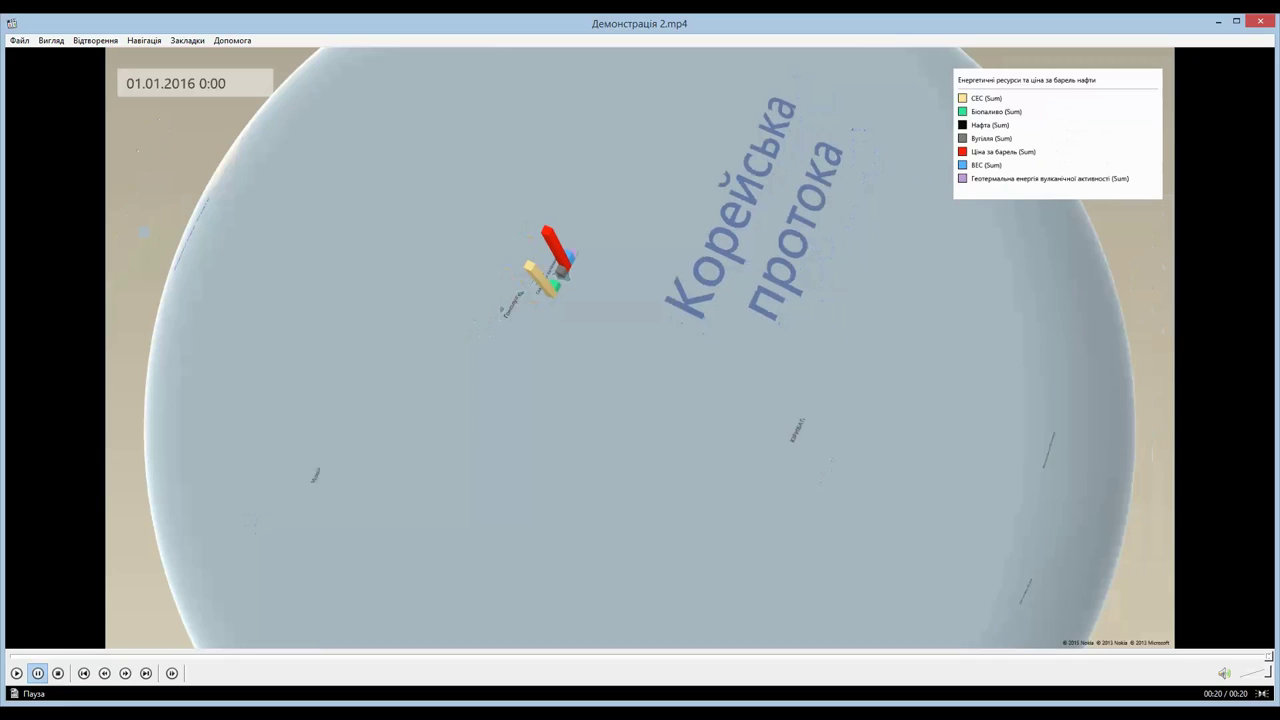
- Close the demonstration video, switch to the Excel workbook Використання карт1.xlsx, and select the energy data range A22:I38
click(1267, 22)
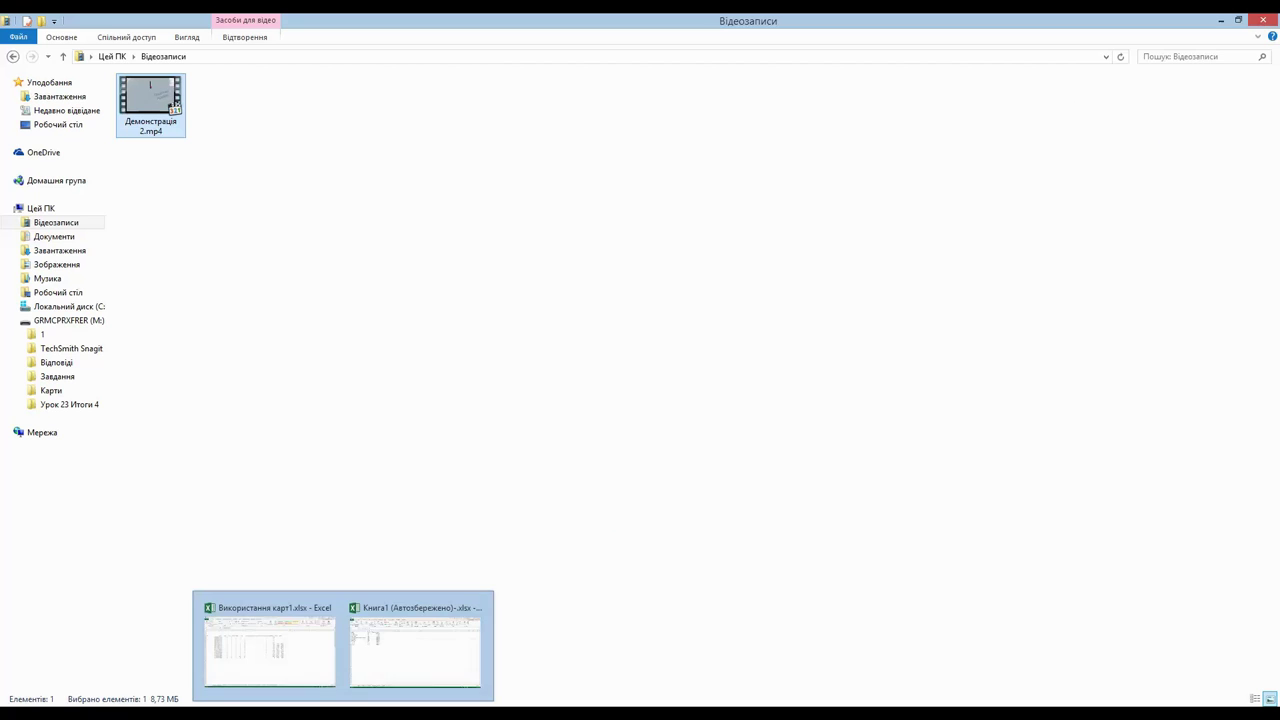
click(284, 662)
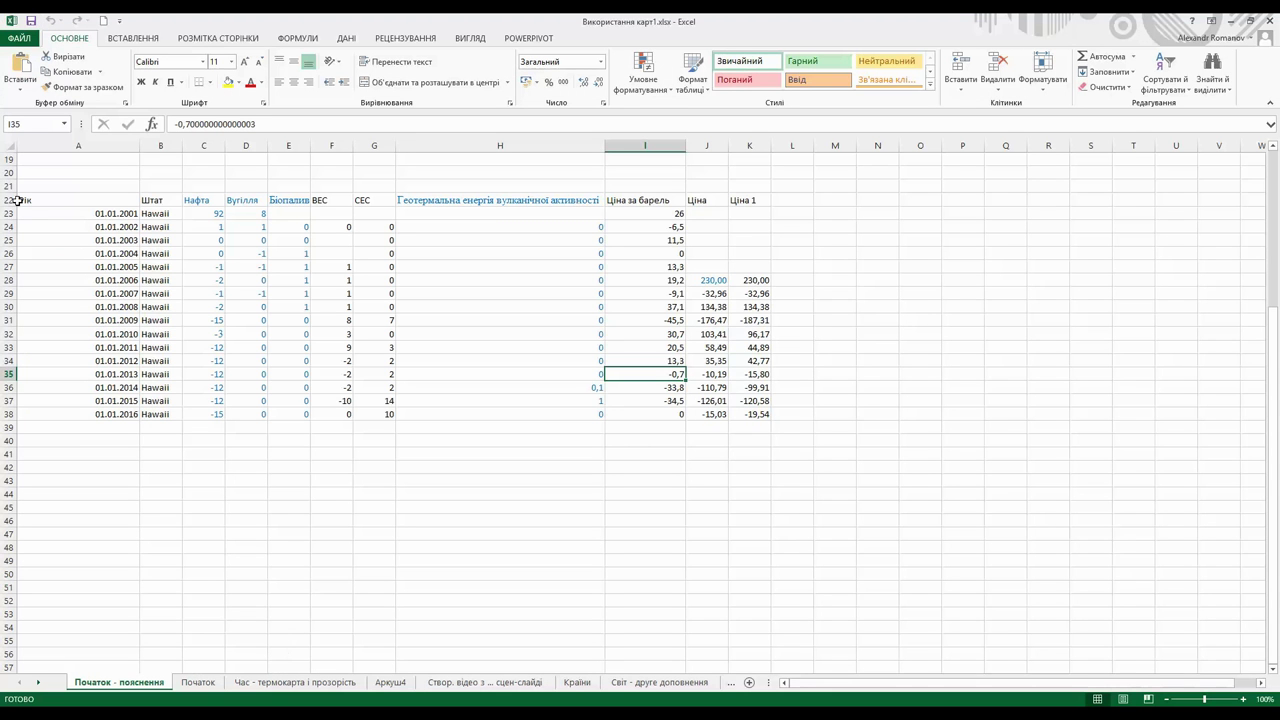
drag(55, 200, 640, 414)
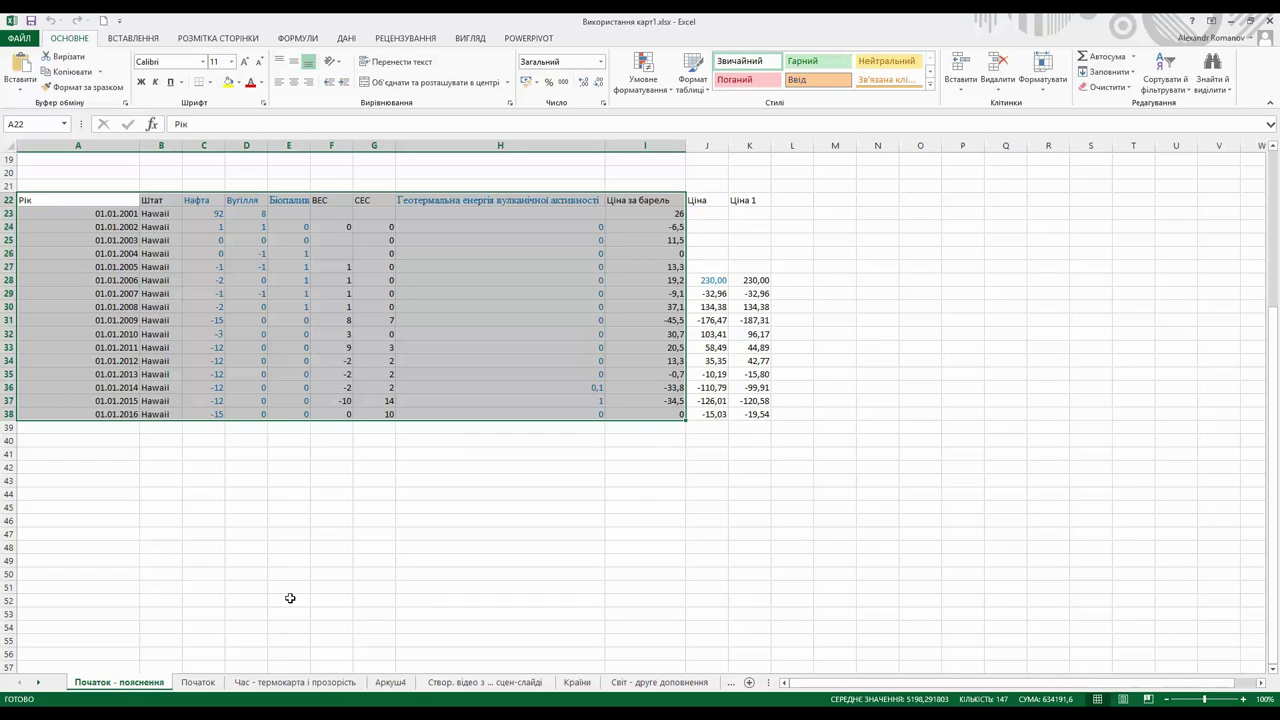
- Launch Power Map for the selected data, delete the existing tour Демонстрація 3, and create a new tour
click(136, 40)
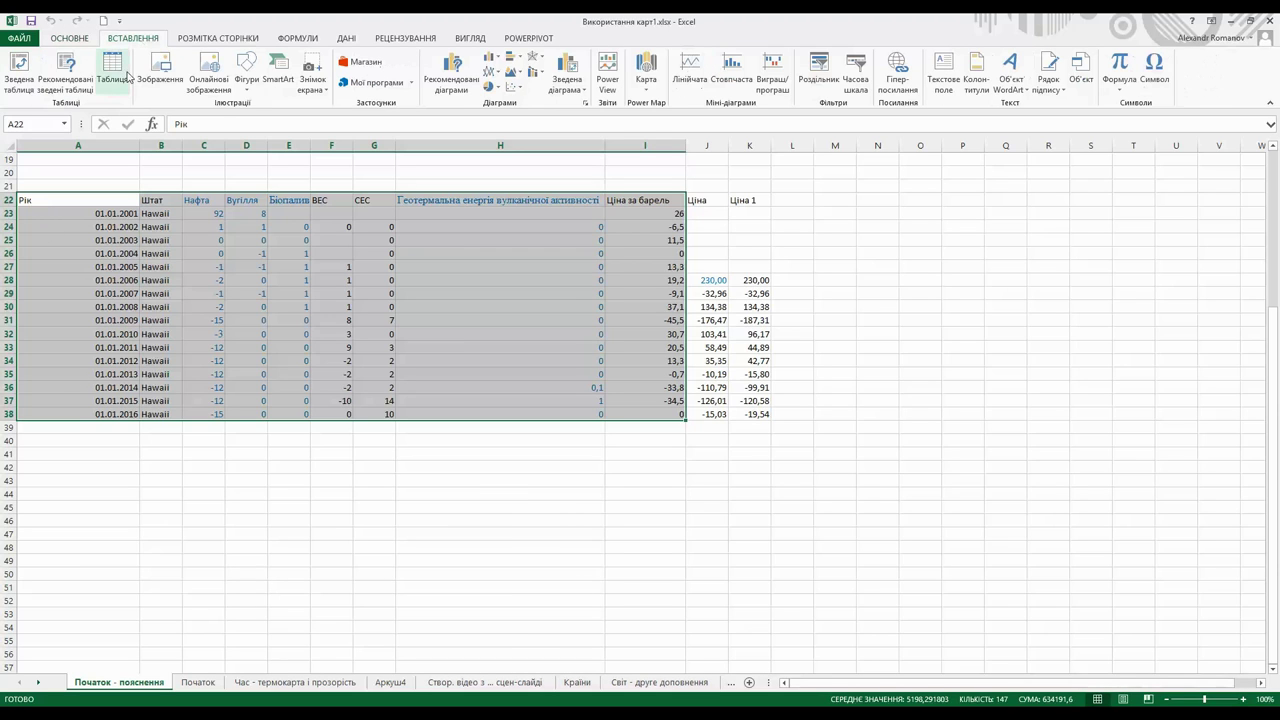
click(646, 68)
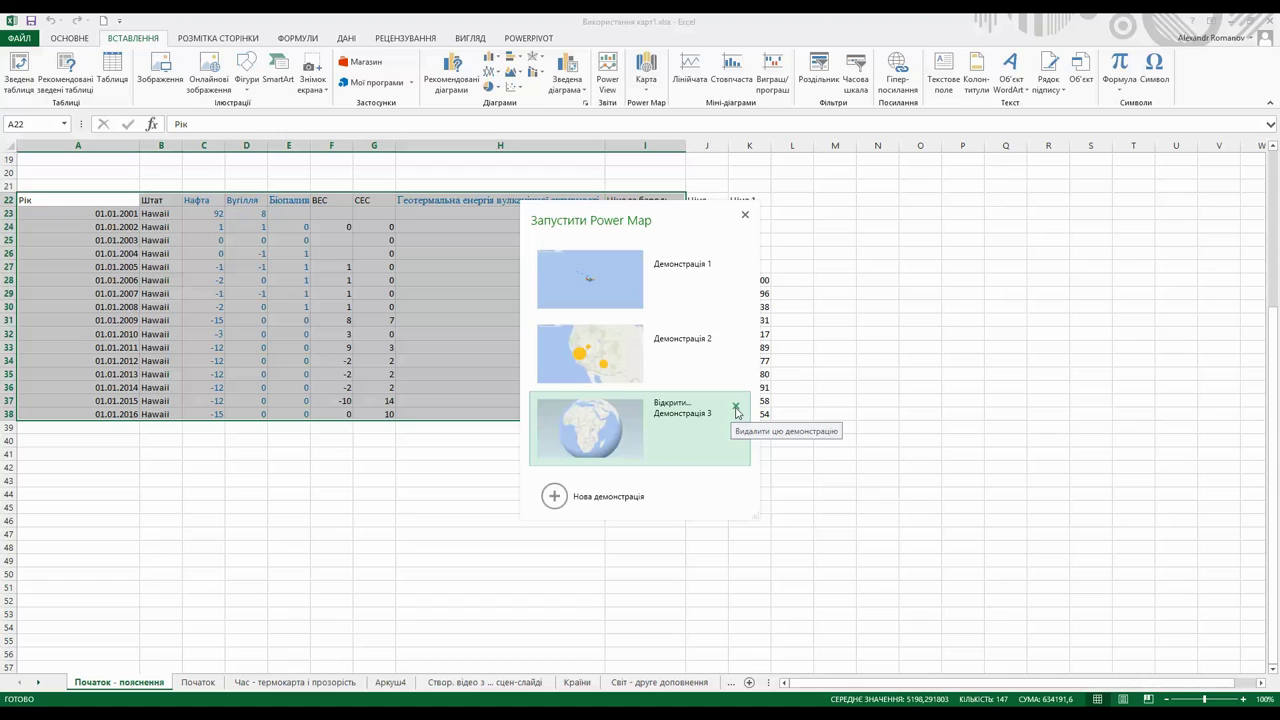
click(736, 409)
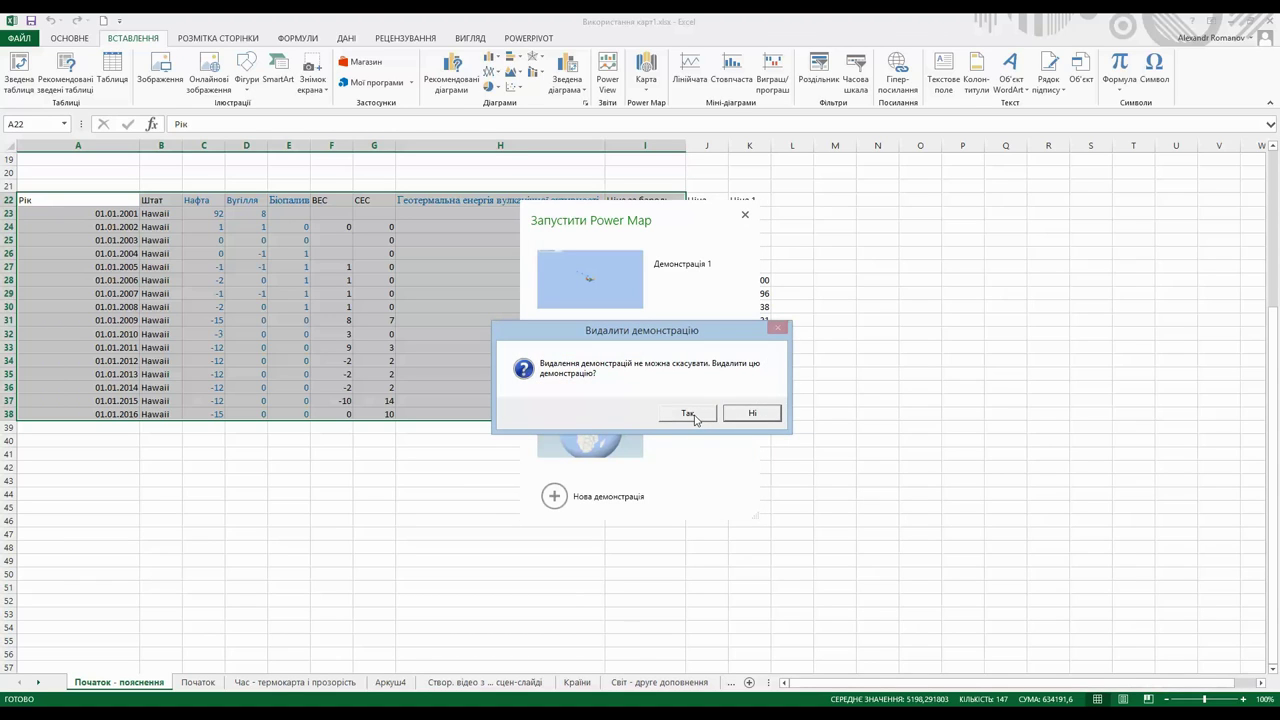
click(694, 414)
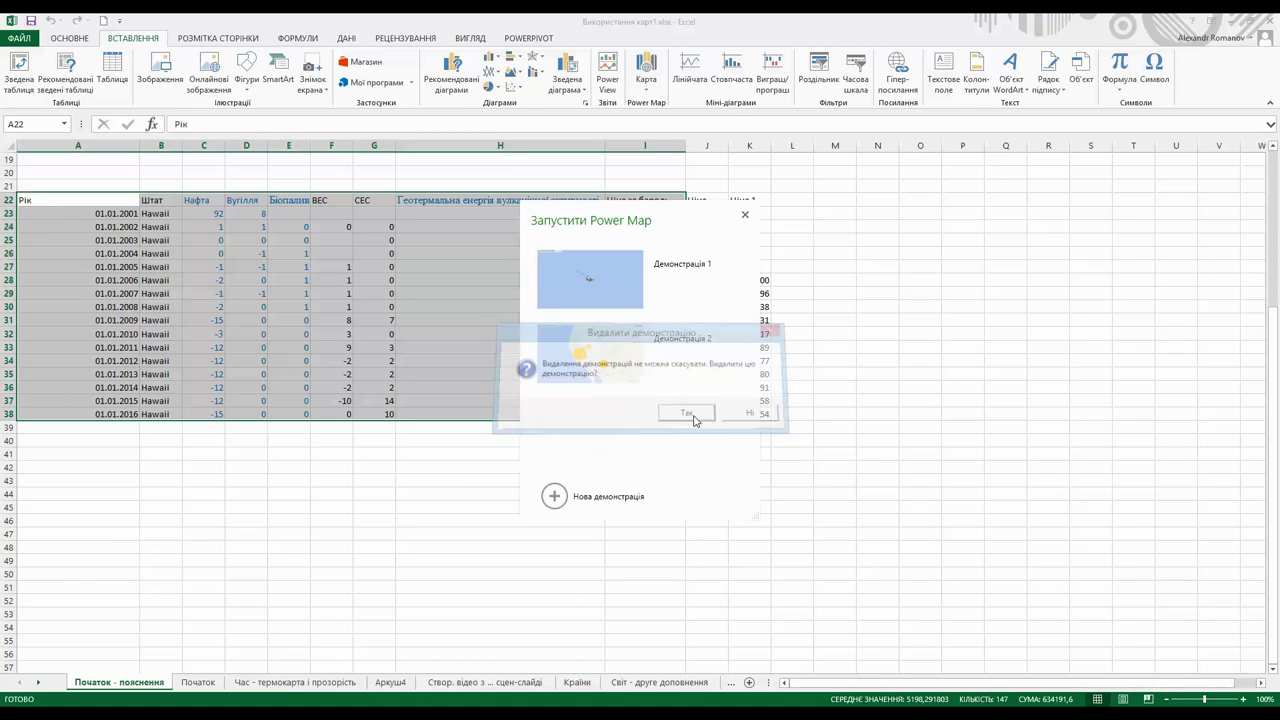
click(554, 505)
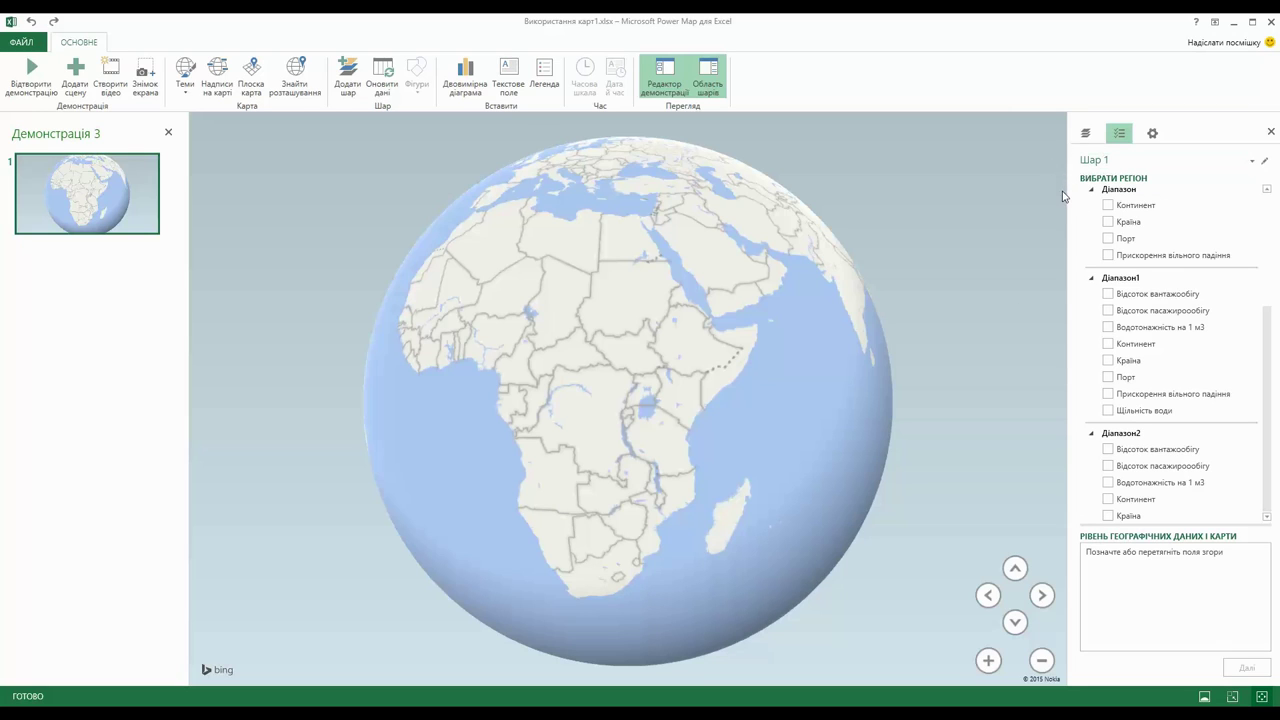
- Map Шар 1 by the Штат field of Діапазон7 and change the layer's visualization to regions
click(1092, 434)
click(1092, 279)
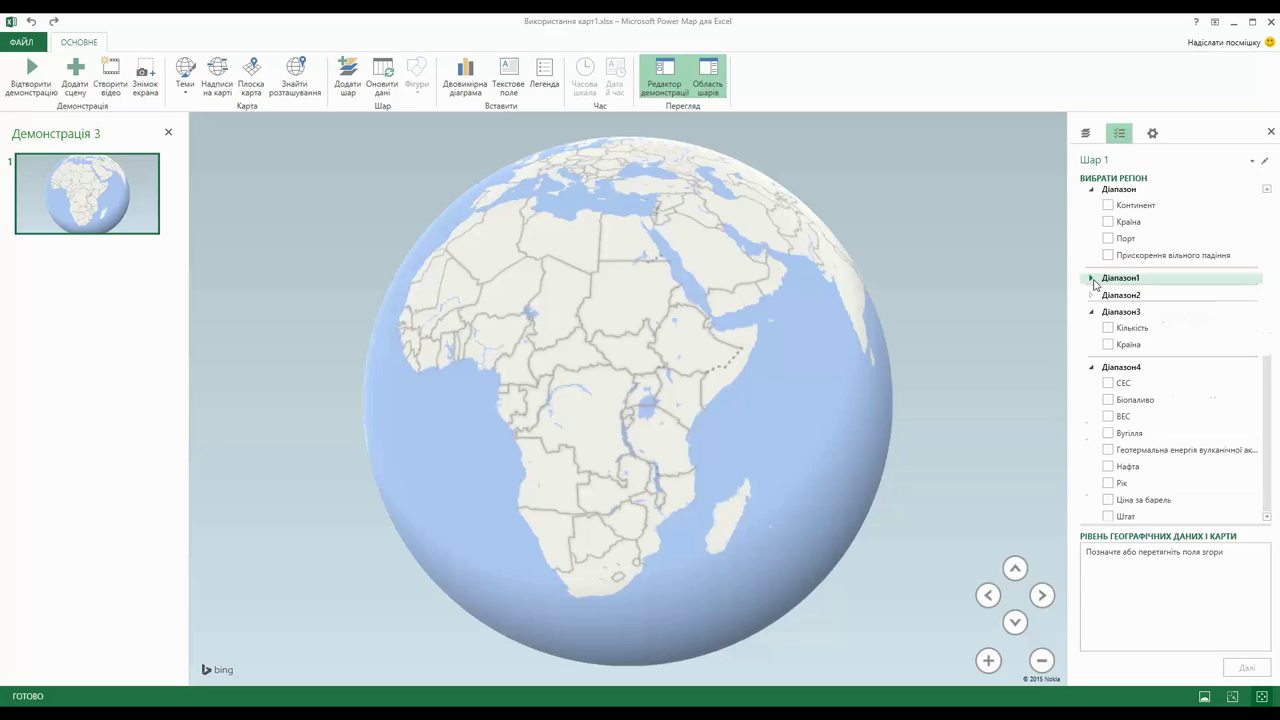
click(1092, 190)
click(1092, 240)
click(1091, 256)
click(1092, 345)
click(1091, 273)
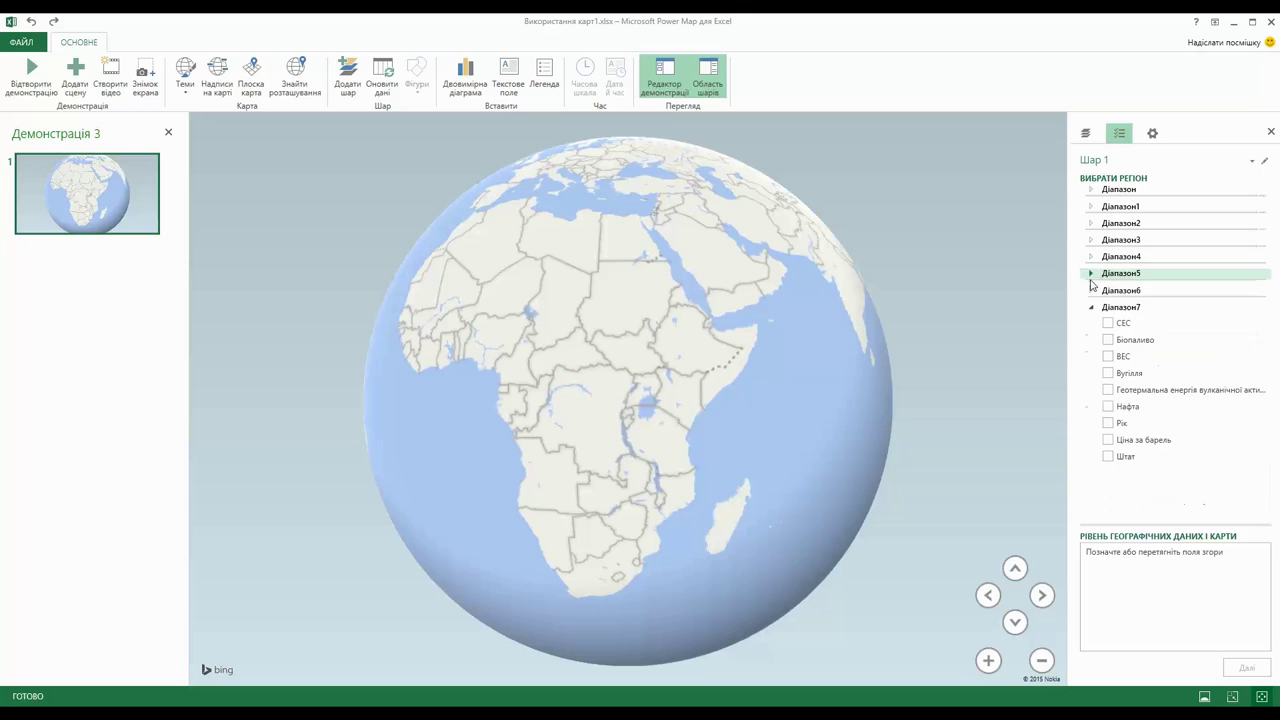
click(1109, 457)
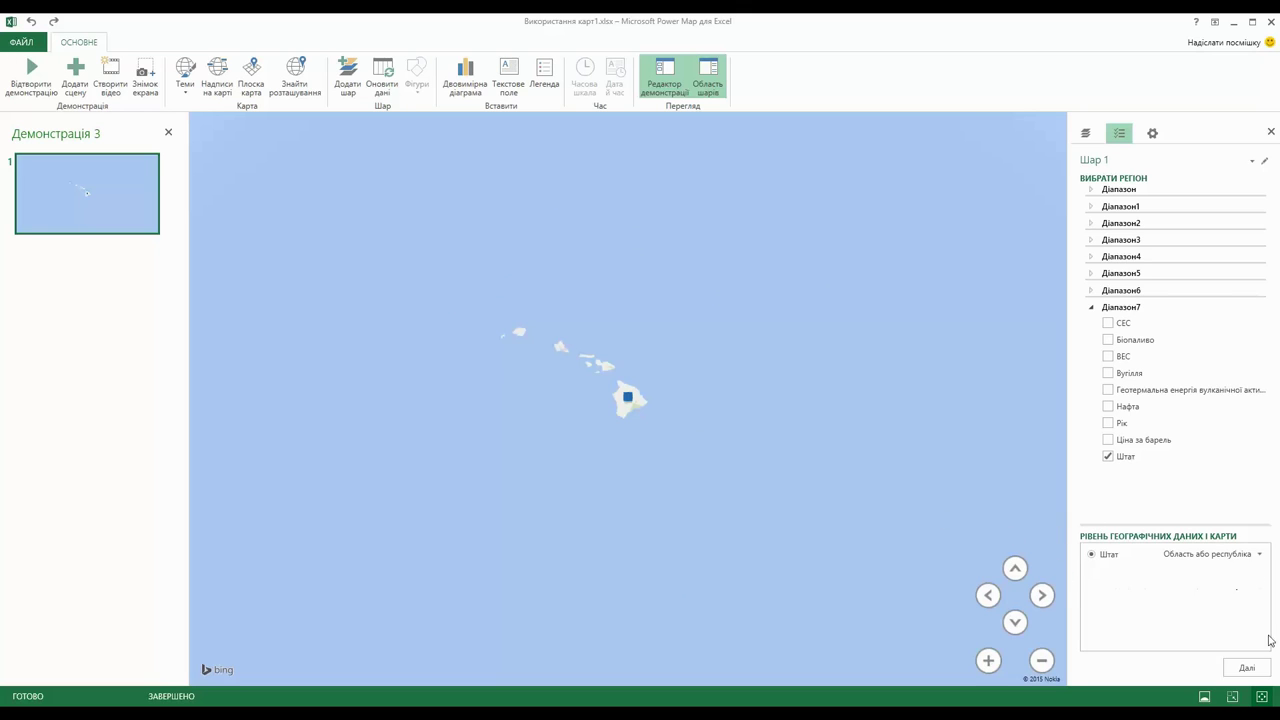
click(1258, 669)
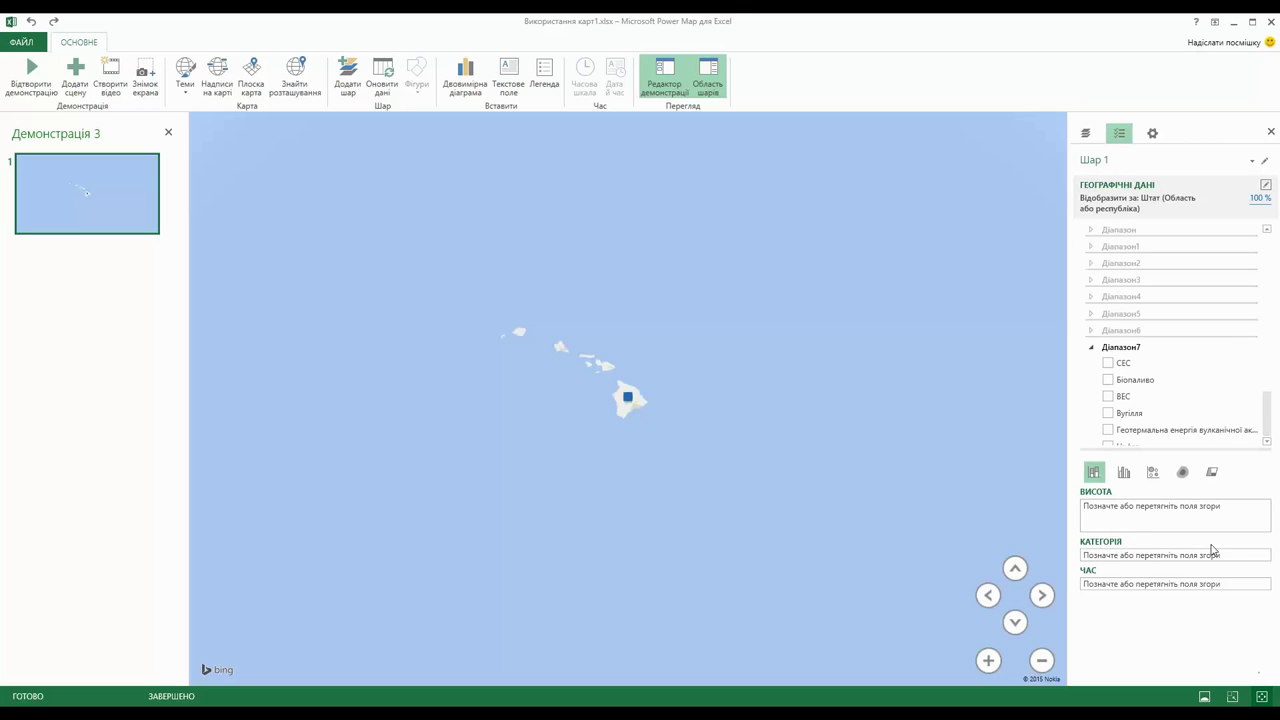
click(1212, 480)
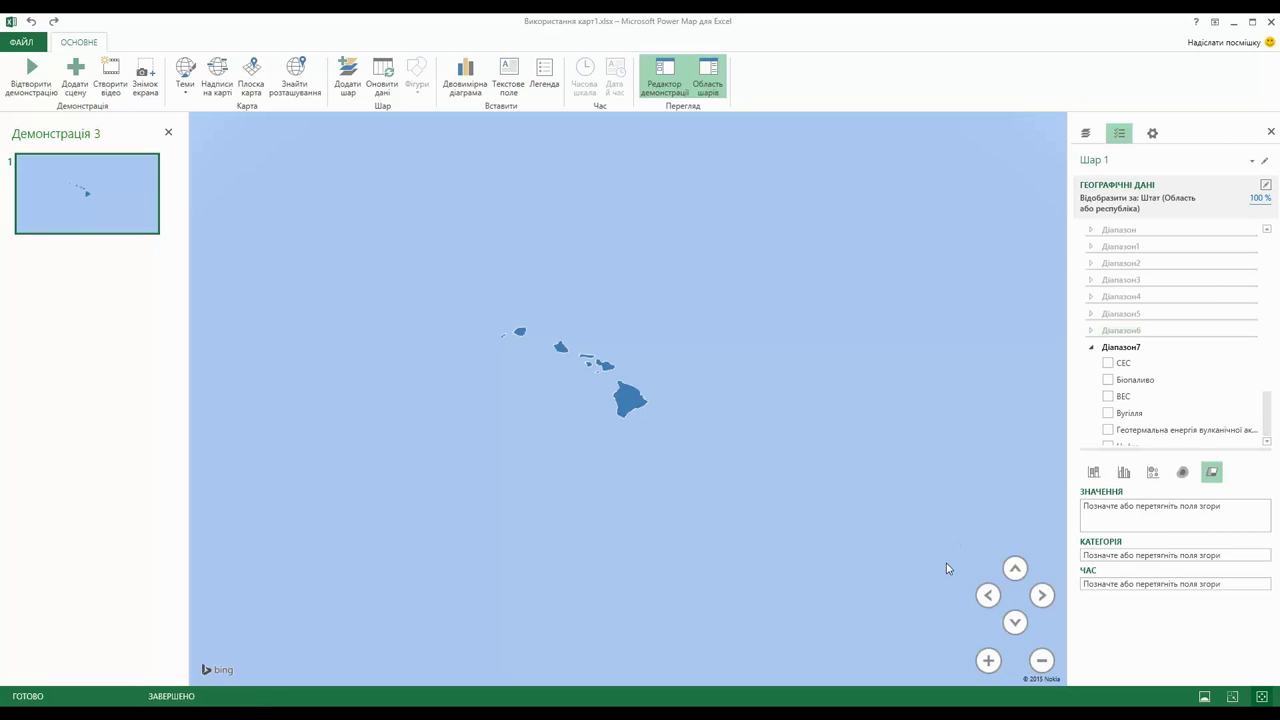
- Add a second layer to the scene and map it by the Штат field of Діапазон7
click(1087, 135)
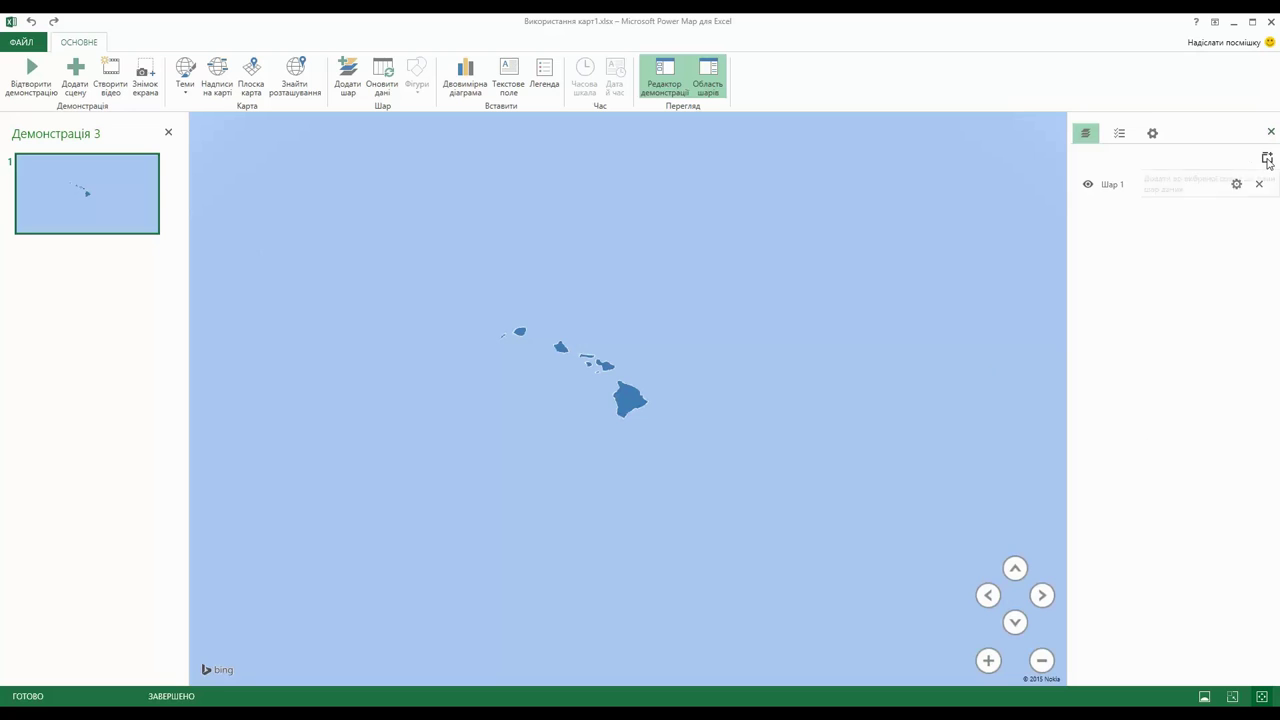
click(1267, 160)
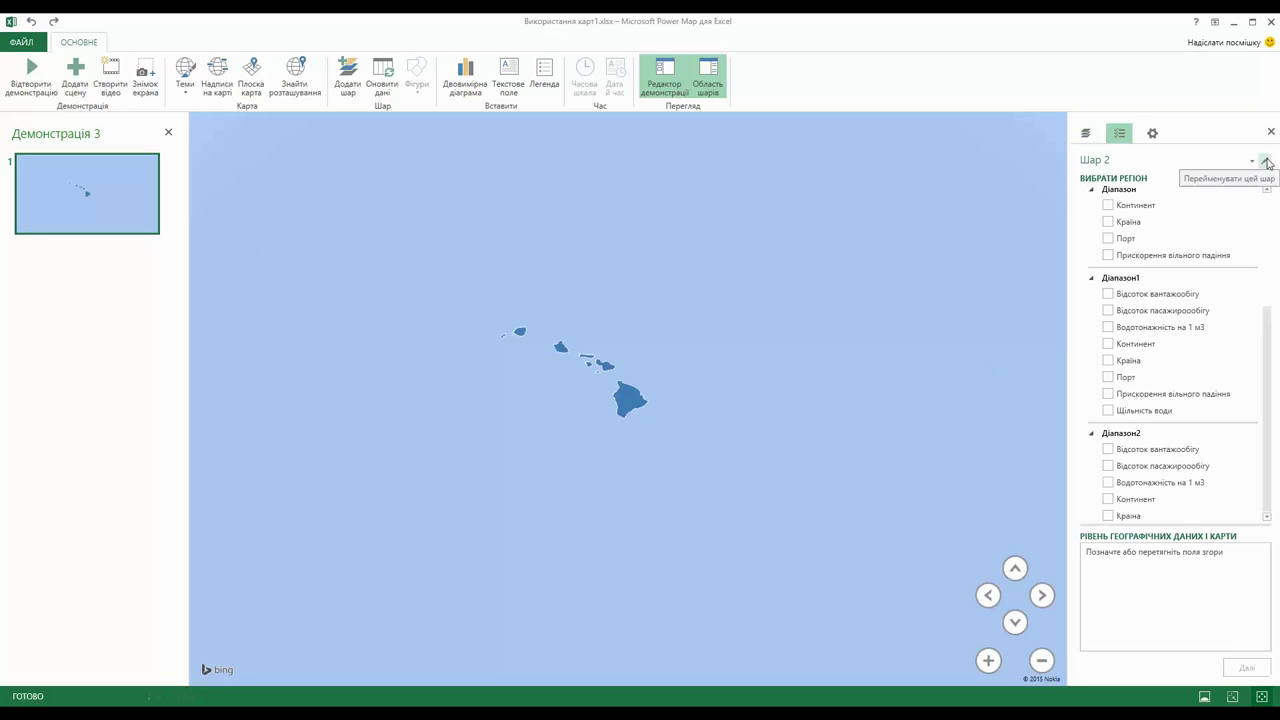
click(1097, 191)
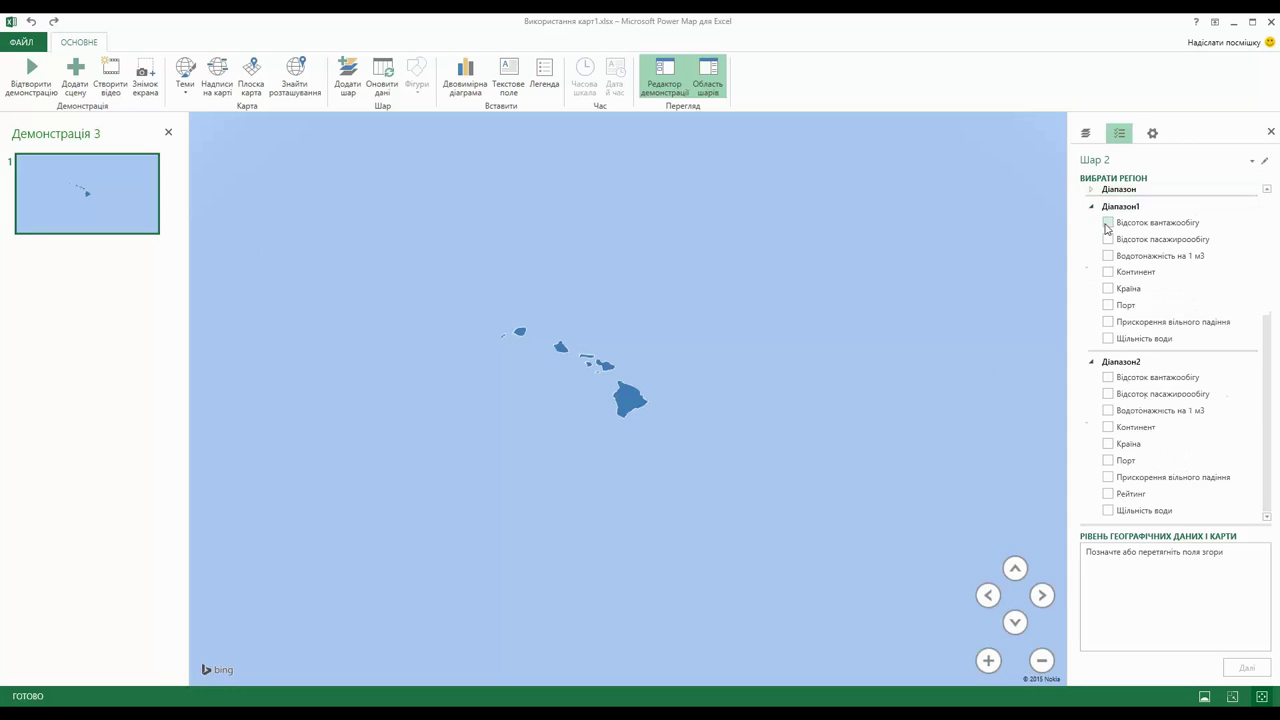
click(1097, 207)
click(1092, 223)
click(1092, 240)
click(1092, 257)
click(1092, 273)
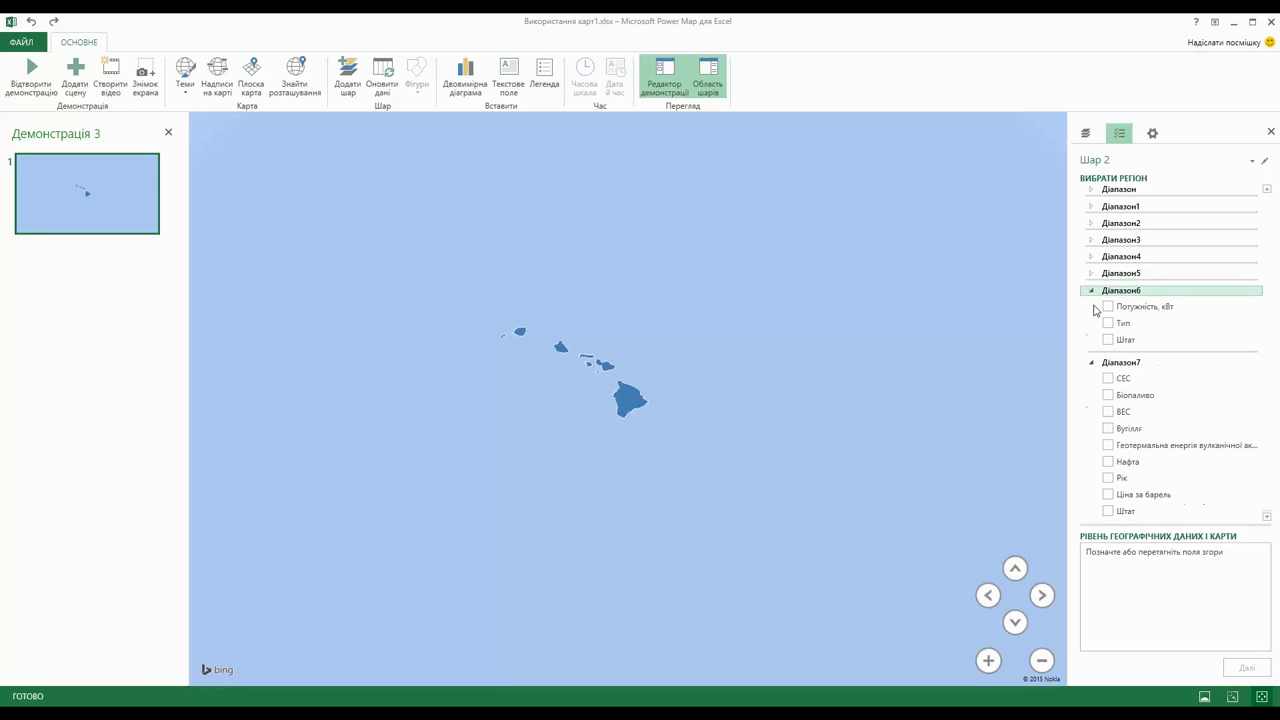
click(1092, 290)
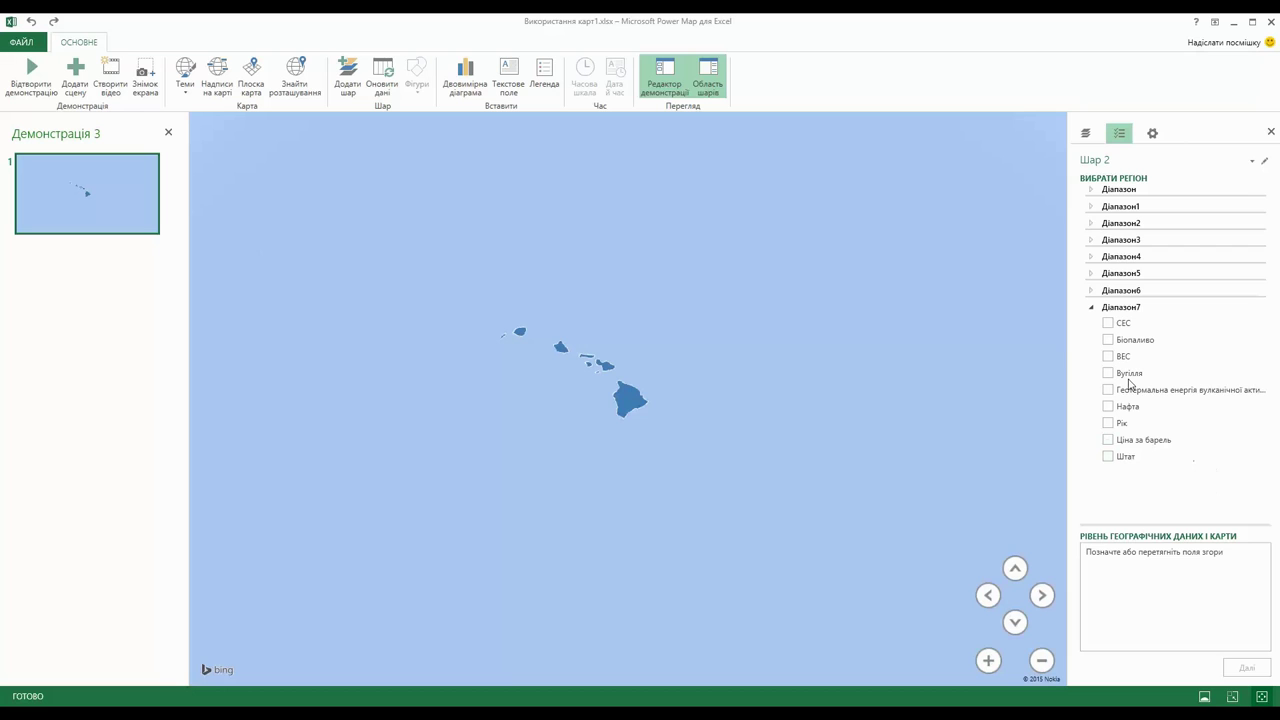
click(1107, 456)
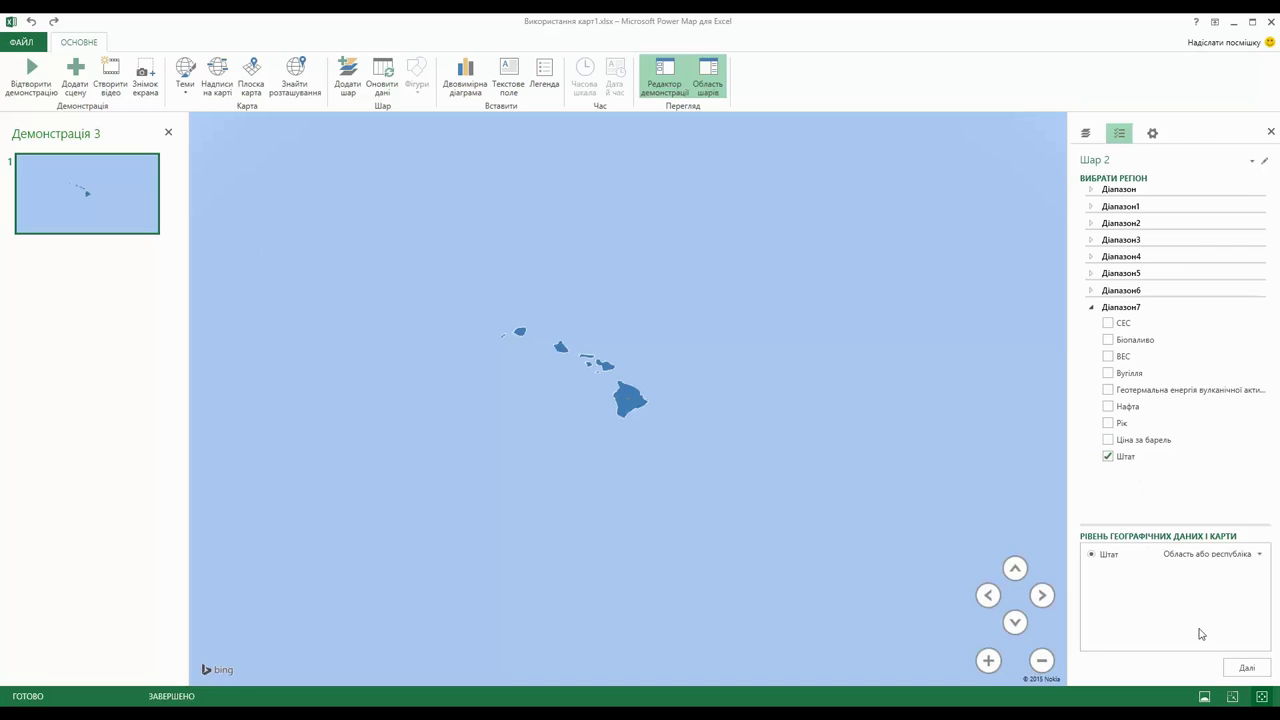
click(1246, 667)
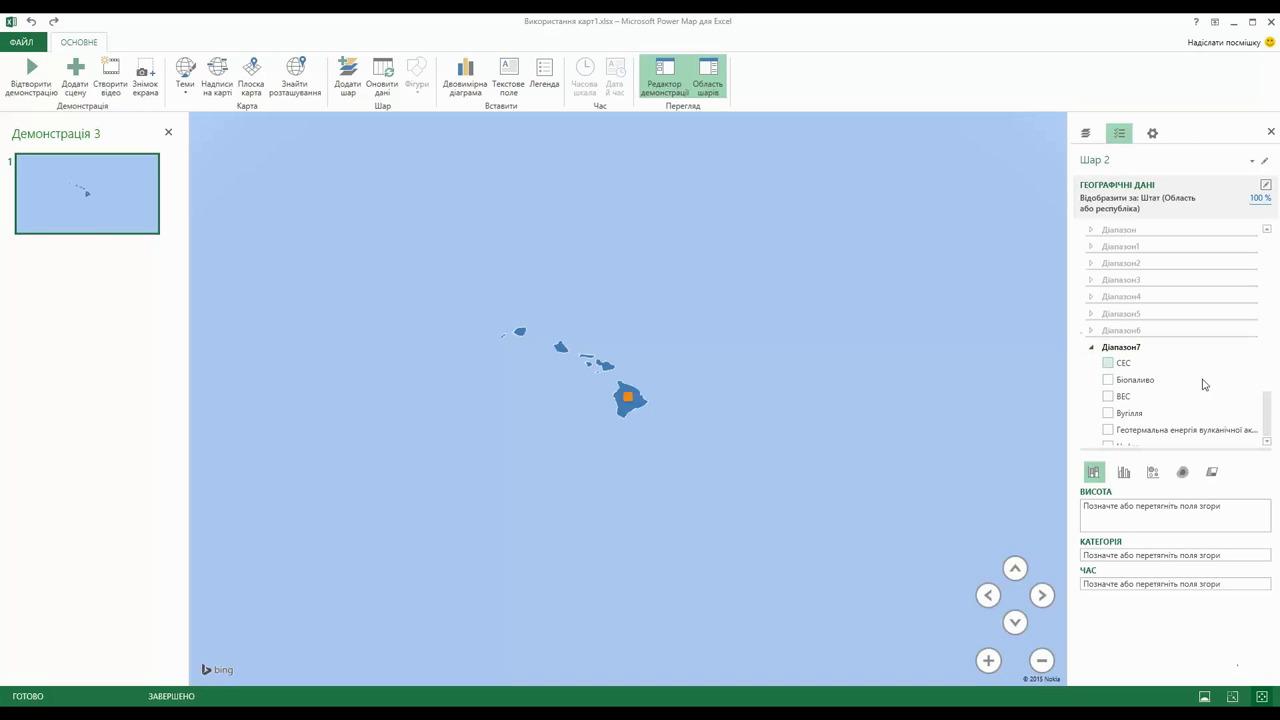
- Add СЕС, Біопаливо, ВЕС, Вугілля, Геотермальна енергія вулканічної активності, Нафта and Ціна за барель as height values of Шар 2
click(1108, 364)
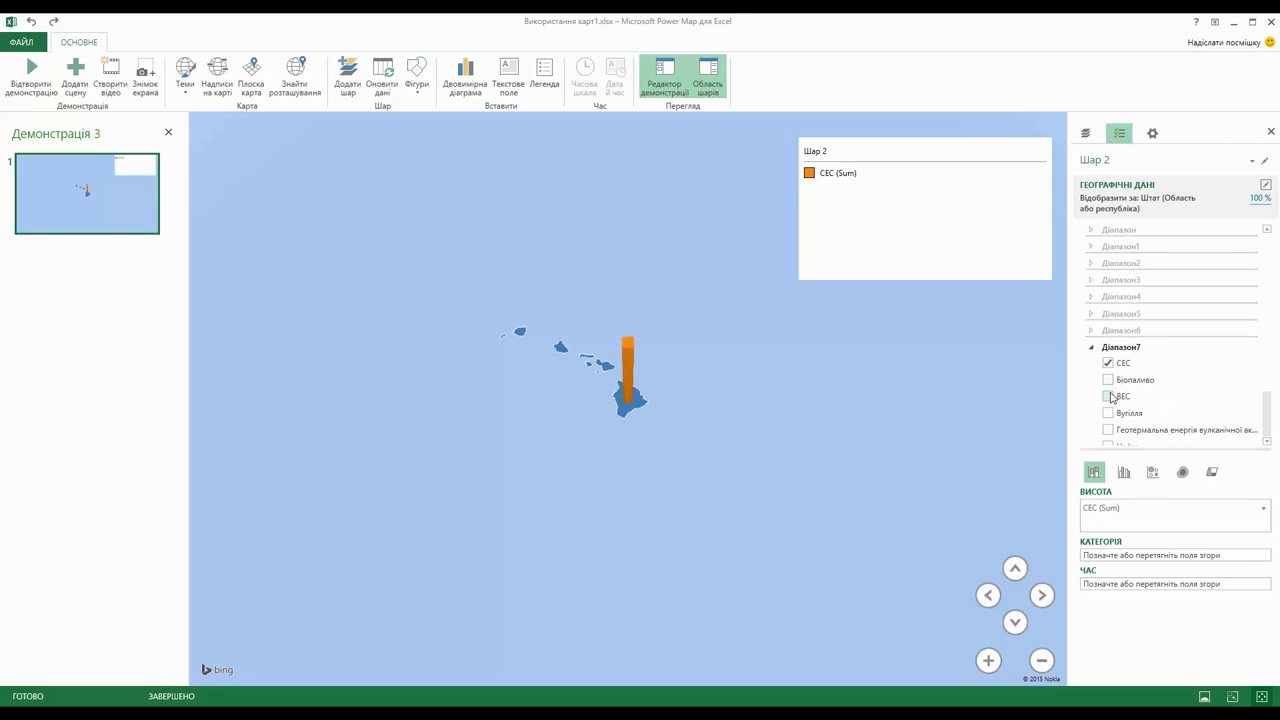
click(1108, 380)
click(1108, 397)
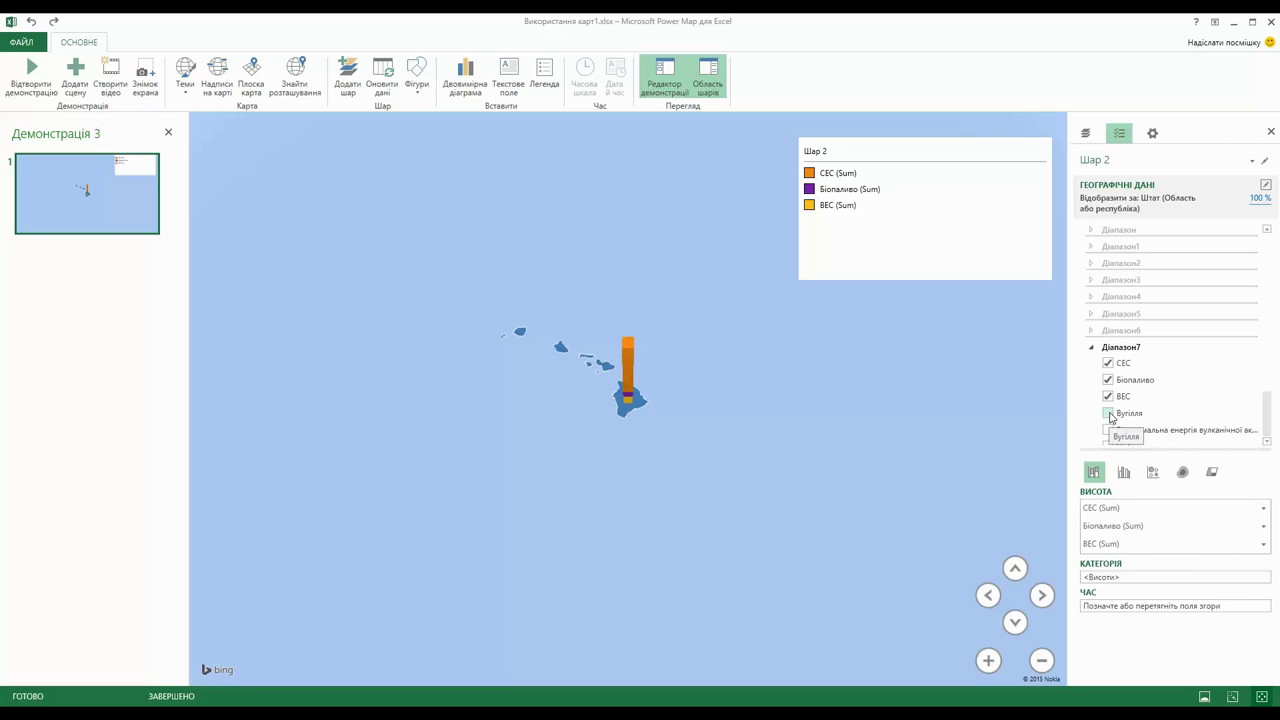
click(1109, 414)
scroll(1110, 415, down, 1)
click(1109, 398)
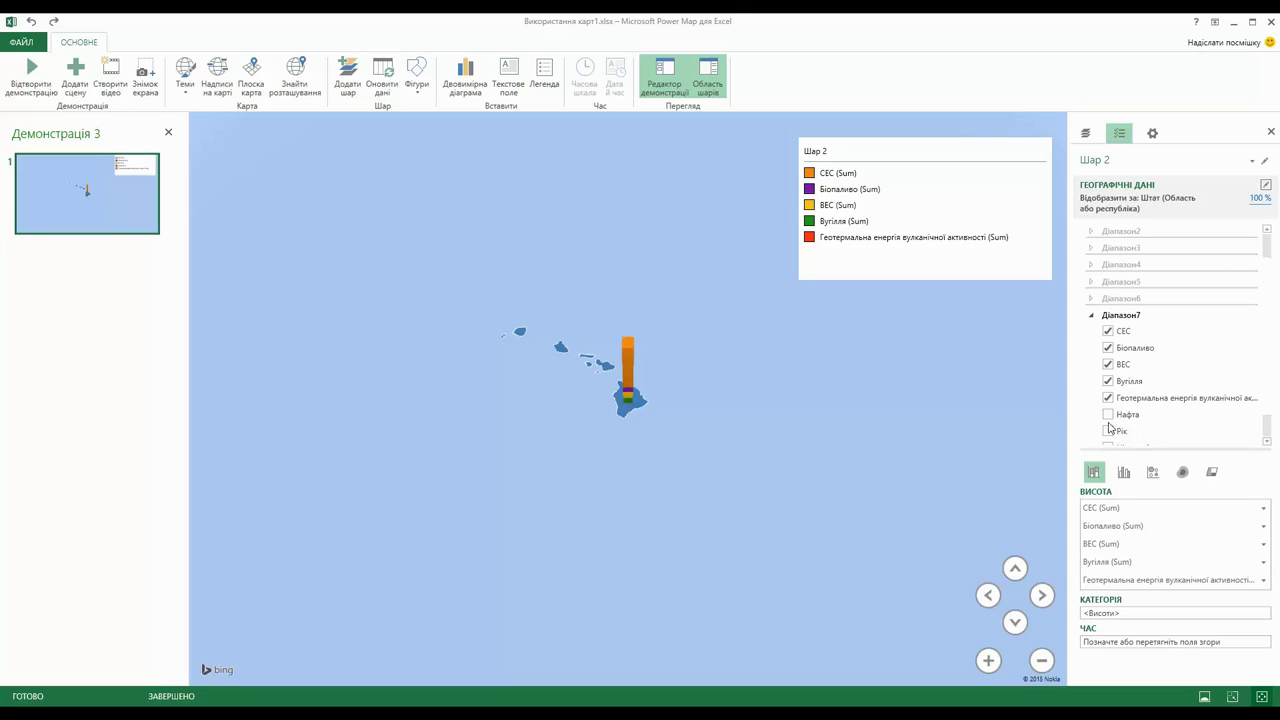
click(1108, 414)
scroll(1125, 428, down, 1)
click(1108, 417)
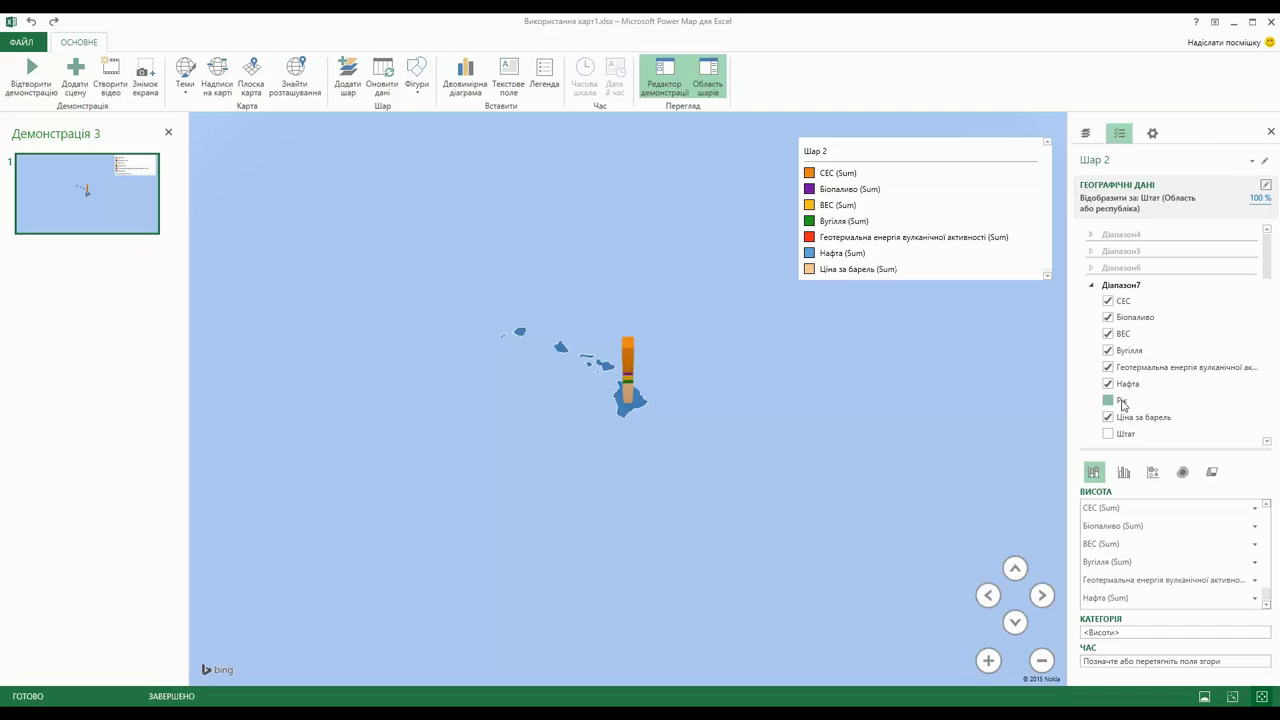
- Assign Рік as the time field of Шар 2 and change its visualization to clustered columns
drag(1122, 404, 1128, 666)
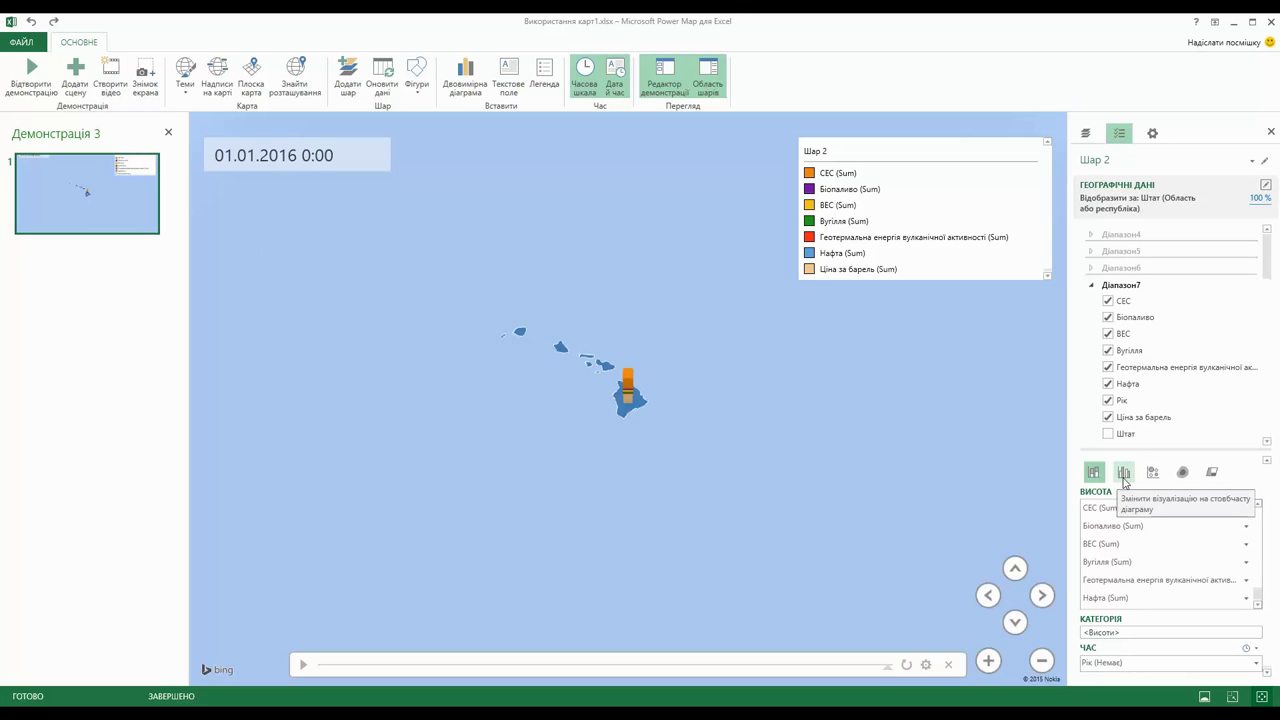
click(1124, 474)
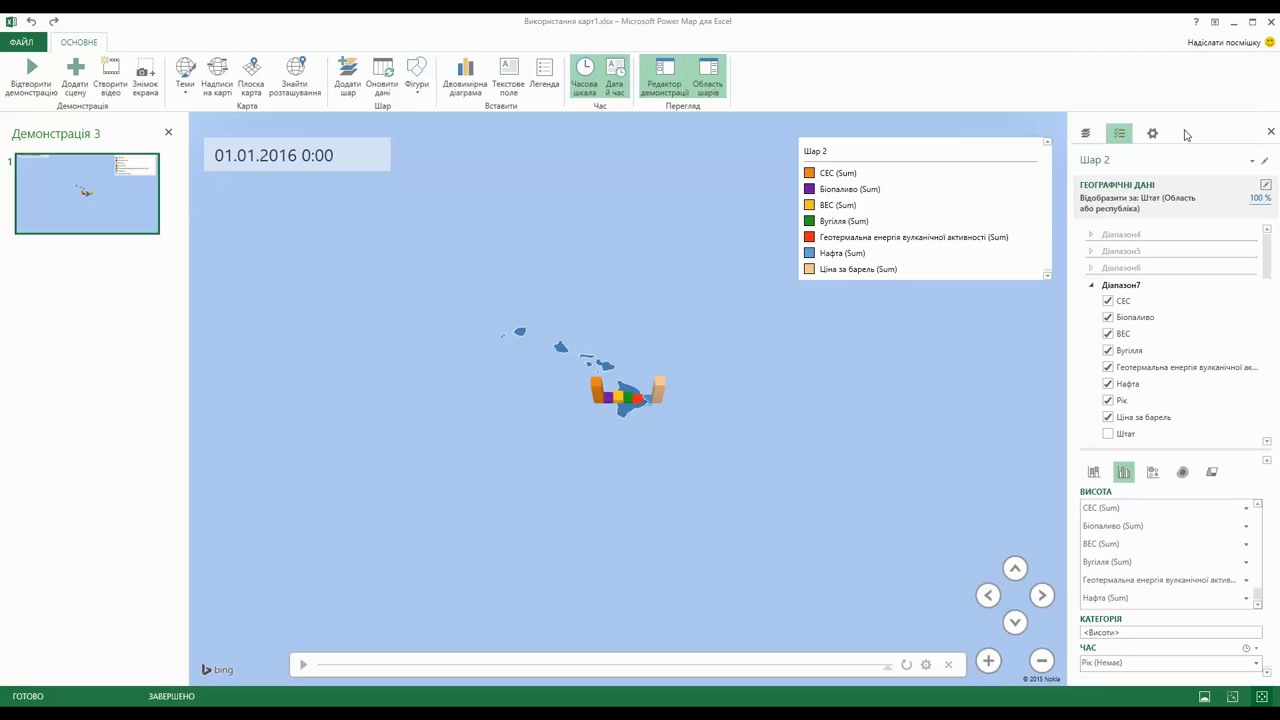
- Recolor the СЕС series of Шар 2 light yellow and turn off the display of negative and zero values
click(1155, 134)
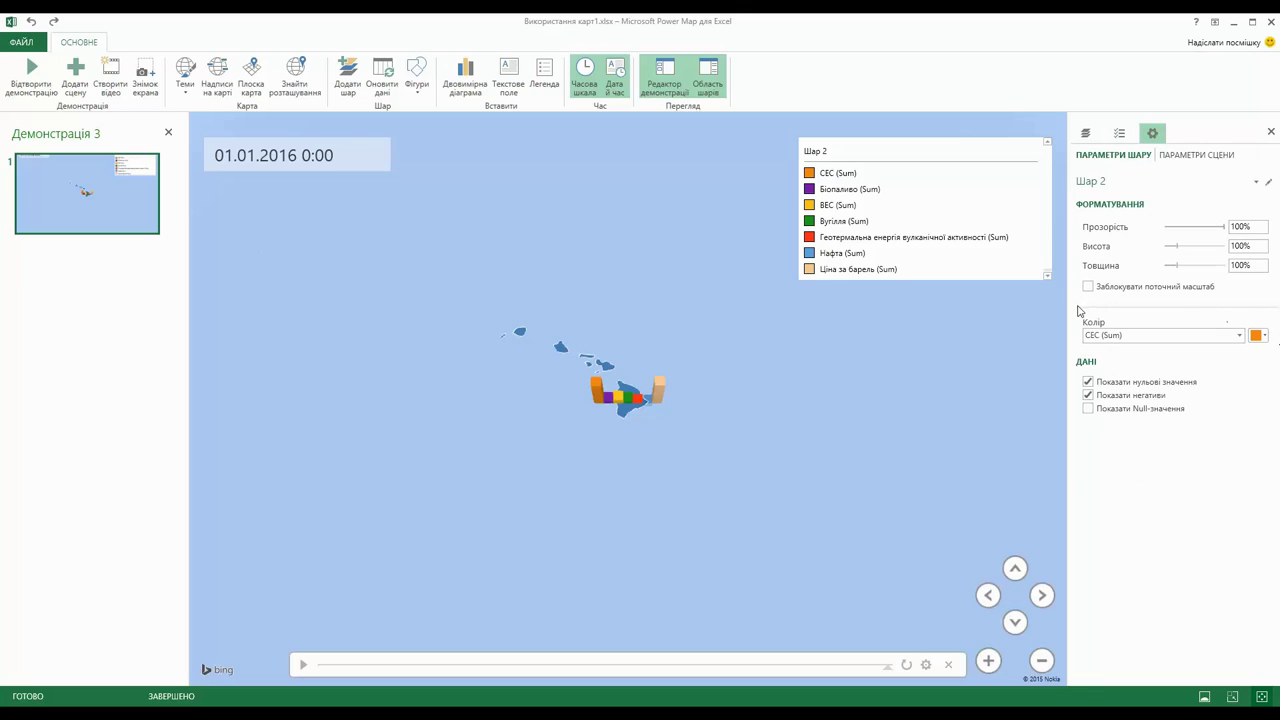
click(601, 398)
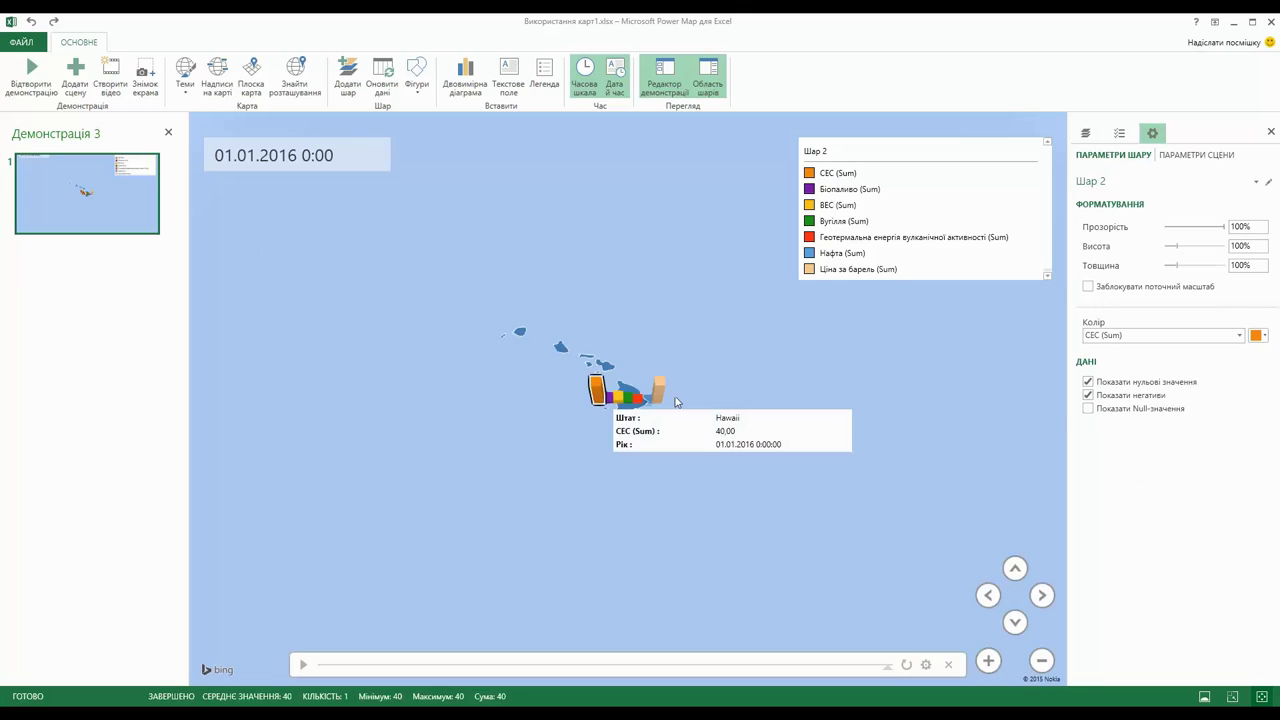
click(1263, 337)
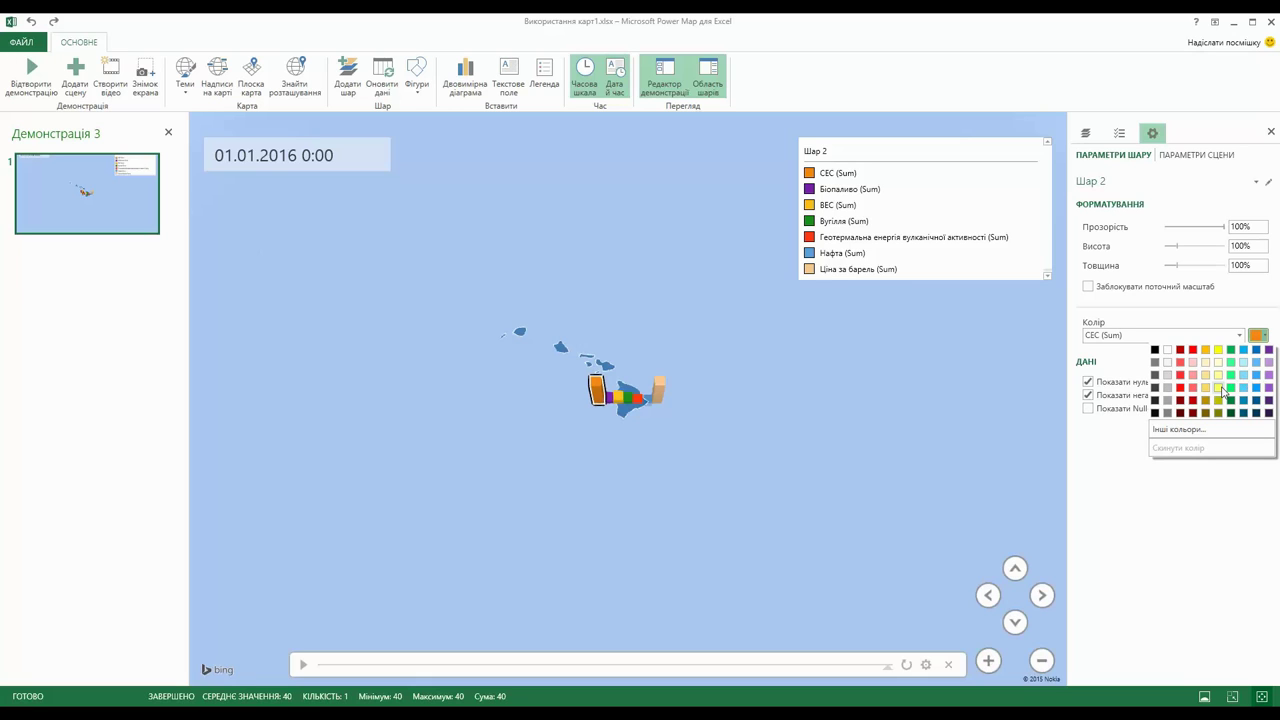
click(1221, 389)
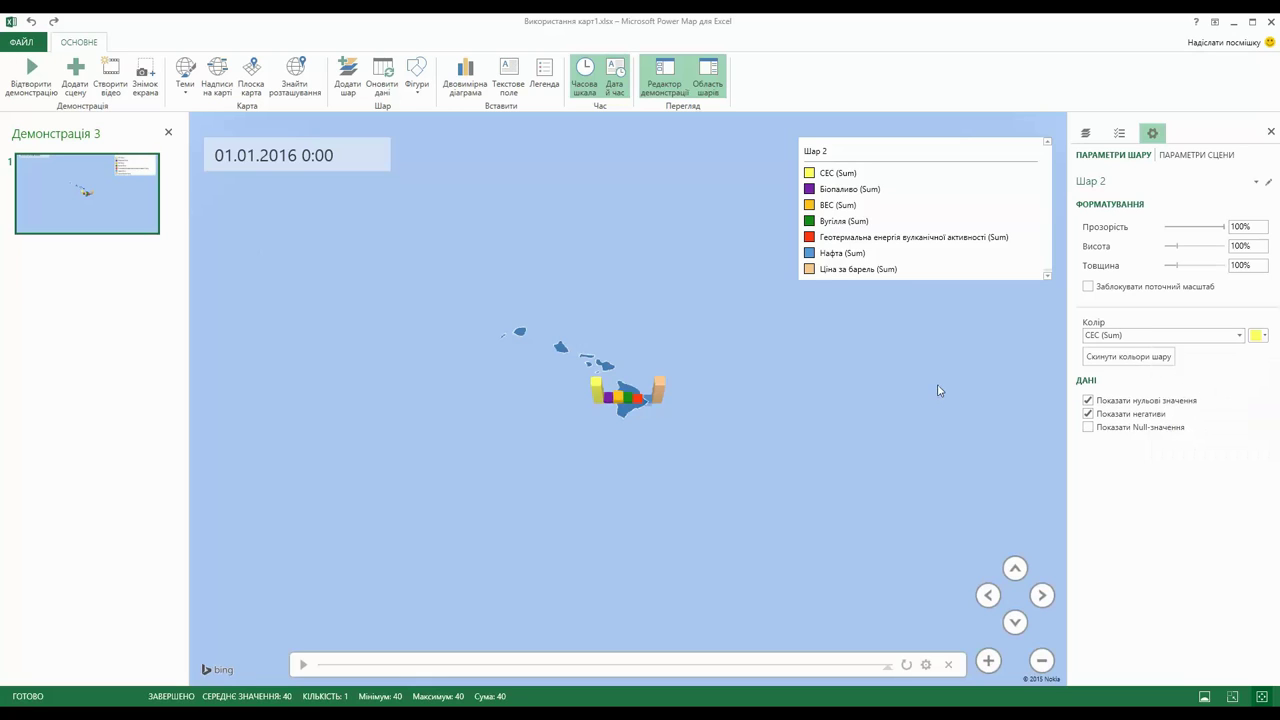
click(1089, 415)
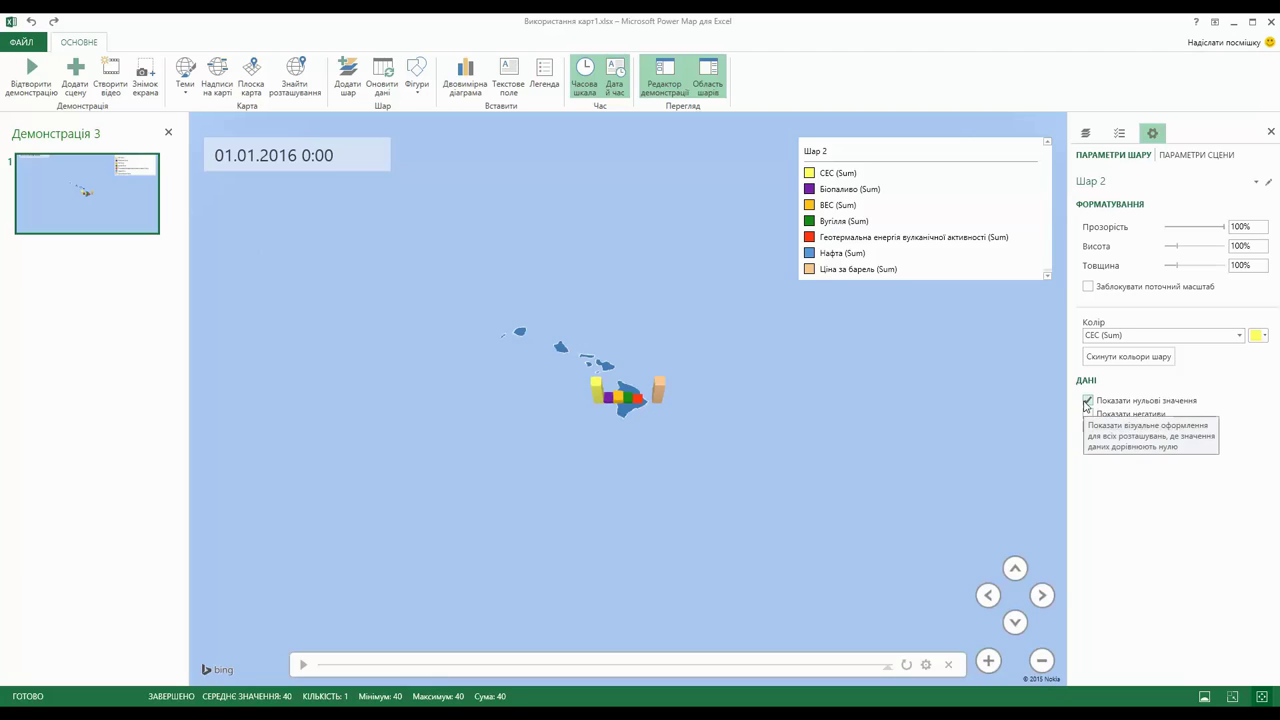
click(1089, 400)
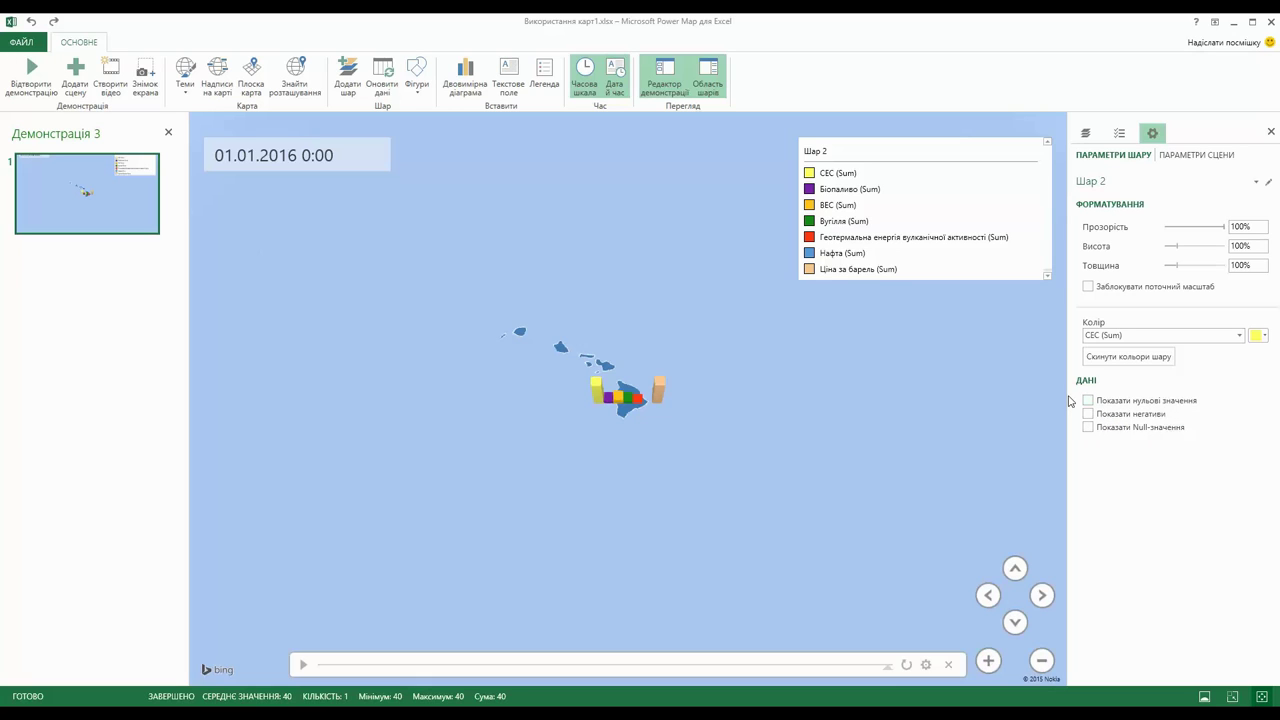
- Set the scene duration to 20 seconds and apply the Рисунок 8 effect to the scene
click(1216, 161)
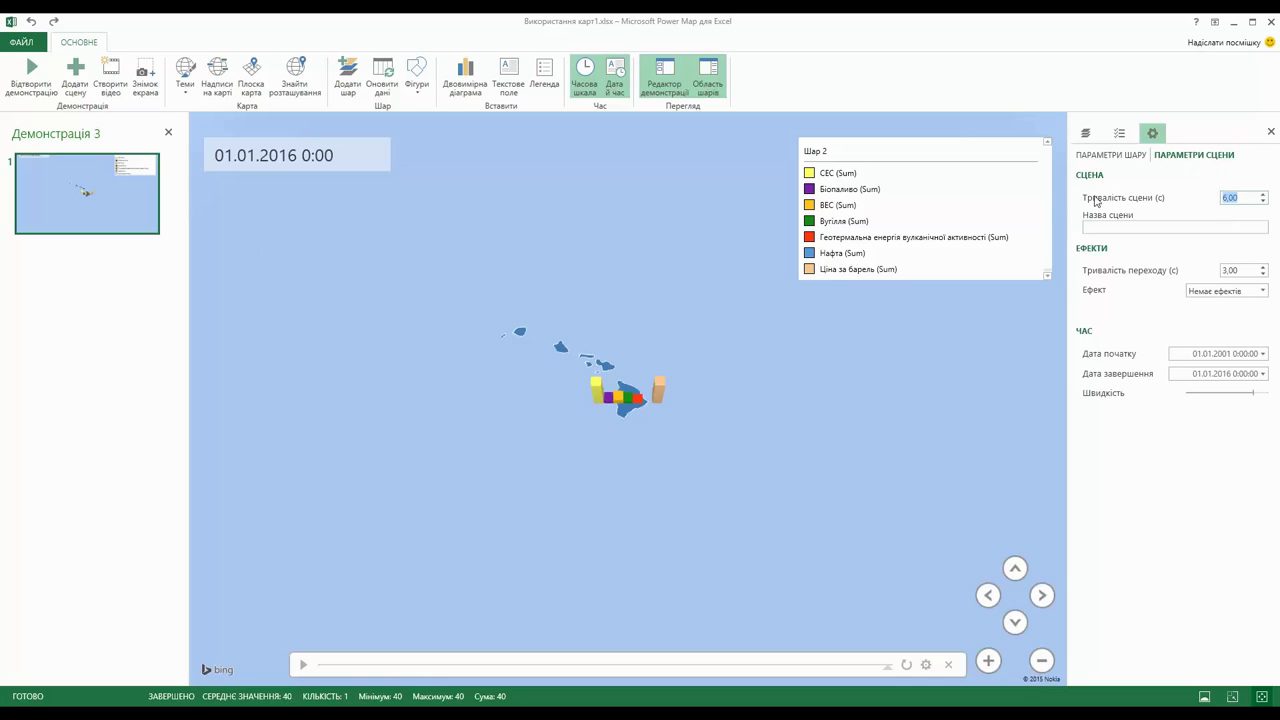
text(20)
key(Tab)
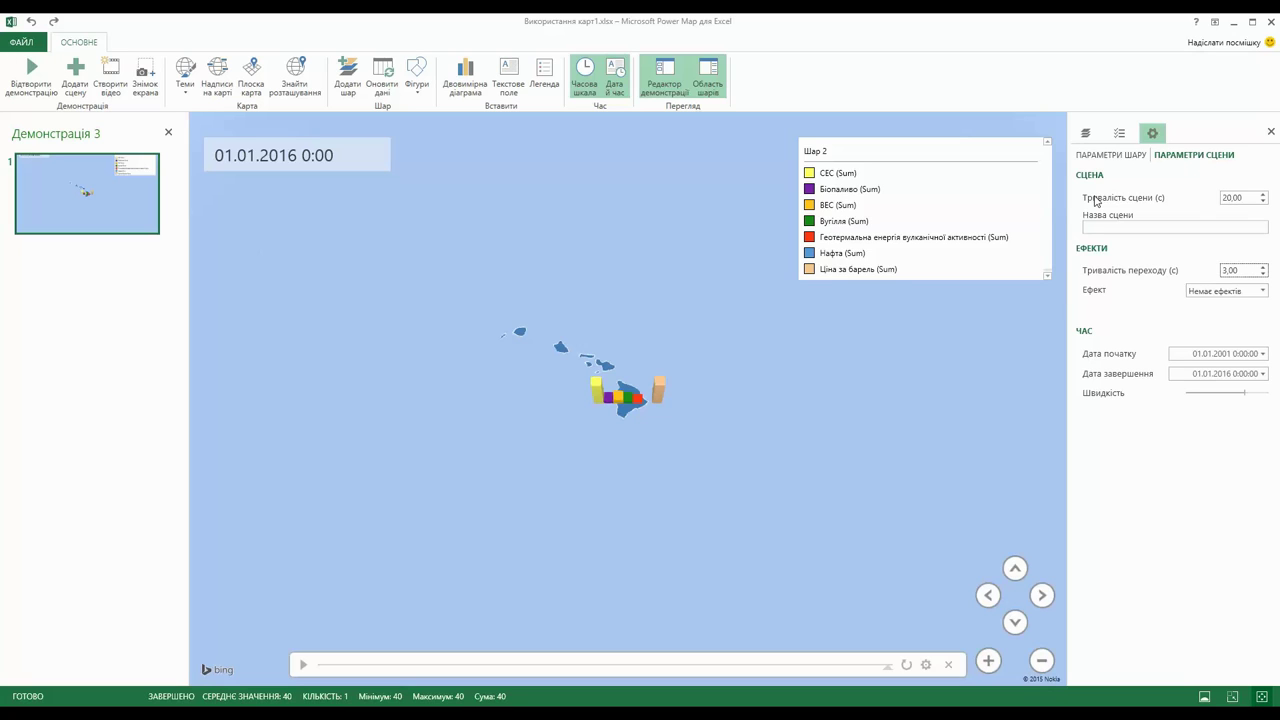
click(1263, 291)
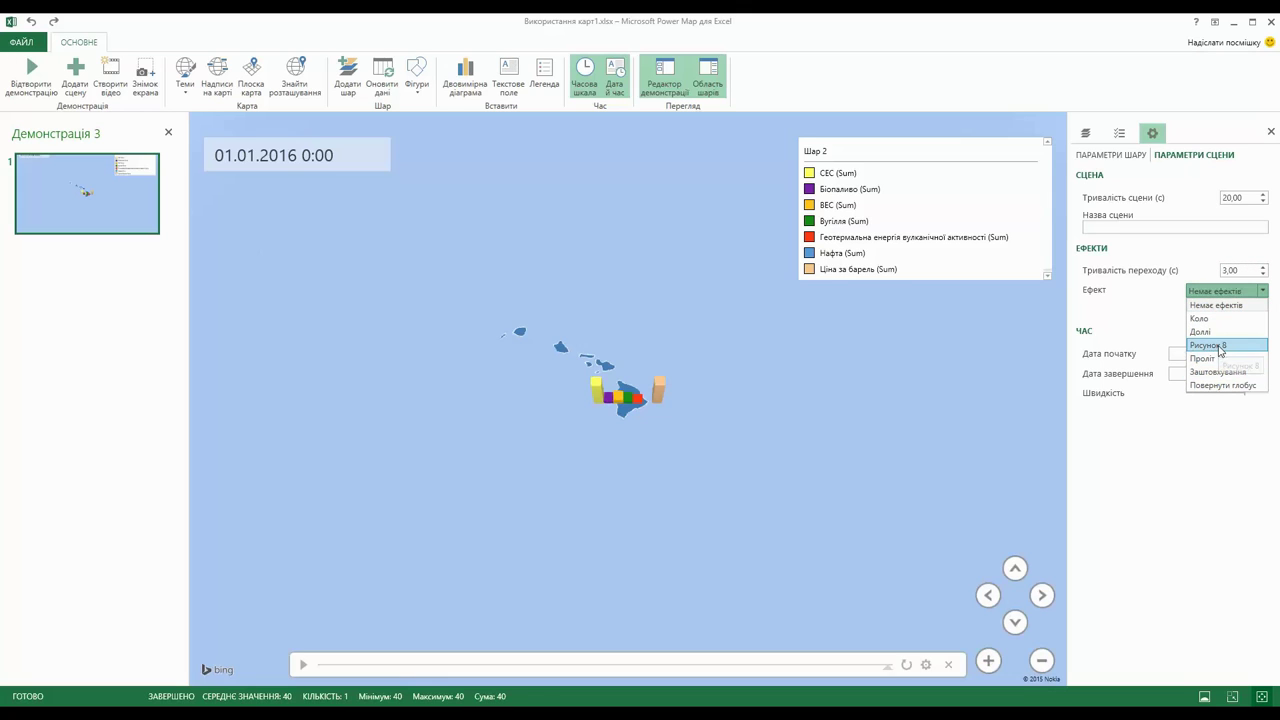
click(1220, 346)
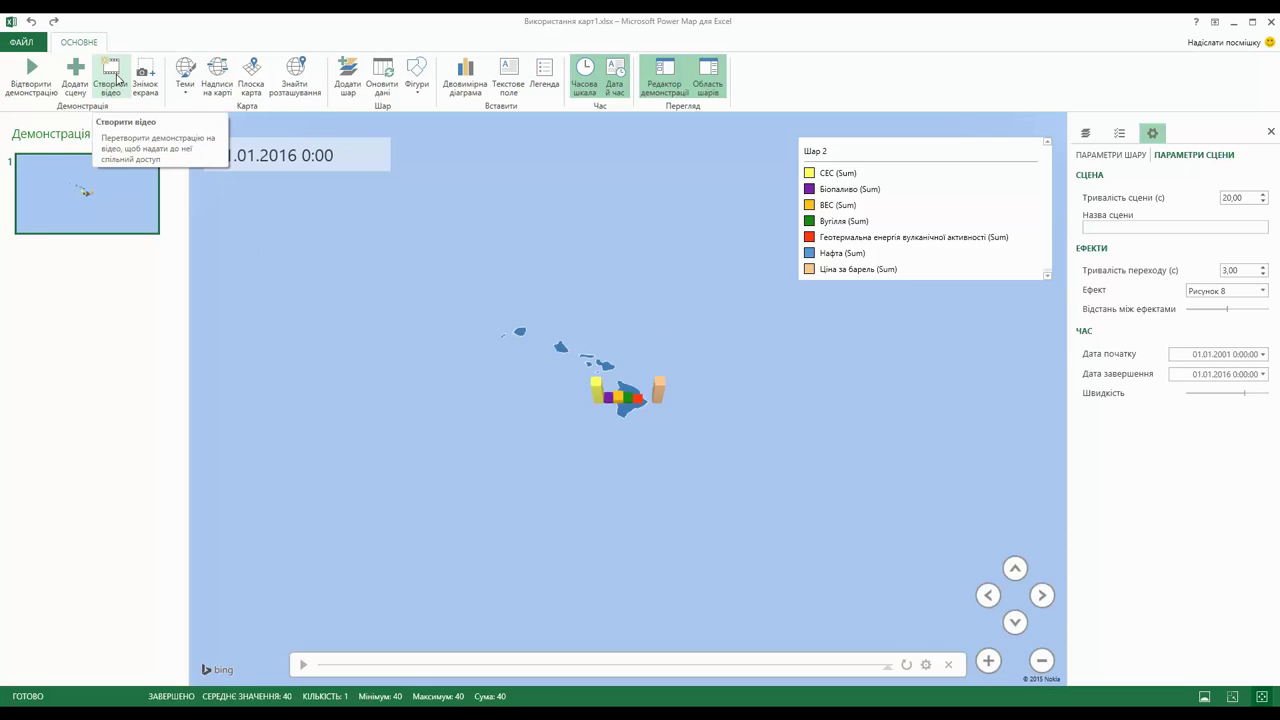
- Export the tour as the 1080p video Демонстрація 3.mp4 with the soundtrack Hawaii - Call Of The Wild (audiopoisk.com).mp3
click(117, 80)
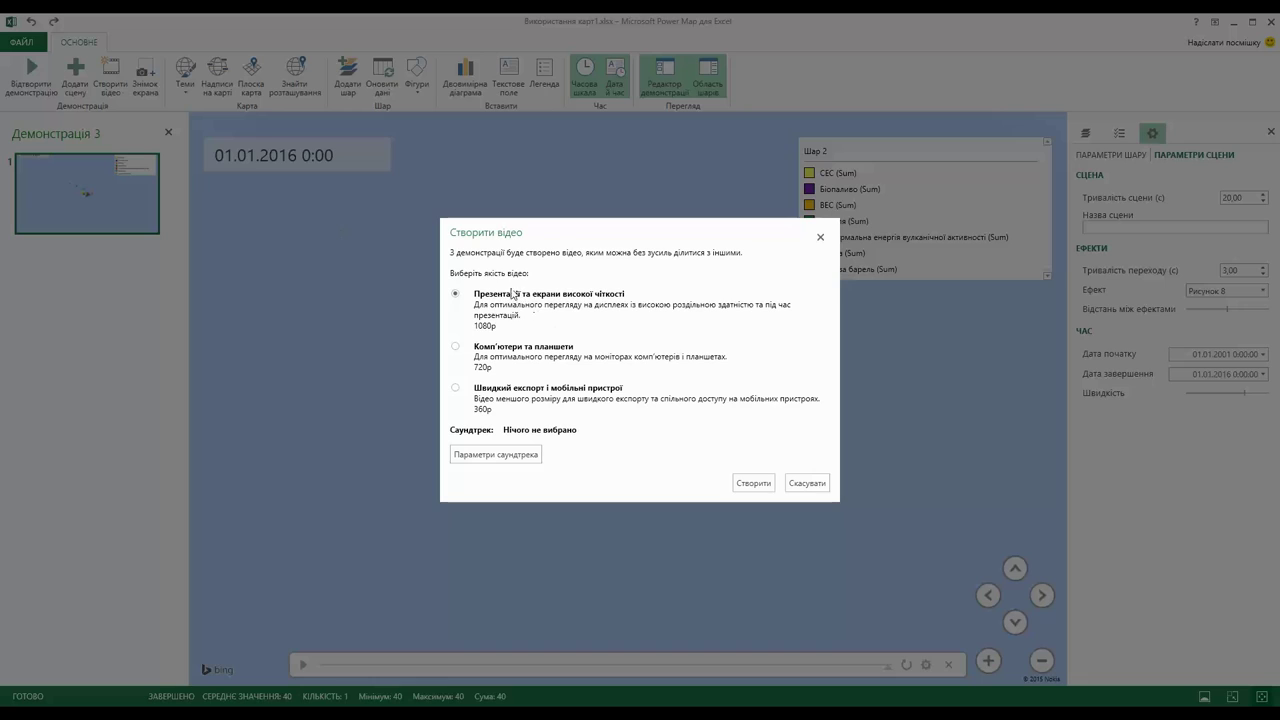
click(510, 456)
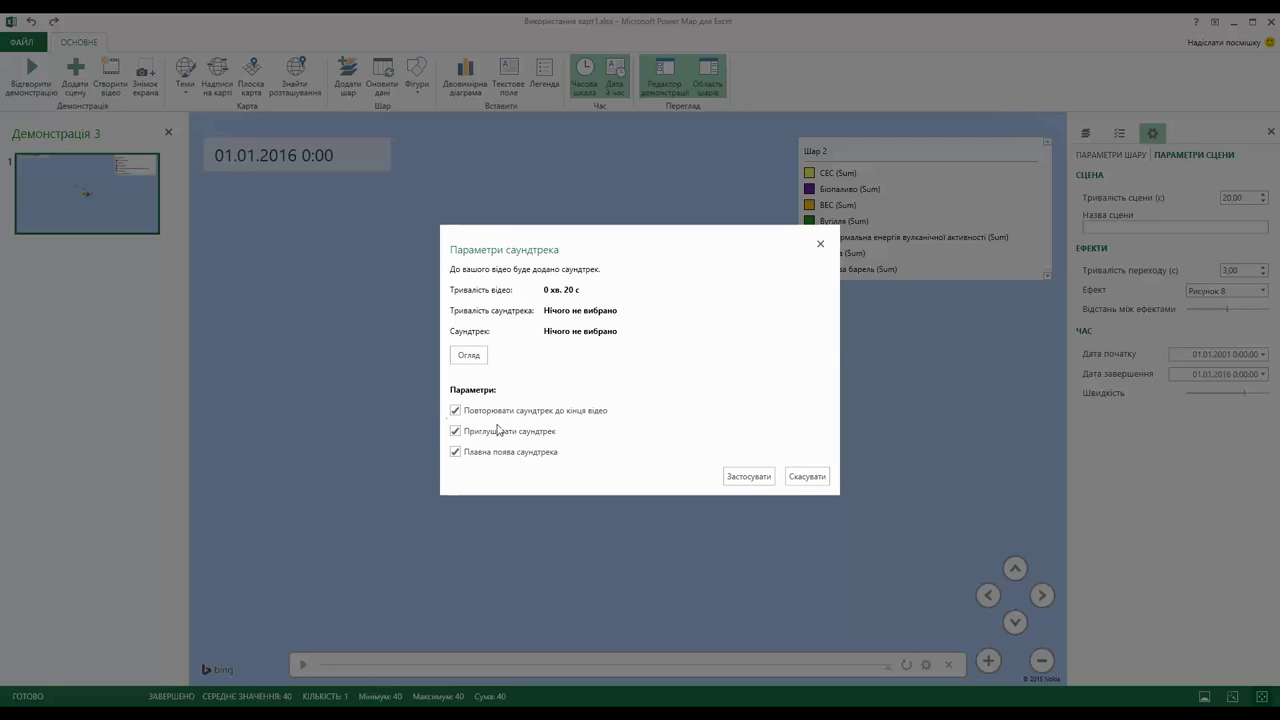
click(455, 409)
click(468, 356)
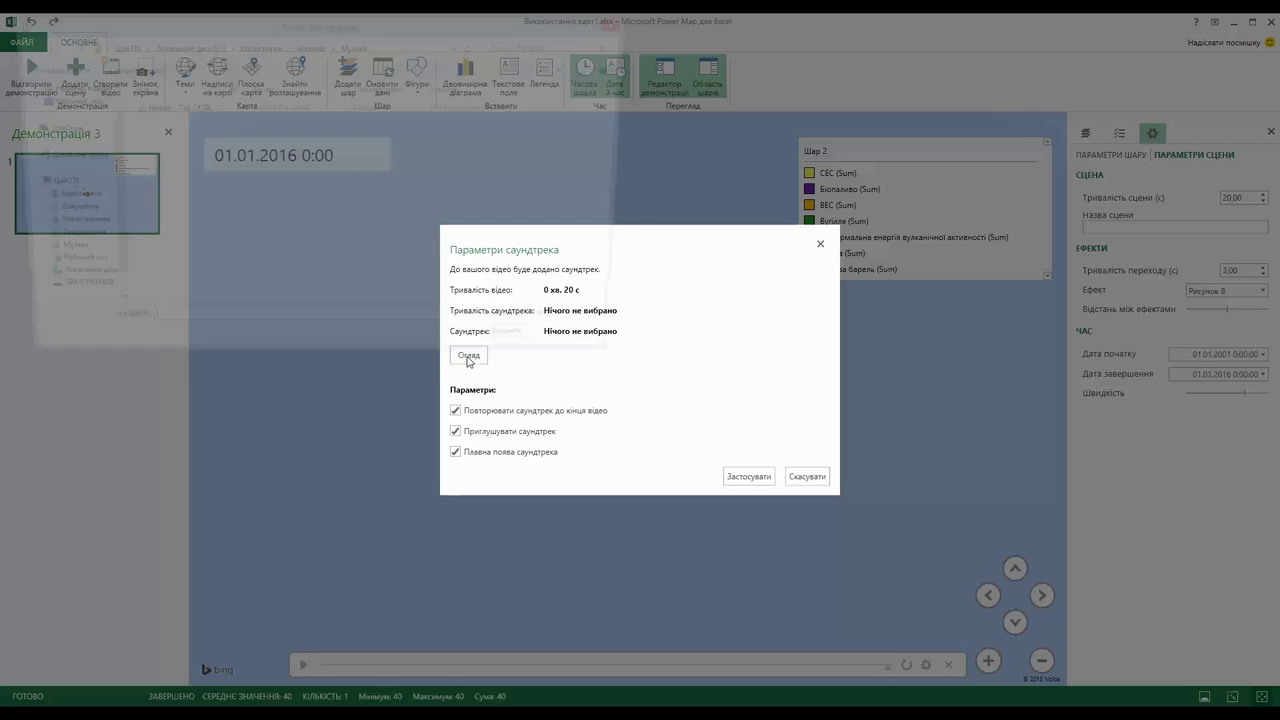
double_click(189, 110)
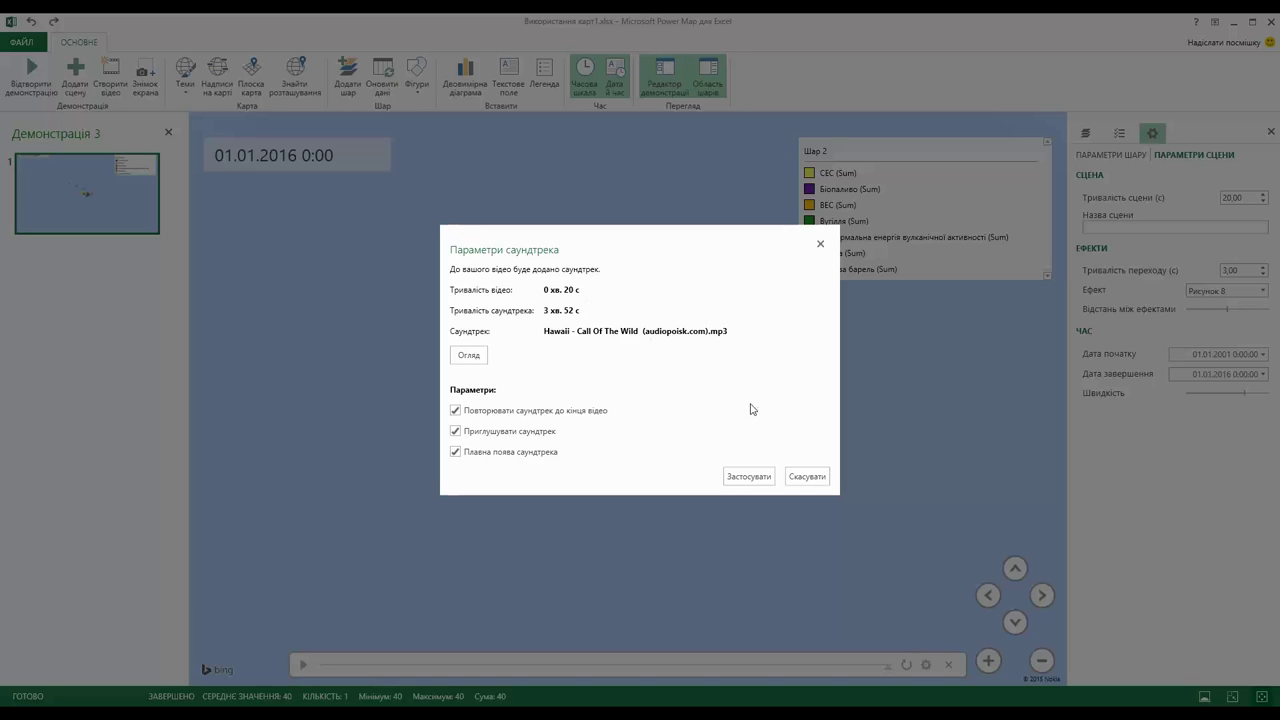
click(761, 483)
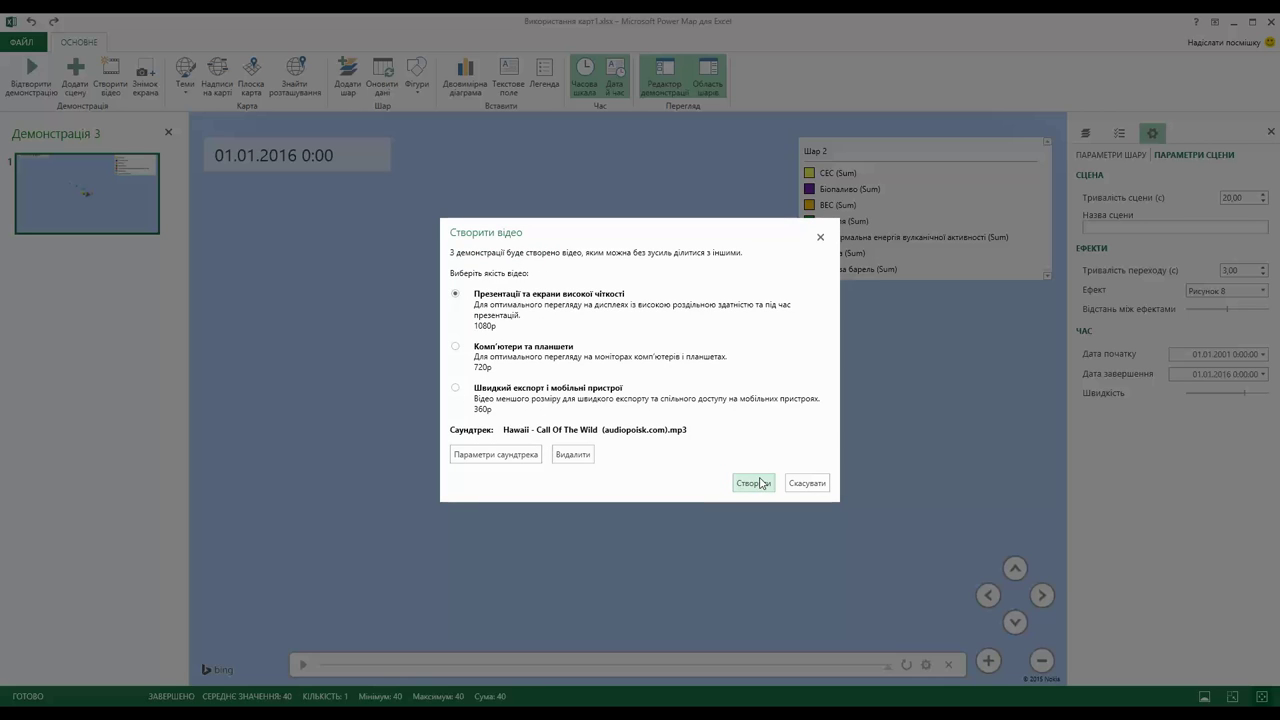
click(762, 485)
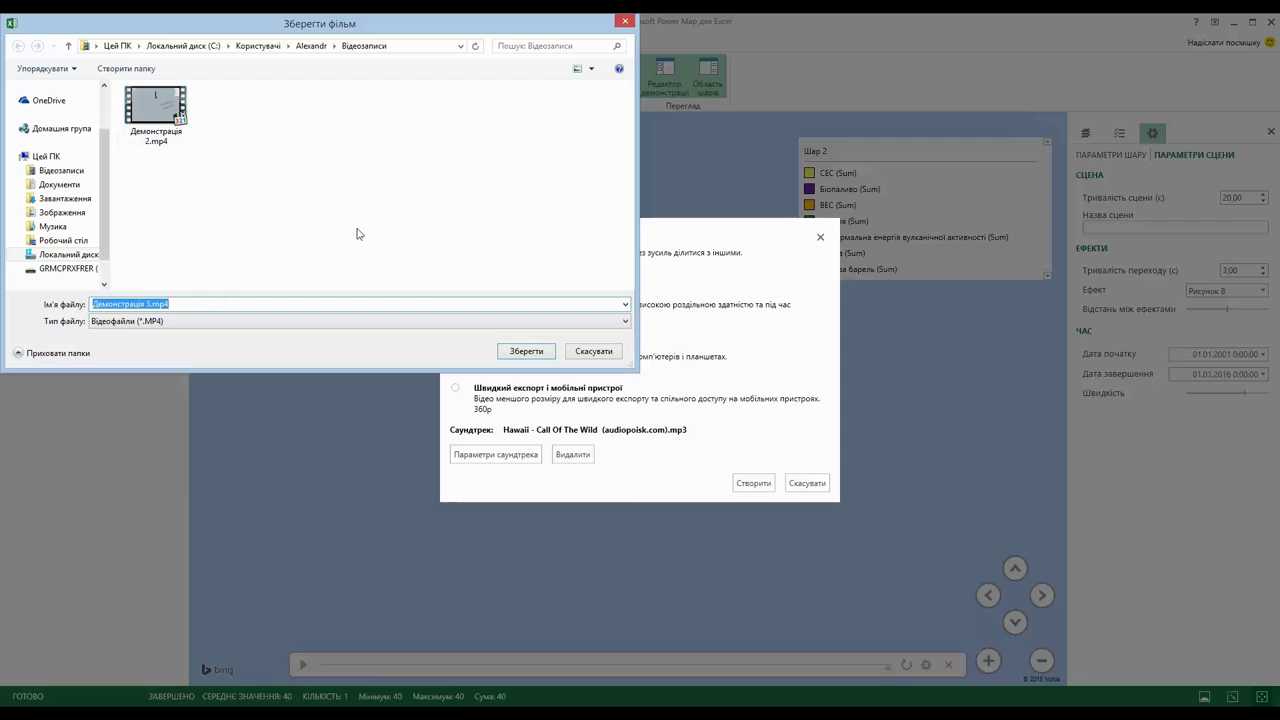
click(528, 354)
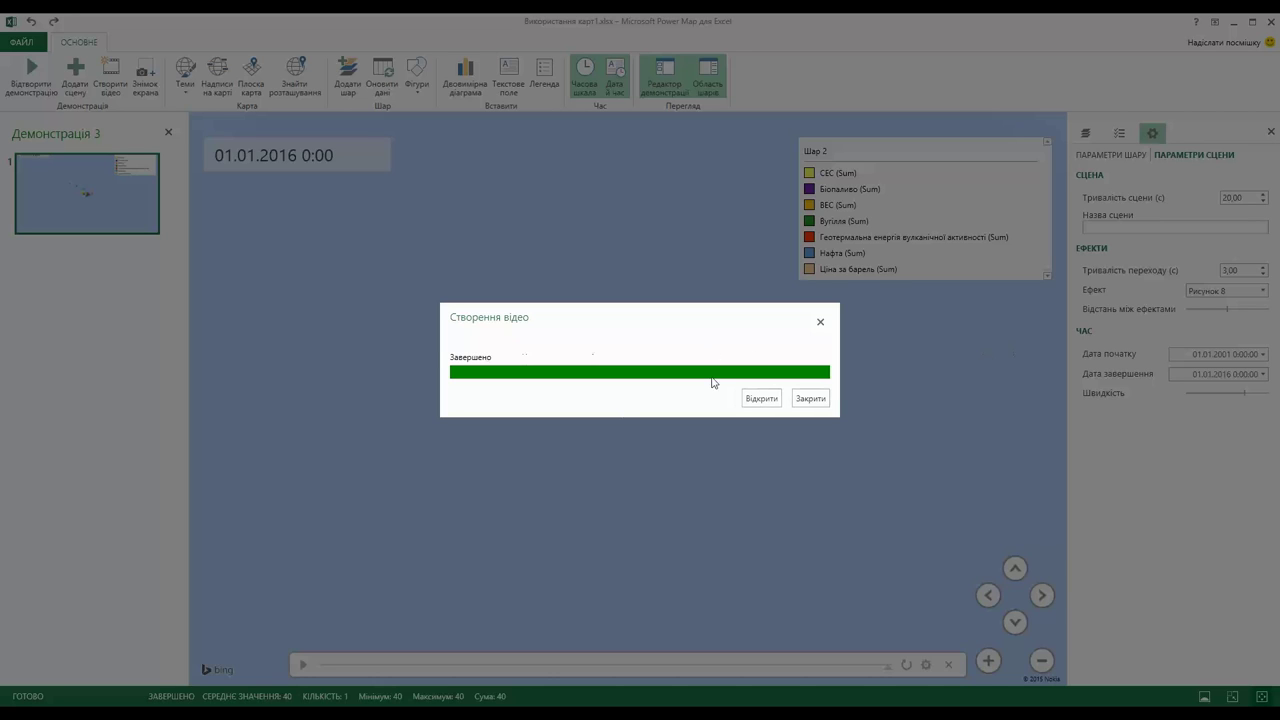
- Open the exported video, watch its playback partly in full screen, and close the player
click(770, 405)
click(760, 403)
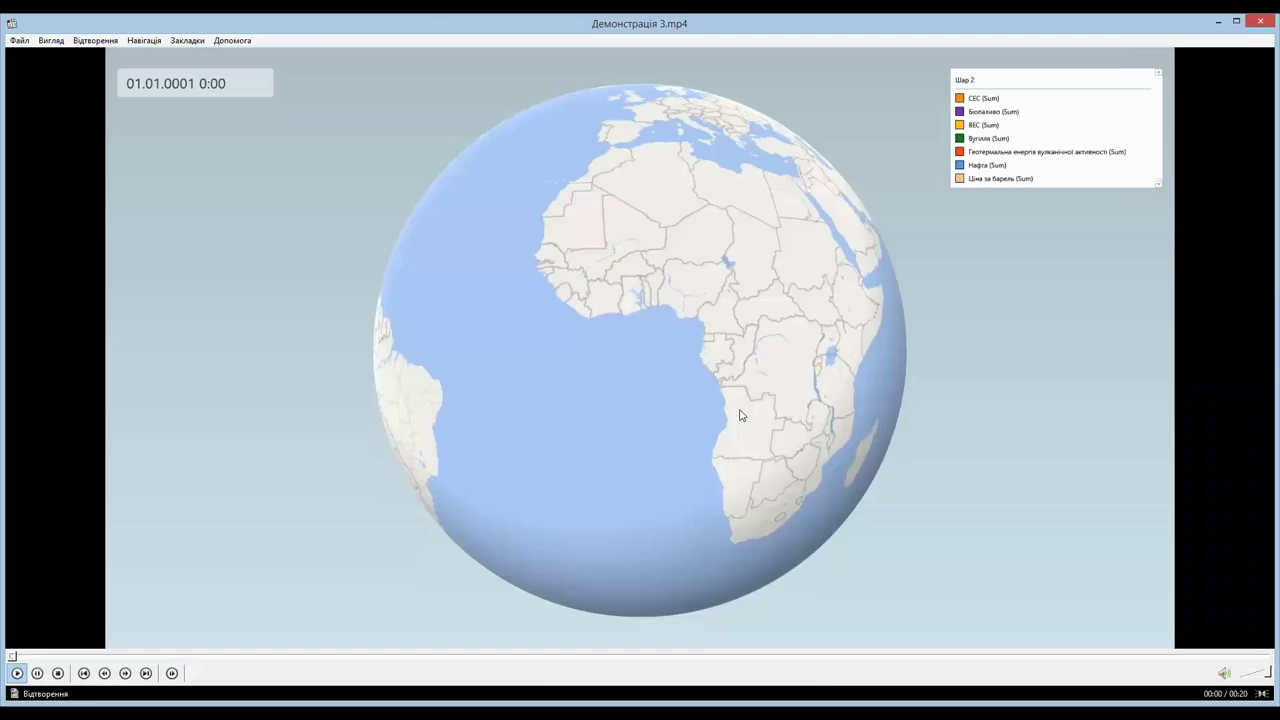
double_click(832, 406)
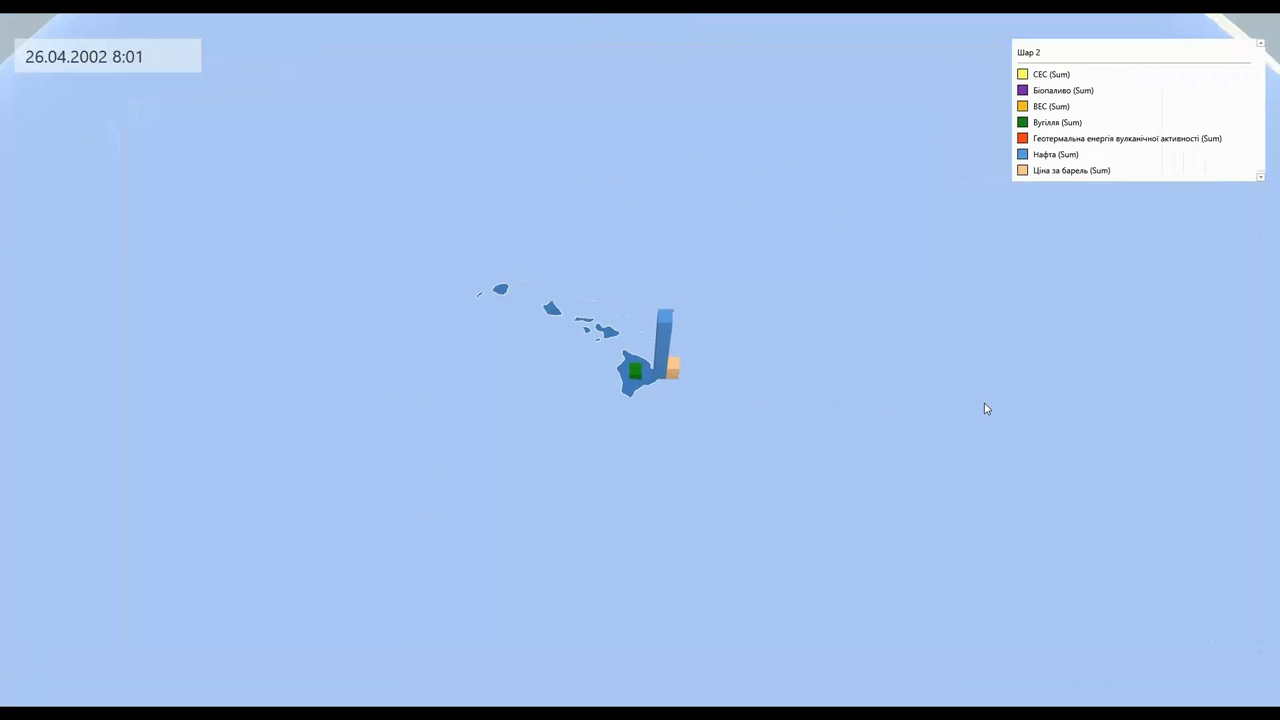
double_click(989, 404)
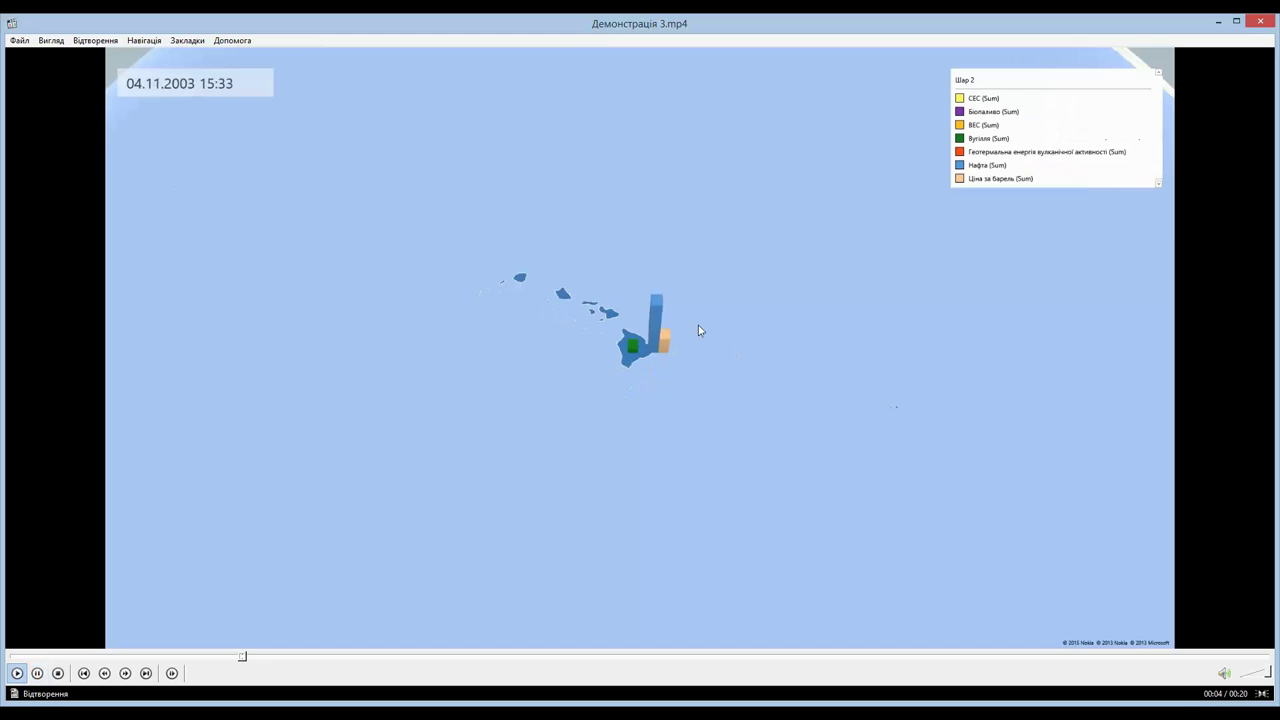
click(1261, 25)
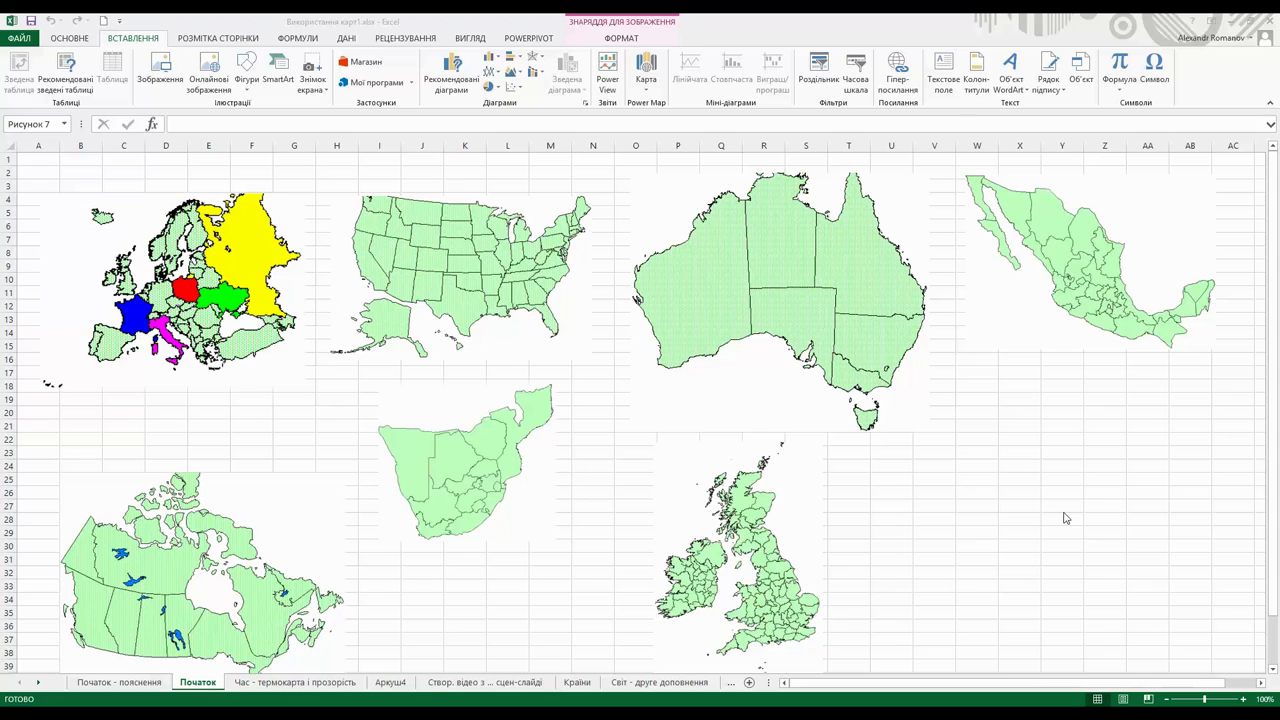
- Select all data on the Час - термокарта і прозорість sheet and open the existing Power Map tour Демонстрація 2
click(84, 41)
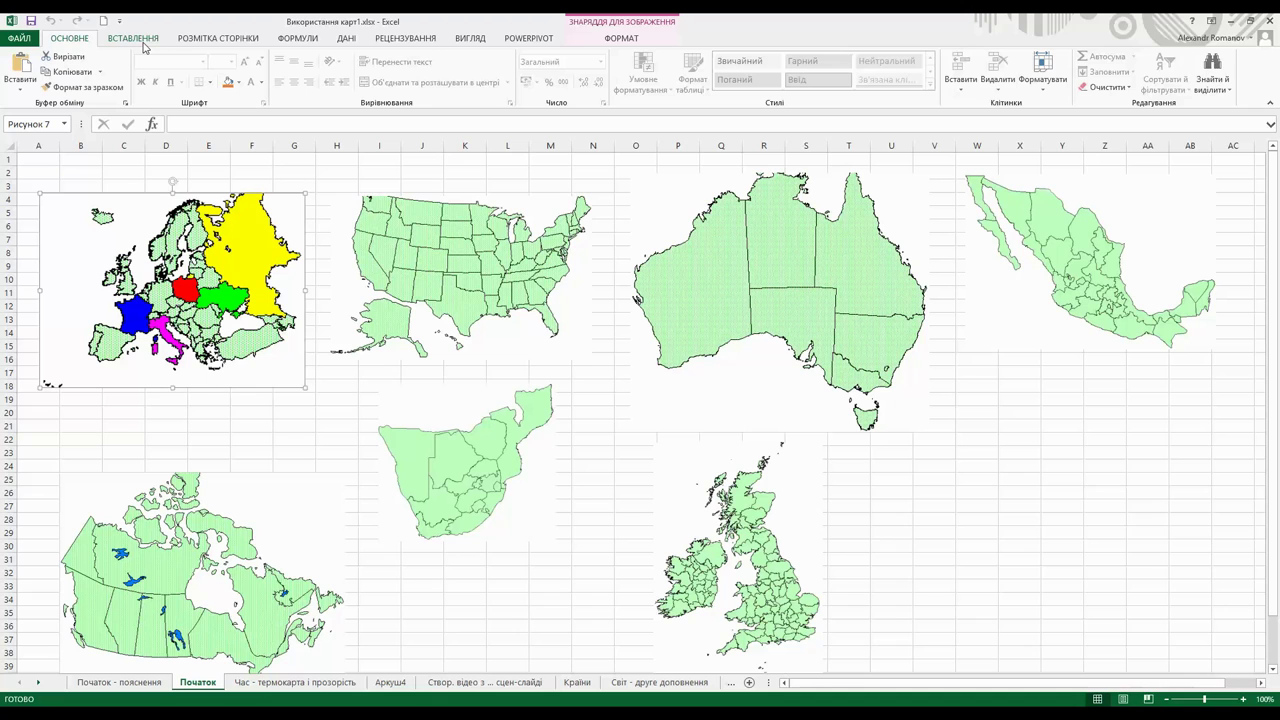
click(300, 682)
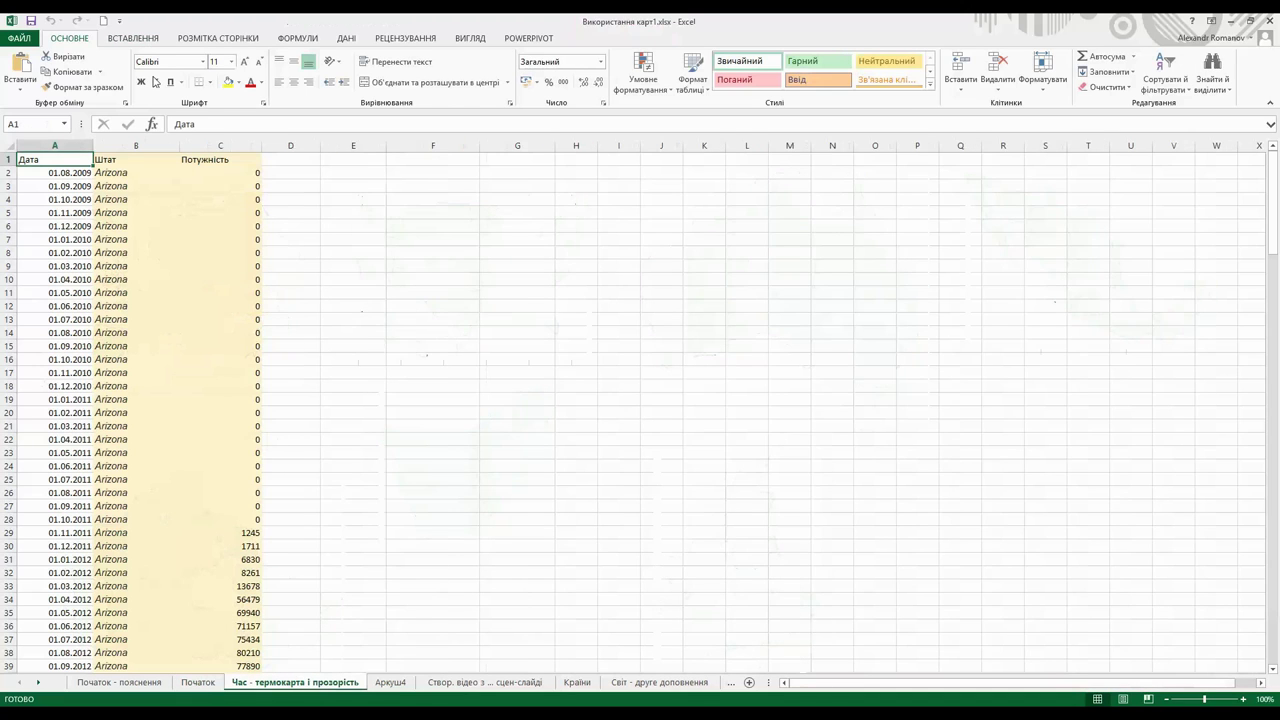
click(9, 147)
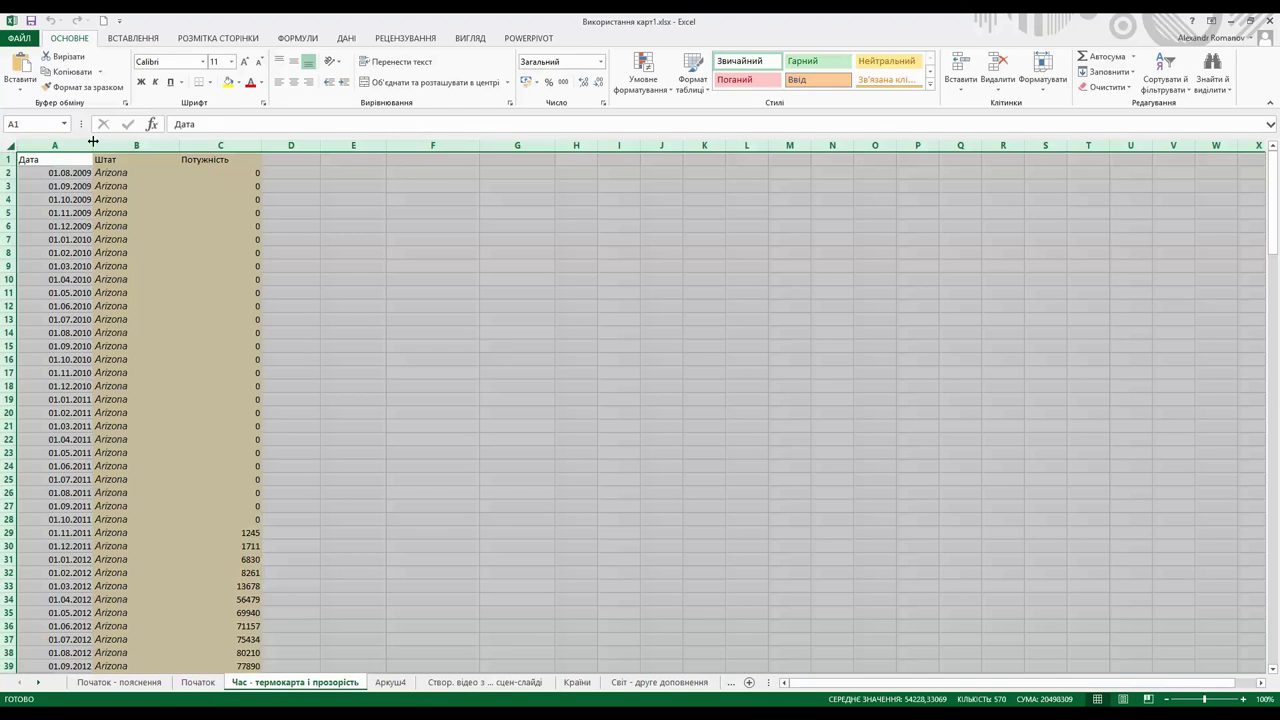
click(136, 39)
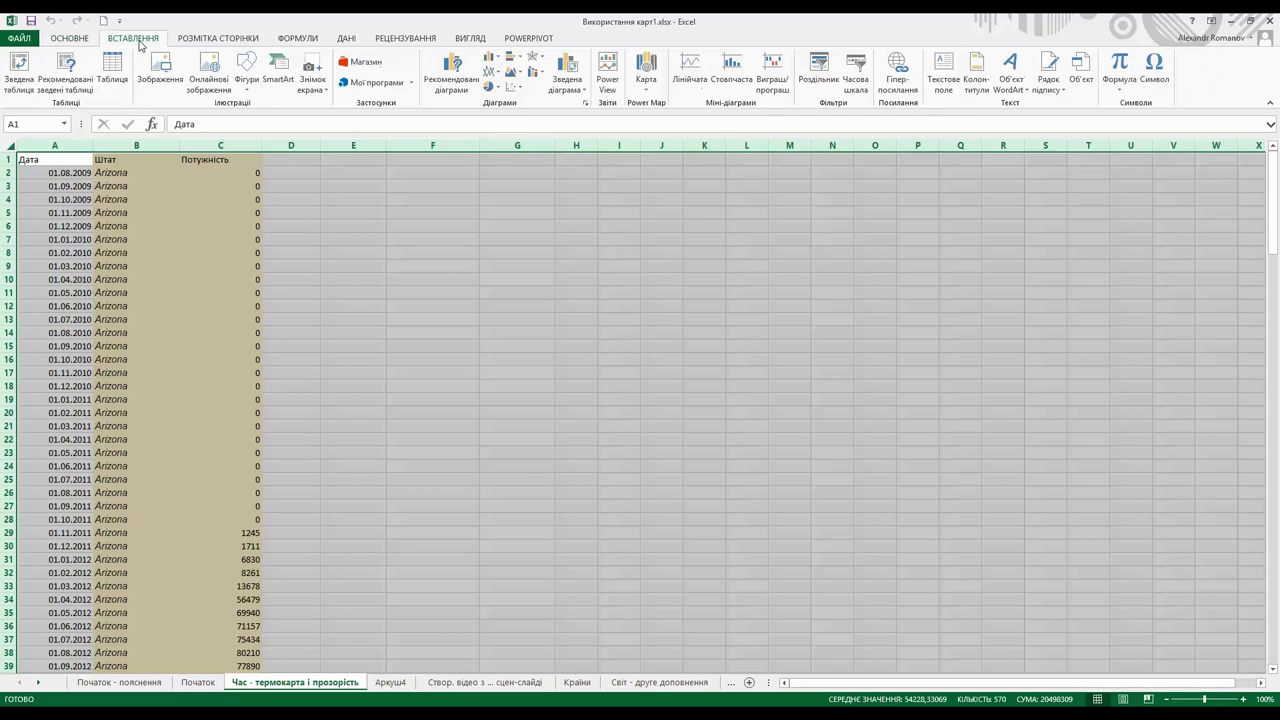
click(653, 63)
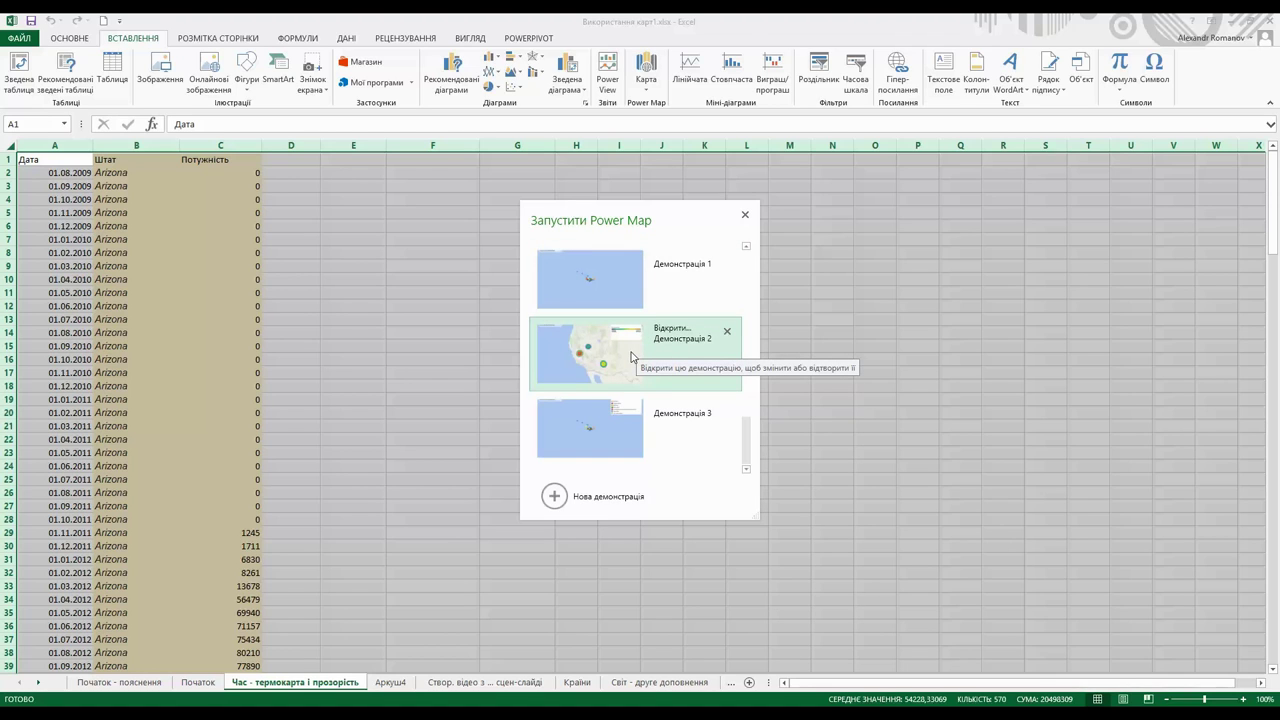
click(614, 359)
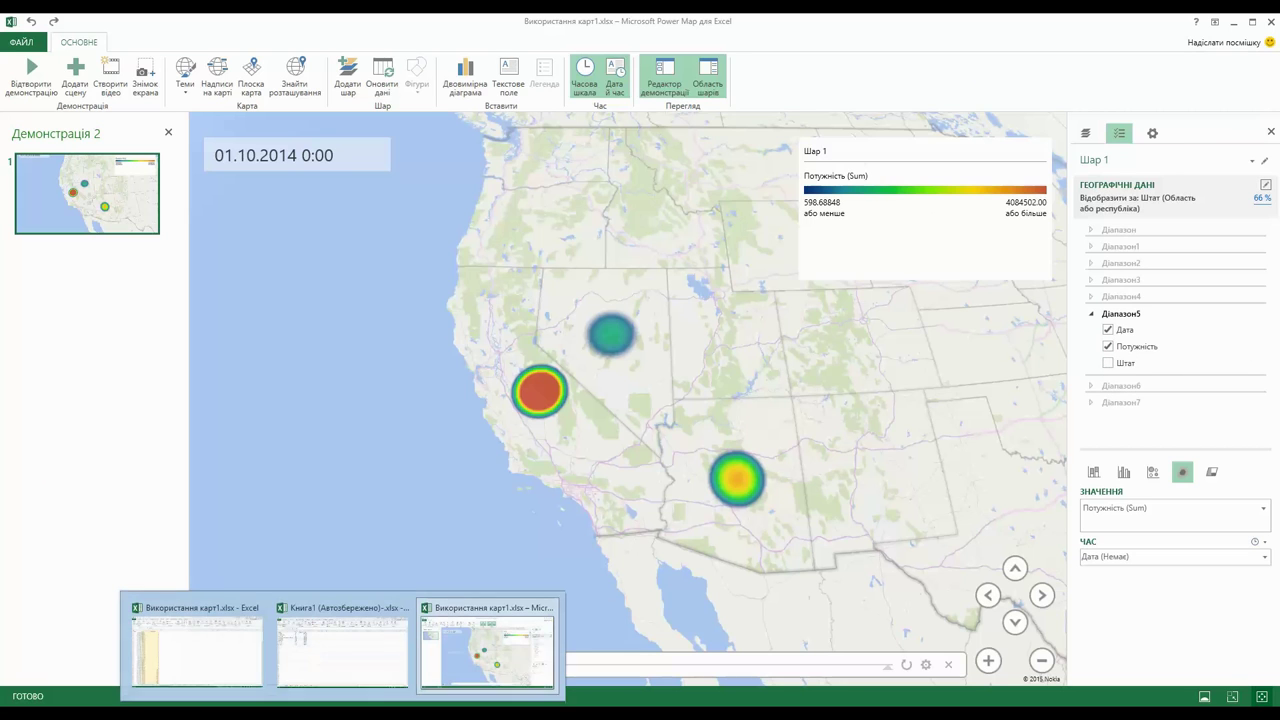
- Examine the Дата, Штат and Потужність rows for Arizona and California in the workbook, and return to the Power Map tour
click(146, 655)
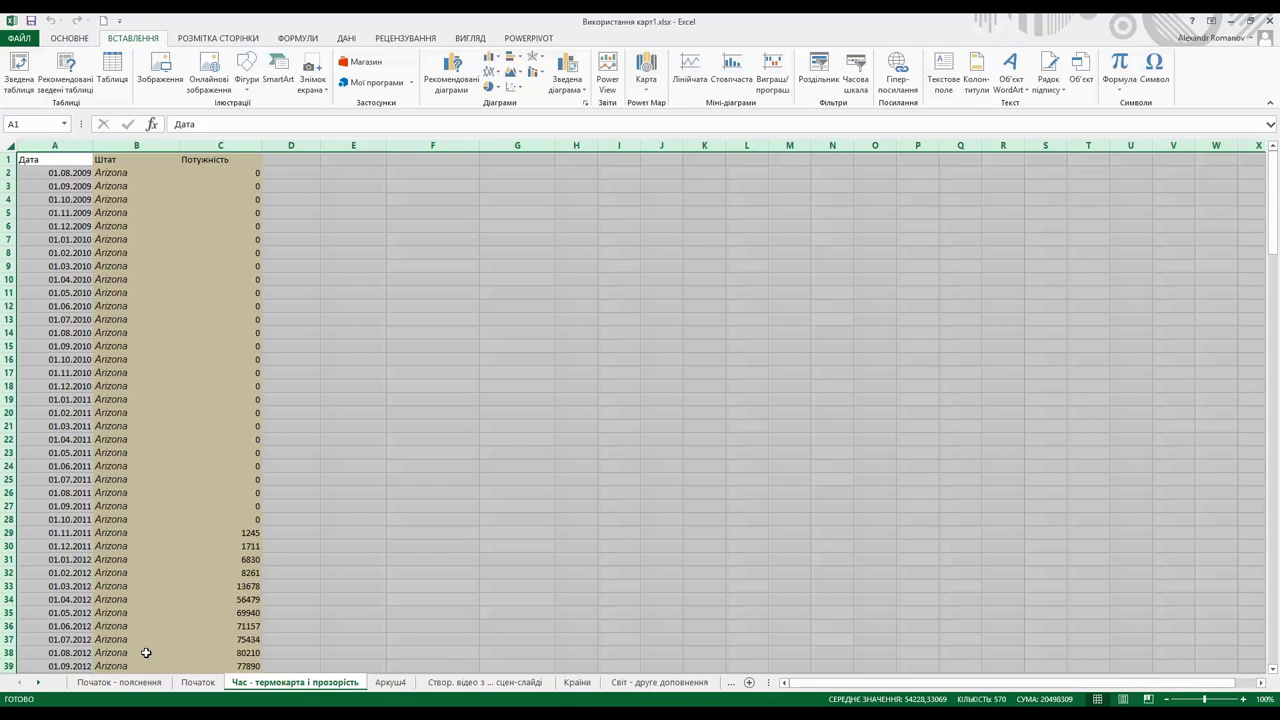
click(60, 250)
scroll(100, 310, down, 8)
scroll(84, 318, down, 8)
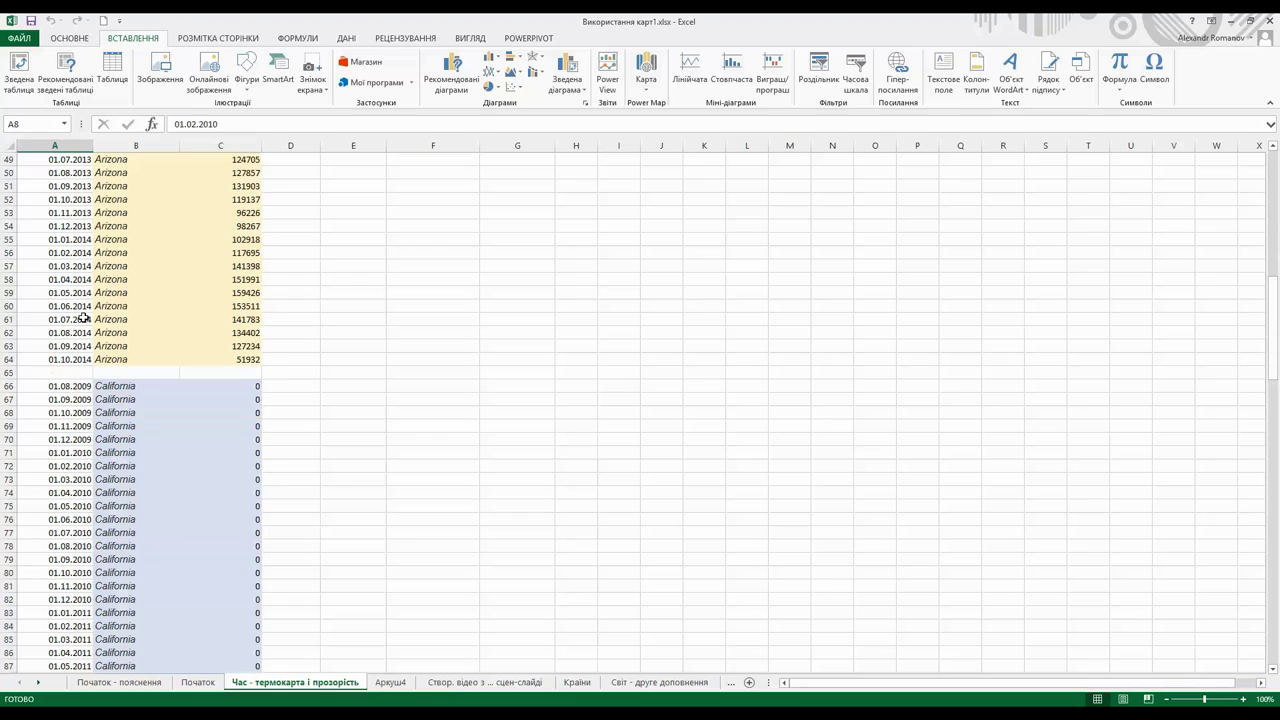
click(60, 333)
click(56, 437)
click(74, 279)
click(73, 467)
scroll(73, 470, up, 16)
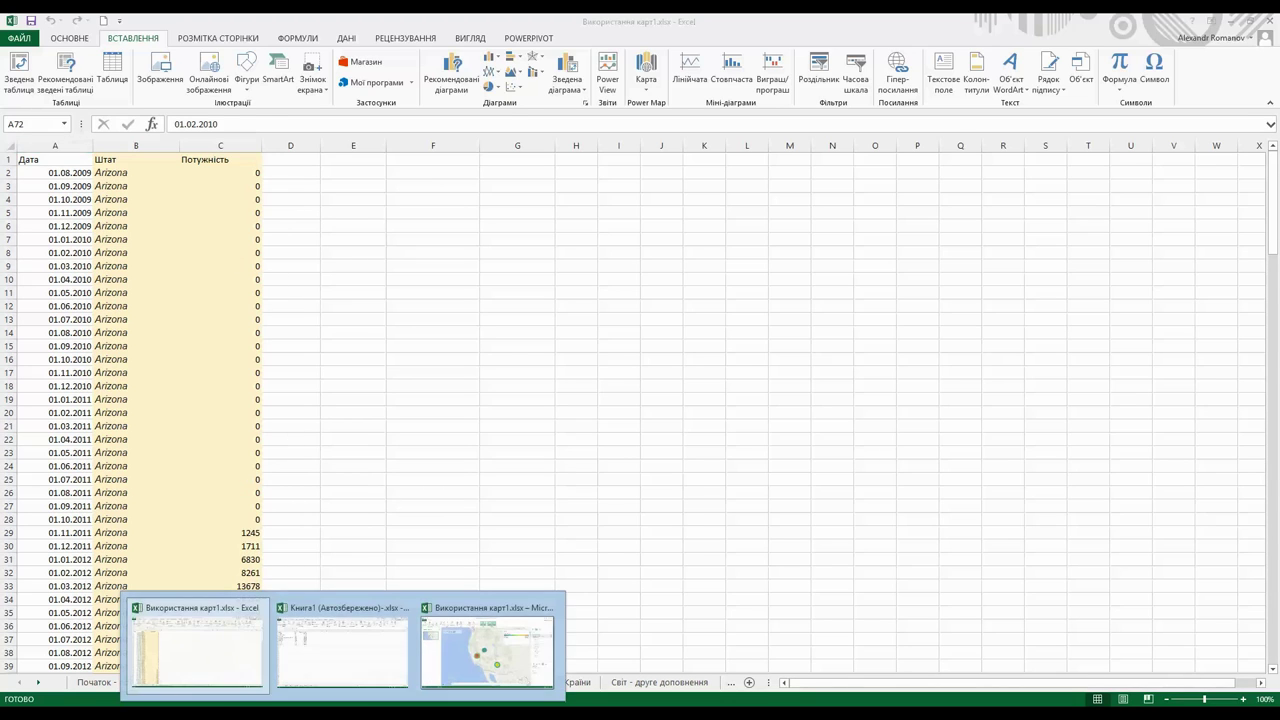
click(488, 645)
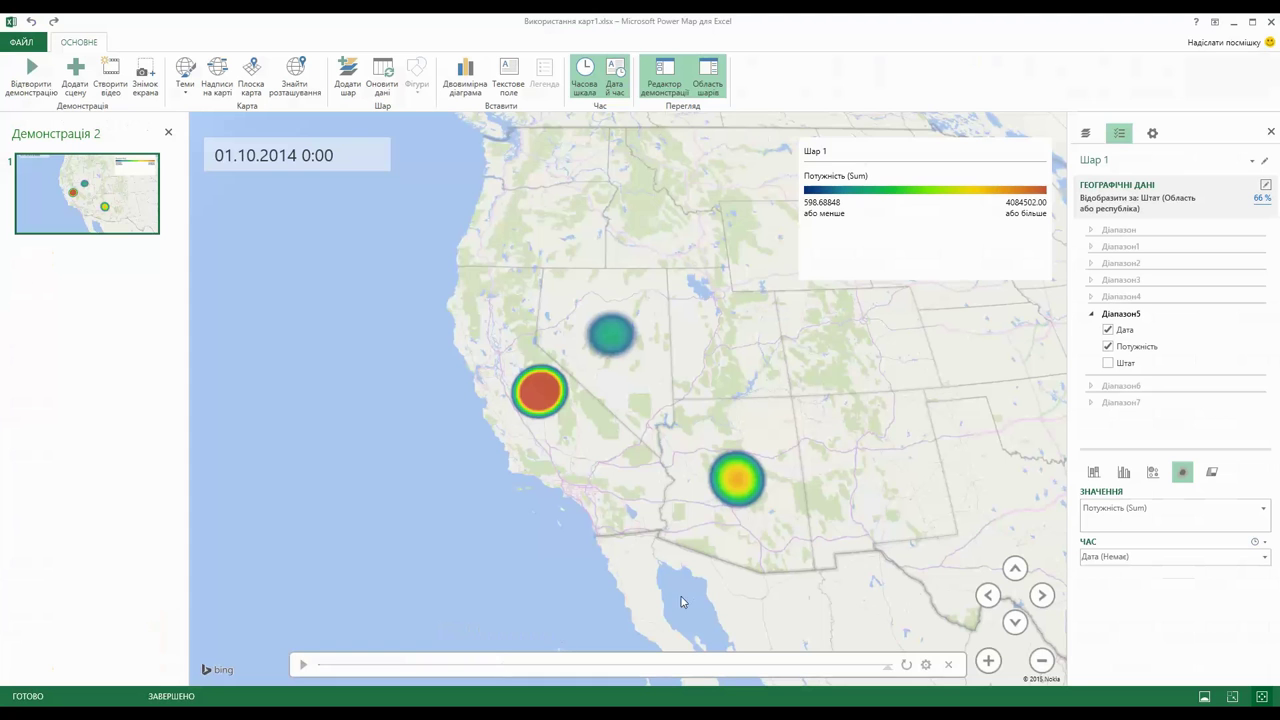
- Preview Шар 1 as a bubble chart, restore the heat map and play its timeline
click(1152, 474)
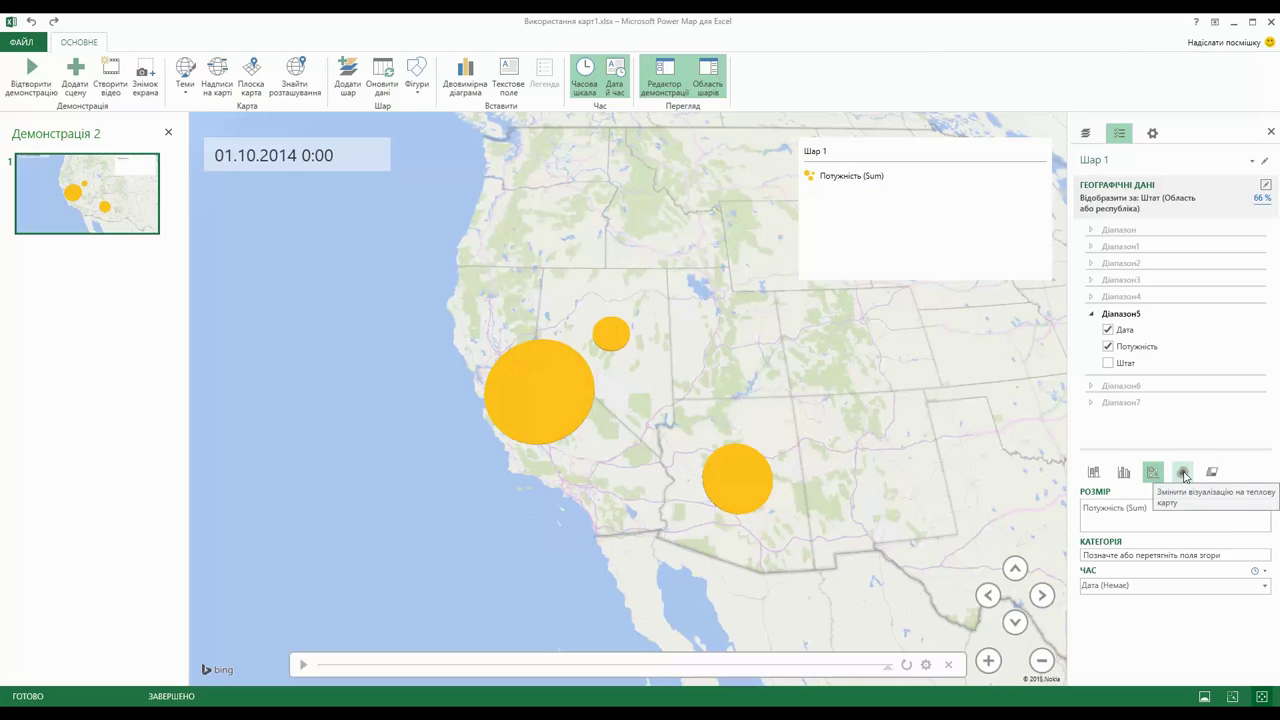
click(1183, 473)
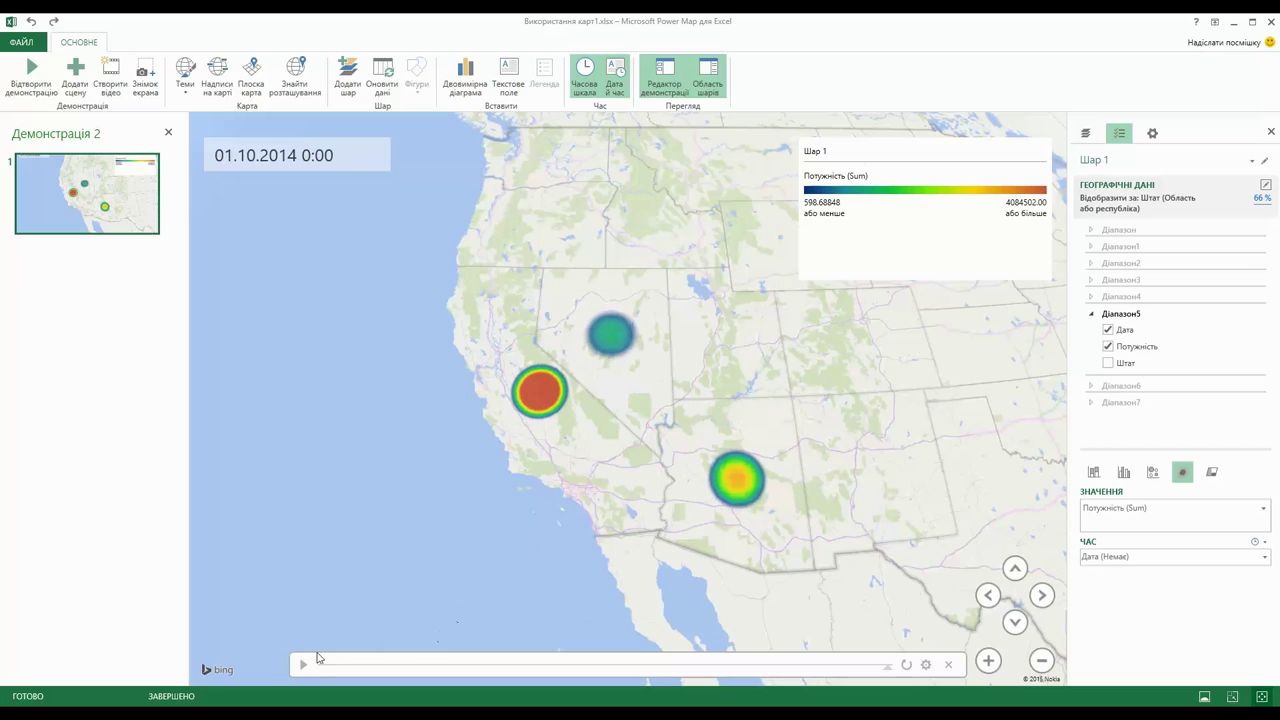
click(305, 667)
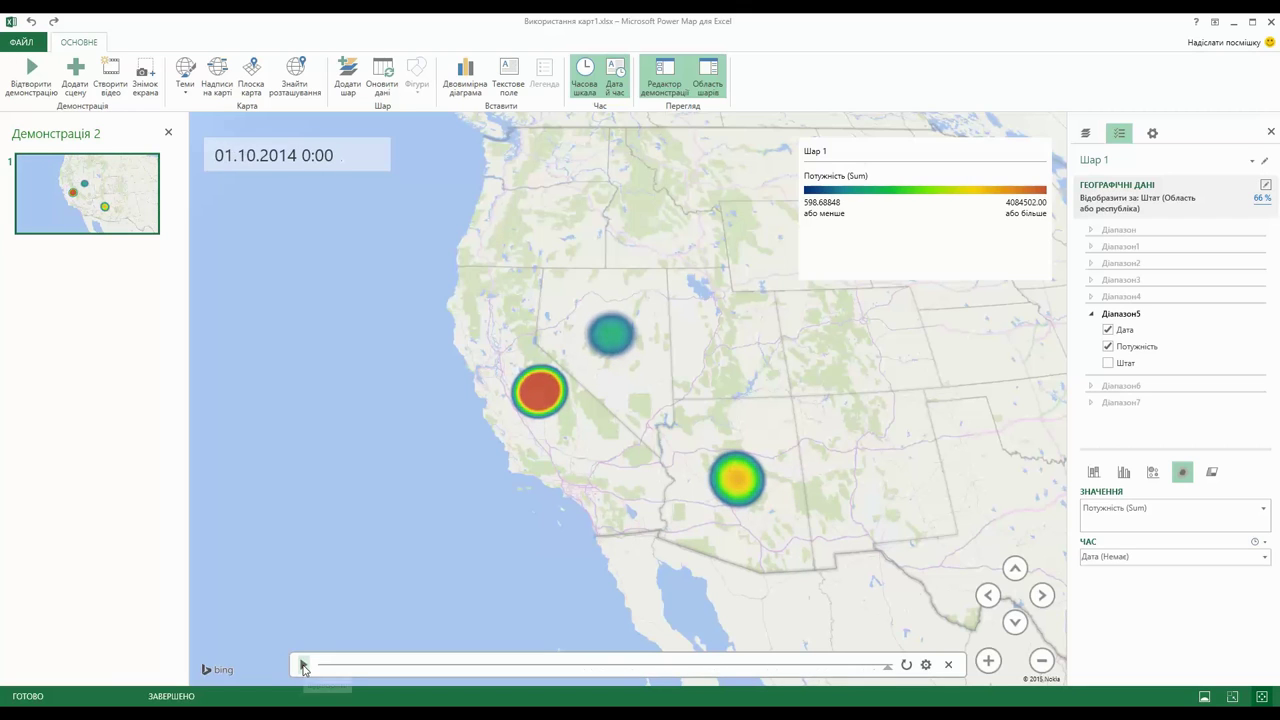
- Set the heat map's color scale to 100% and its radius of influence to 270%
click(1152, 133)
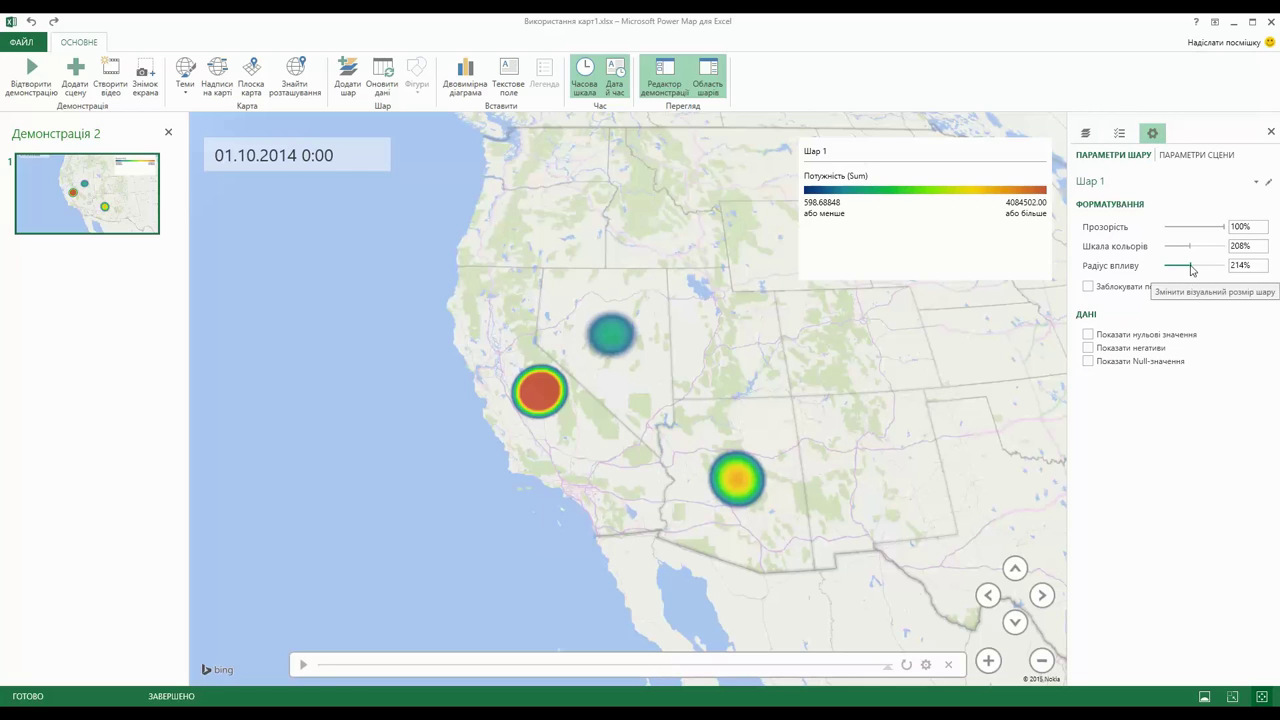
drag(1190, 266, 1205, 266)
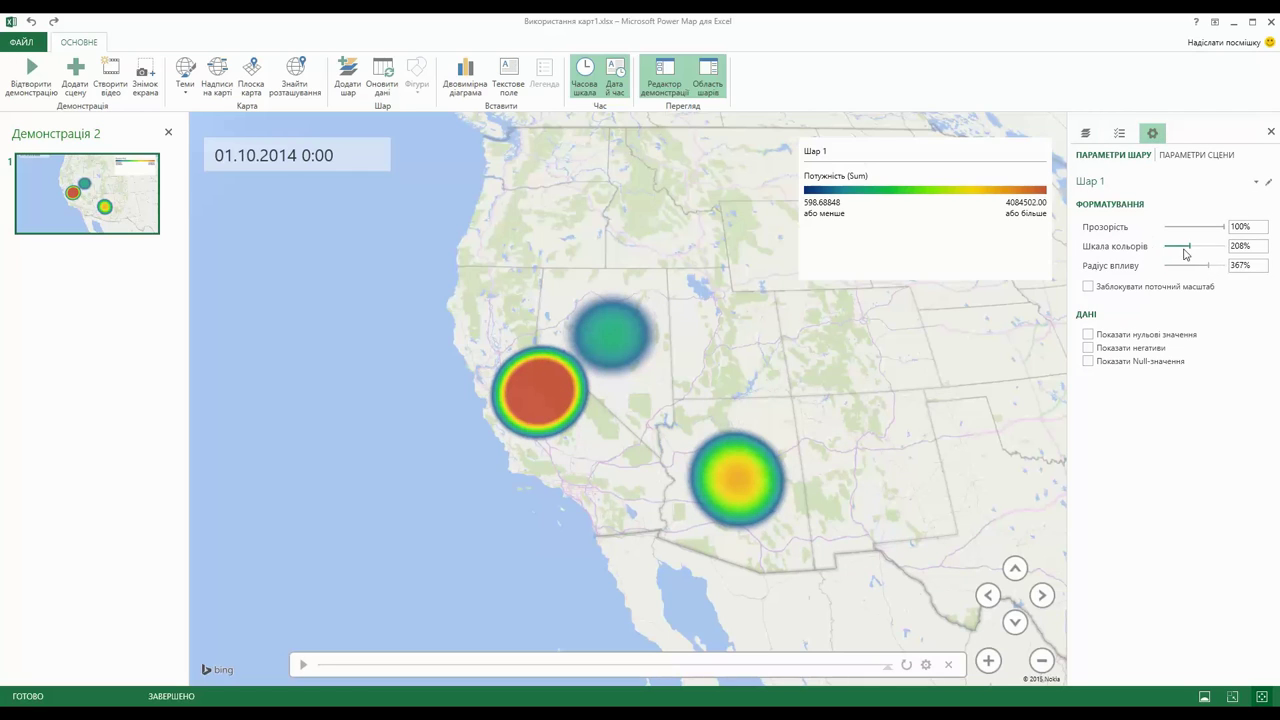
mouse_move(1188, 252)
mouse_down()
mouse_move(1176, 252)
mouse_move(1228, 227)
mouse_move(1191, 231)
mouse_move(1234, 237)
mouse_move(1196, 265)
mouse_up()
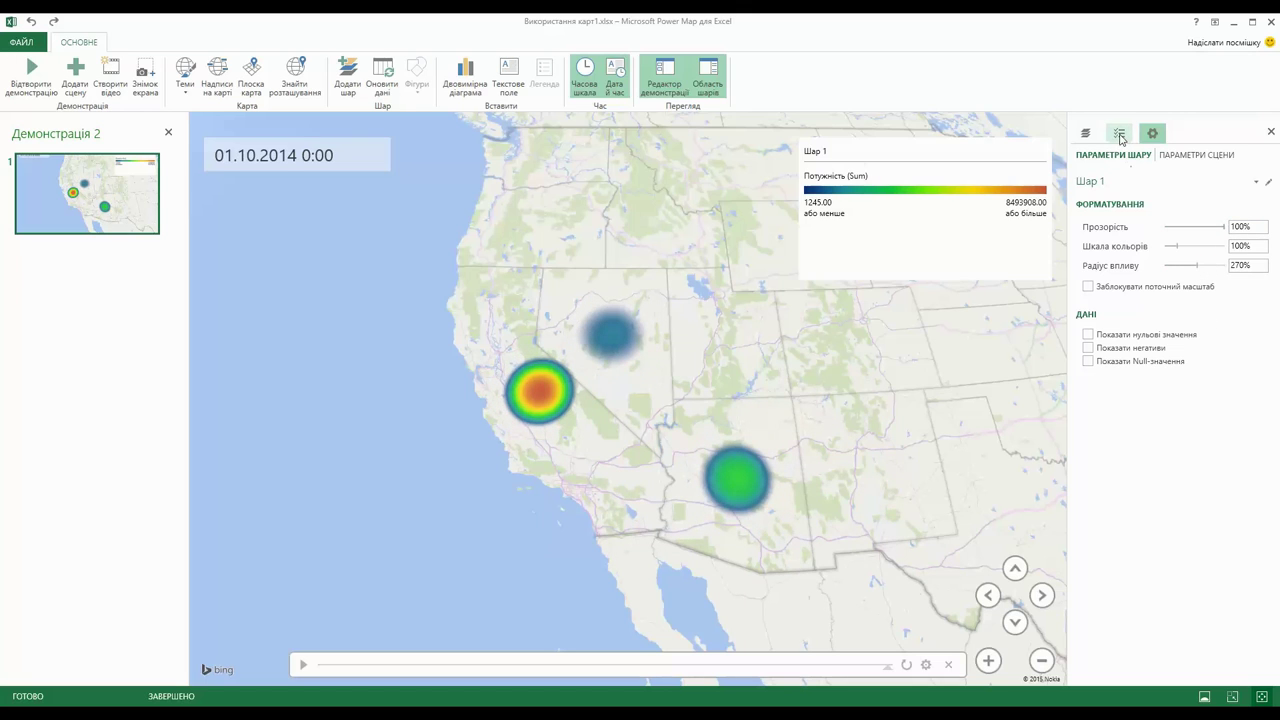
- Change the visualization of Шар 1 to regions and play the timeline to view the states' change over time
click(1121, 137)
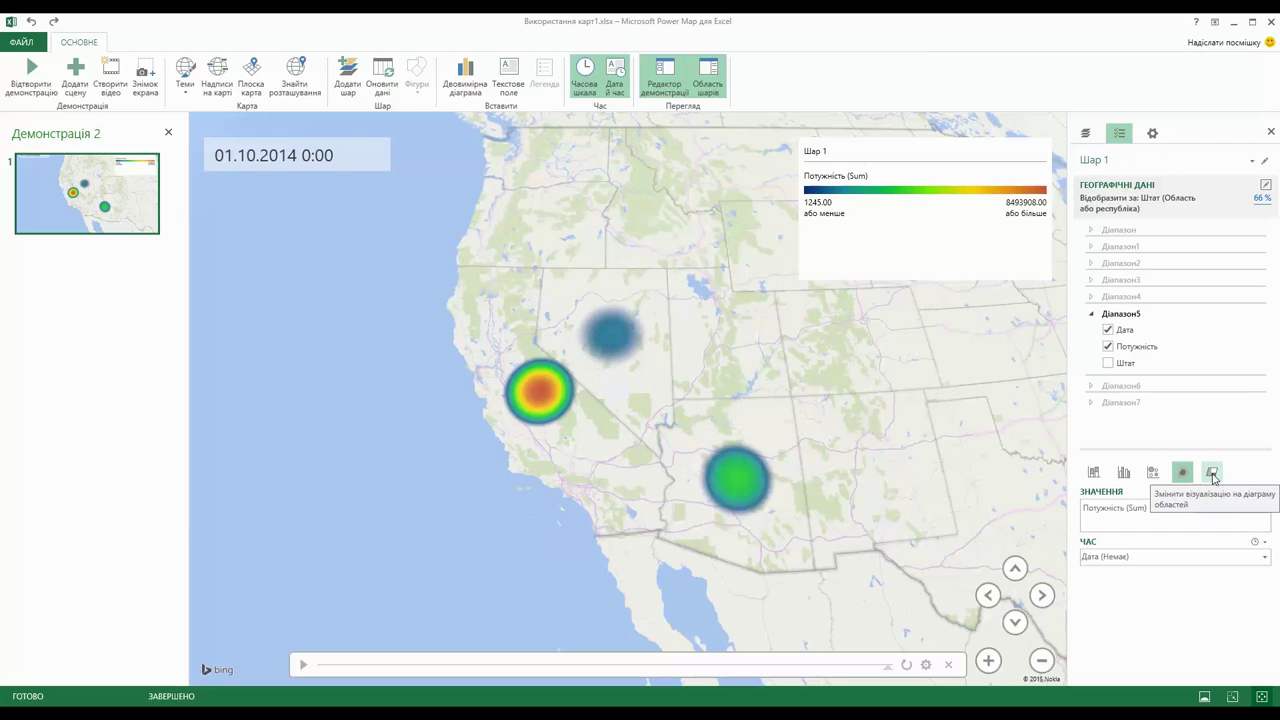
click(1212, 474)
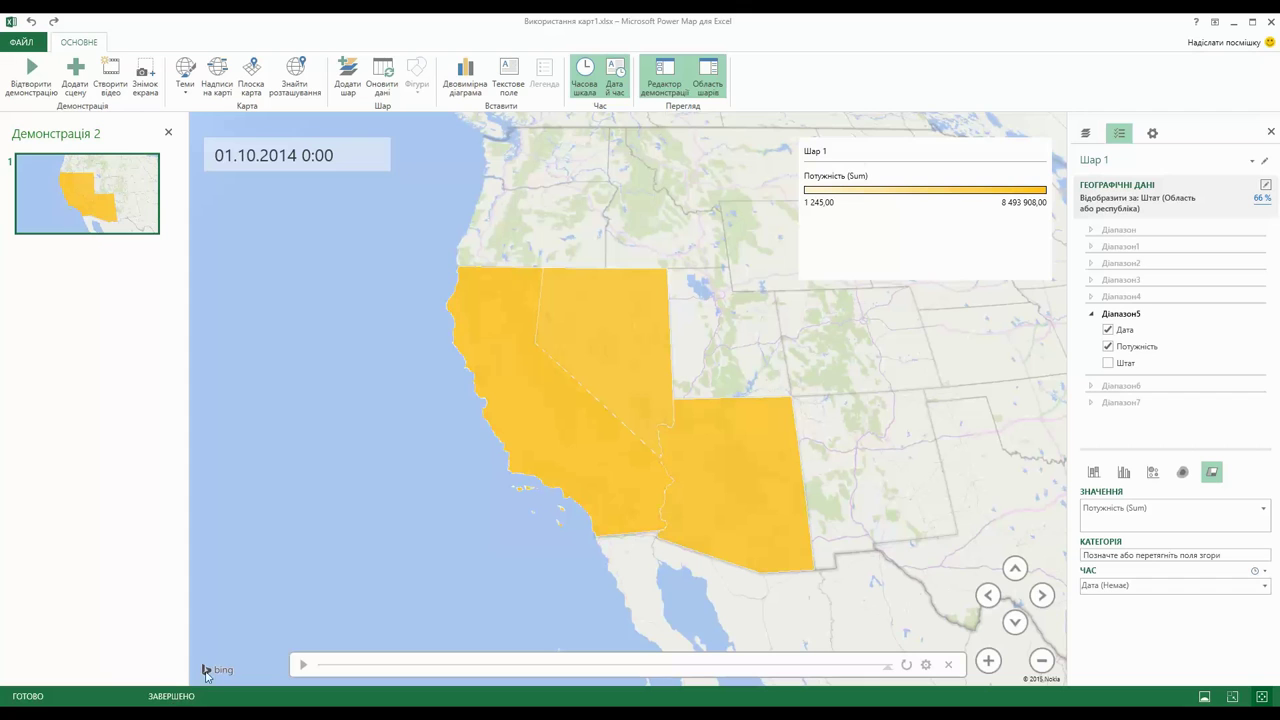
click(303, 665)
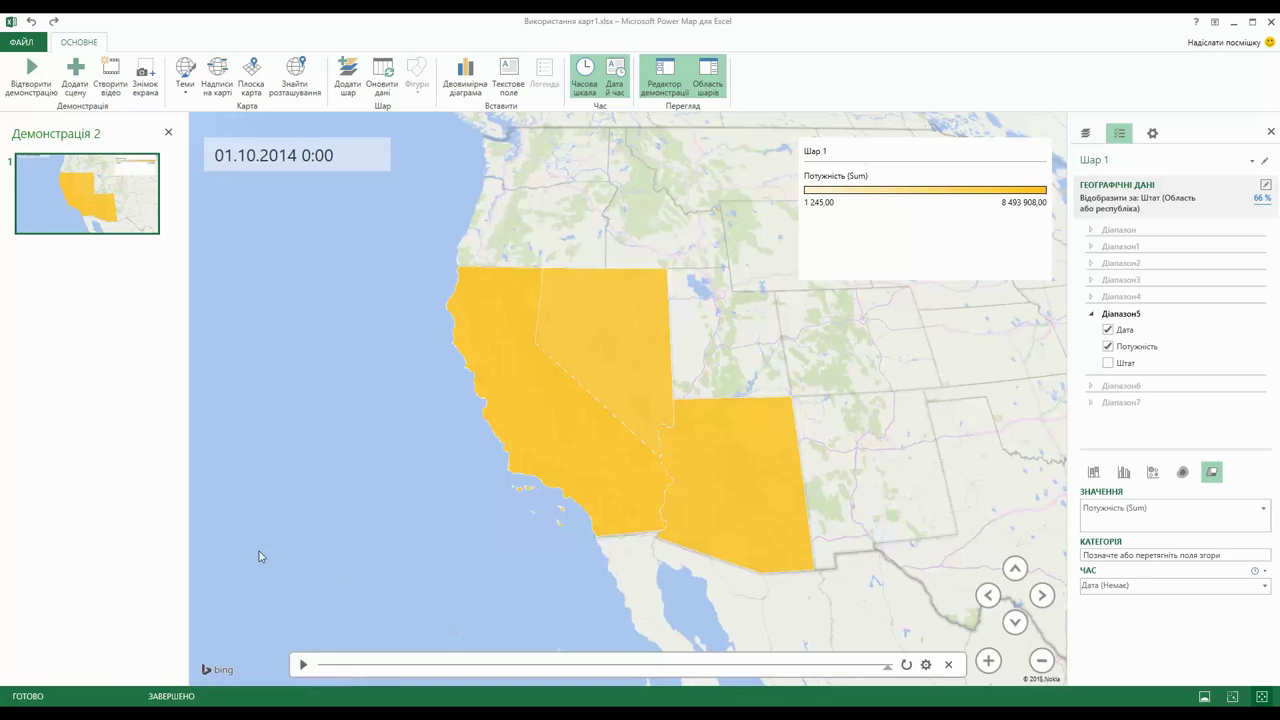
drag(506, 486, 578, 567)
scroll(578, 567, down, 5)
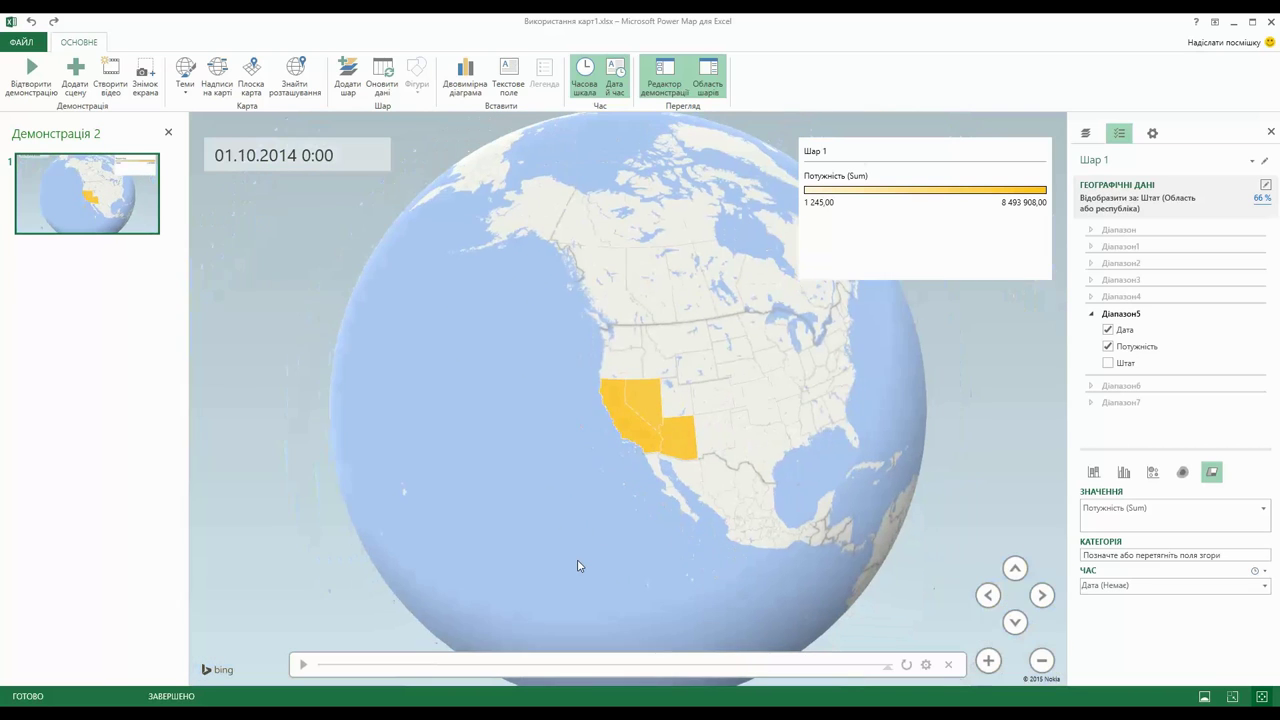
- Examine the coloured regions of California, Nevada and Arizona on the globe up close and from several angles
scroll(614, 497, up, 3)
scroll(614, 497, down, 2)
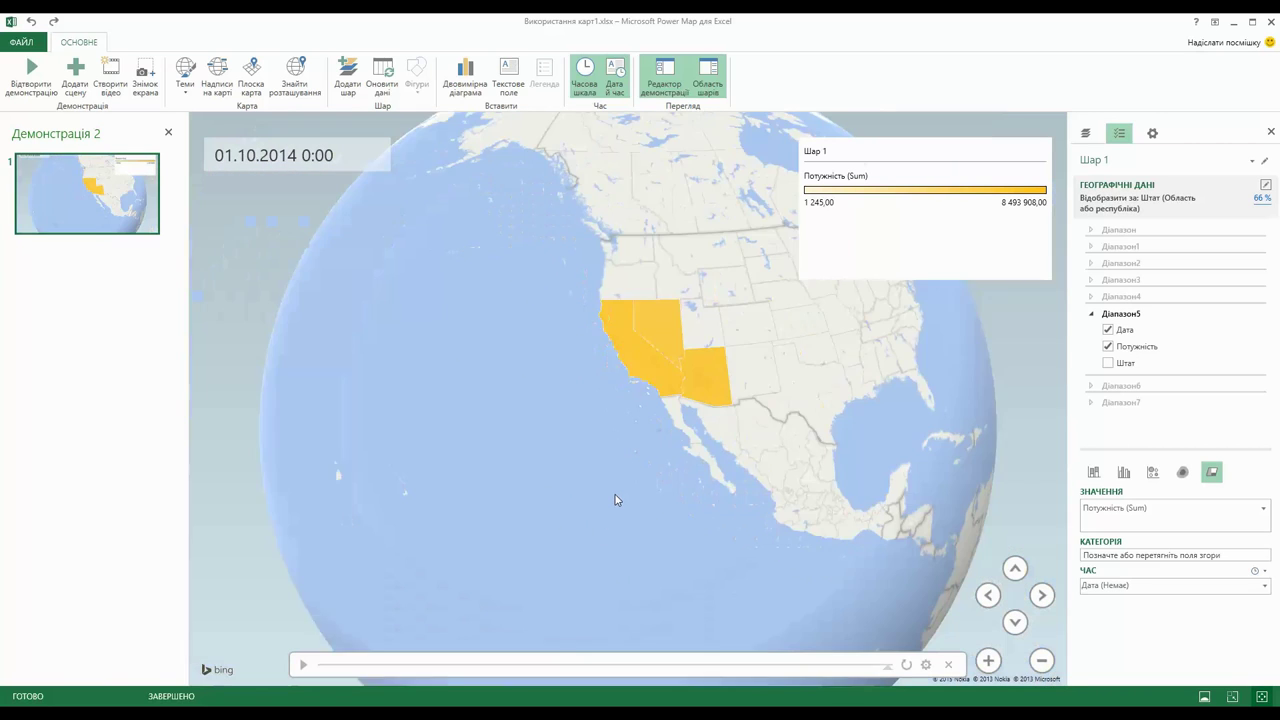
drag(614, 497, 636, 428)
drag(654, 330, 703, 334)
scroll(719, 397, up, 3)
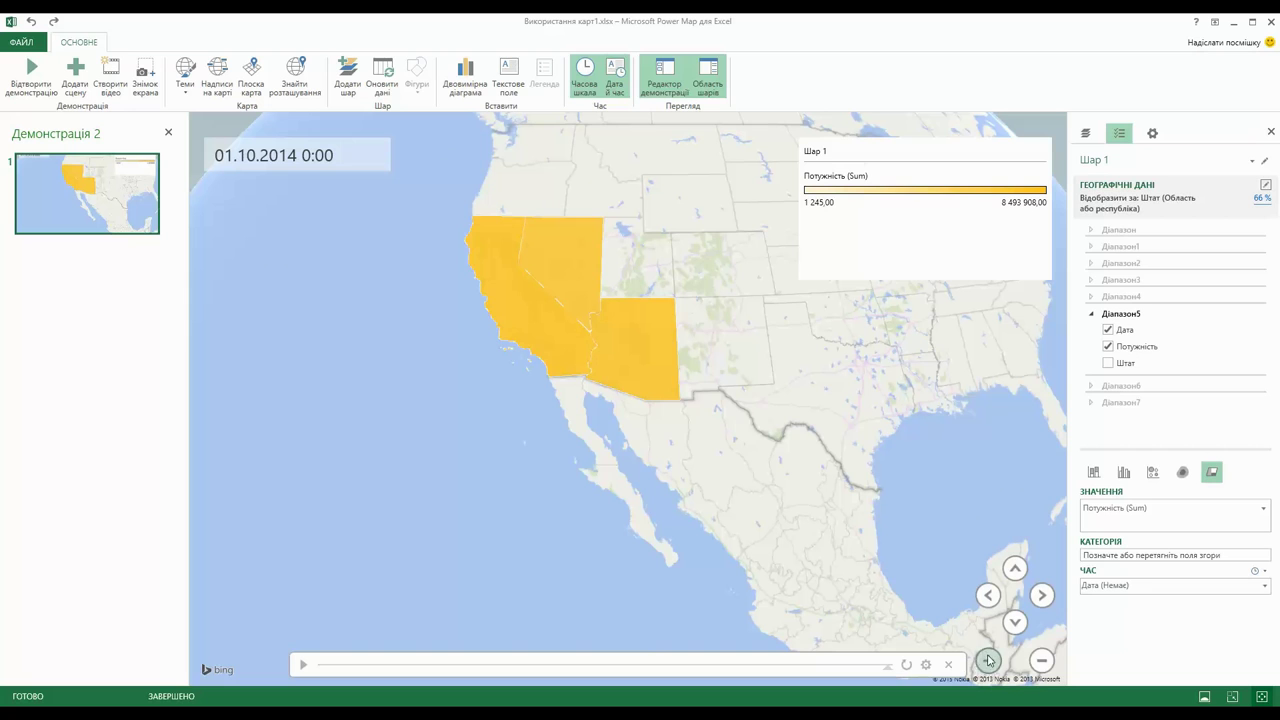
click(988, 595)
click(1015, 624)
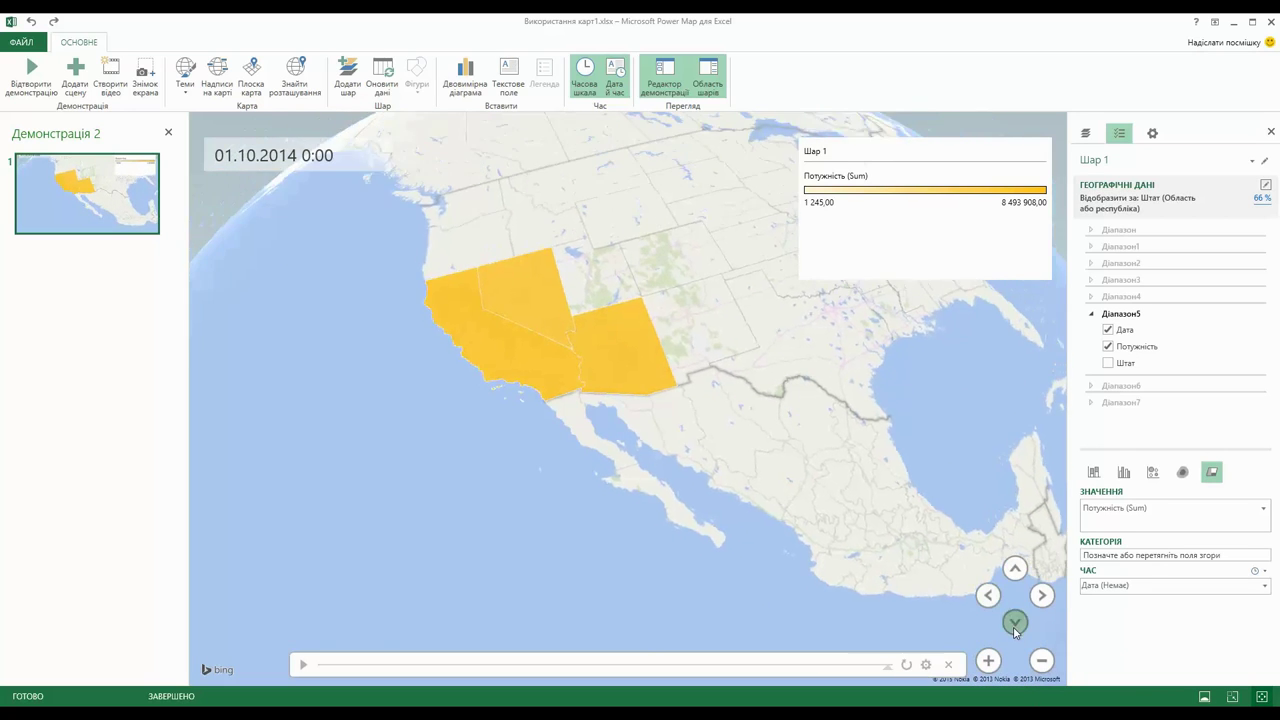
click(1030, 592)
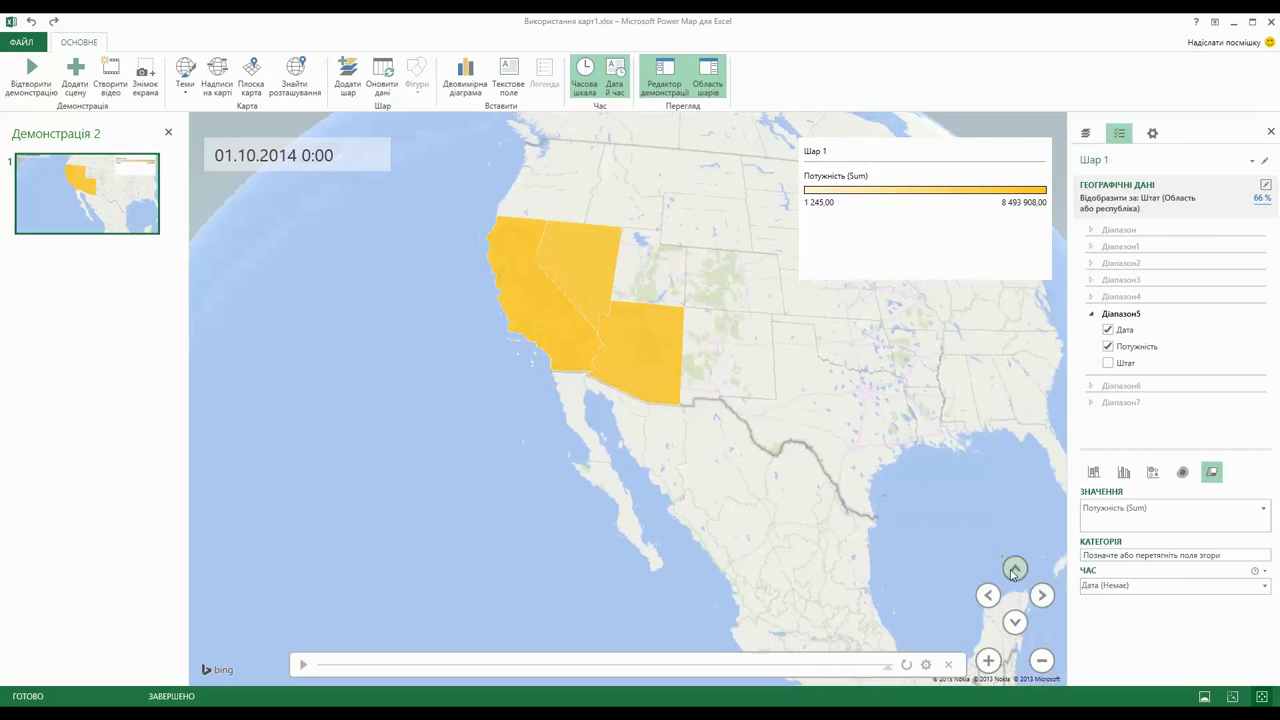
click(988, 661)
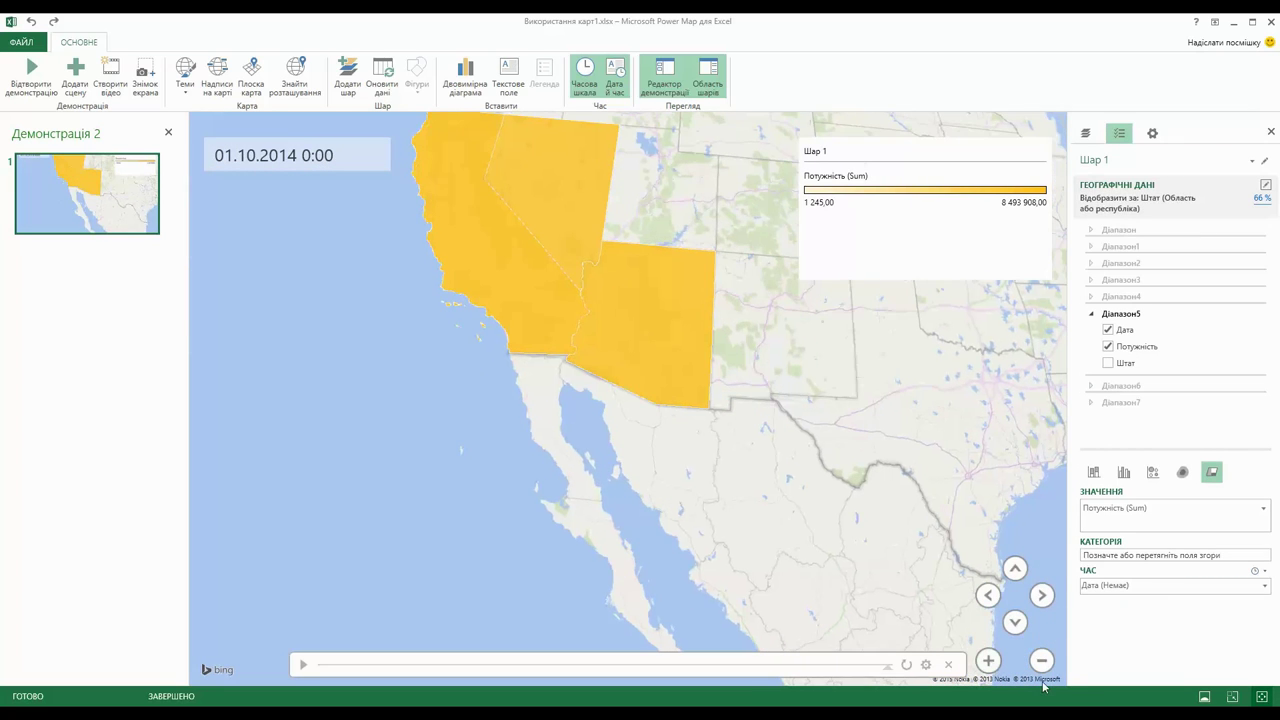
click(1042, 661)
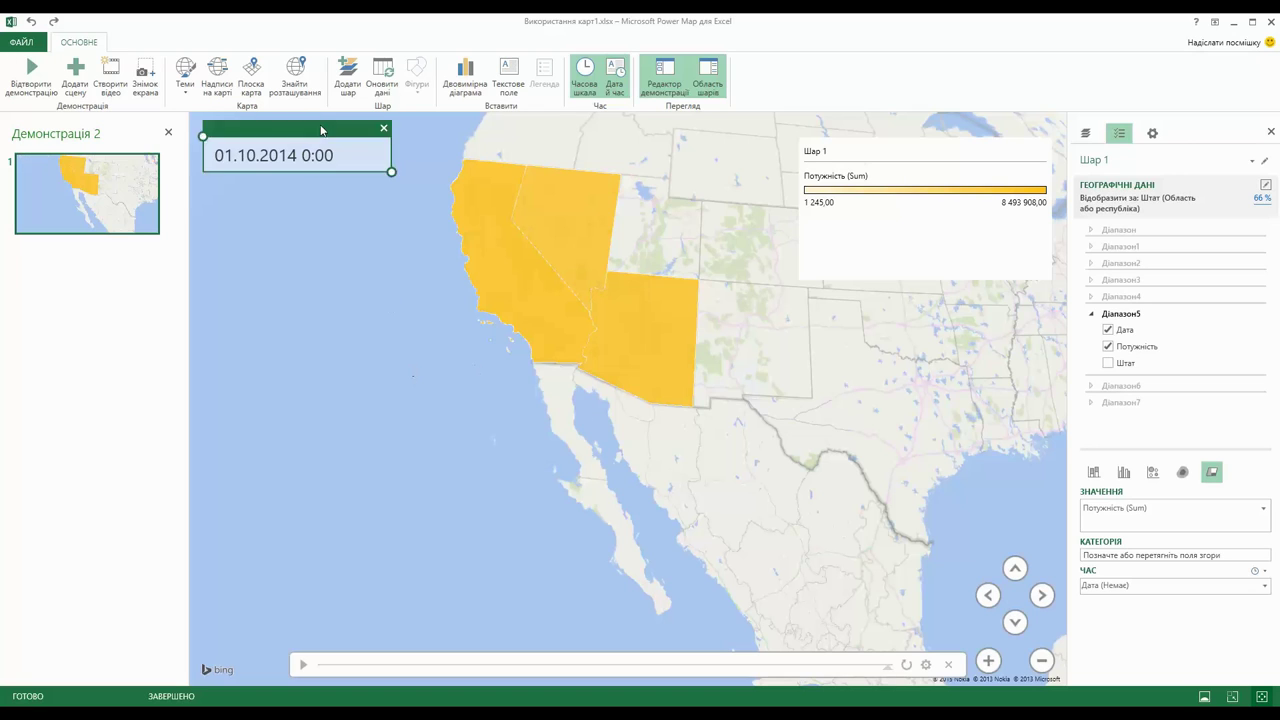
- Apply the colour satellite imagery theme to the Демонстрація 2 map scene
click(185, 72)
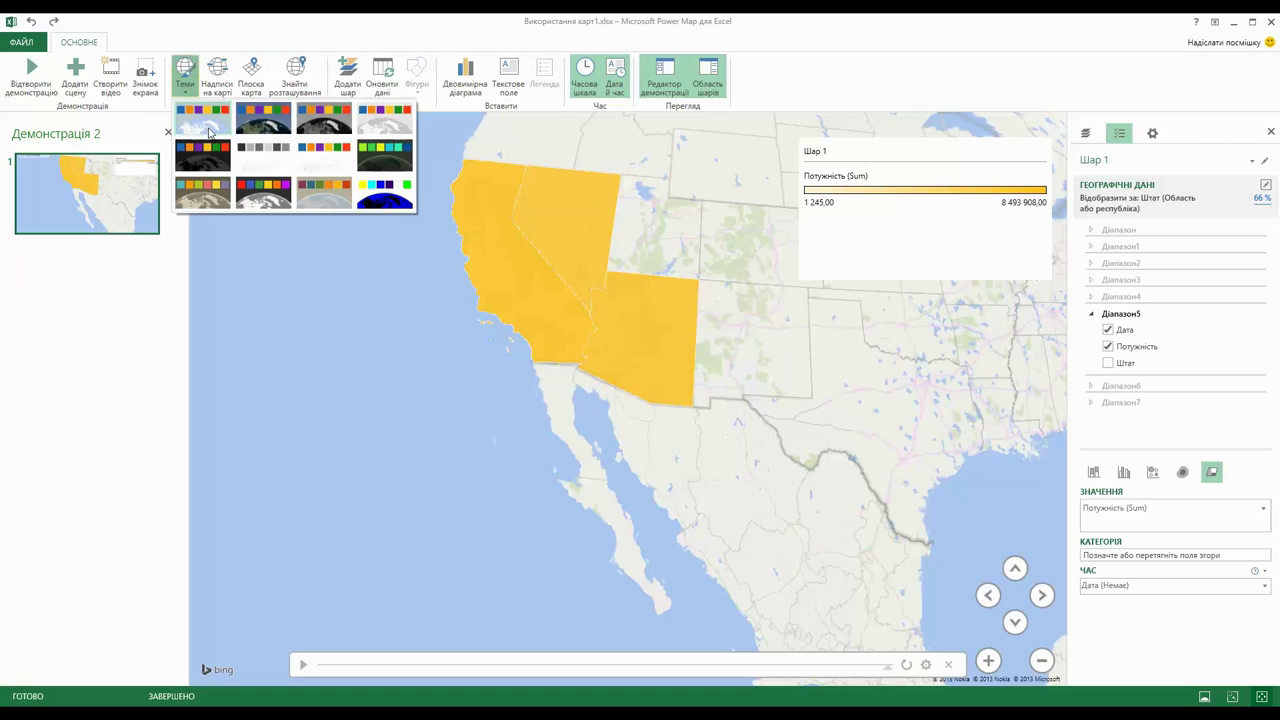
click(213, 131)
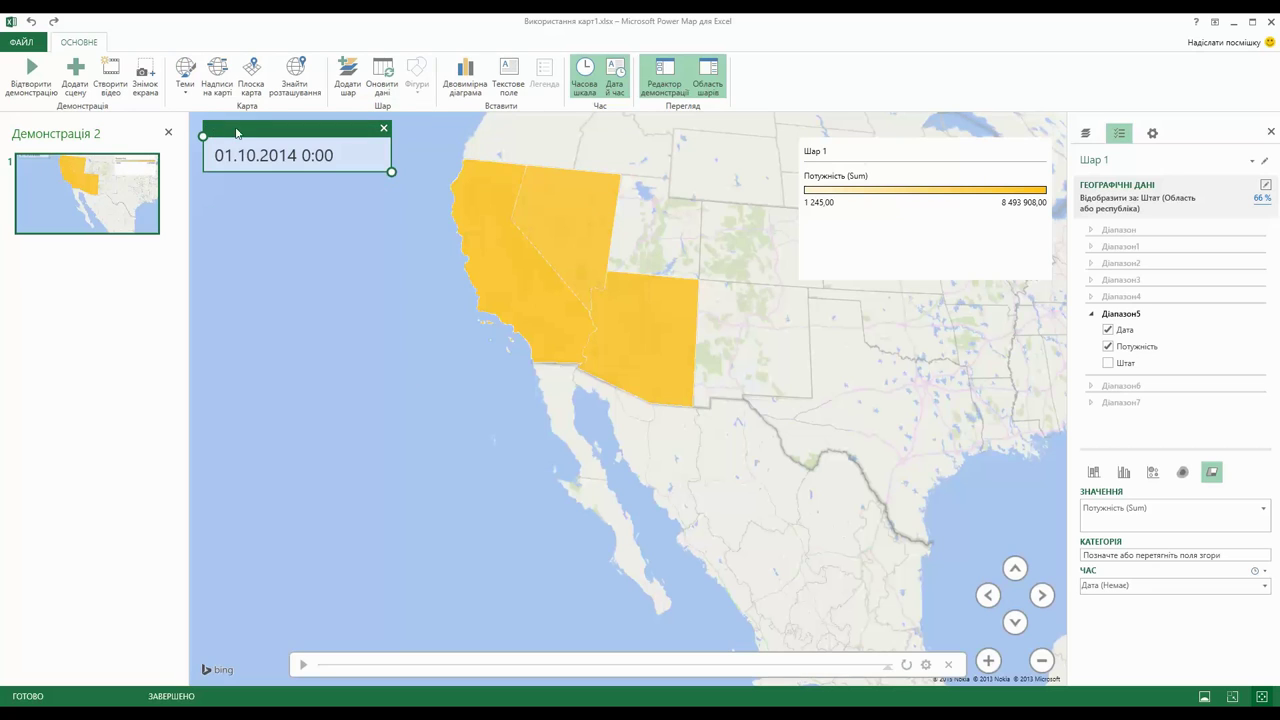
click(185, 72)
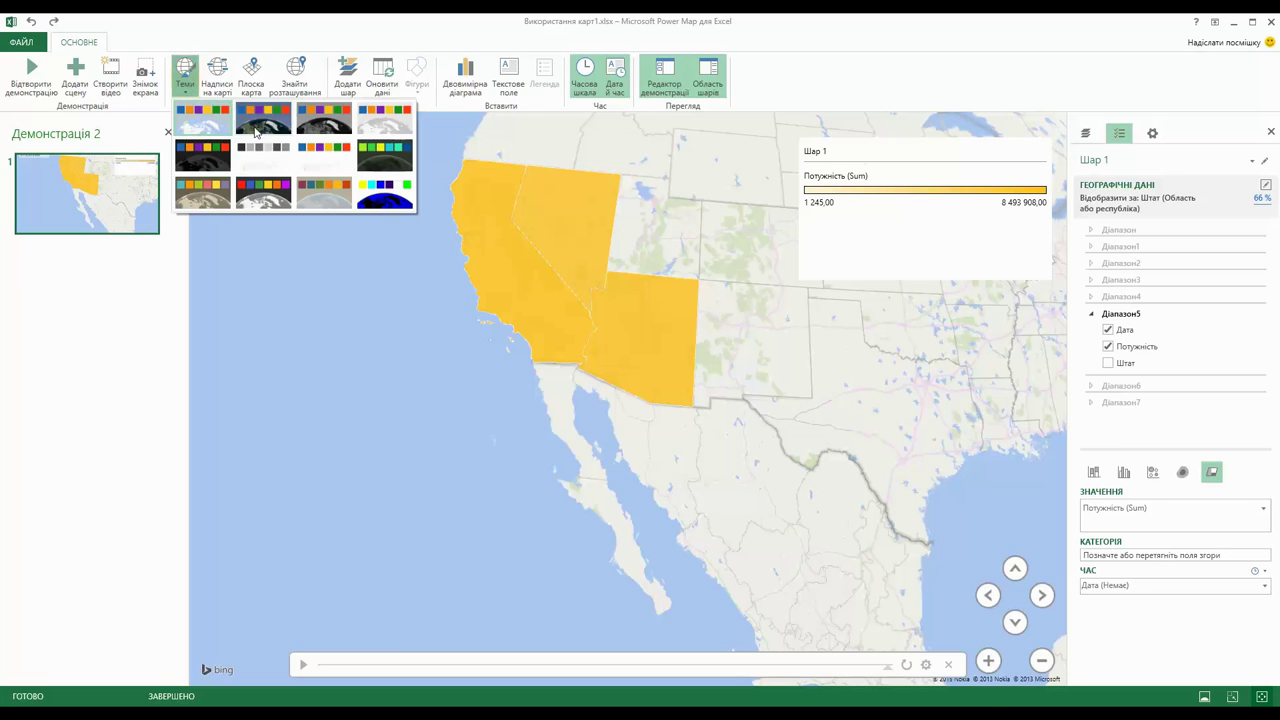
click(257, 131)
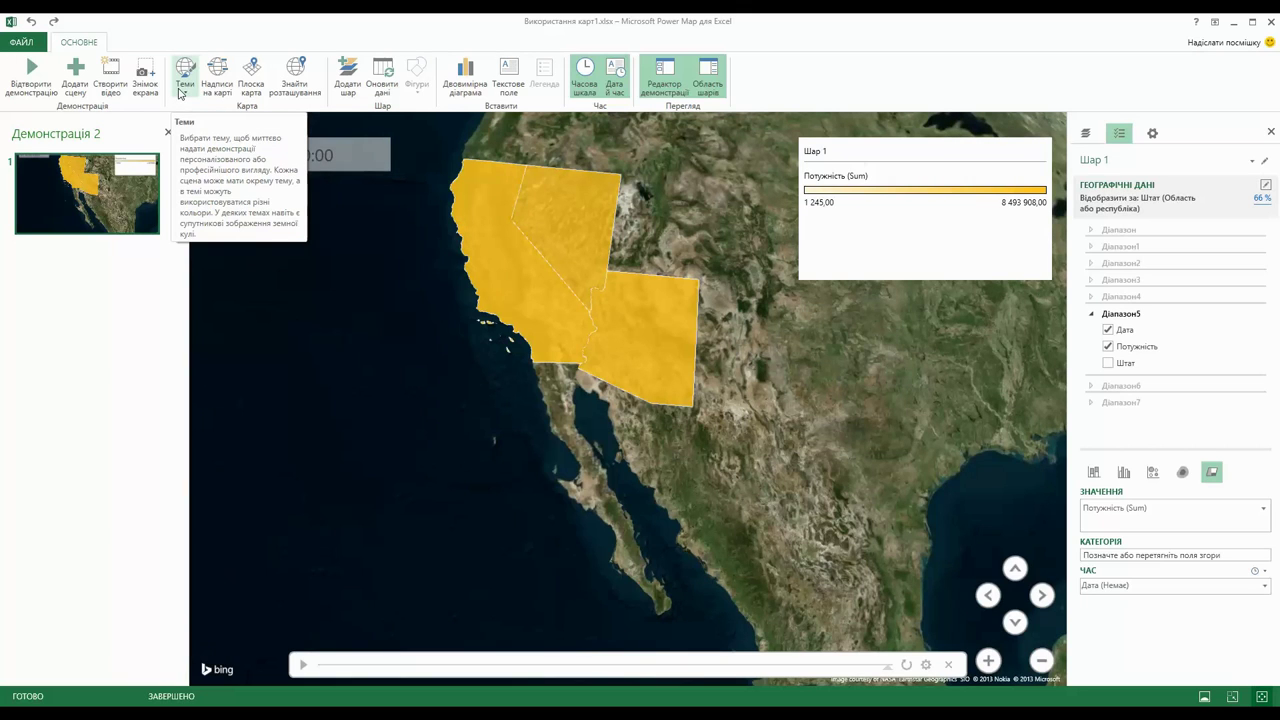
- Switch to the Книга1 workbook, select the data on the Зразок sheet and open its Power Map tour Демонстрація 1
mouse_move(525, 678)
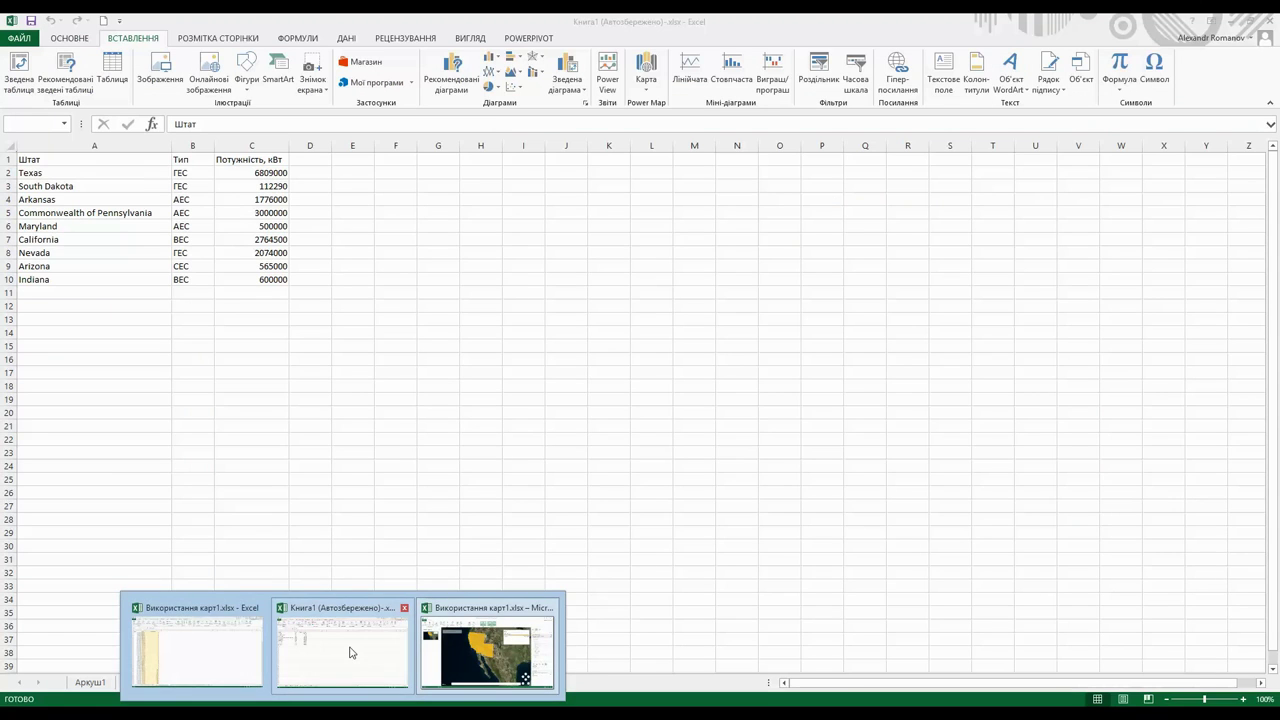
click(351, 652)
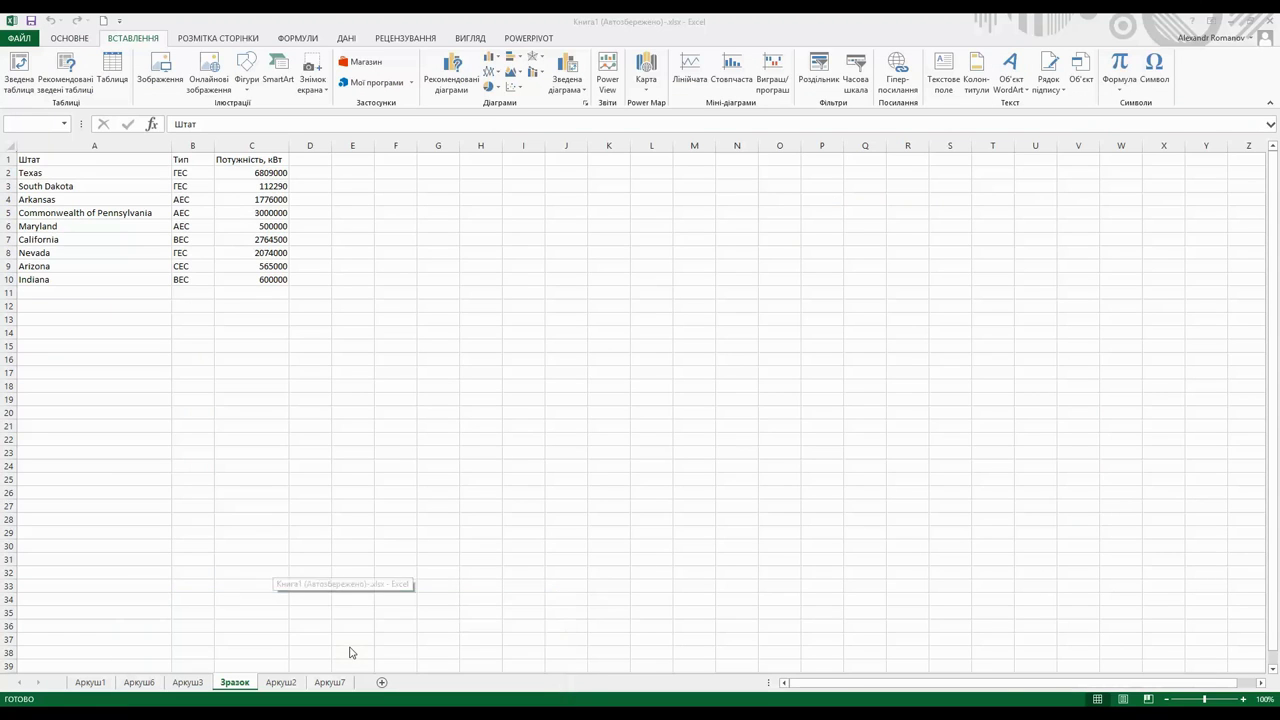
key(ctrl+a)
click(647, 82)
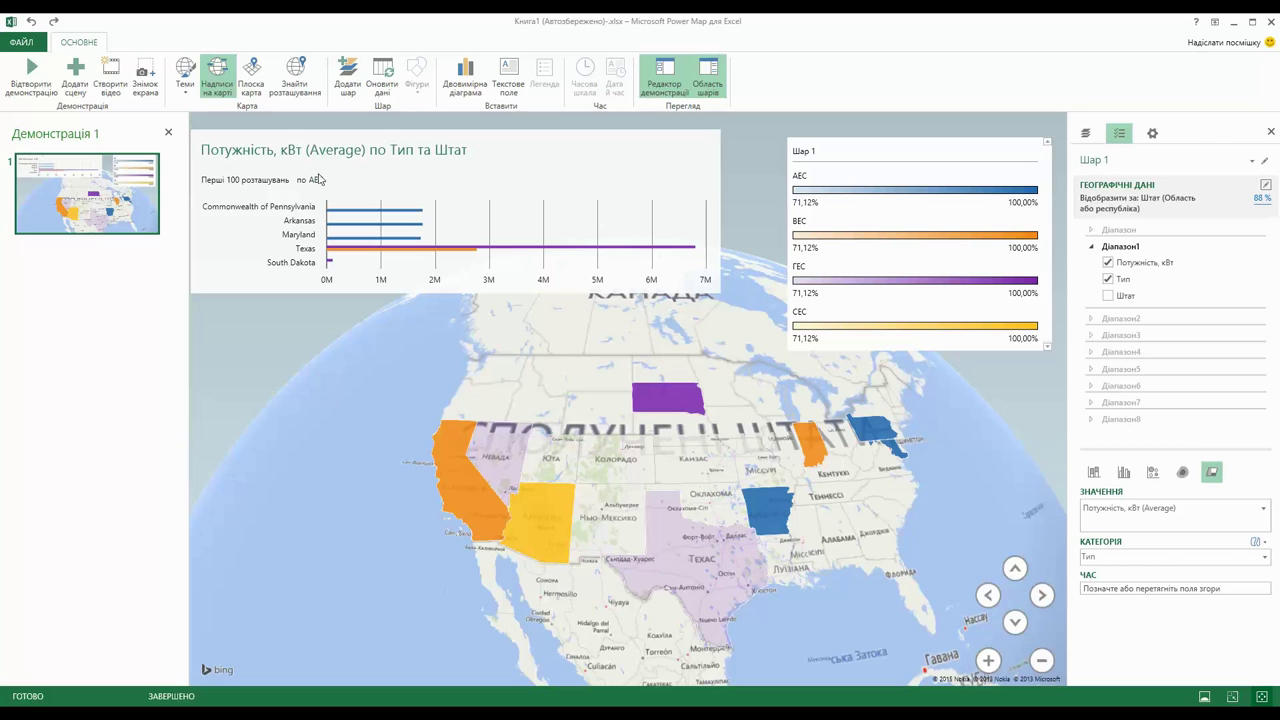
click(219, 84)
- Preview the average power chart as clustered columns, and restore the clustered bars
mouse_move(700, 152)
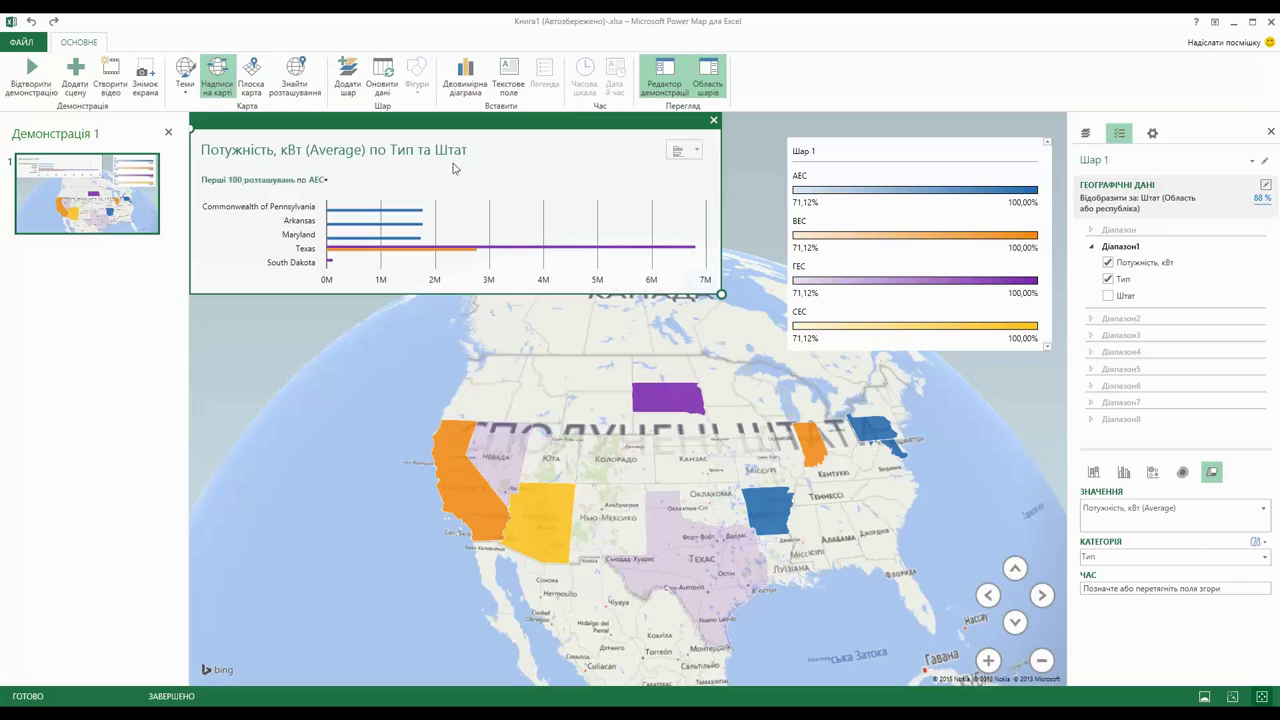
click(698, 156)
click(680, 177)
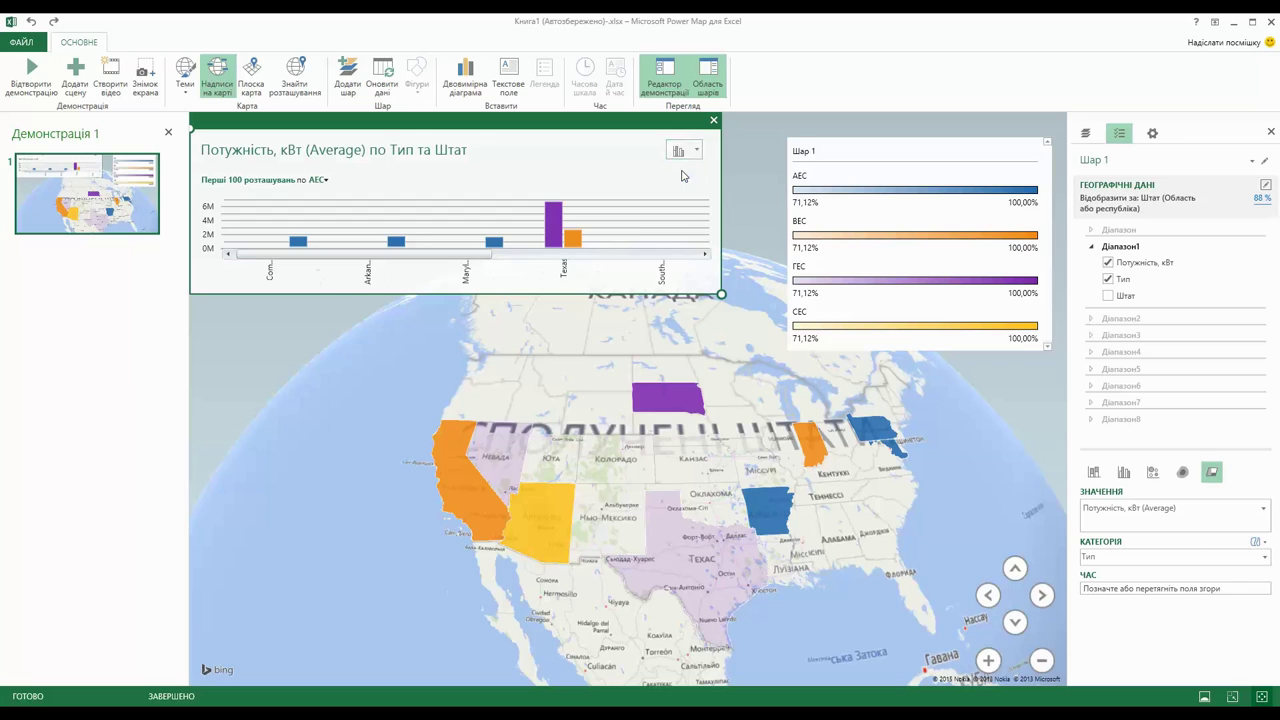
click(697, 152)
click(685, 220)
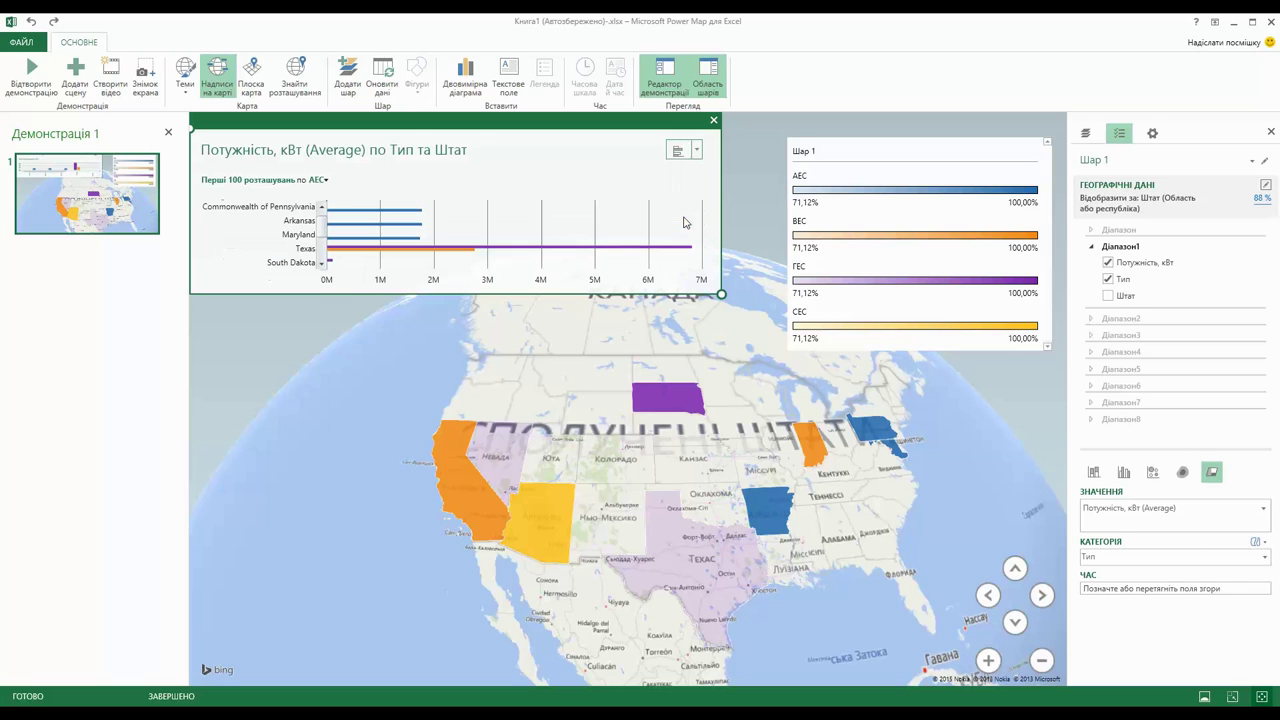
- Rank the first 100 locations in the average power chart by ГЕС
click(326, 181)
click(319, 223)
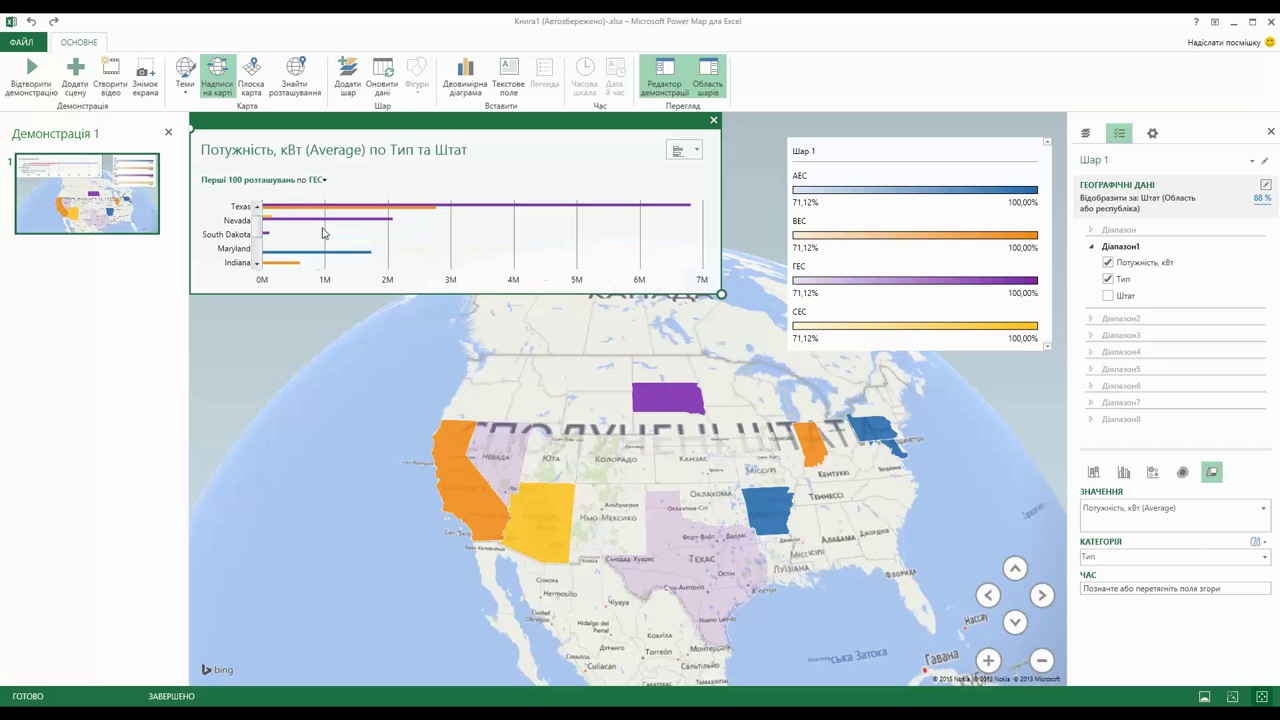
- Preview the Контрастна theme and the grayscale satellite theme on the map
click(189, 93)
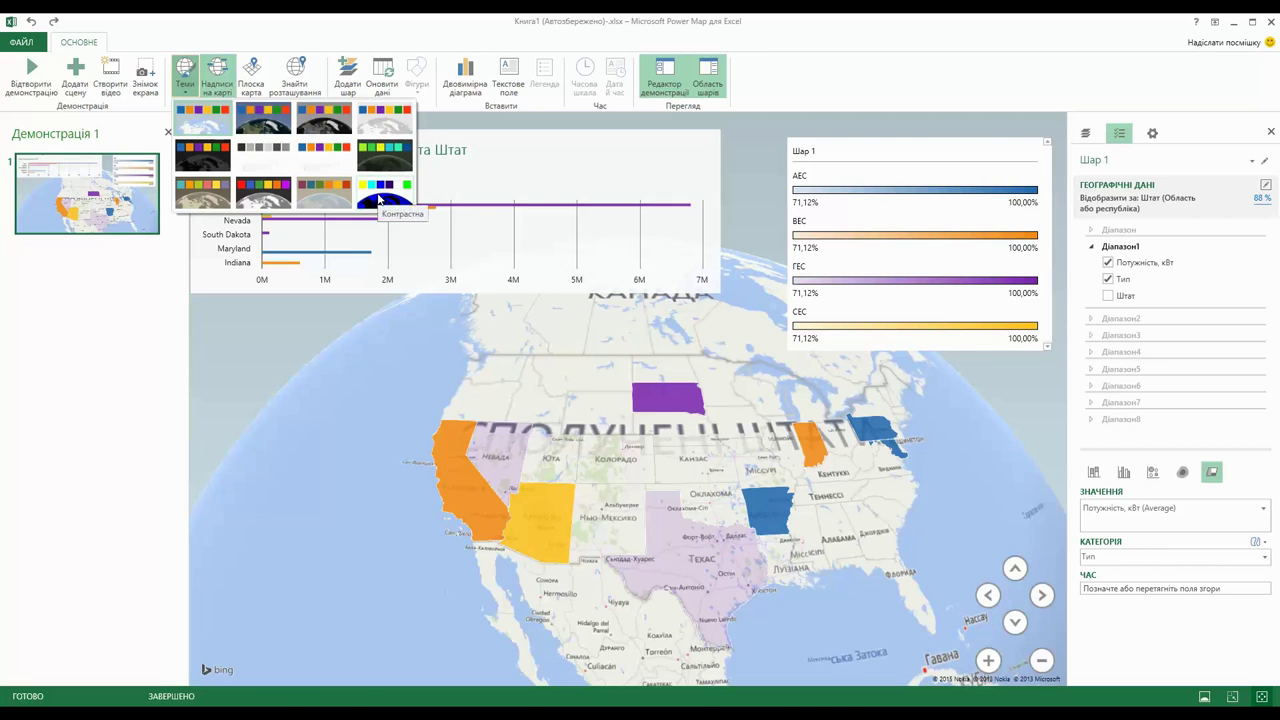
click(380, 198)
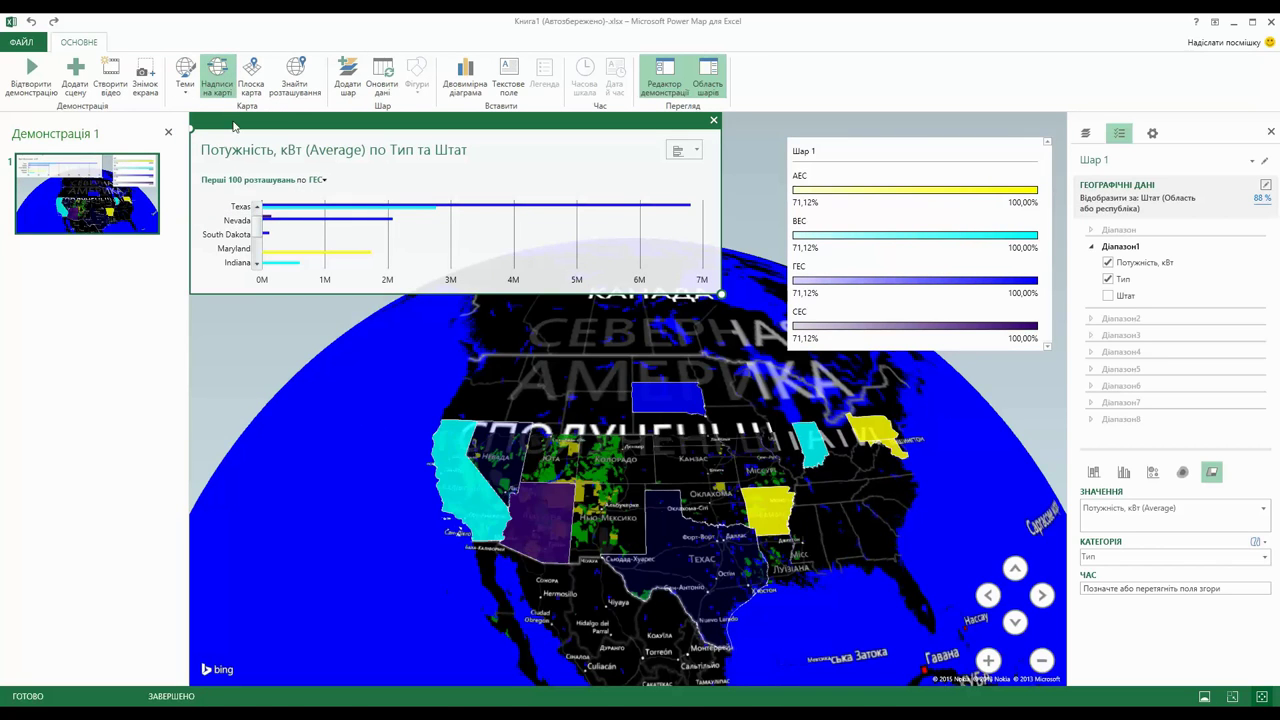
click(186, 85)
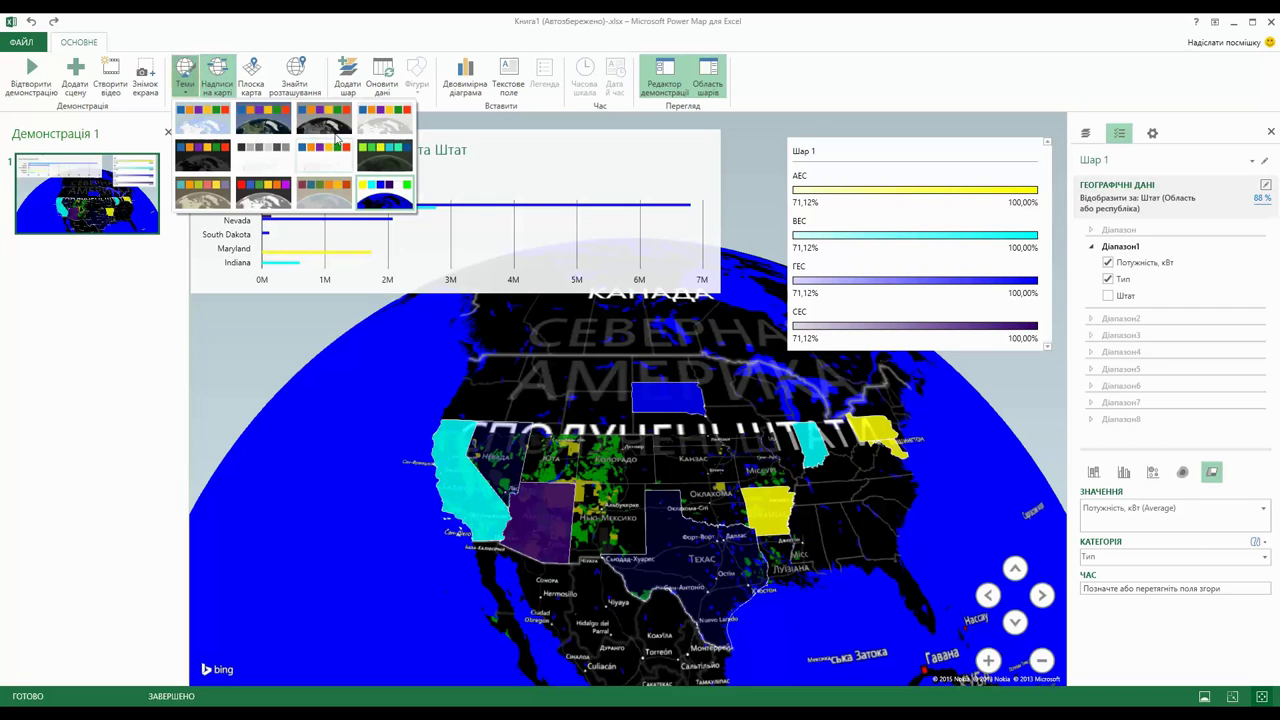
click(320, 121)
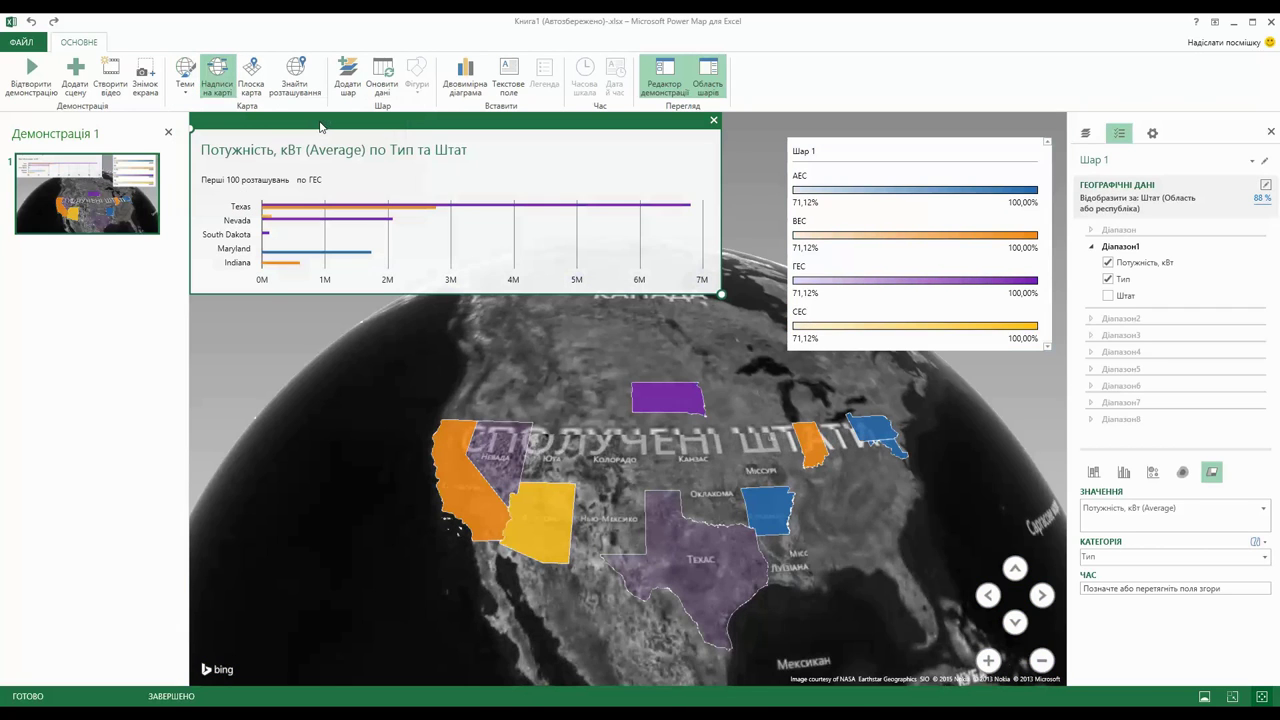
- Turn the map labels off and on again, and restore the original light blue theme
click(218, 90)
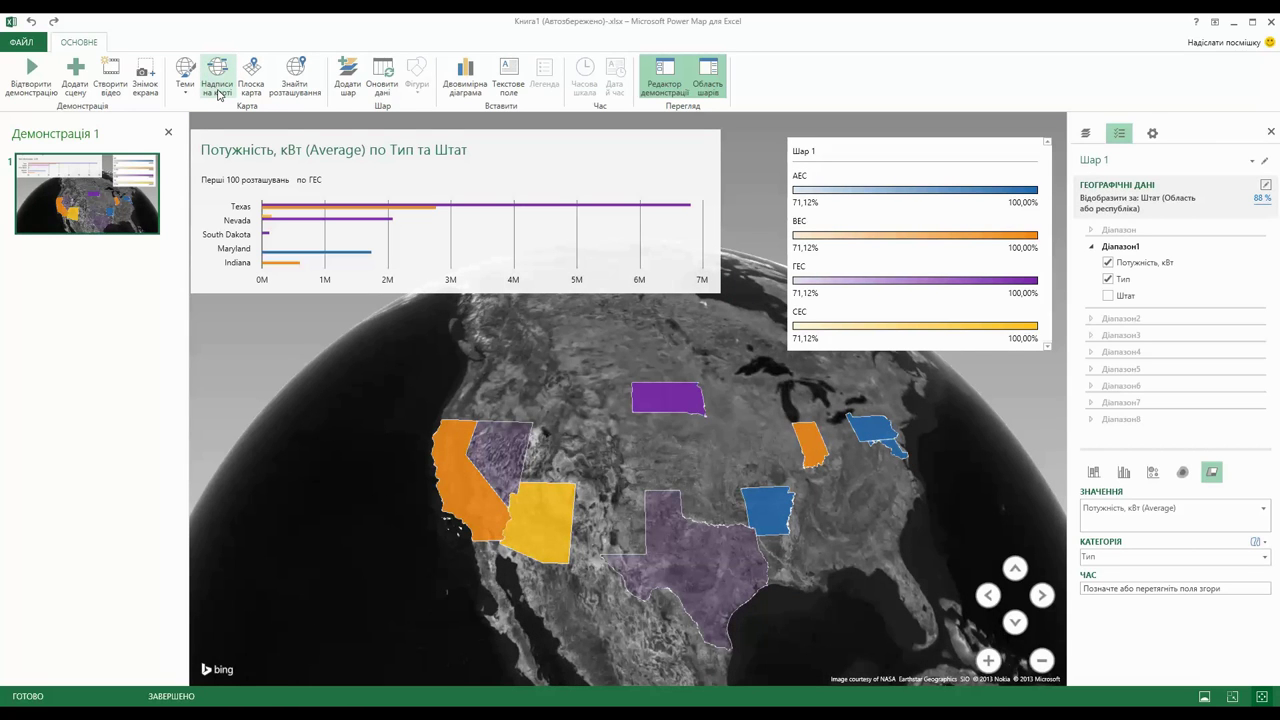
click(218, 90)
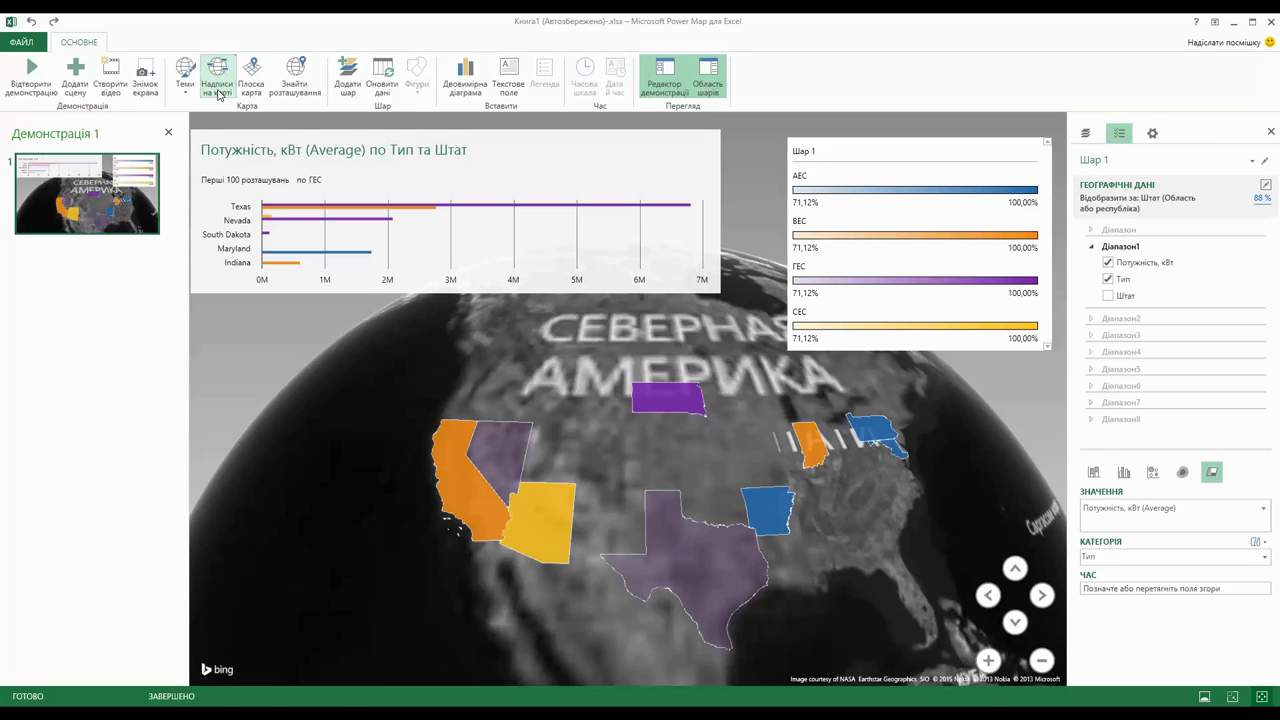
click(185, 88)
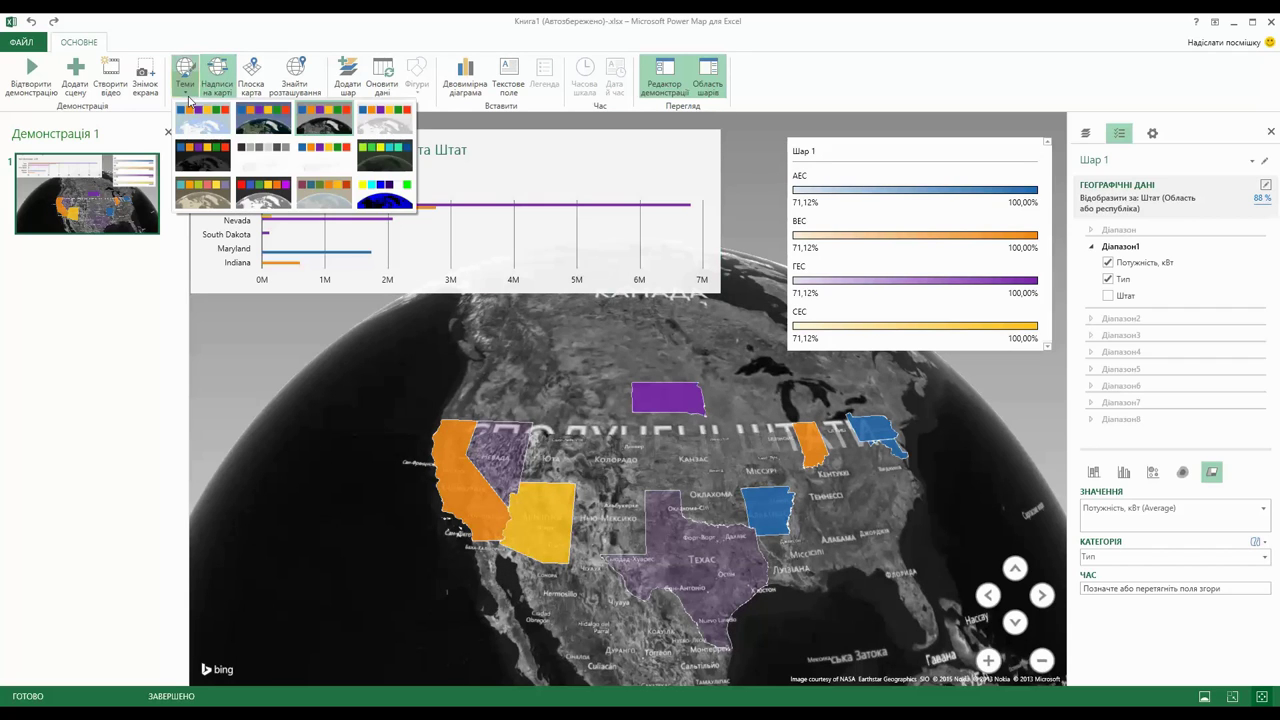
click(205, 125)
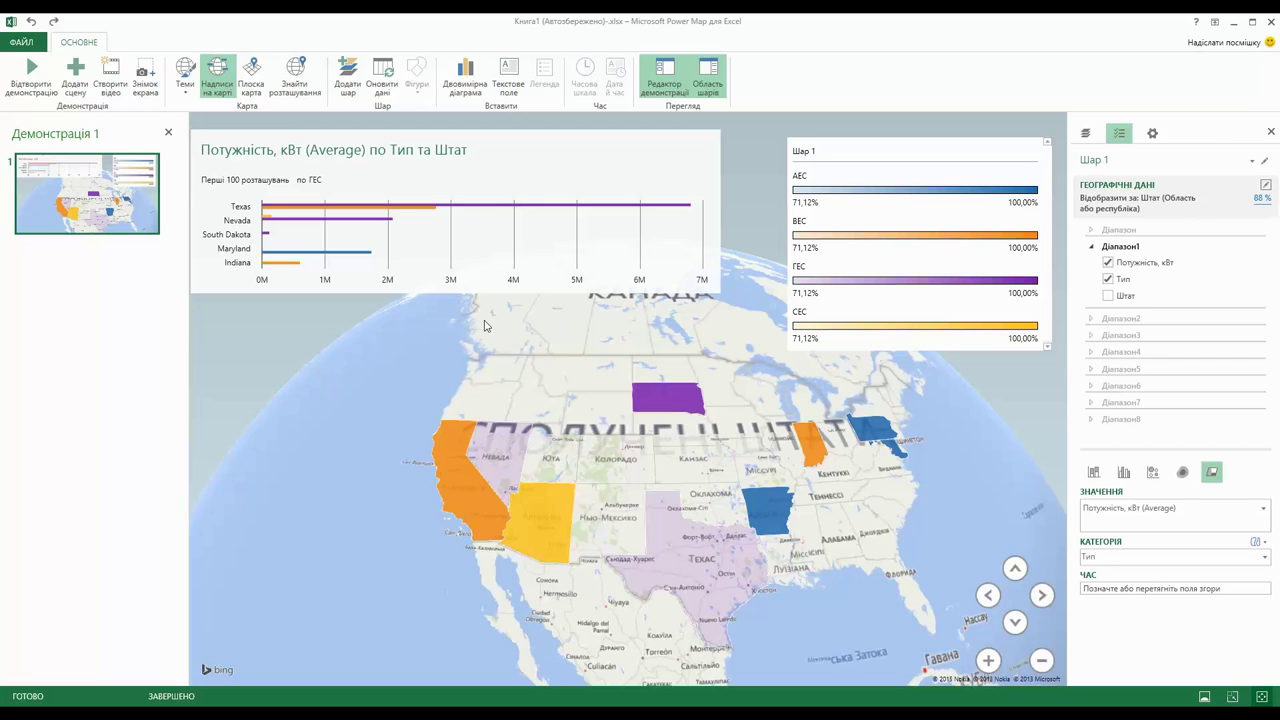
- Preview the states on a flat map, return to the globe over the United States and refresh the data
click(257, 80)
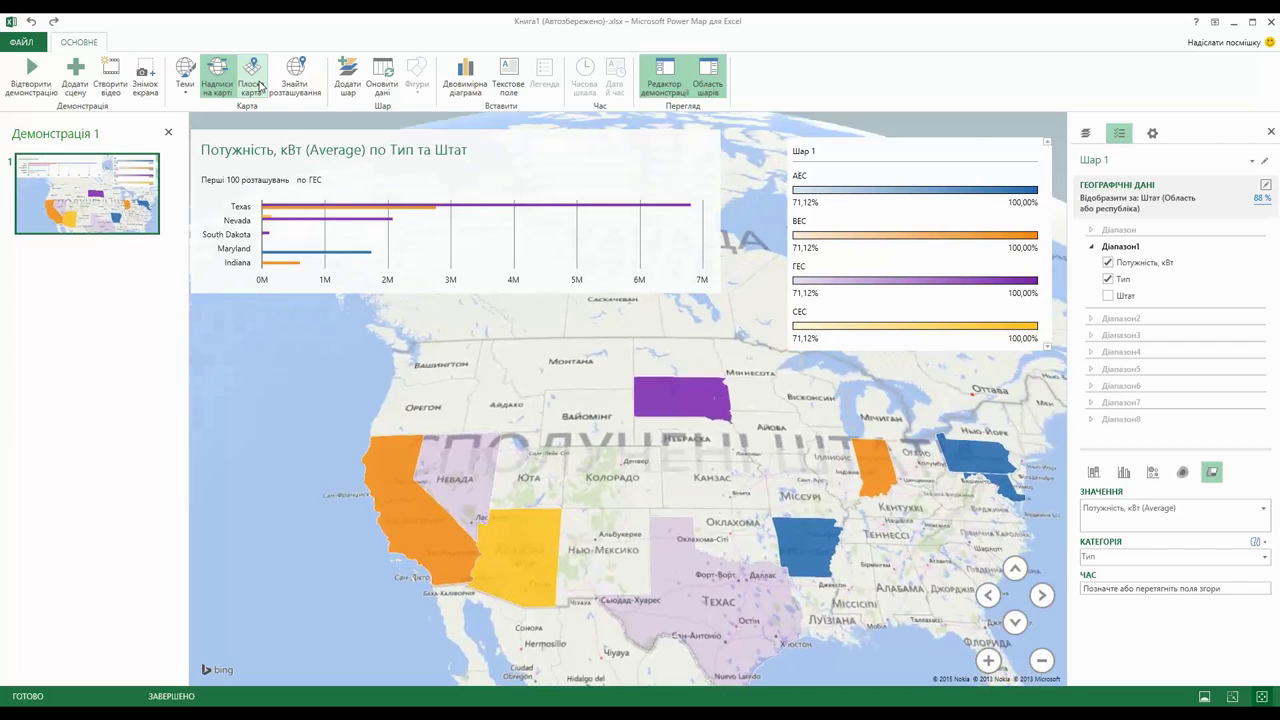
scroll(509, 381, down, 5)
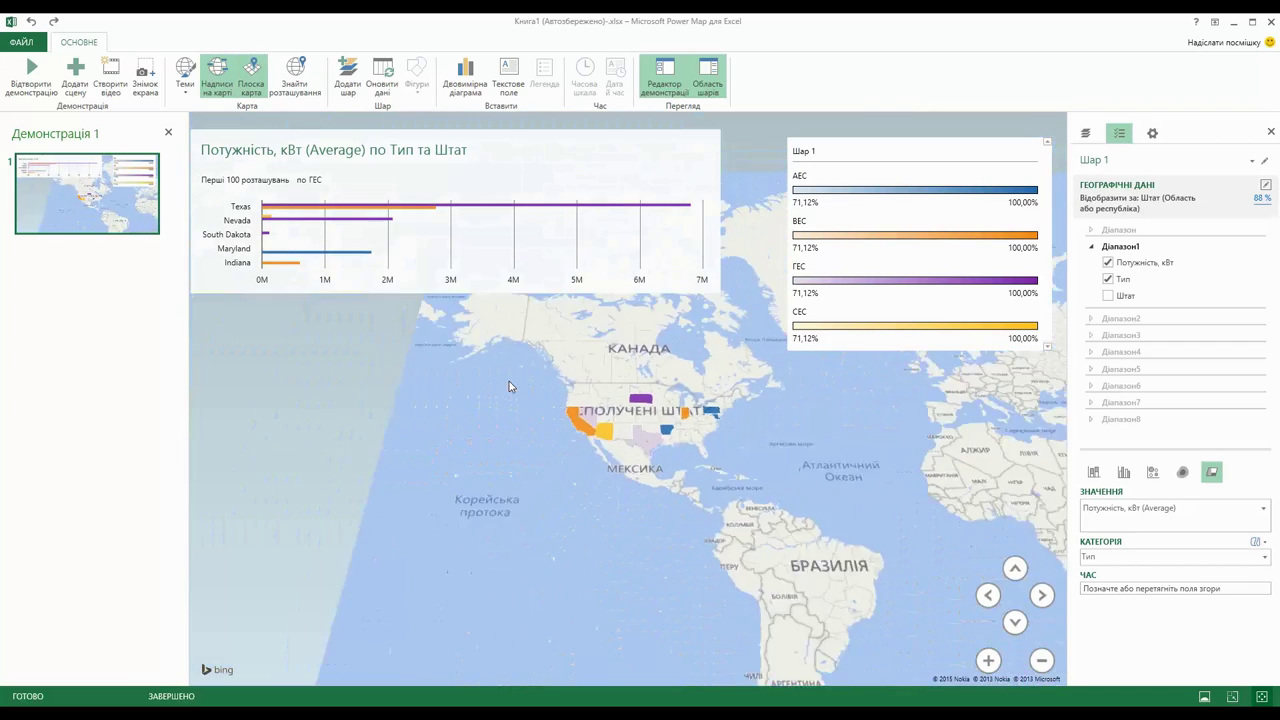
scroll(550, 387, up, 3)
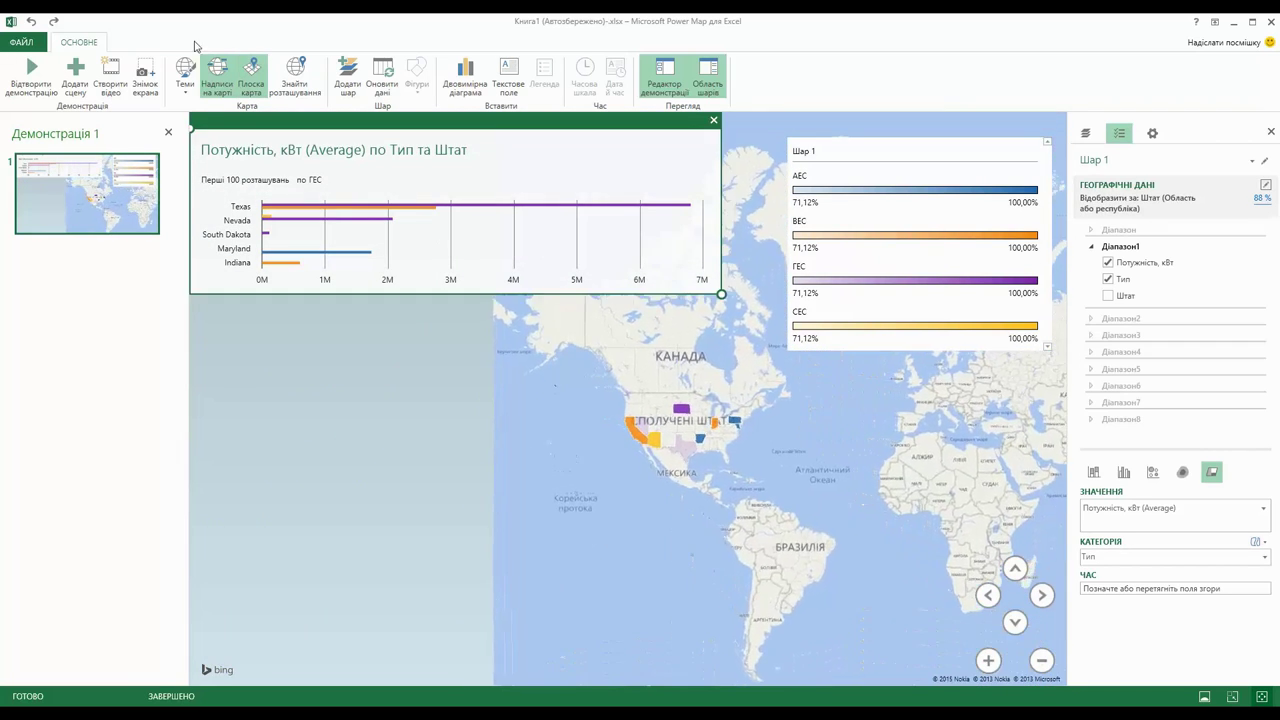
click(244, 85)
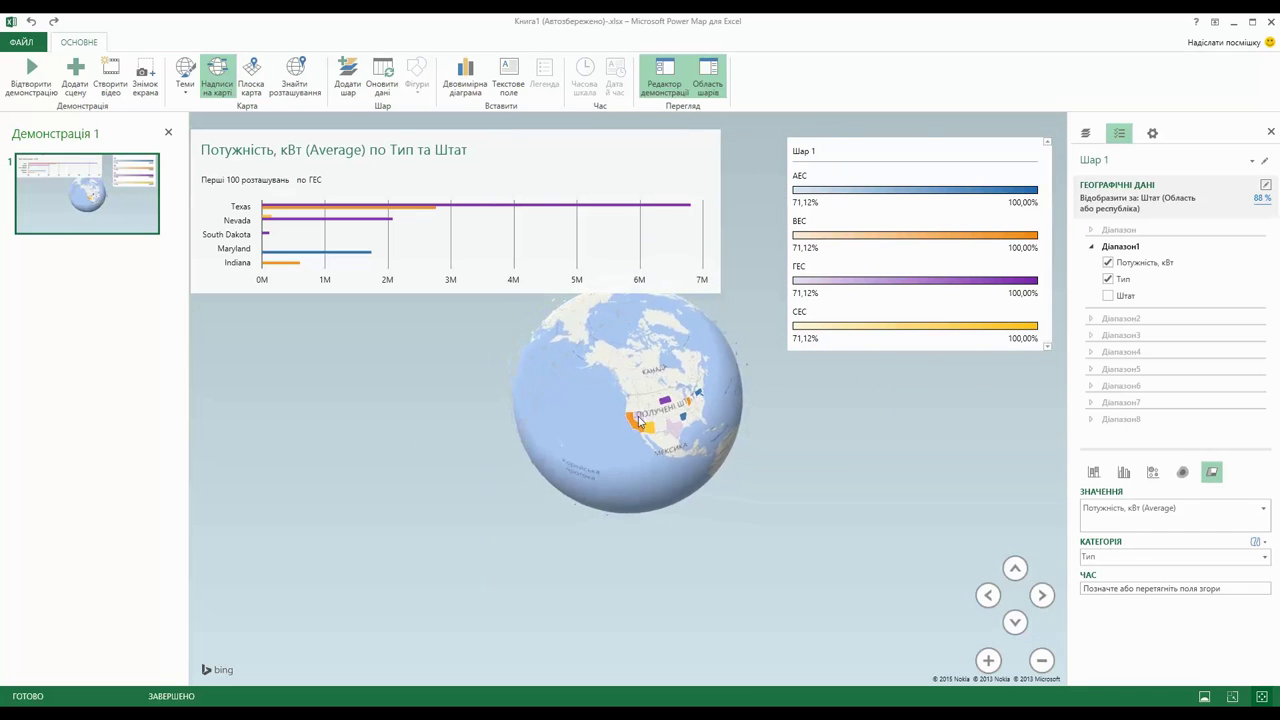
scroll(610, 424, up, 4)
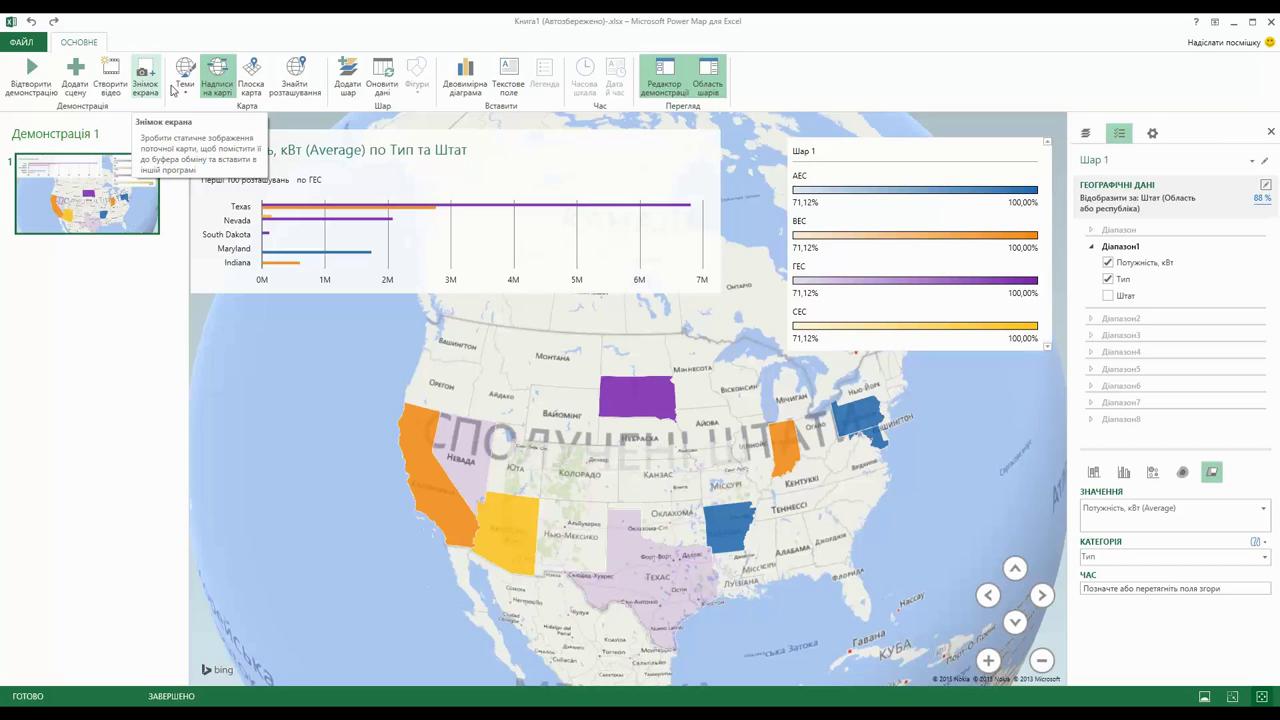
click(381, 92)
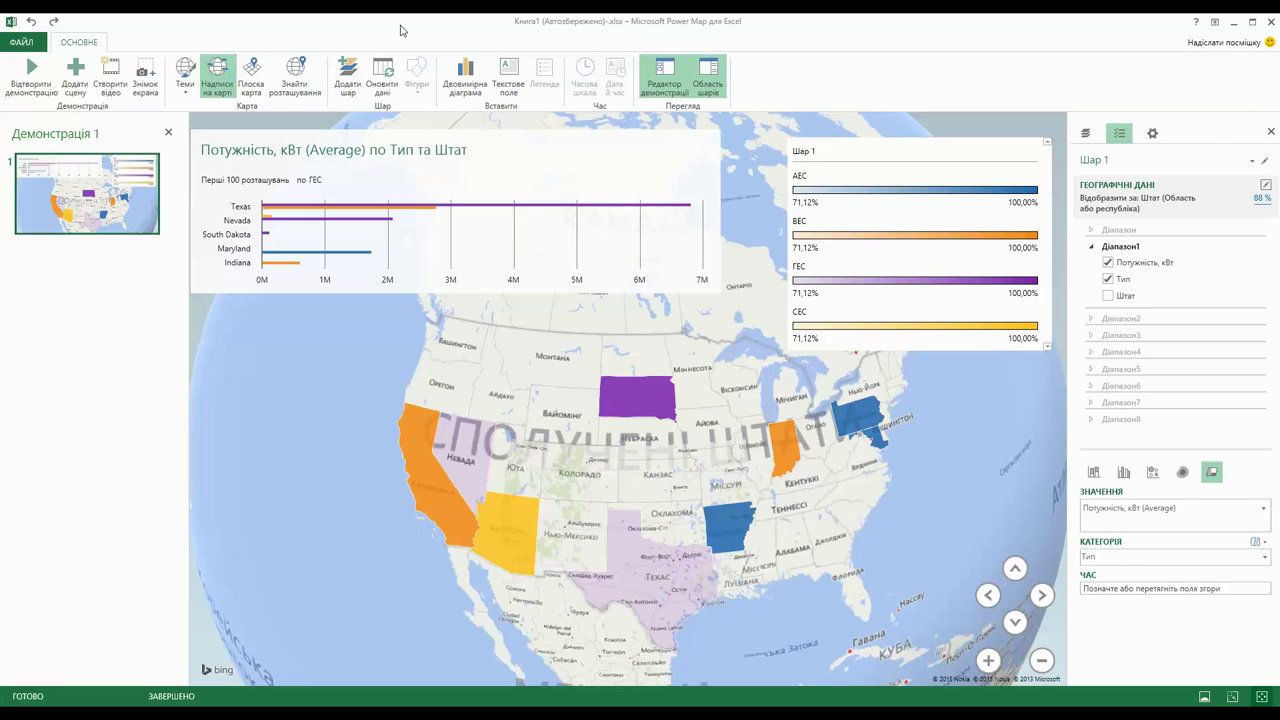
- Start a new text box for the map with the title Електростанції
click(519, 91)
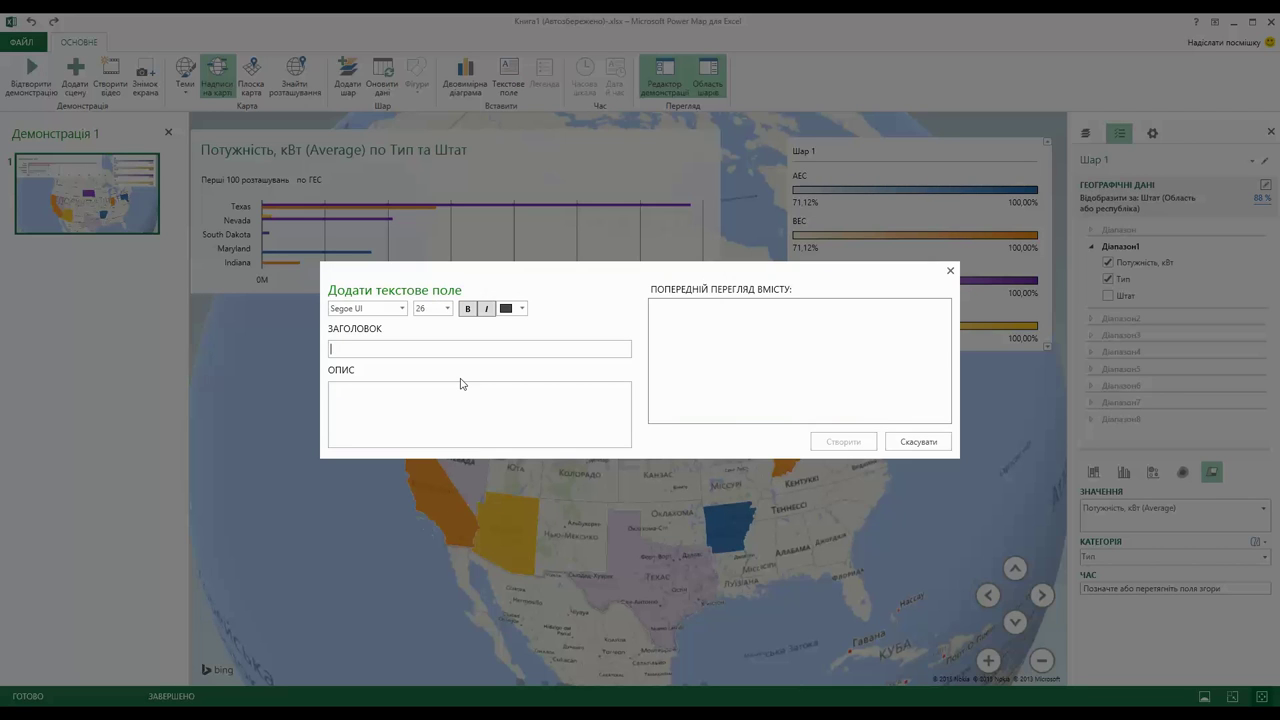
text(E)
text(лектрос)
text(тан)
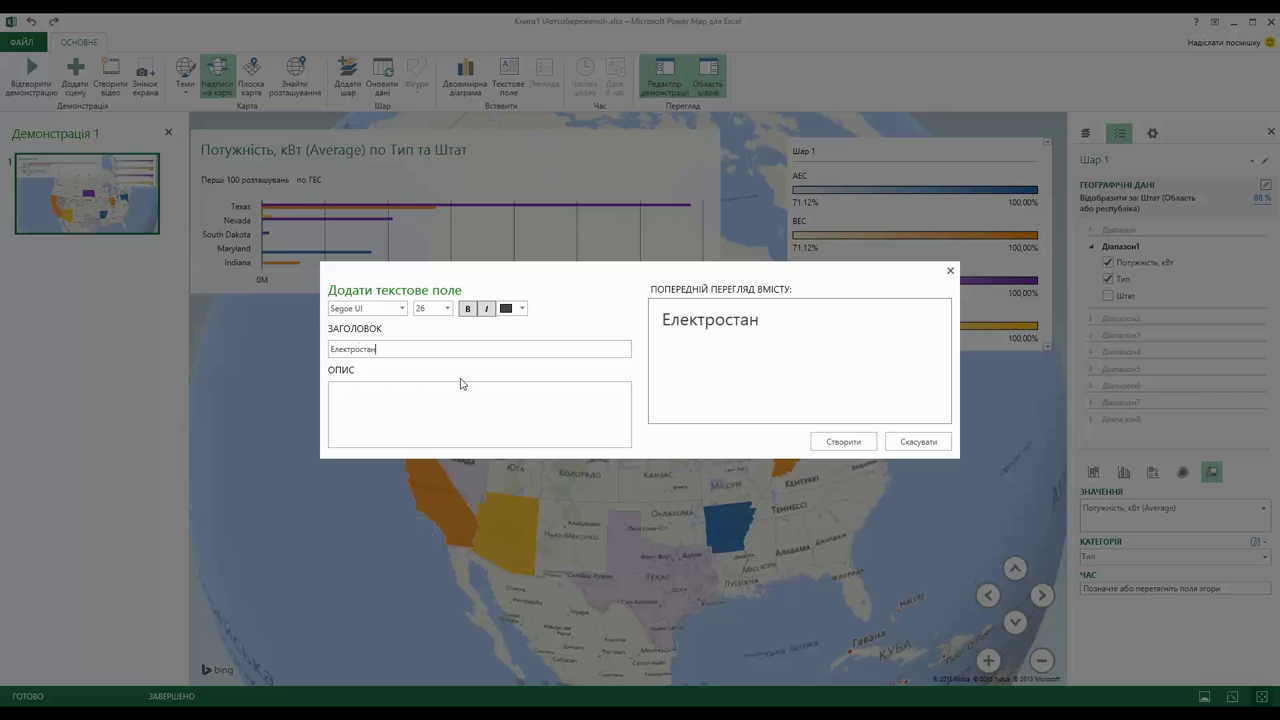
text(ції)
- Set the text colour of the text box's title to red
click(406, 405)
drag(398, 346, 300, 351)
click(522, 309)
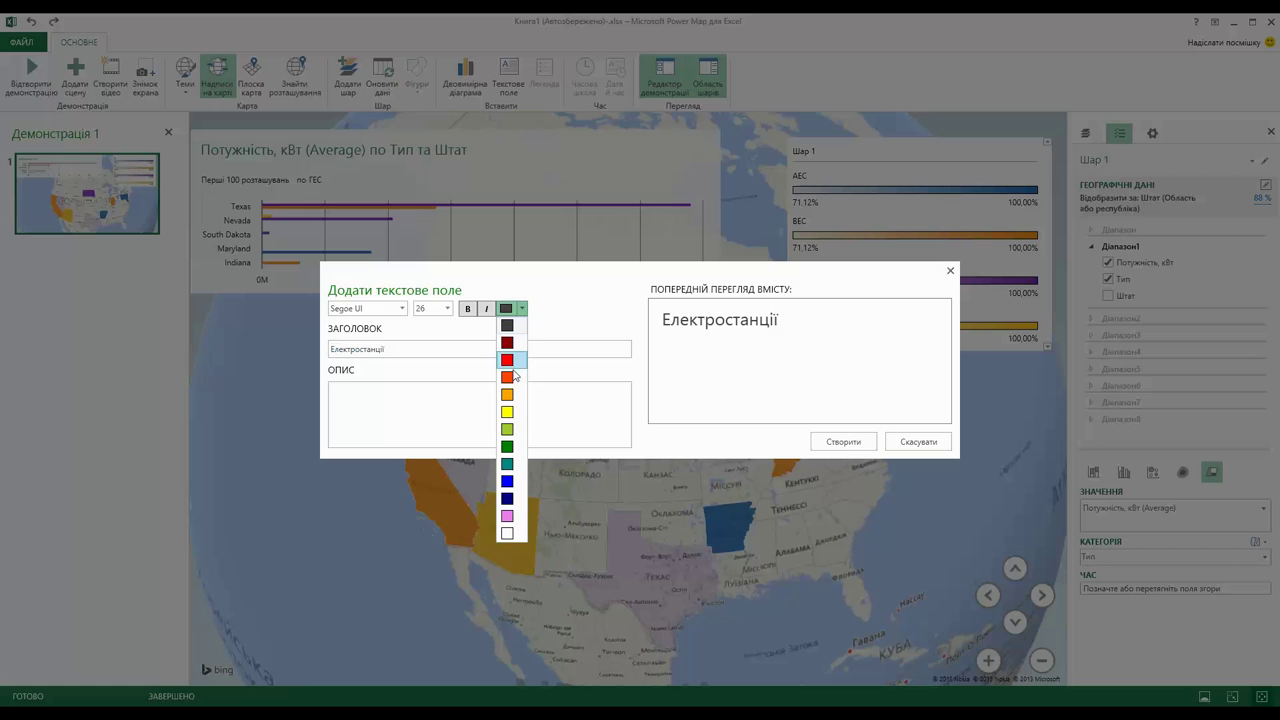
click(507, 360)
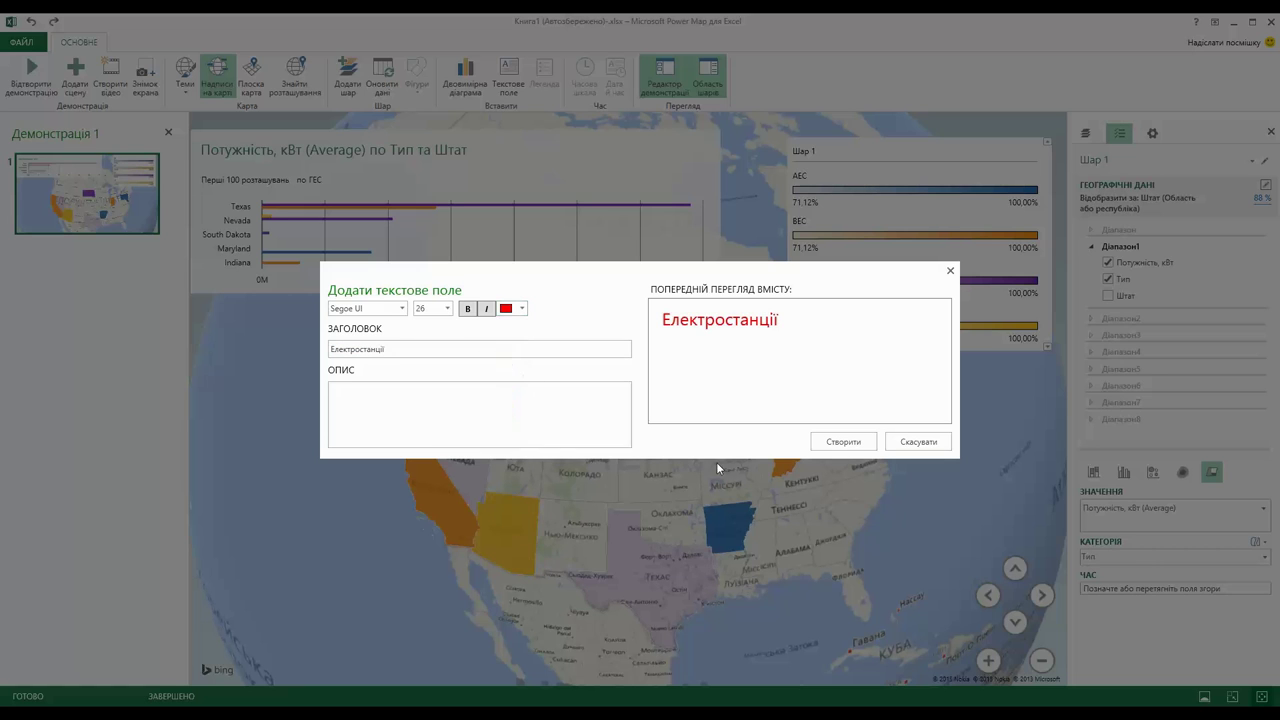
- Create the Електростанції text box, place it over the map's western side, and remove it from the map
click(845, 441)
drag(638, 330, 293, 386)
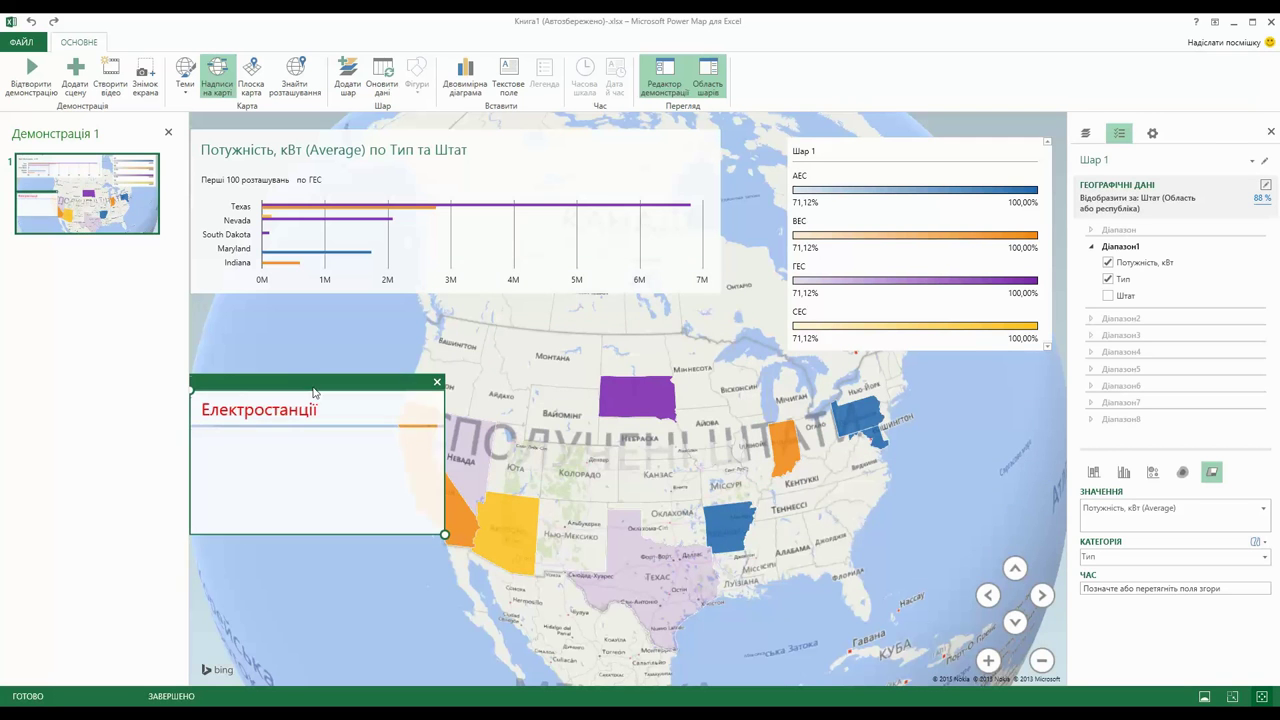
click(437, 383)
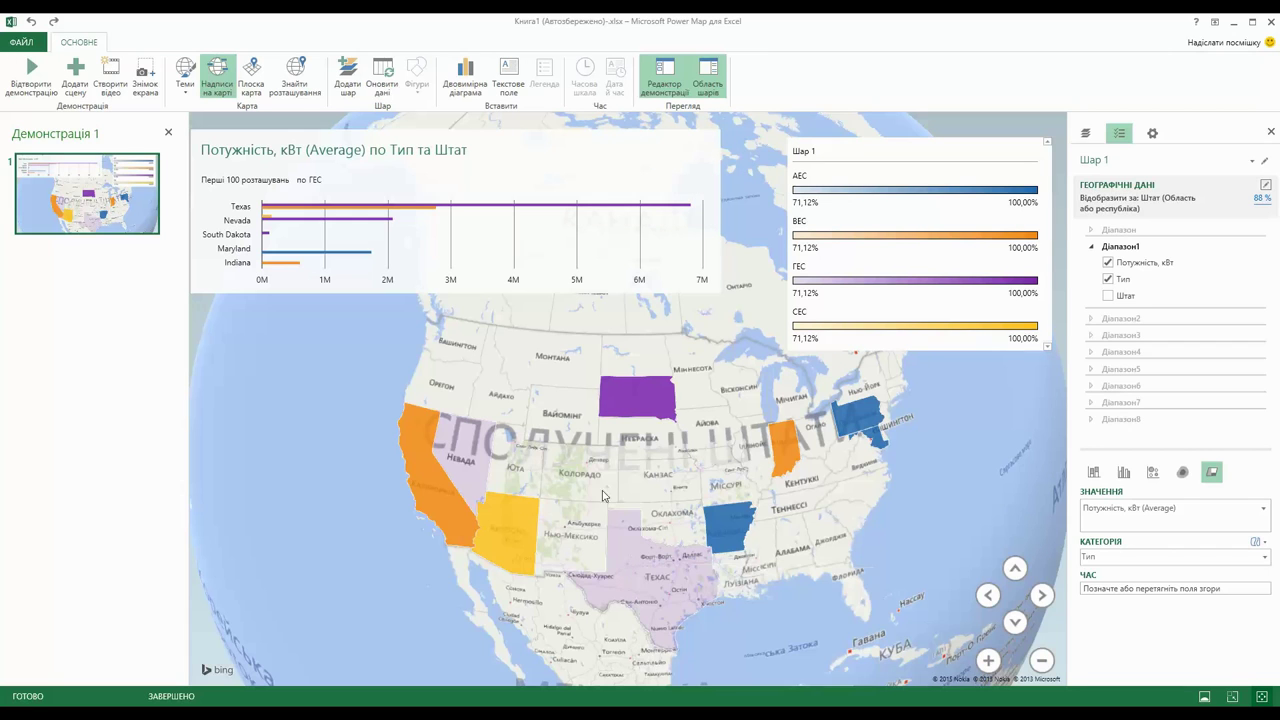
- Review the Power Map graphics quality and cache options and cancel without changing them
mouse_move(490, 485)
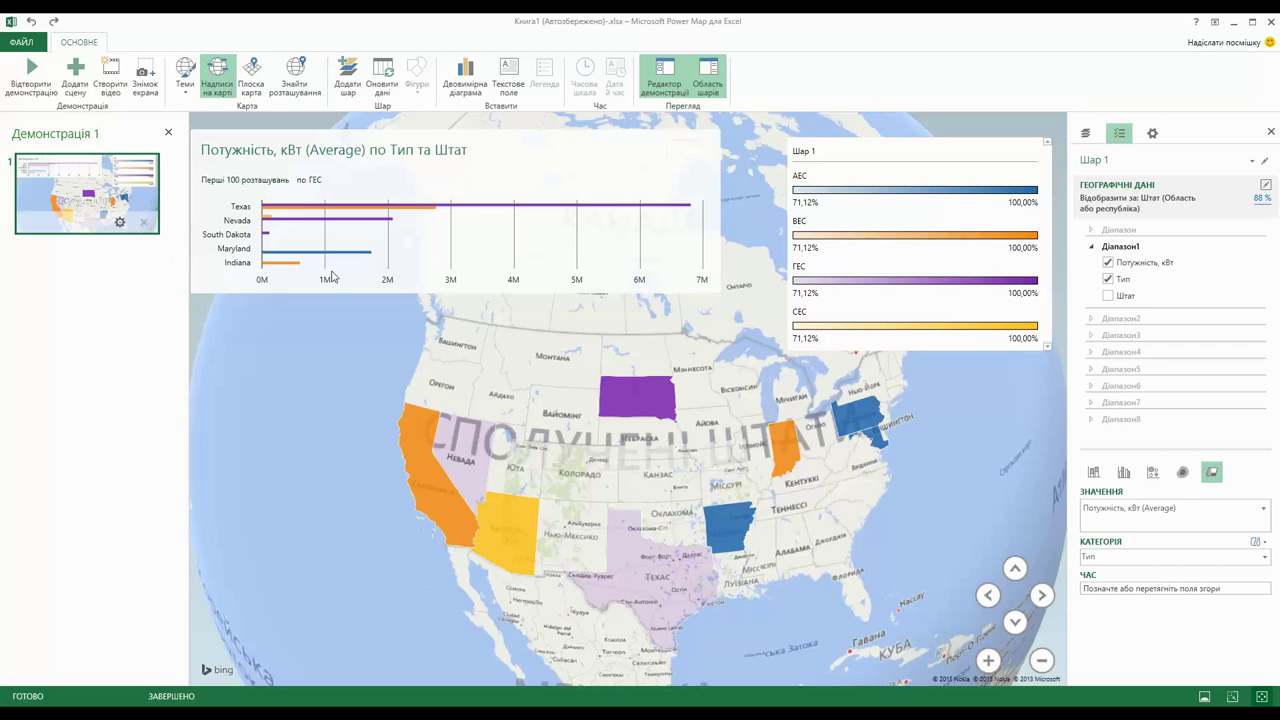
click(42, 44)
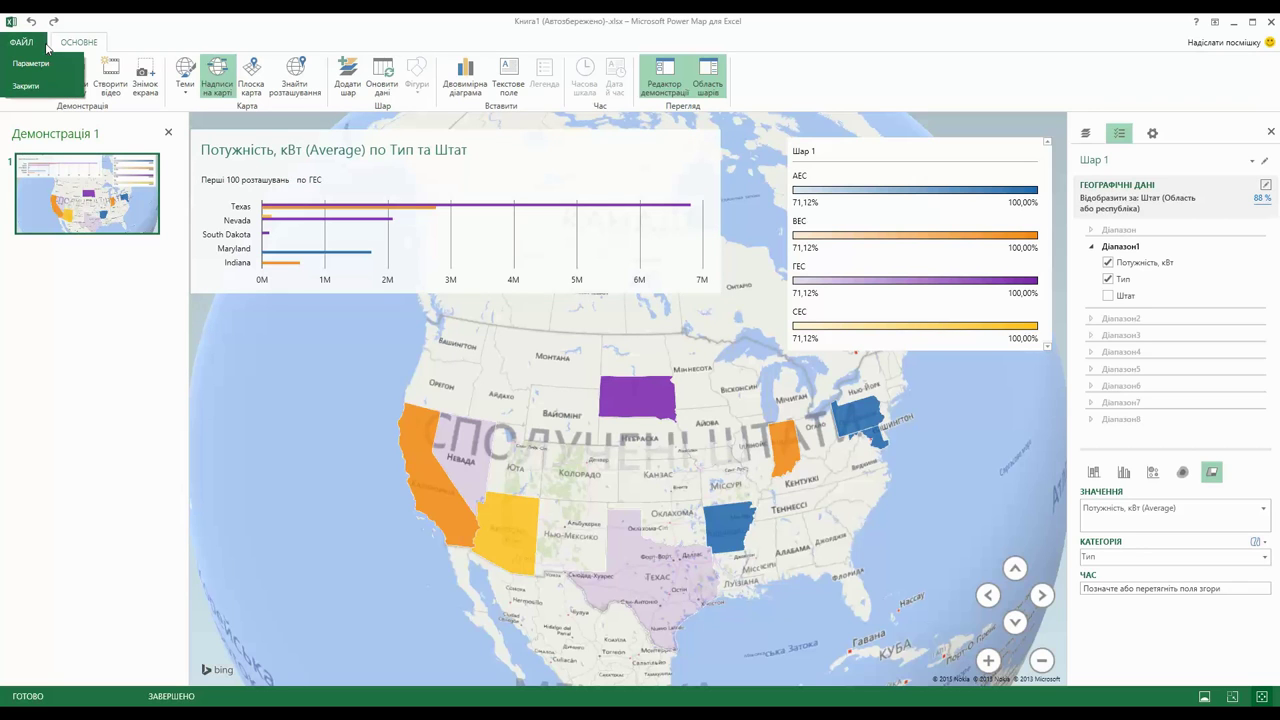
click(33, 70)
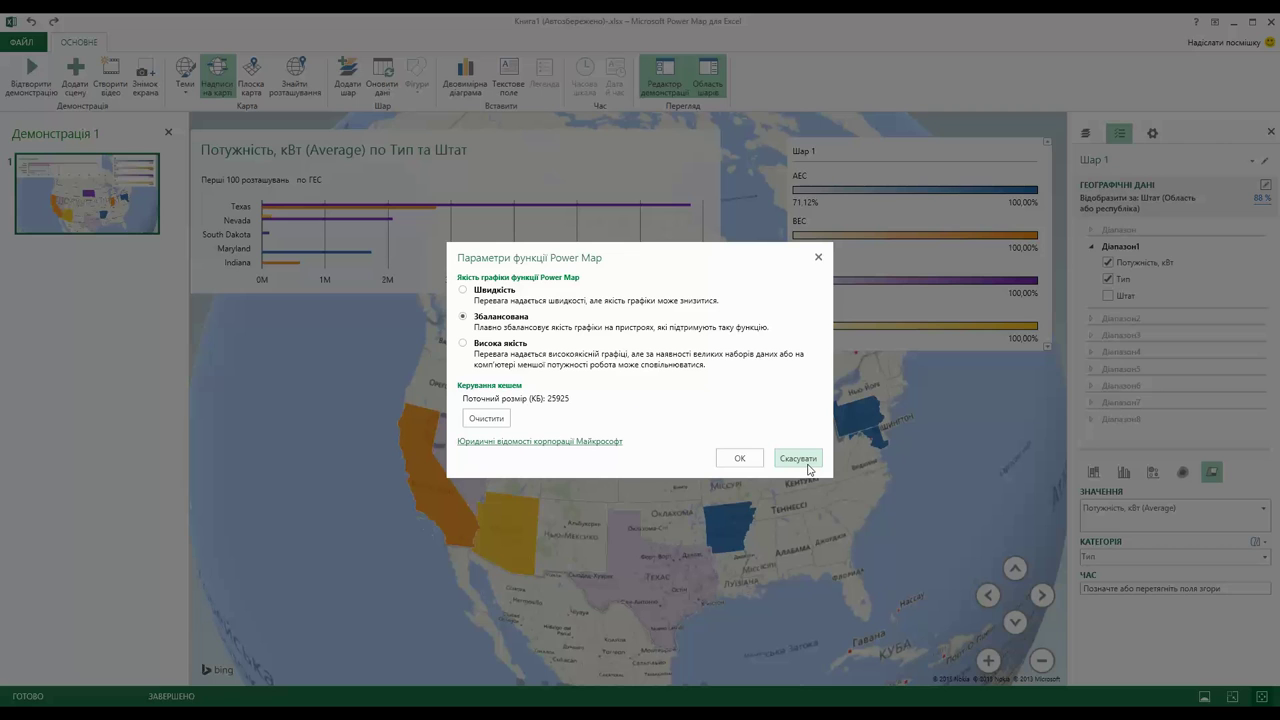
click(806, 462)
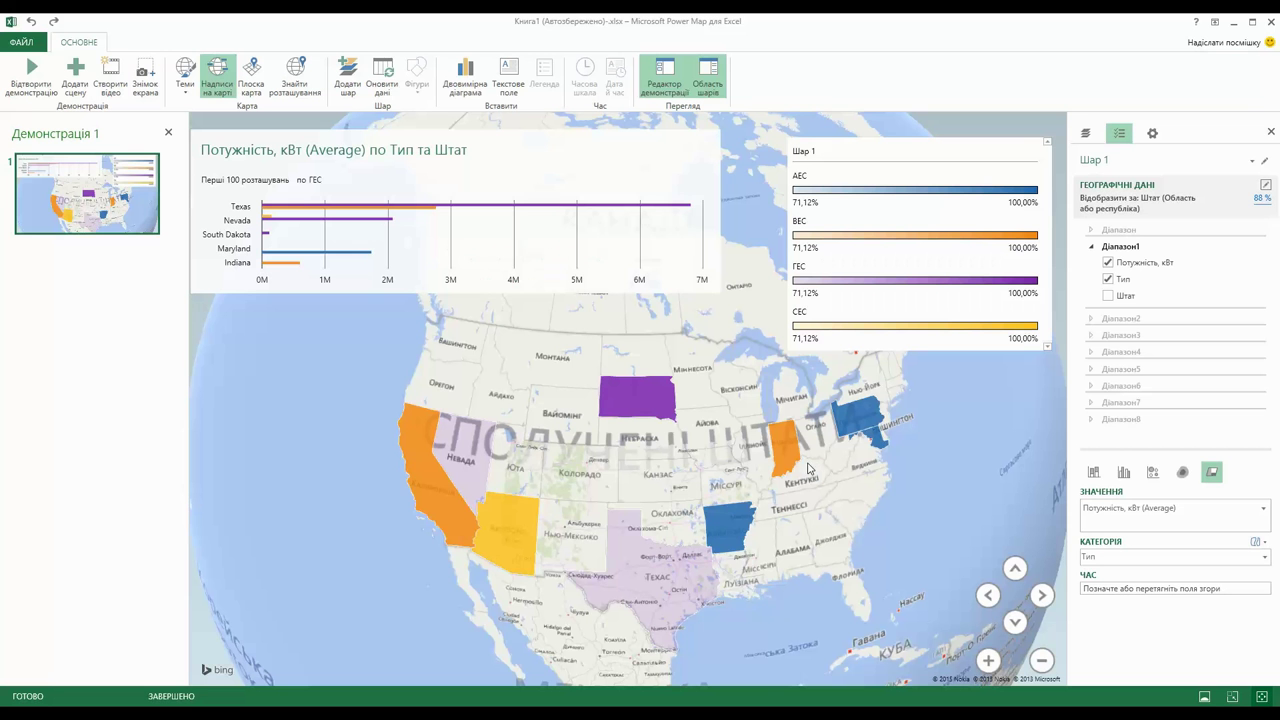
click(30, 43)
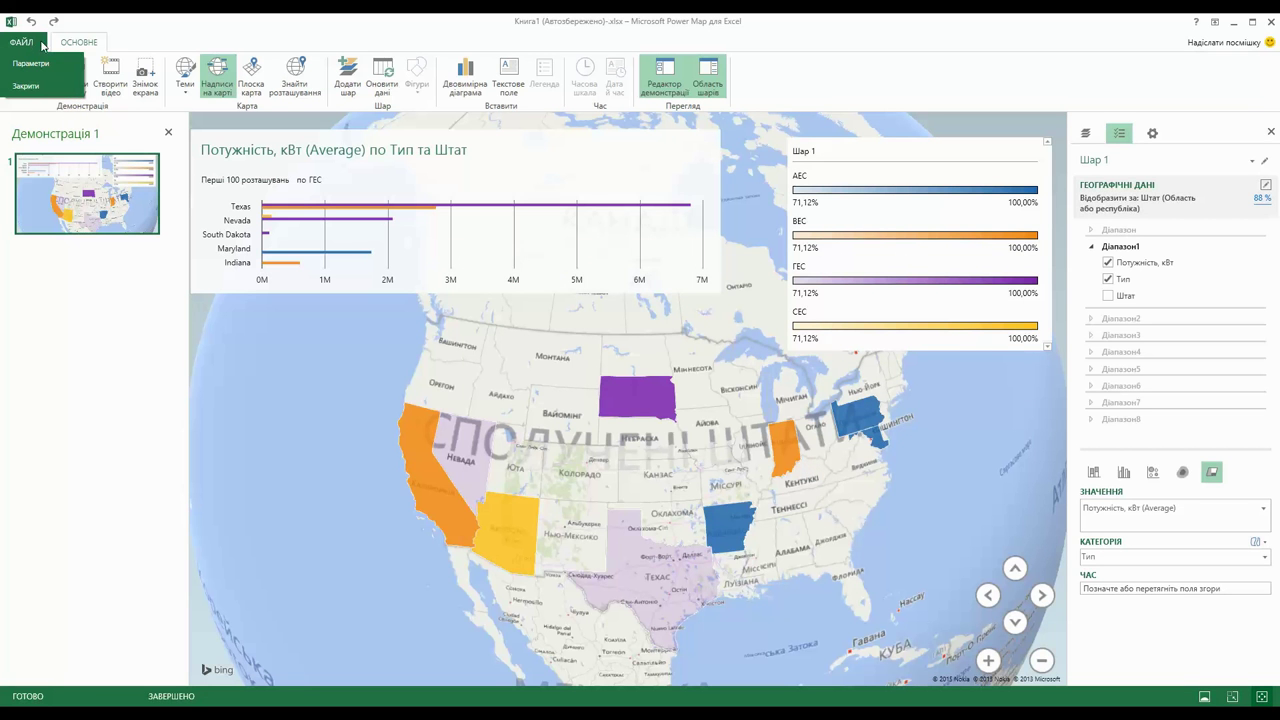
click(141, 41)
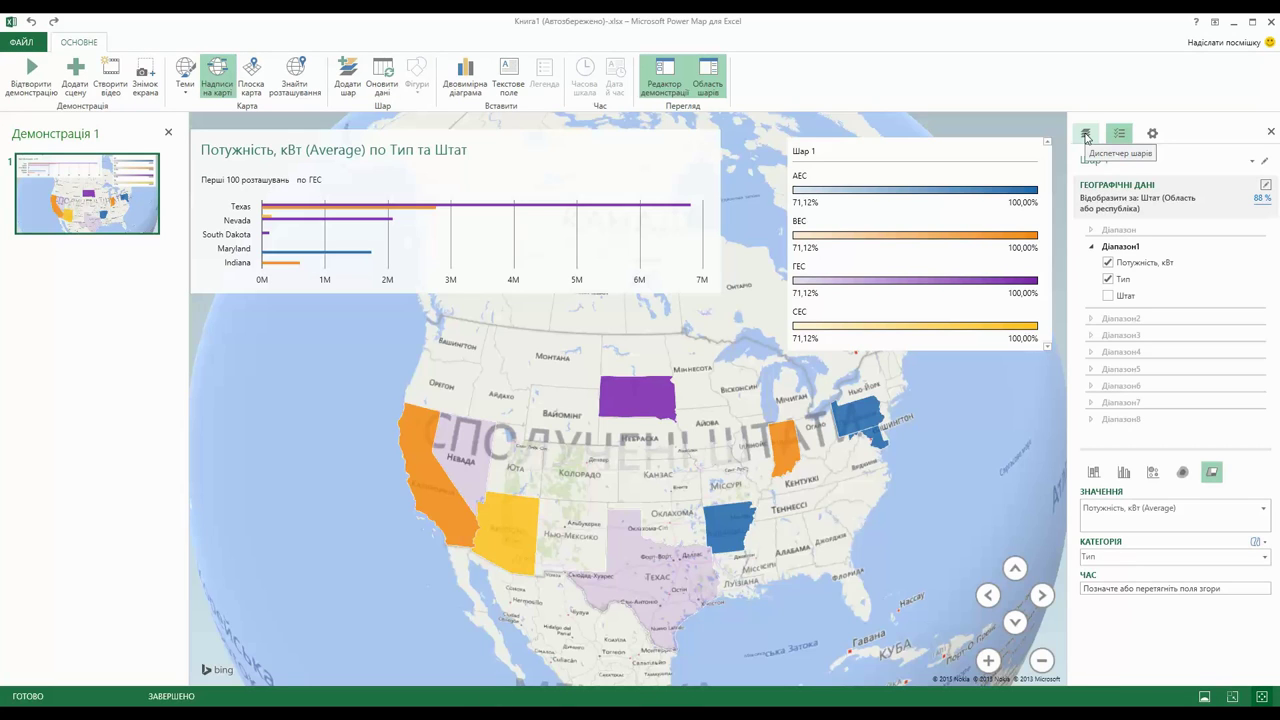
- Rename the layer Шар 1 to Пеший in the layer settings and return to its field list
click(1086, 138)
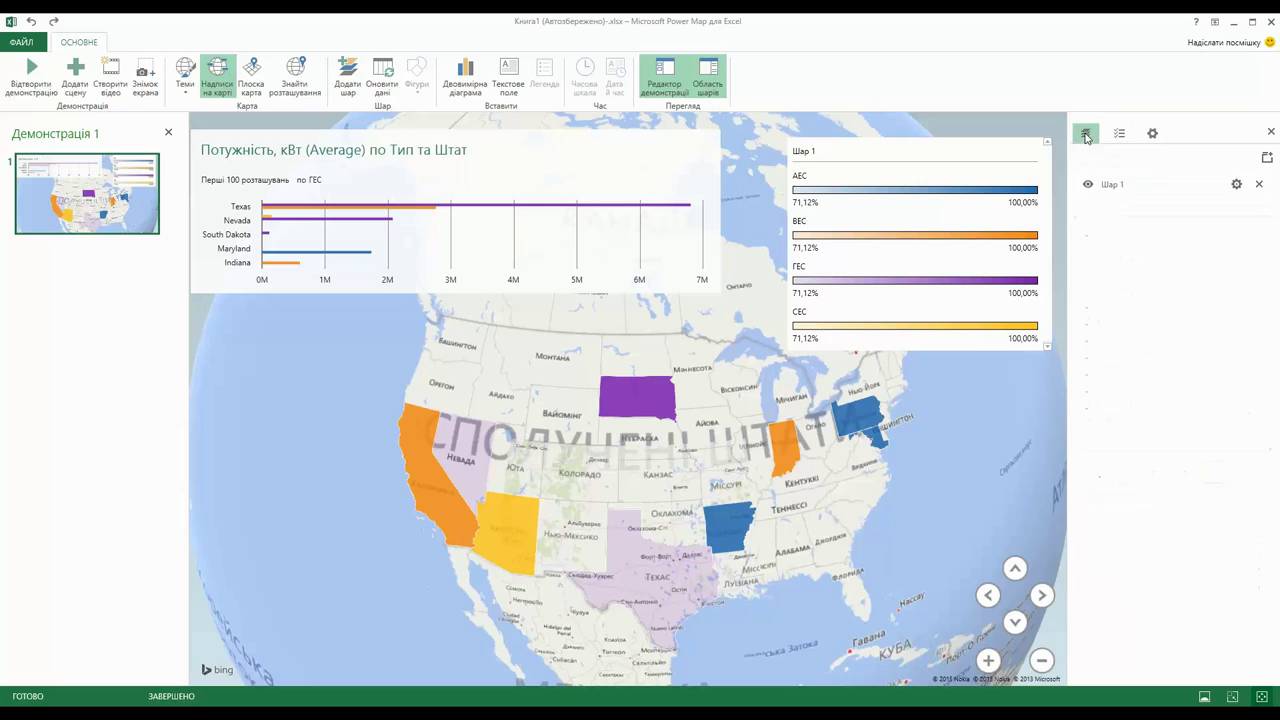
click(1237, 185)
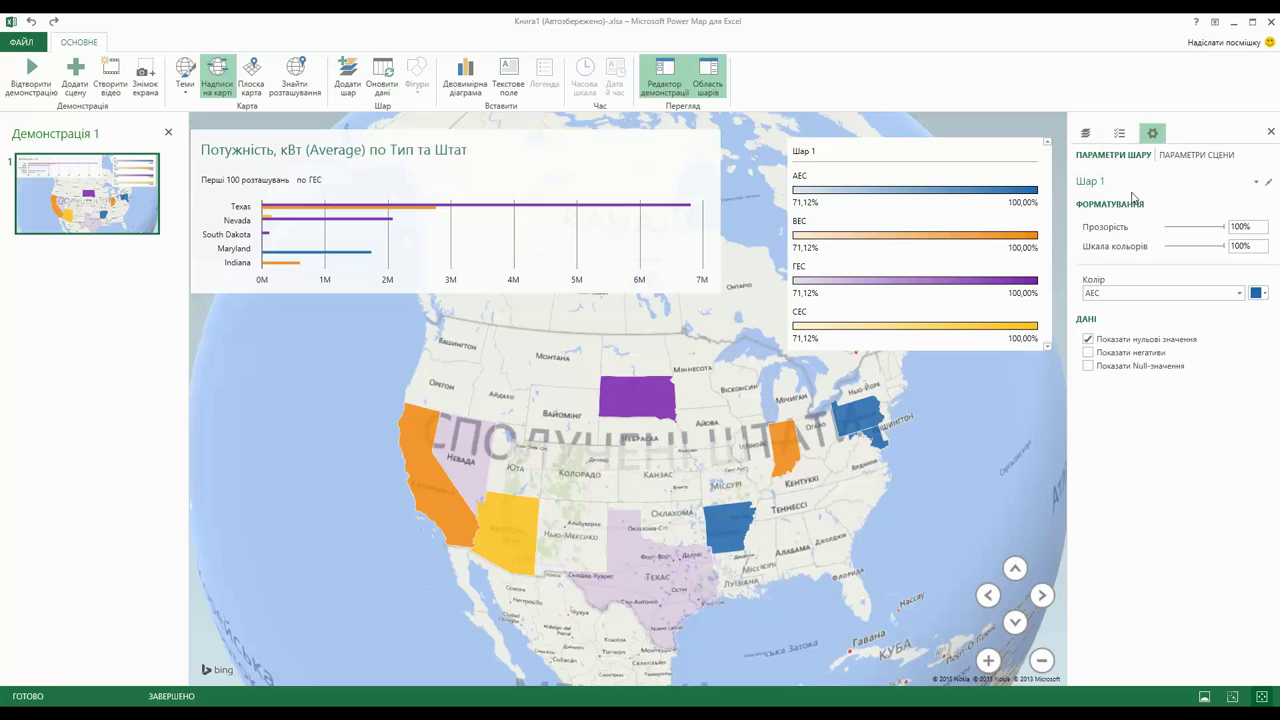
click(1270, 184)
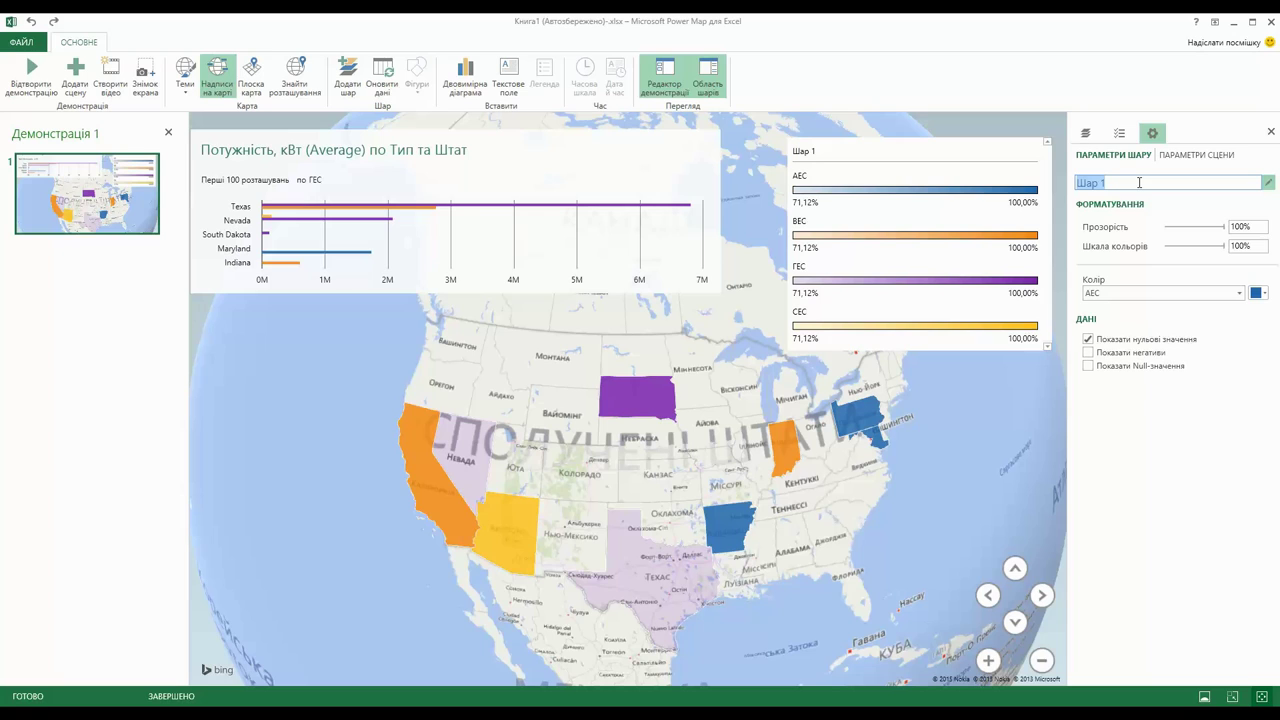
text(Пеший)
mouse_move(1218, 230)
mouse_down()
mouse_move(1197, 230)
mouse_move(1229, 230)
mouse_up()
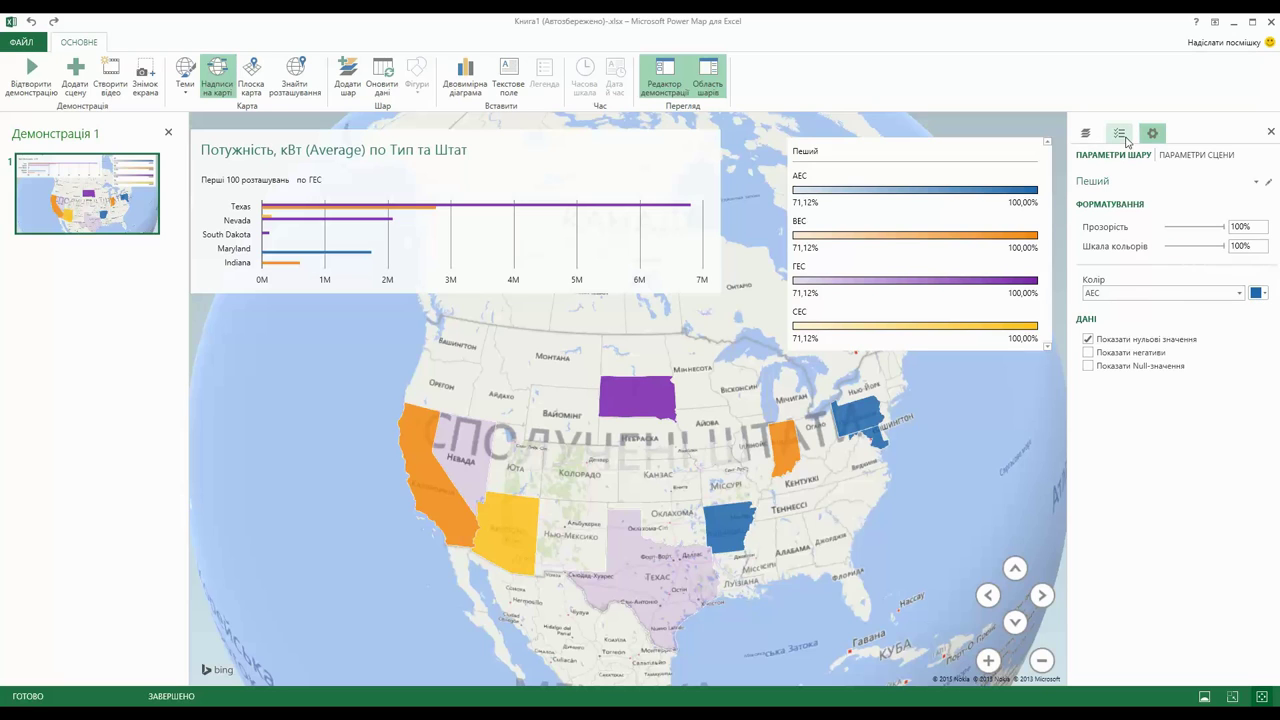
click(1120, 134)
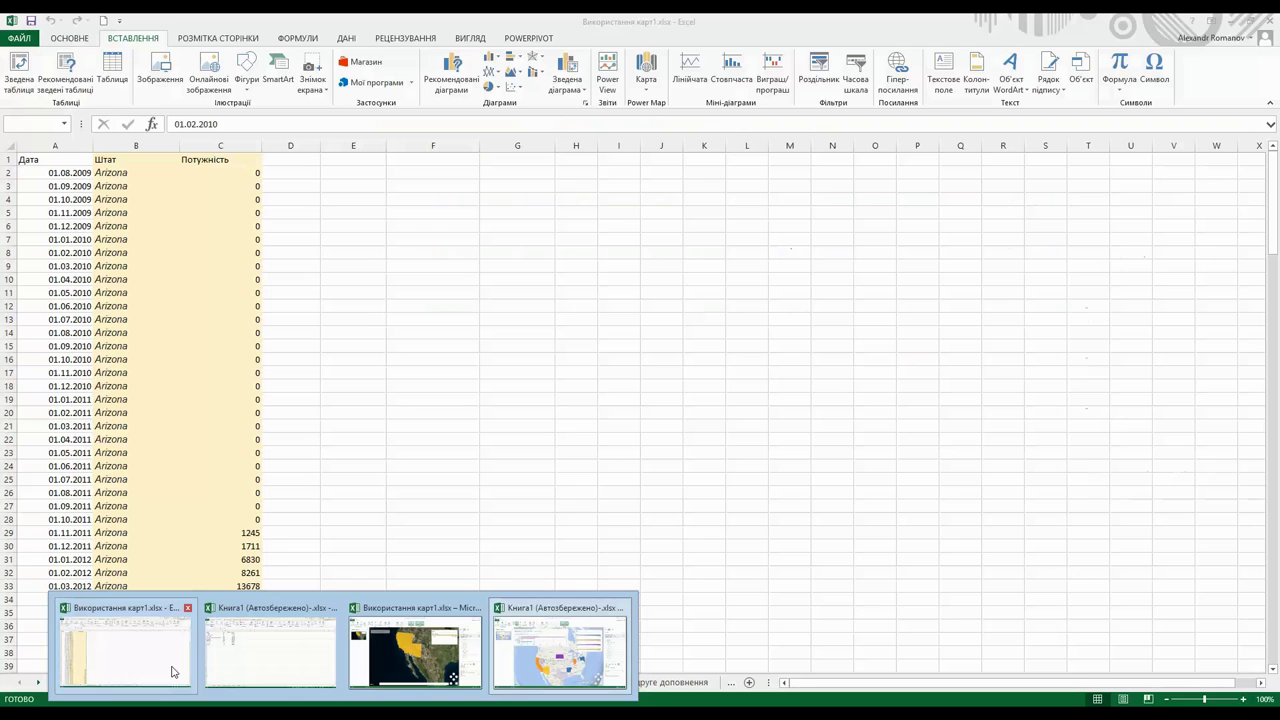
- Switch to the Excel workbook Використання карт1.xlsx and open the ports table on the sheet Створ. відео з ... сцен-слайді
click(171, 664)
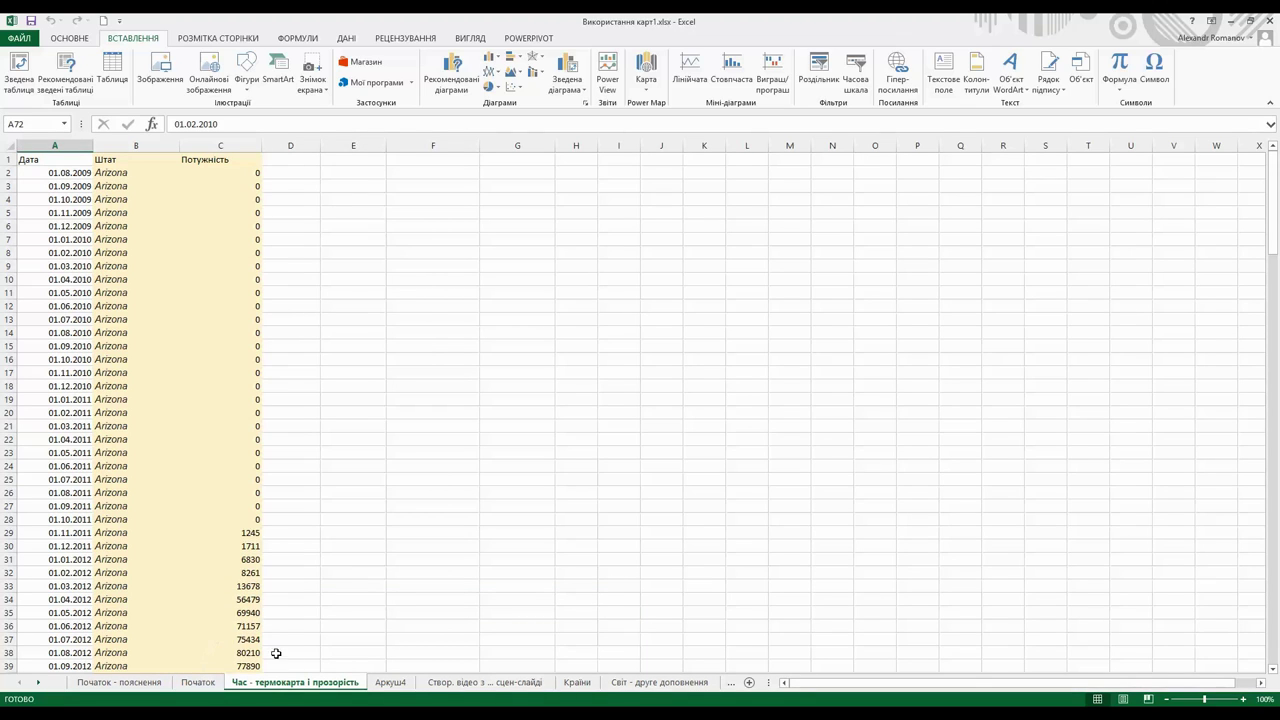
click(460, 682)
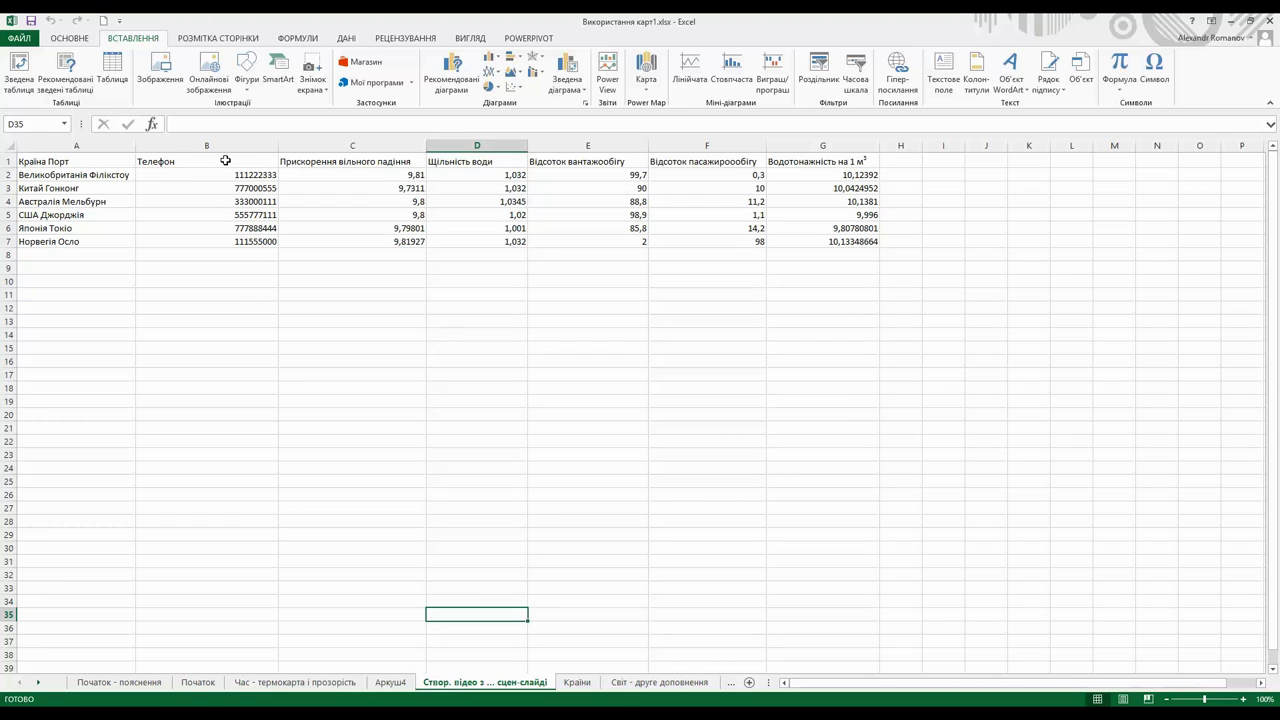
drag(43, 164, 825, 244)
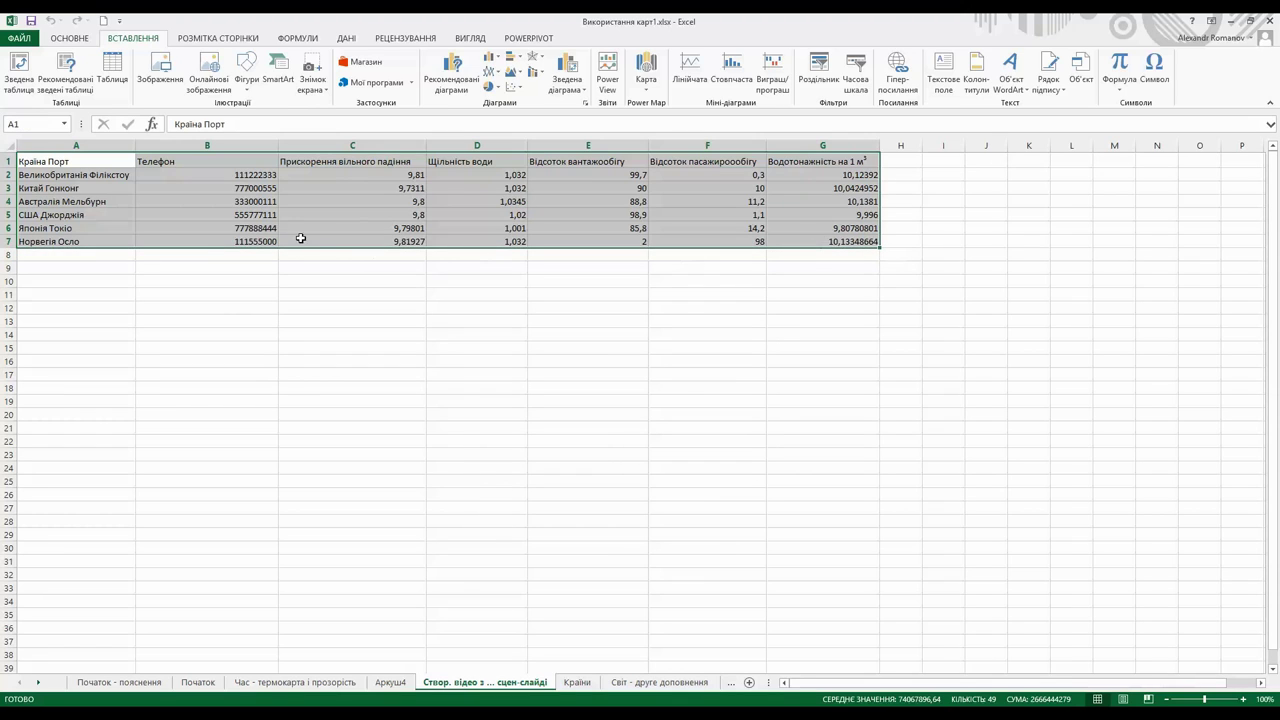
click(268, 217)
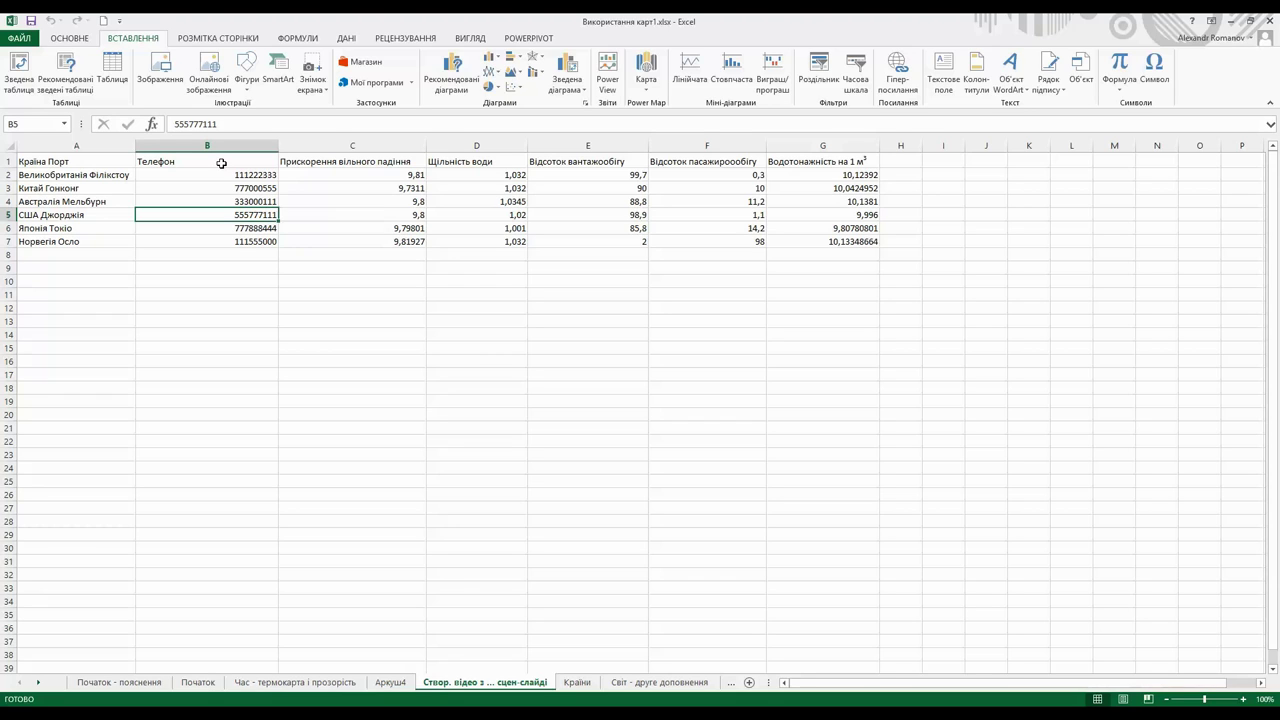
- Move the range C1:G7 one column over to start at D1, and widen columns D and H to fit their contents
drag(318, 161, 822, 241)
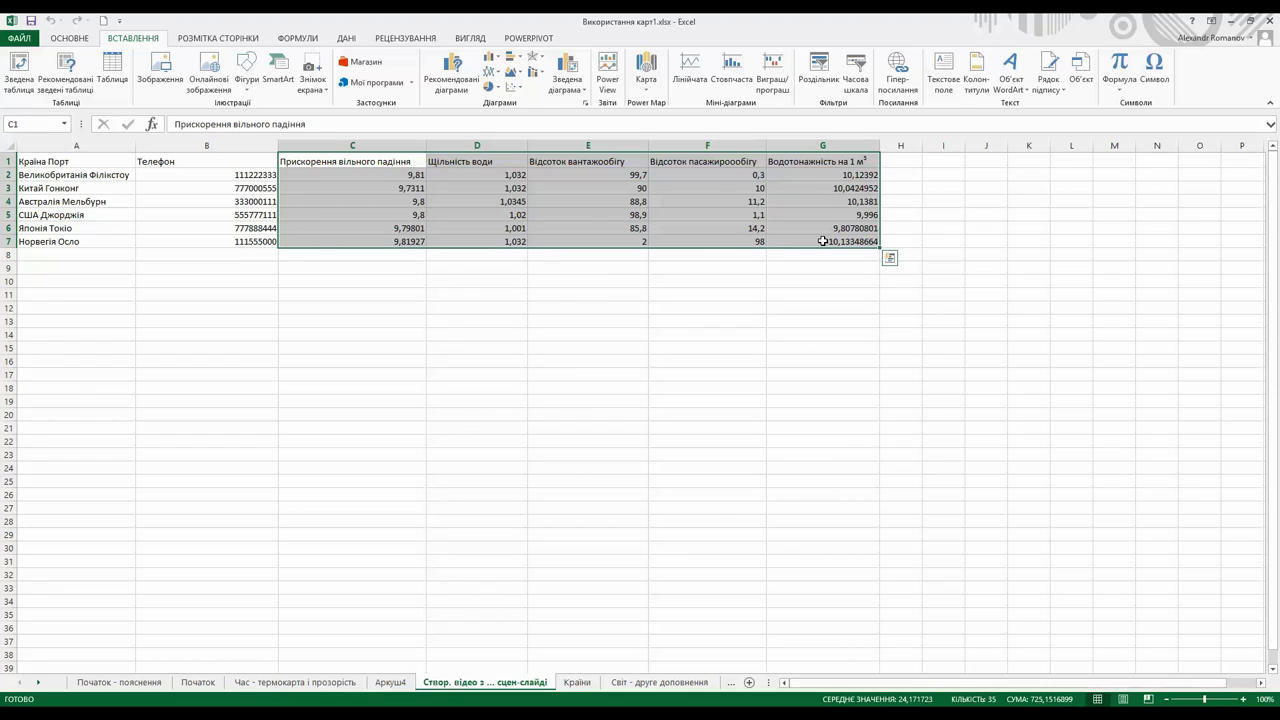
mouse_move(452, 155)
mouse_down()
mouse_move(443, 163)
mouse_move(454, 161)
mouse_up()
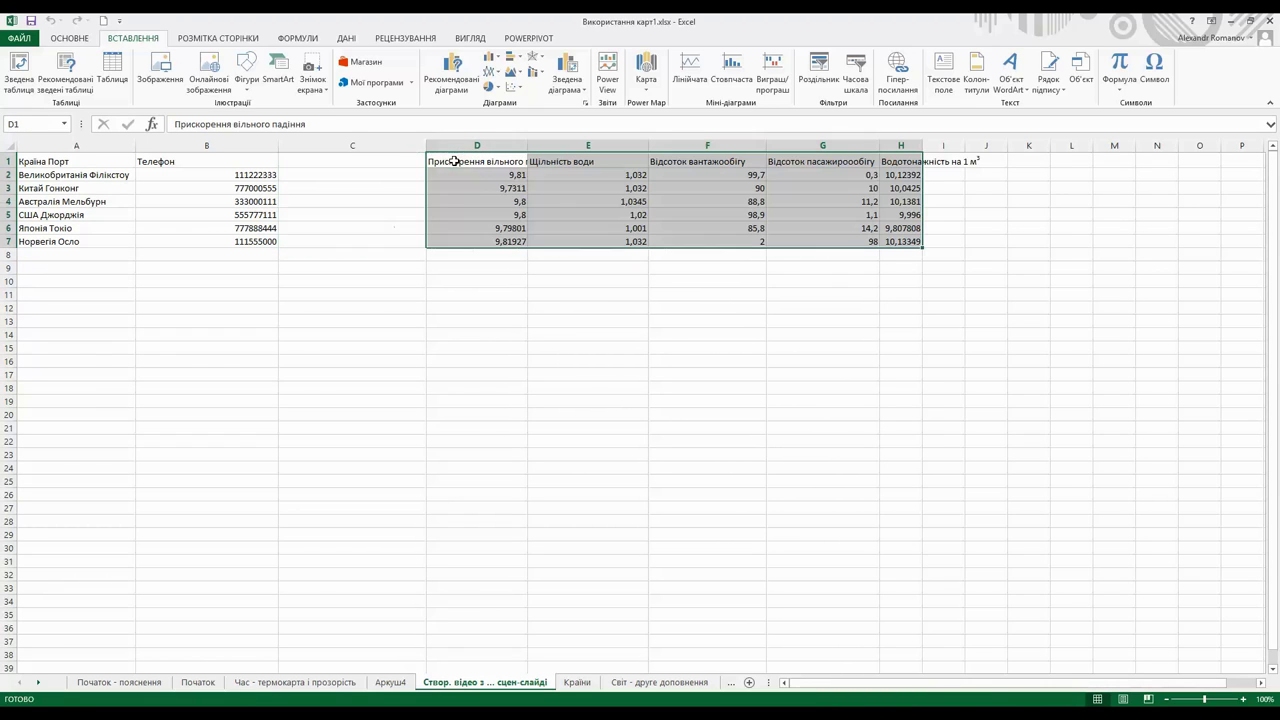
drag(922, 145, 989, 144)
drag(522, 145, 566, 145)
- Enter the header Телефон in C1 and the first port's phone number in C2, with a bracketed area code and hyphens
click(334, 160)
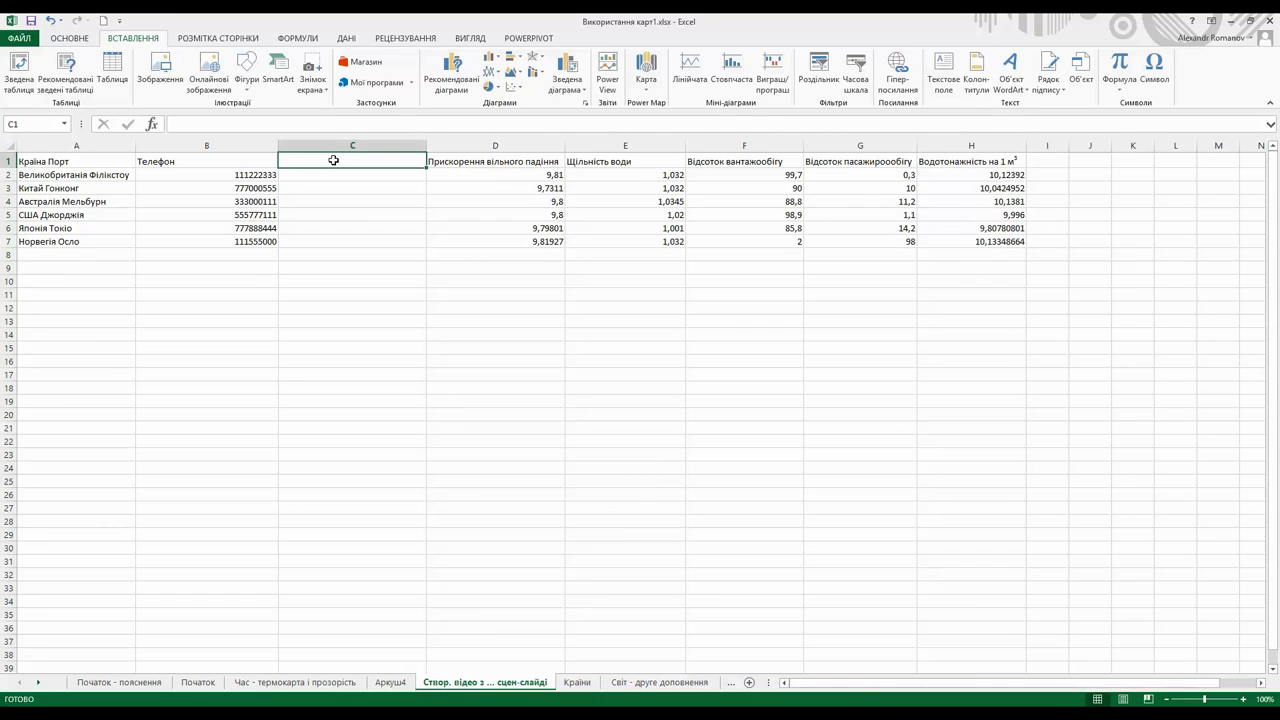
text(Tелефон)
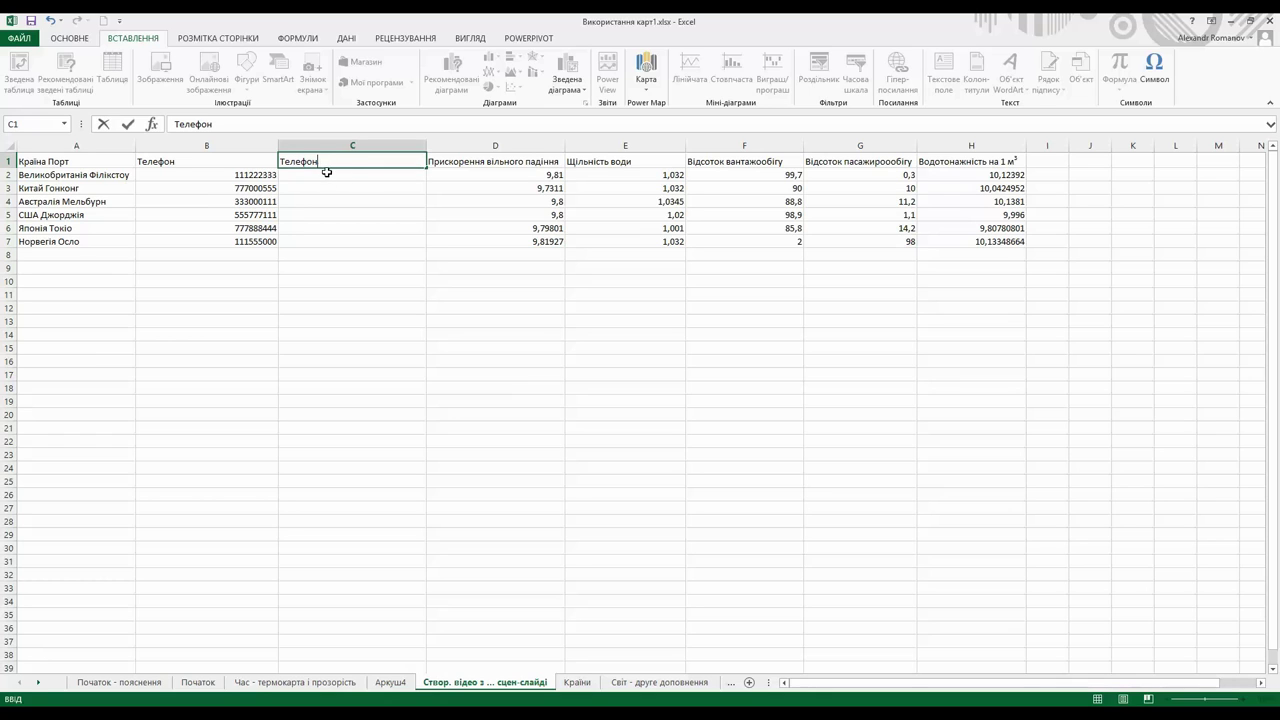
key(Return)
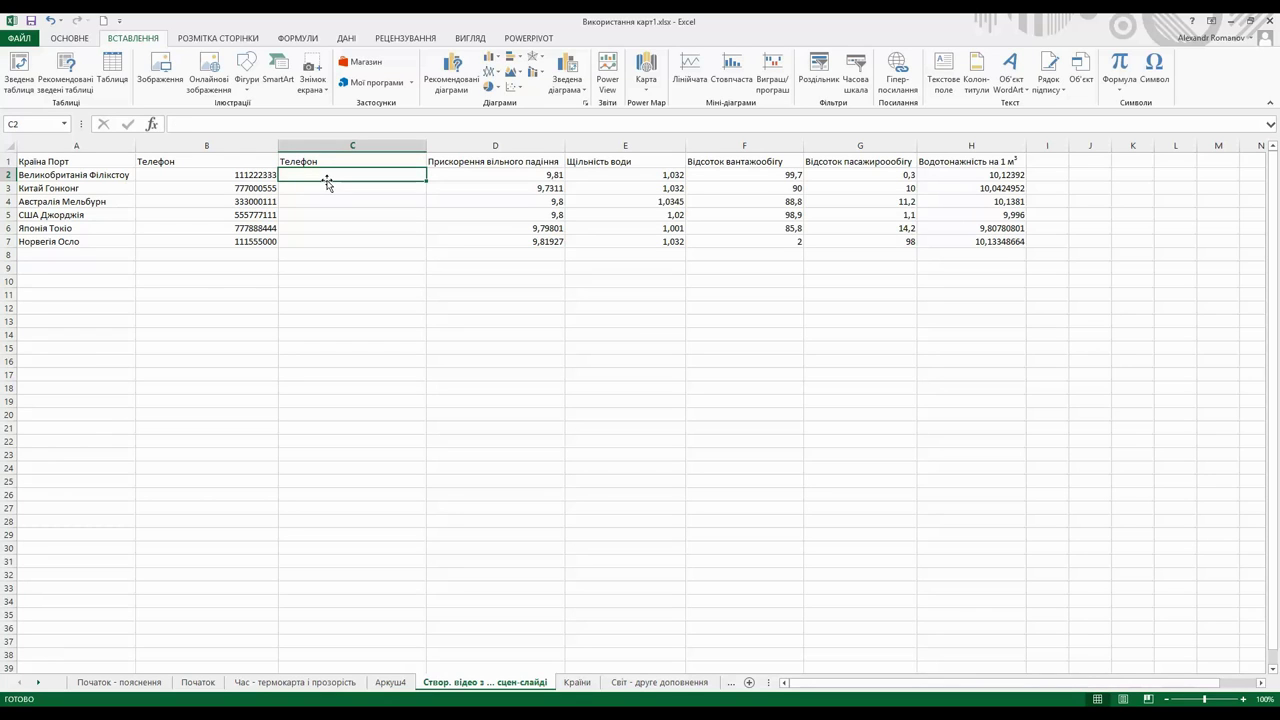
text((111)
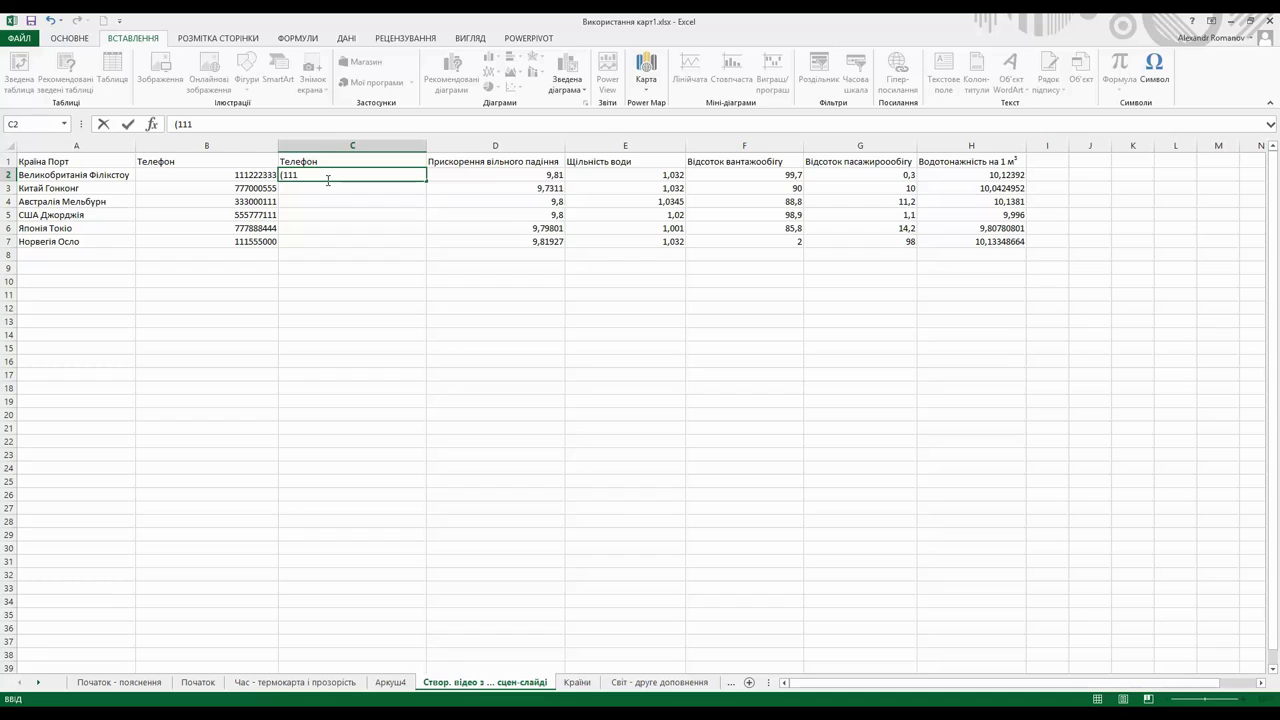
text()-222-333)
key(Return)
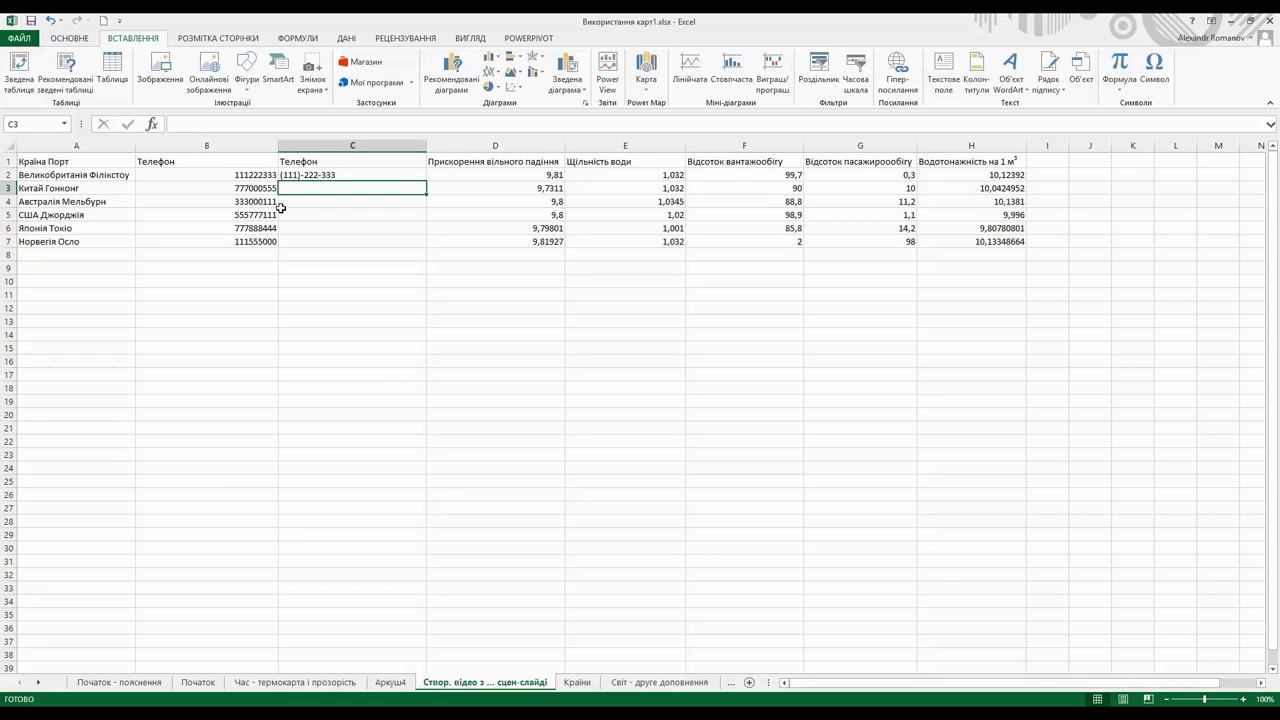
- Clear the header in C1 and Flash Fill column C from the formatted phone number in C2
click(351, 161)
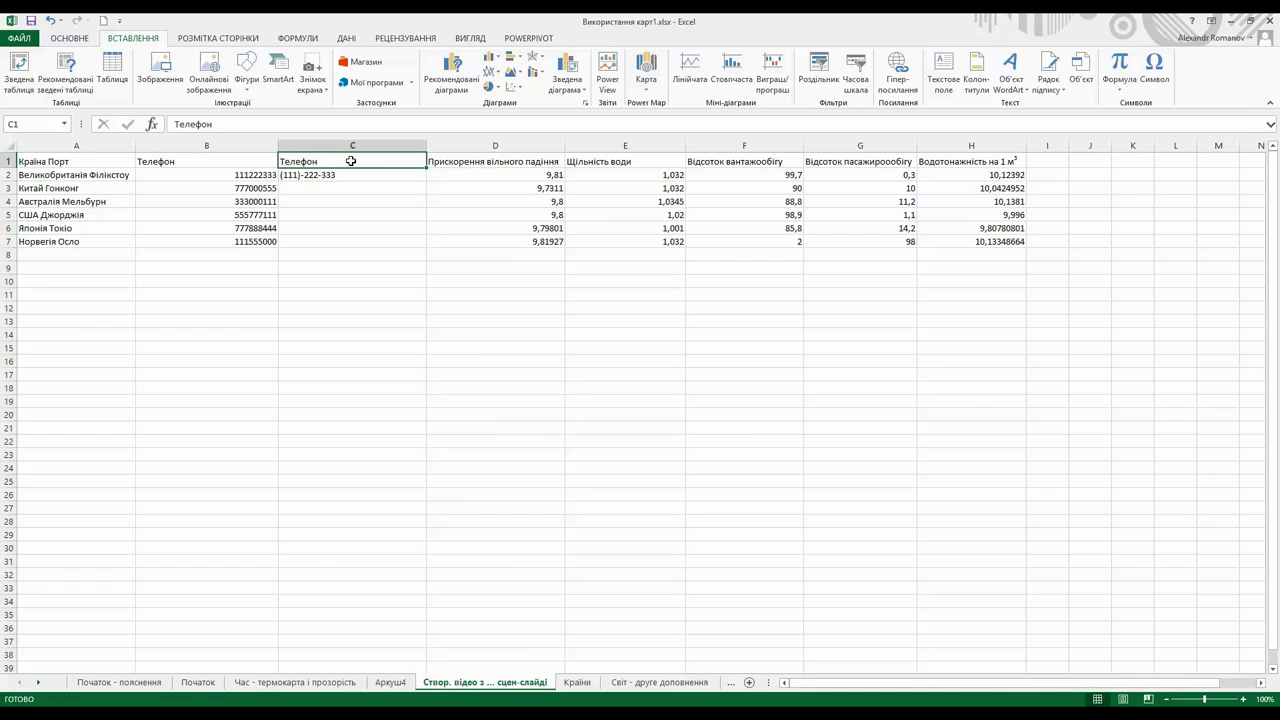
key(Delete)
click(322, 178)
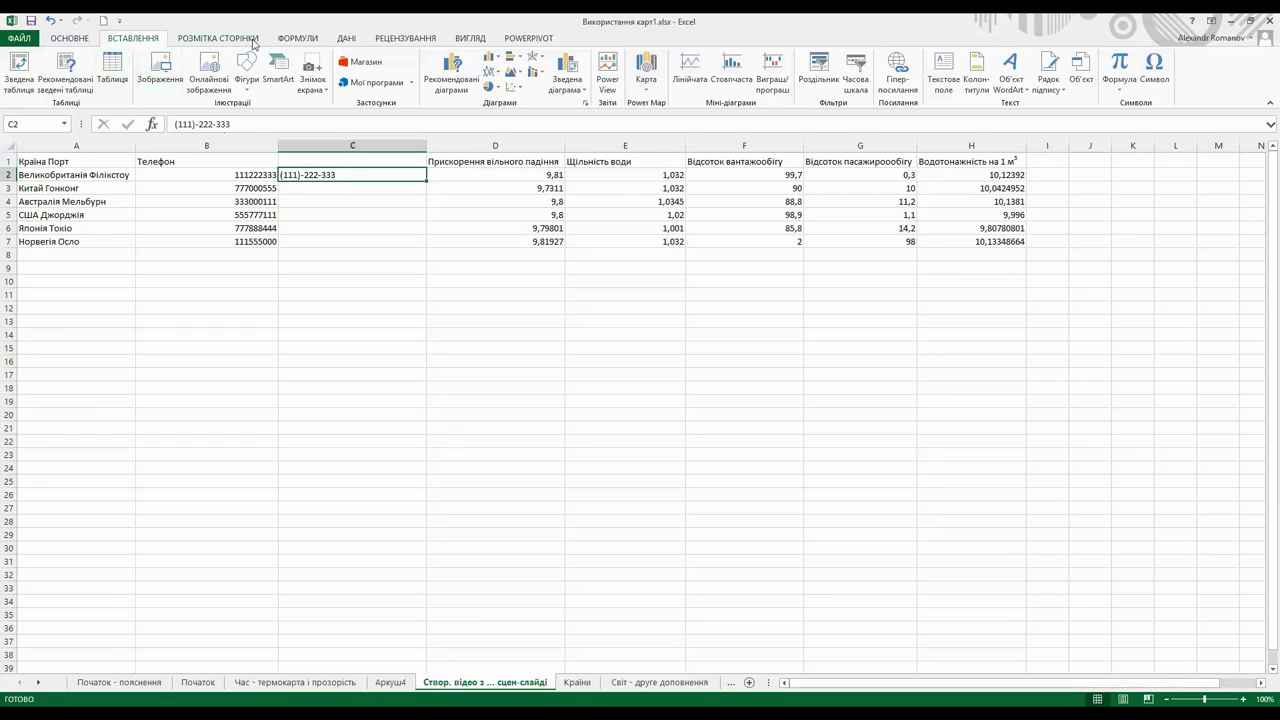
click(346, 39)
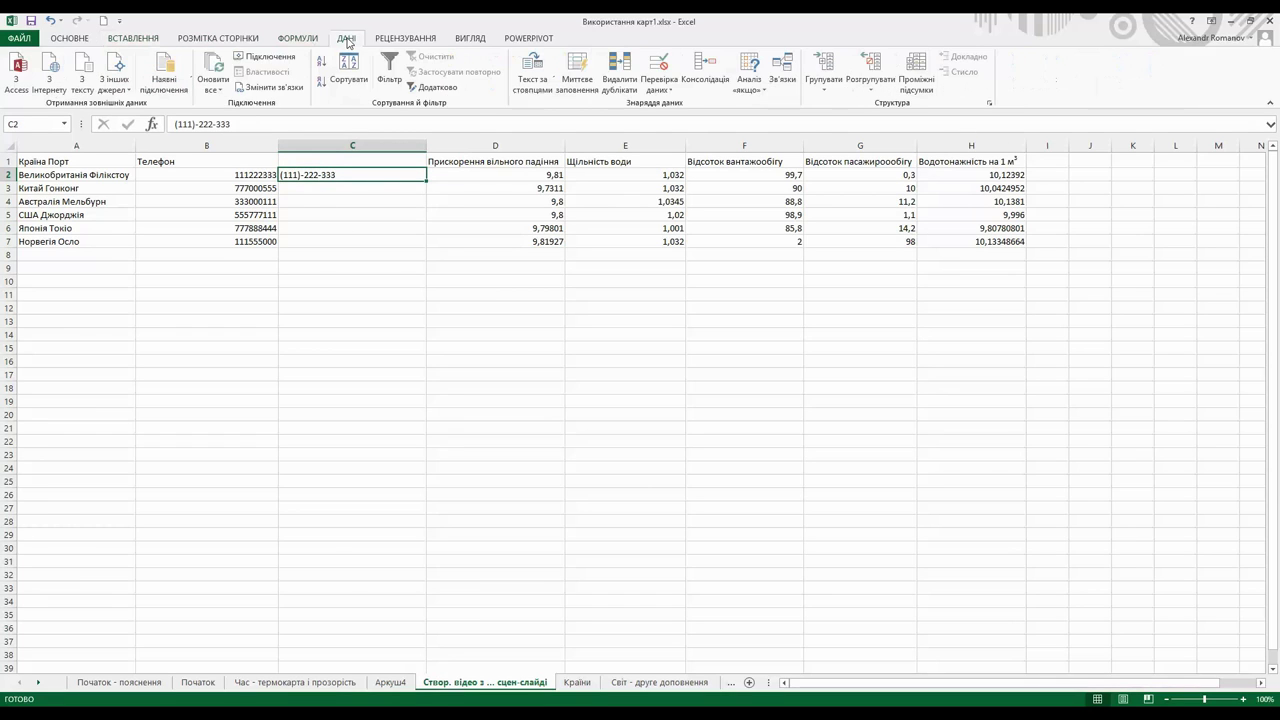
click(584, 89)
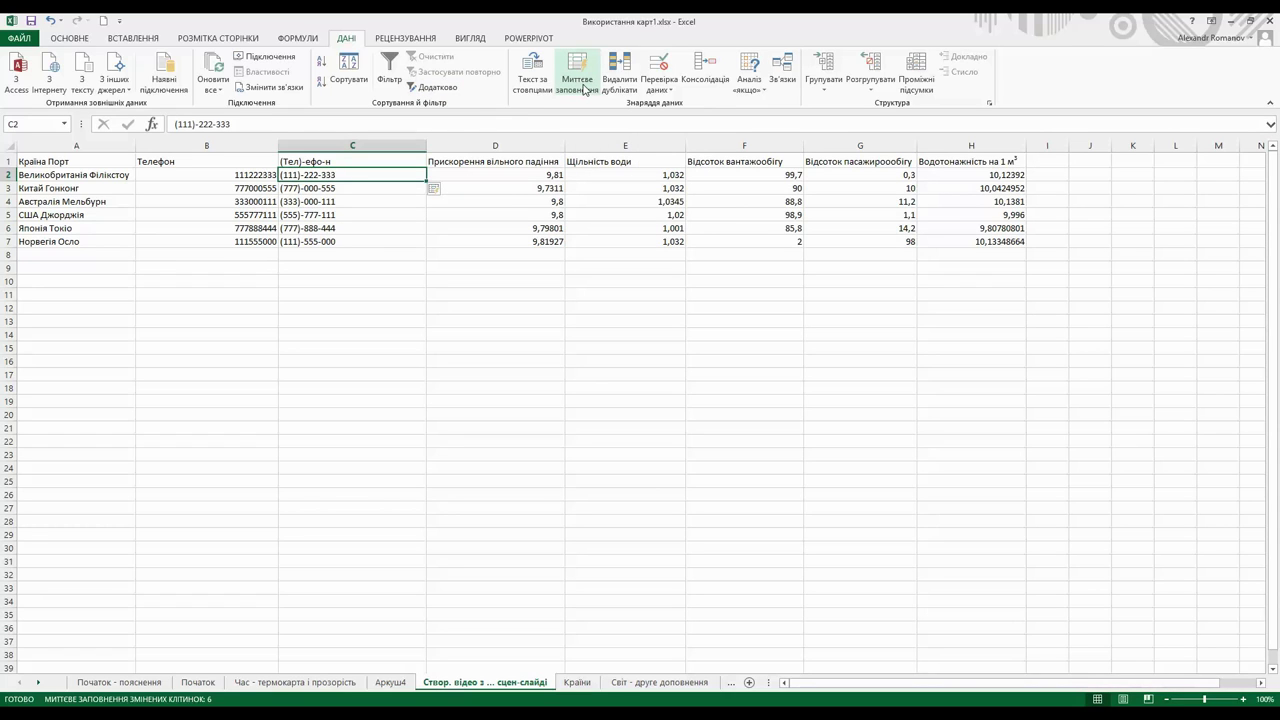
- Correct the header in C1 to Телефон by removing the extra brackets and hyphens
click(318, 162)
click(200, 124)
key(BackSpace)
key(BackSpace)
click(179, 124)
key(BackSpace)
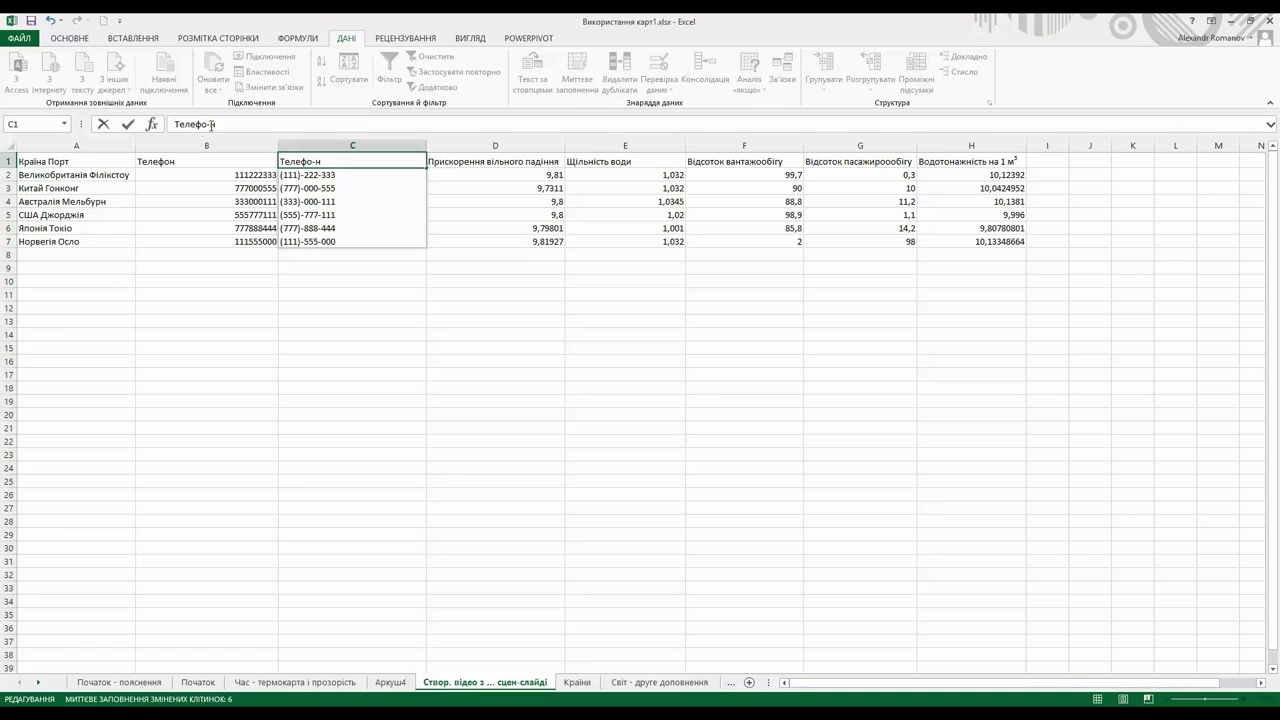
click(211, 124)
key(BackSpace)
key(Return)
- Clear the original unformatted phone column in B1:B7
drag(188, 162, 961, 242)
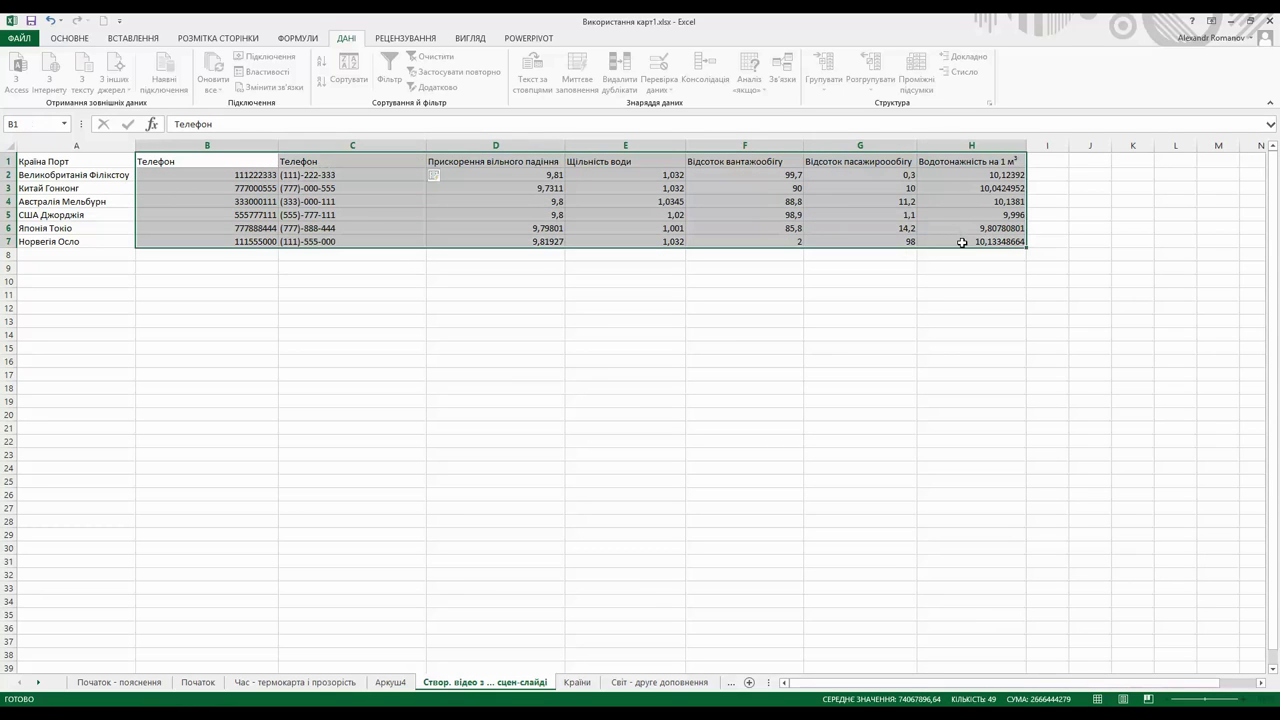
drag(63, 165, 66, 250)
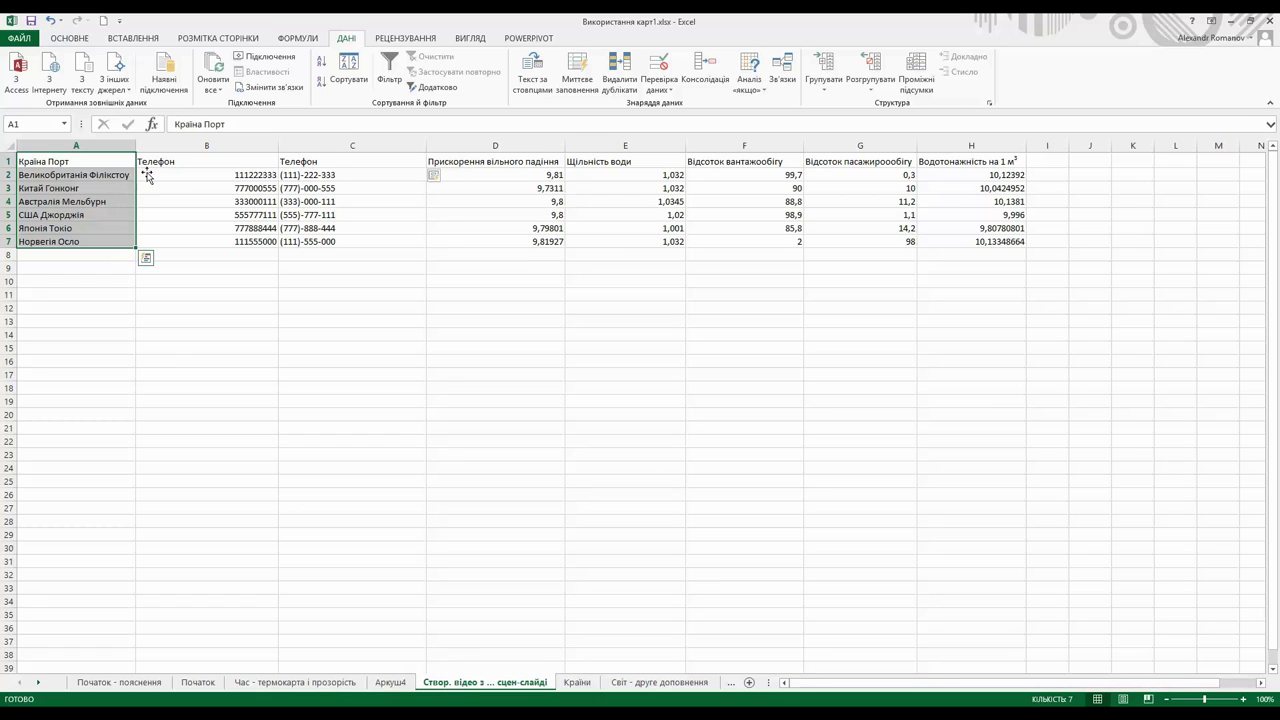
drag(193, 163, 985, 237)
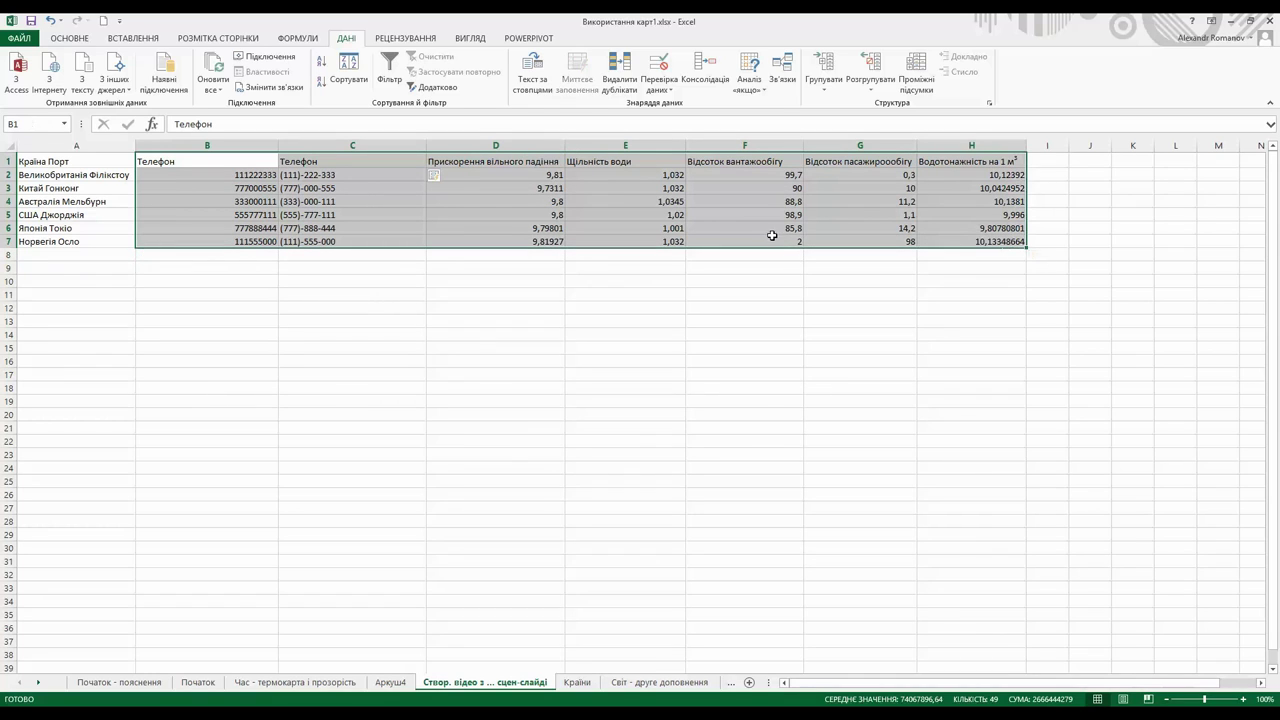
drag(227, 166, 227, 237)
key(Delete)
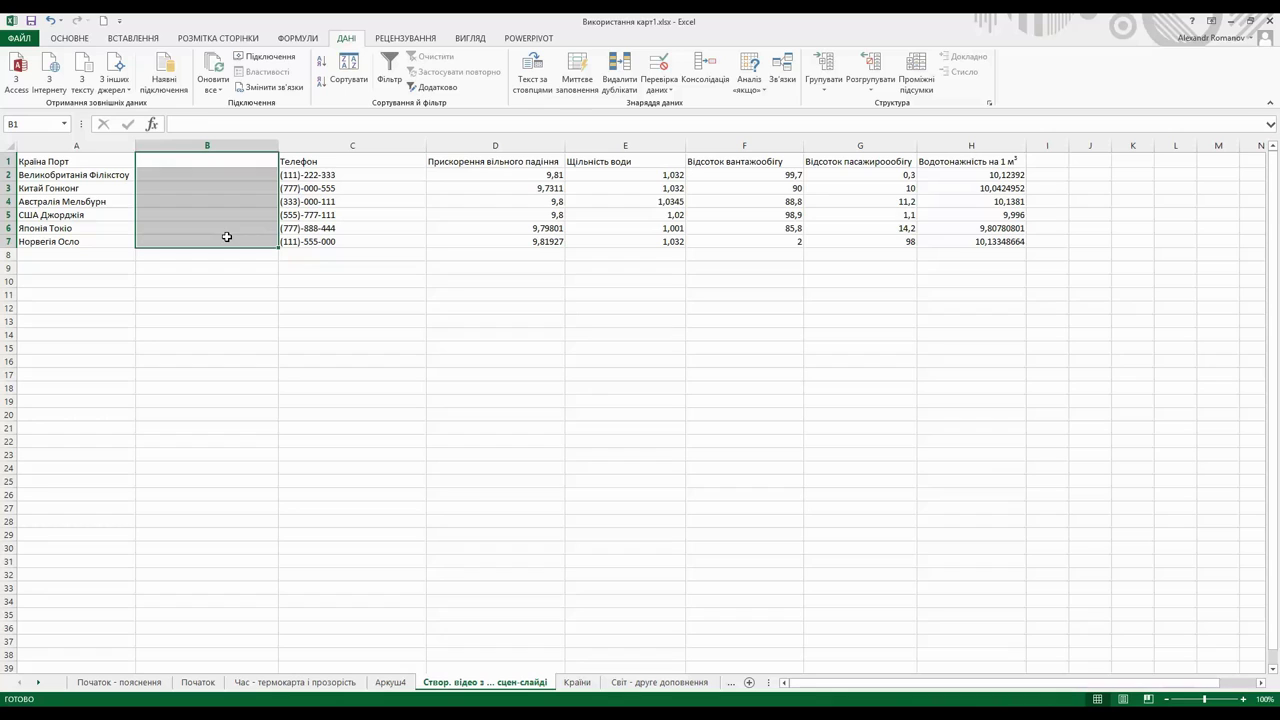
- Split the combined country and port text in A1:A7 into two columns at spaces only, treating consecutive delimiters as one
drag(85, 205, 80, 245)
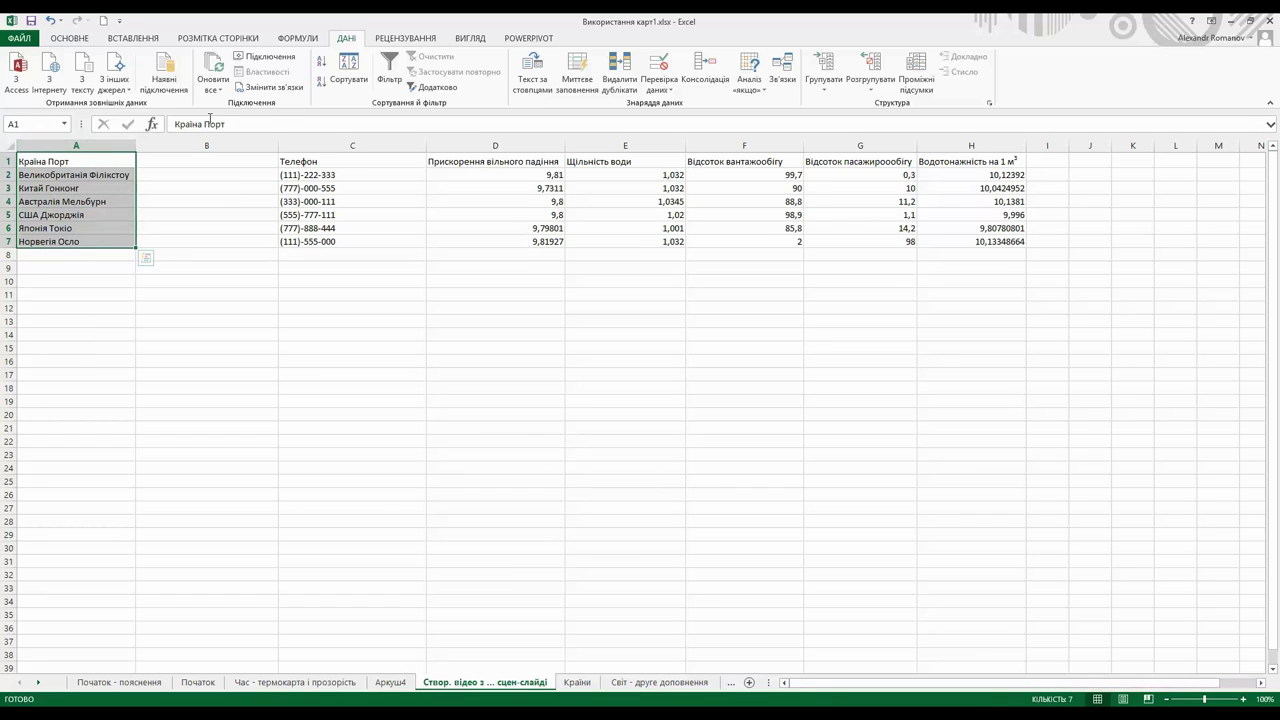
click(531, 80)
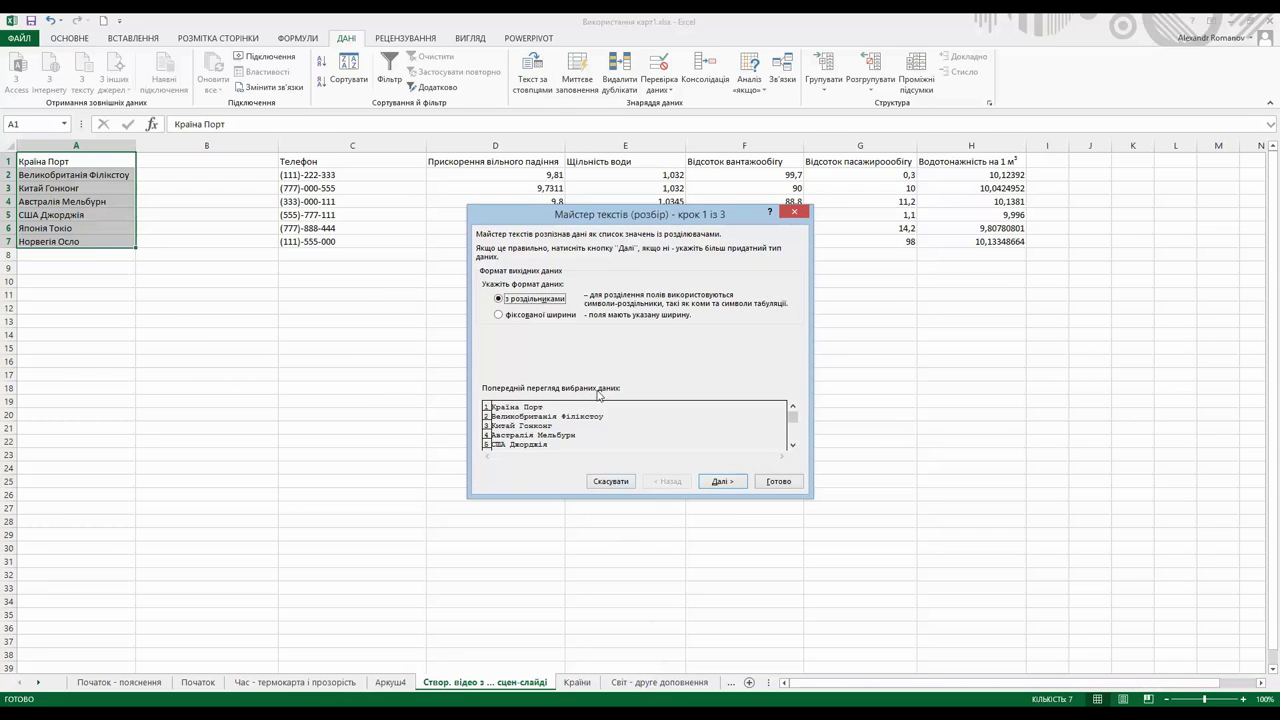
click(719, 483)
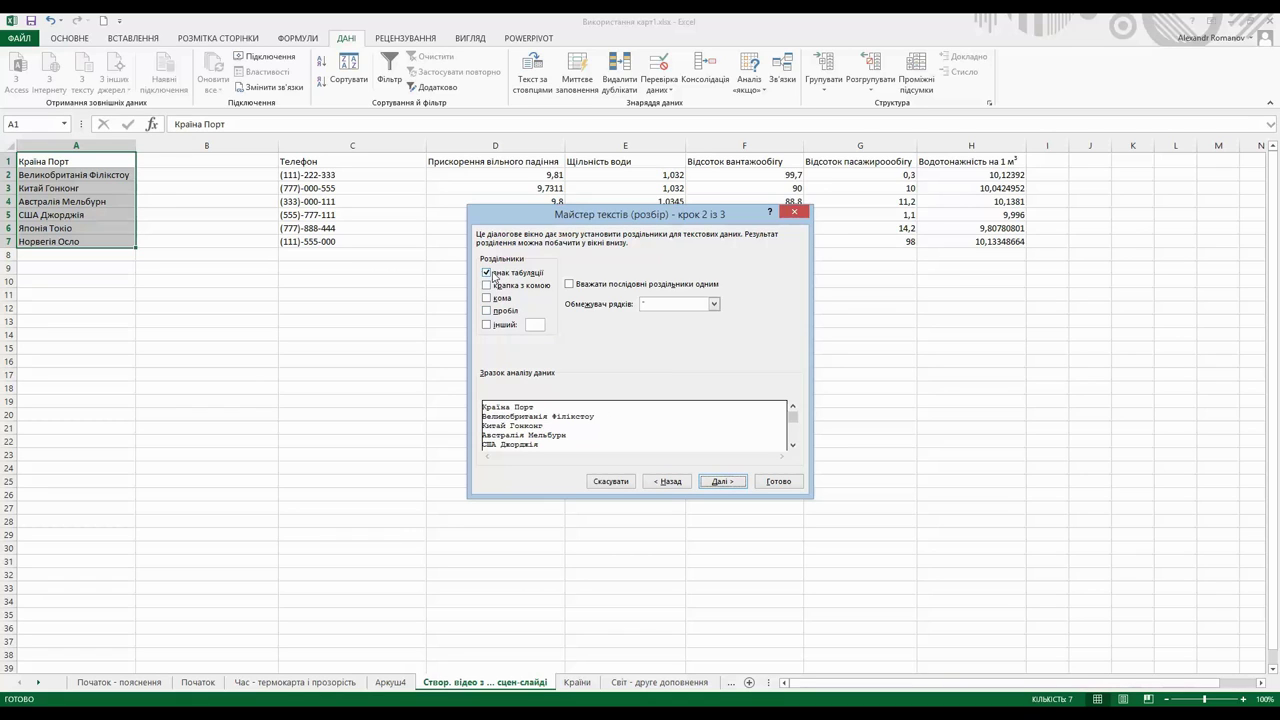
click(486, 272)
click(487, 311)
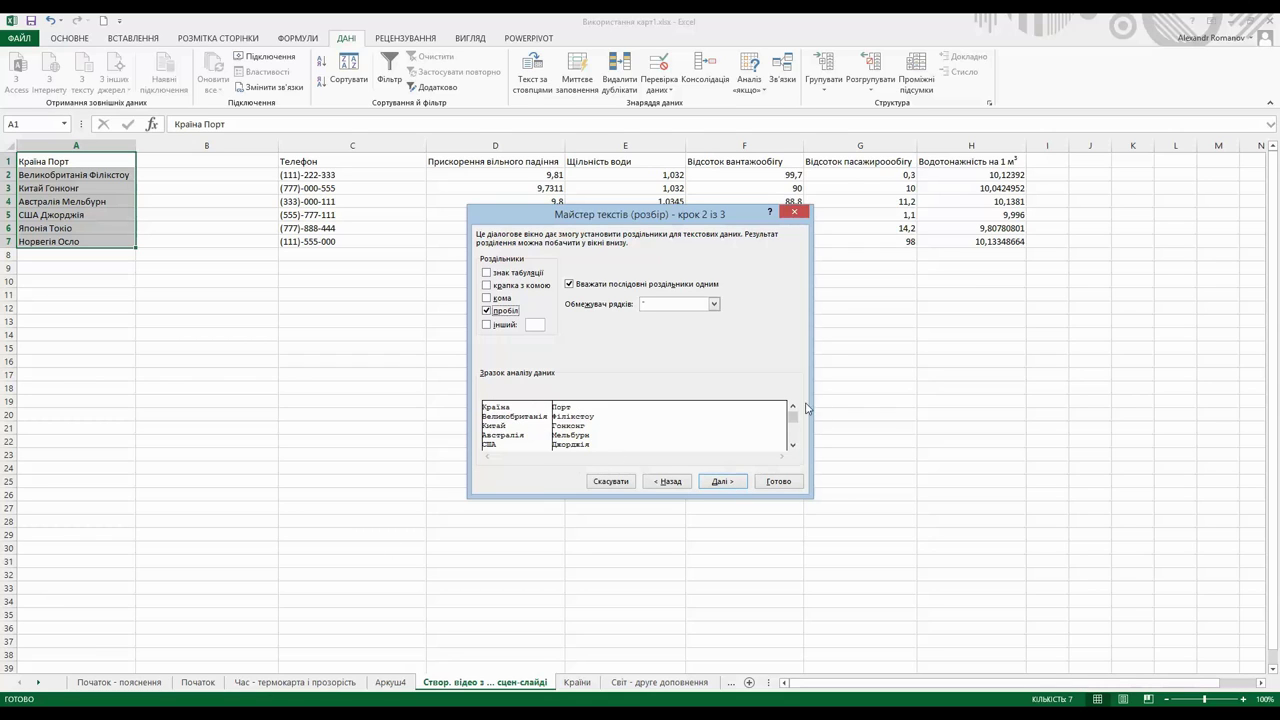
drag(795, 418, 798, 440)
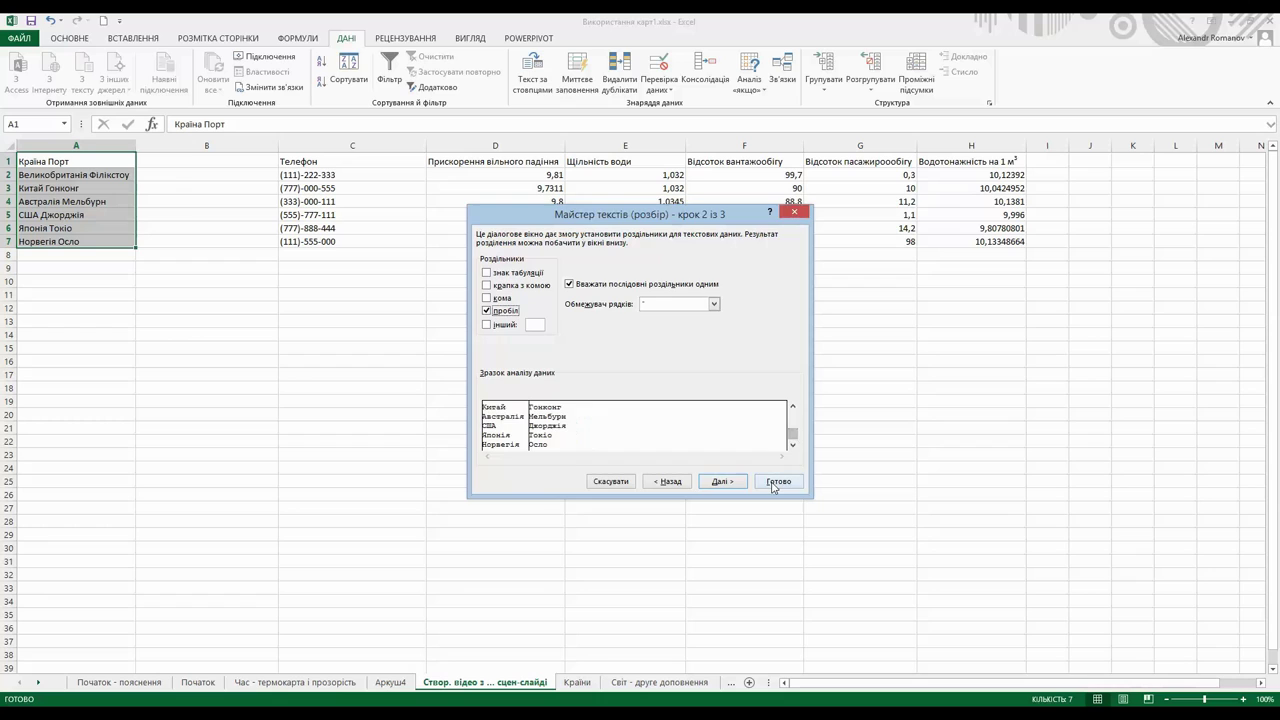
click(773, 484)
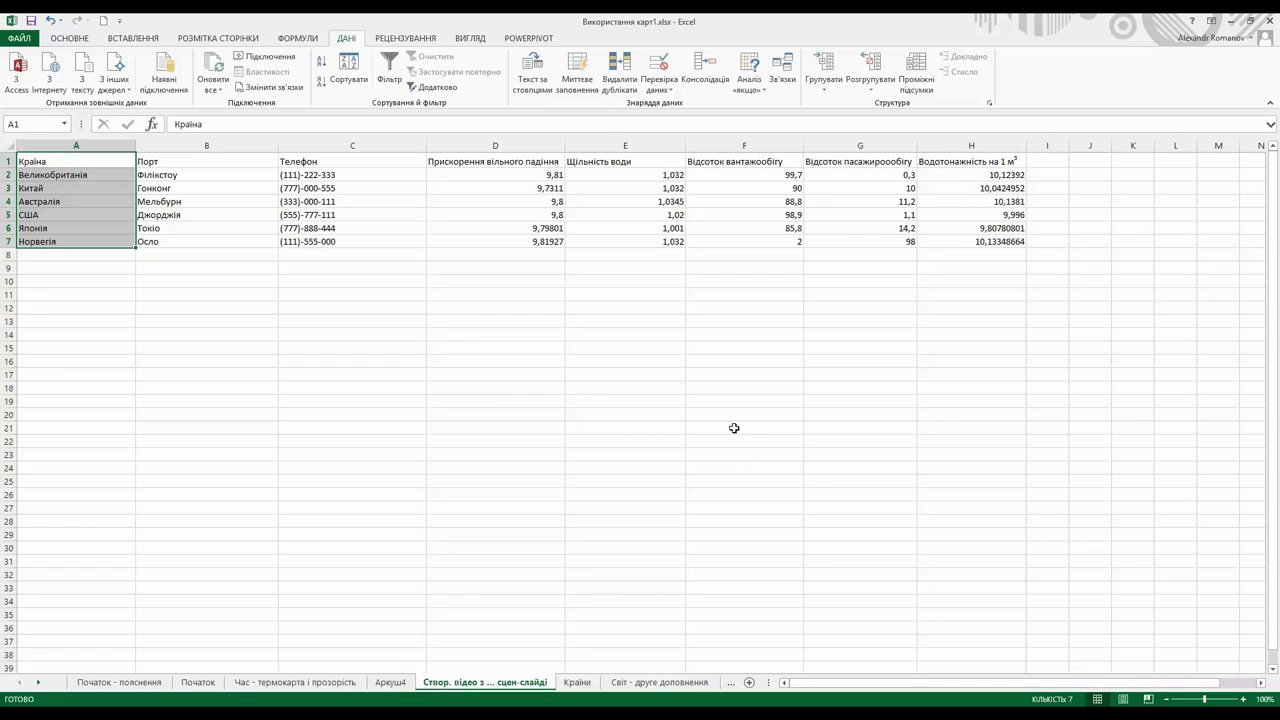
- Create a new Power Map tour from the ports table in A1:H7
mouse_move(119, 241)
drag(86, 165, 972, 243)
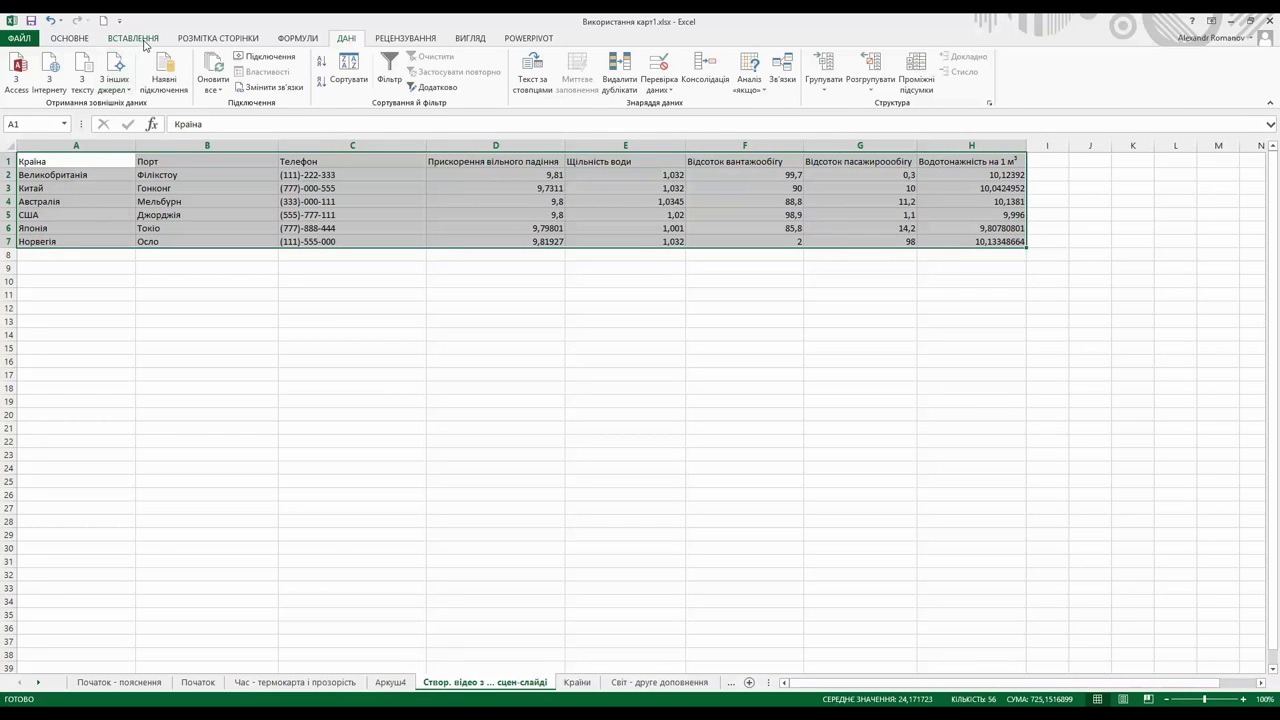
click(145, 42)
click(658, 62)
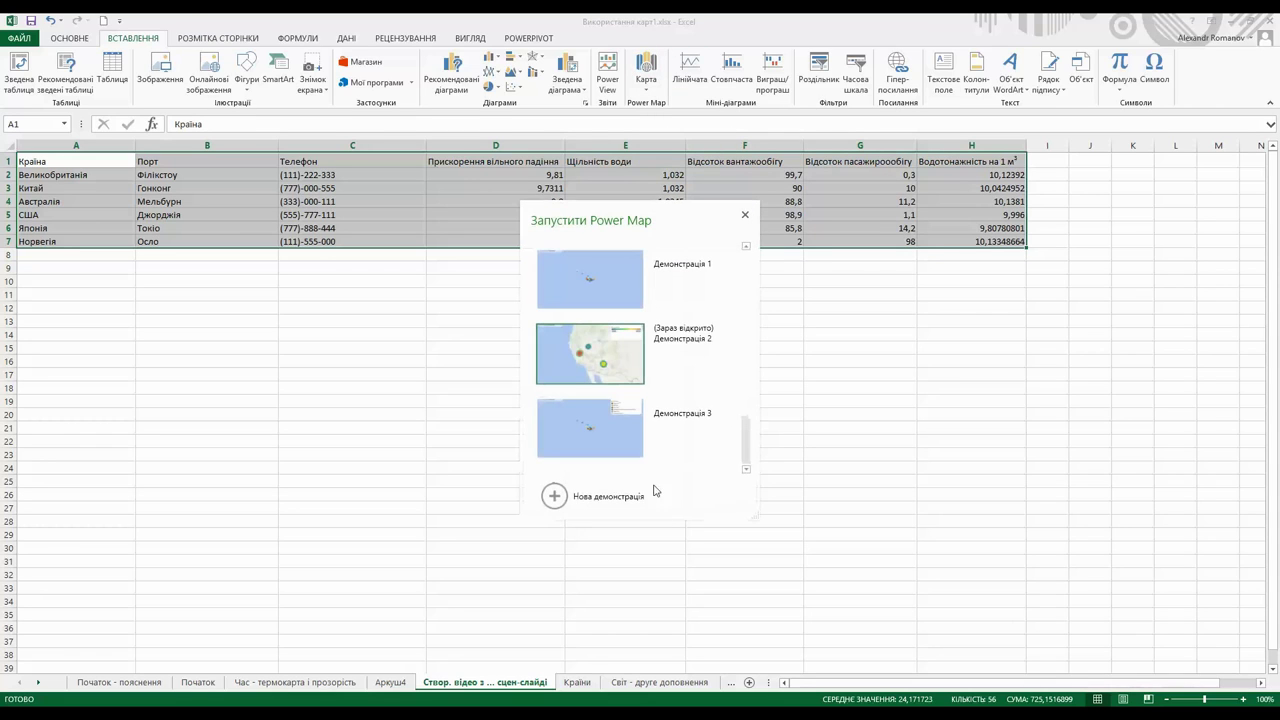
click(554, 496)
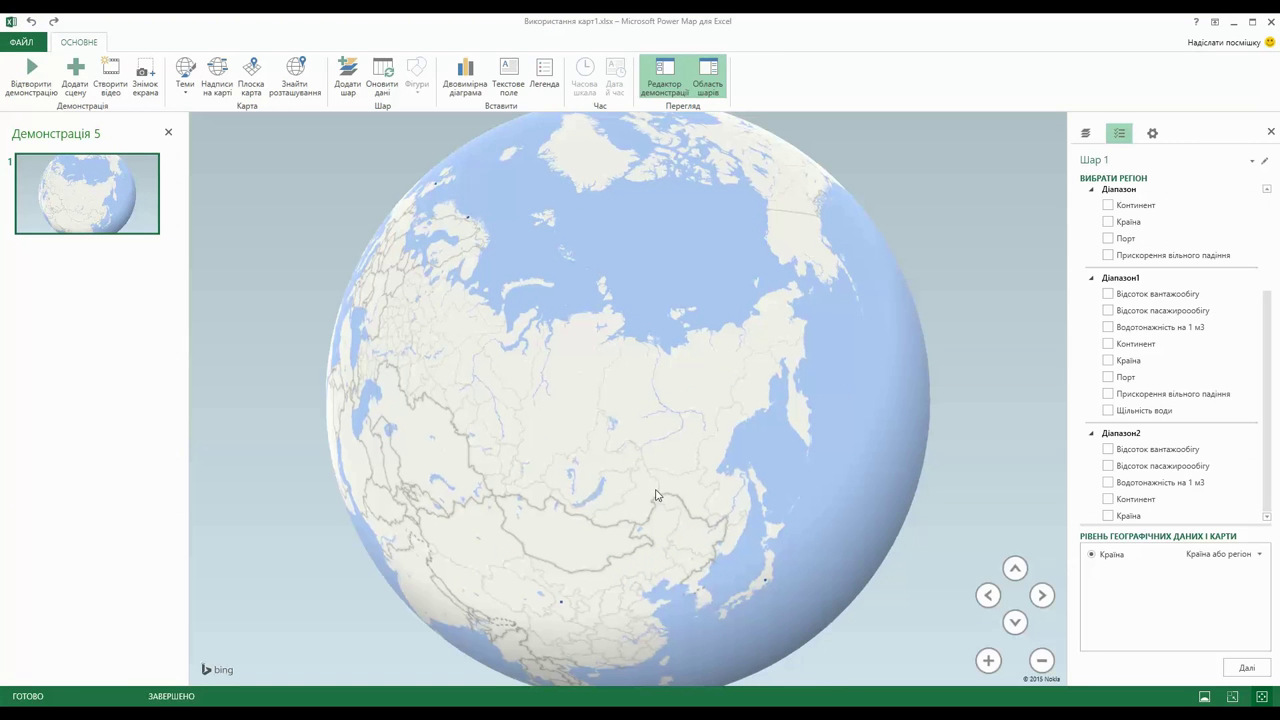
- Replace Країна with Порт from Діапазон8 as the layer's geographic field and set its type to Місто
click(382, 78)
drag(1267, 275, 1267, 515)
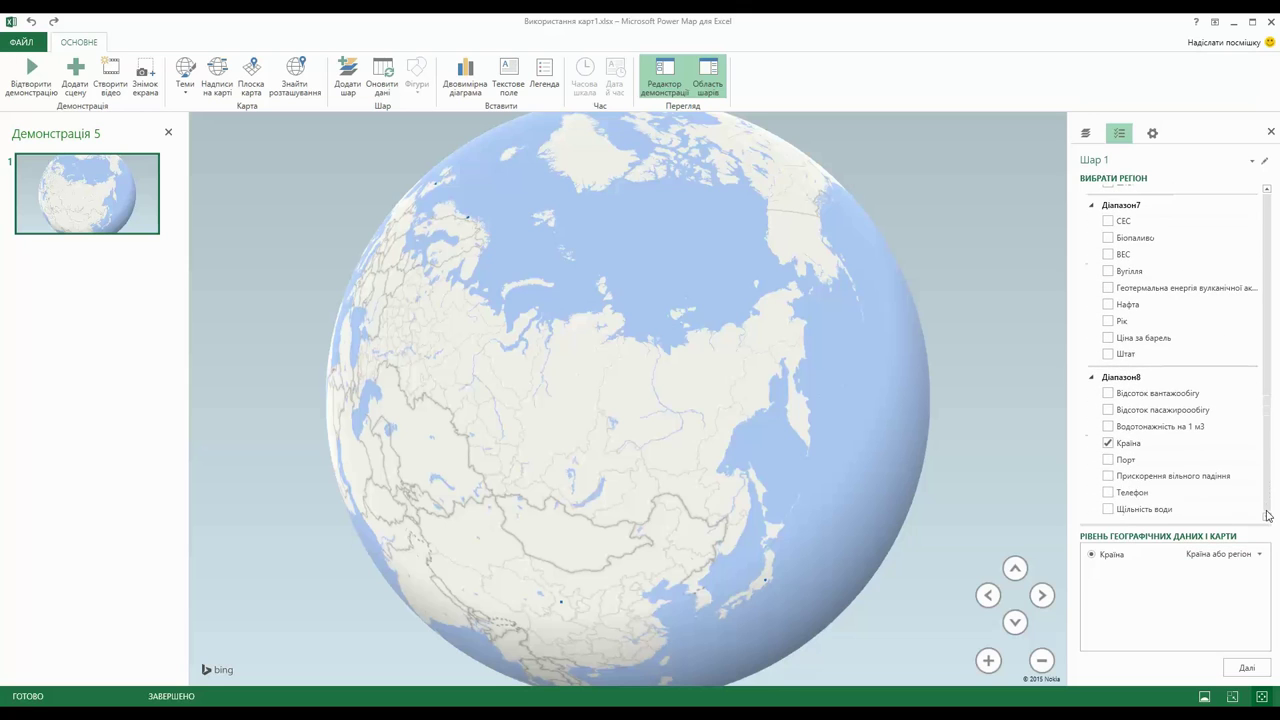
drag(670, 514, 685, 370)
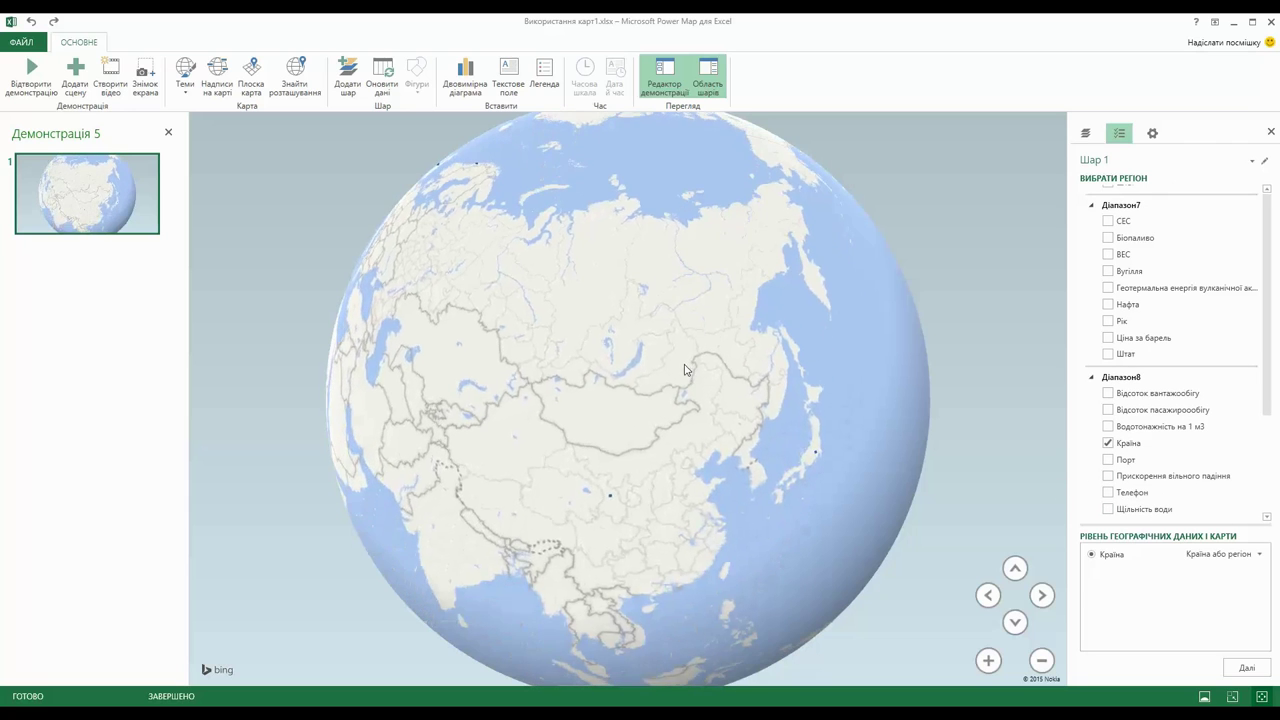
click(1108, 444)
click(1108, 459)
click(1261, 555)
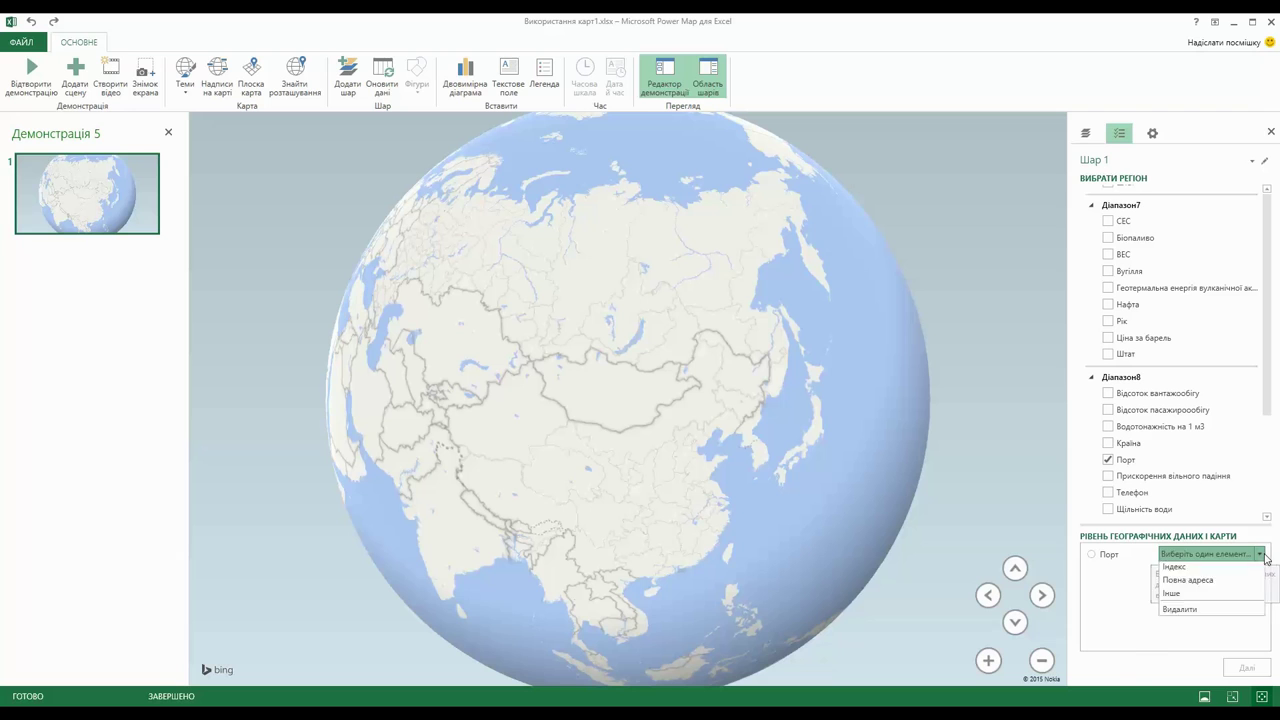
click(1197, 610)
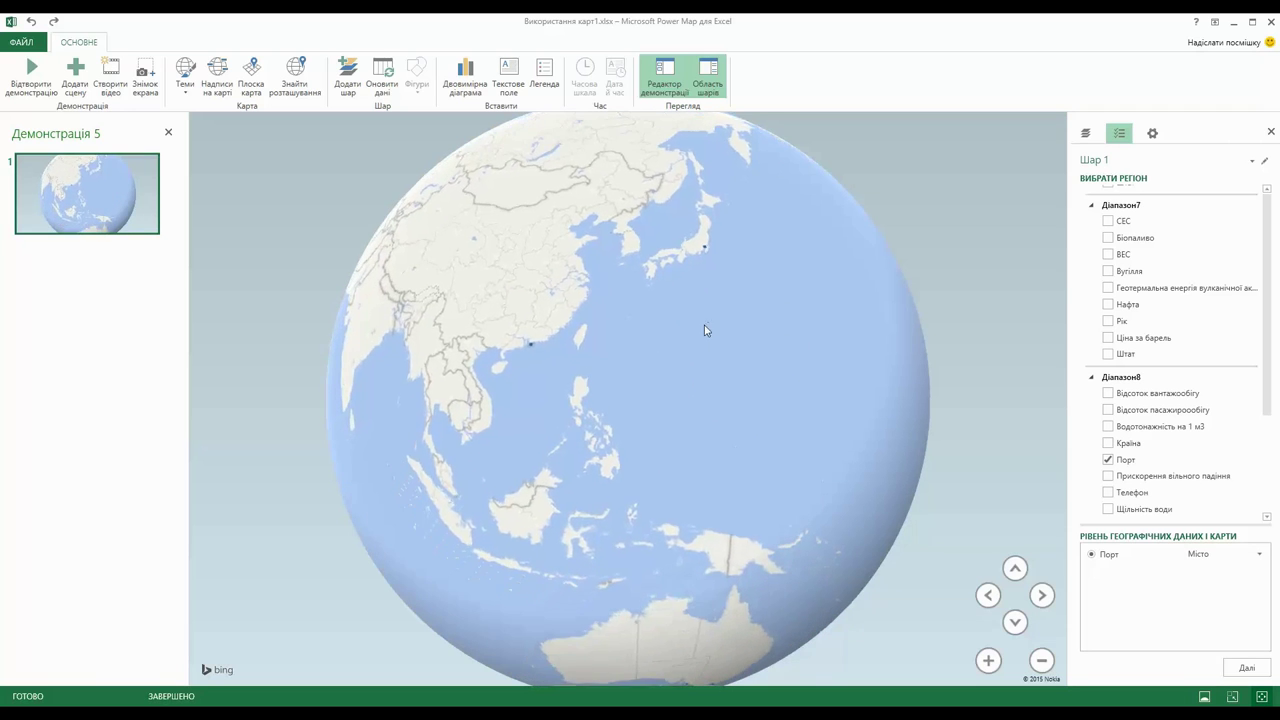
- Inspect the ports plotted around Australia and compare them with the country and port entries in the worksheet table
key(Down)
key(Down)
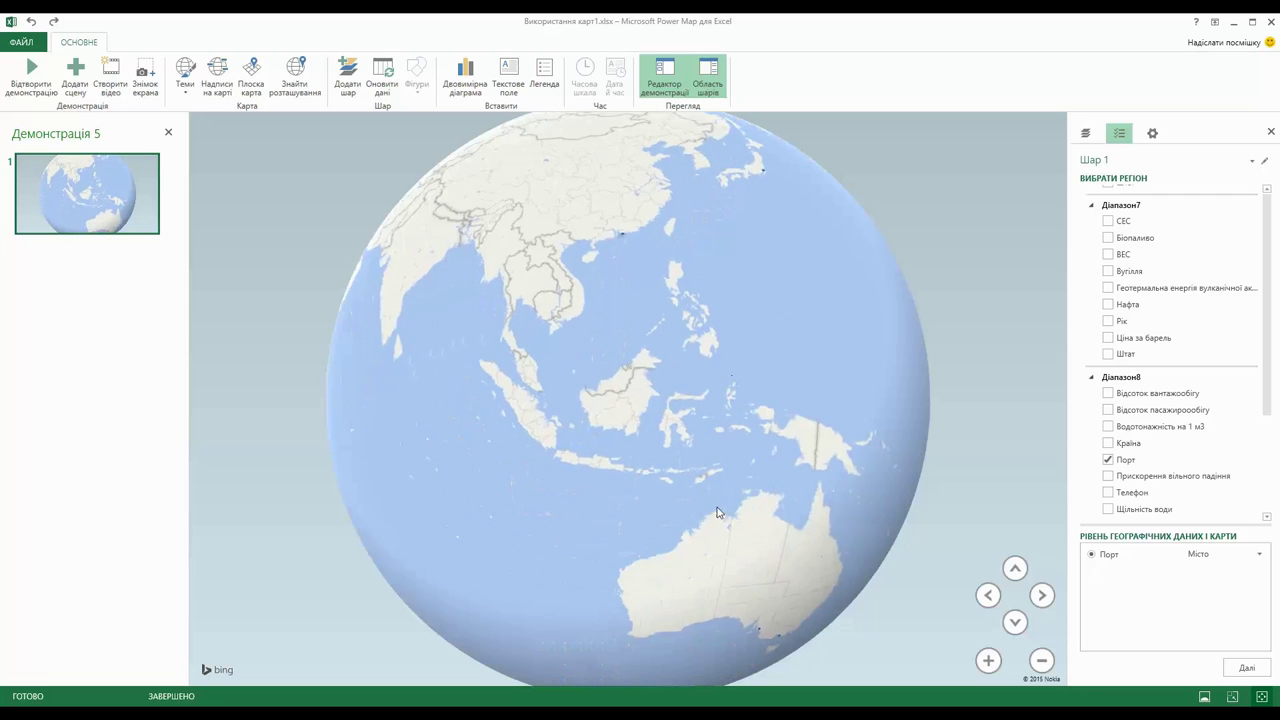
drag(738, 547, 722, 494)
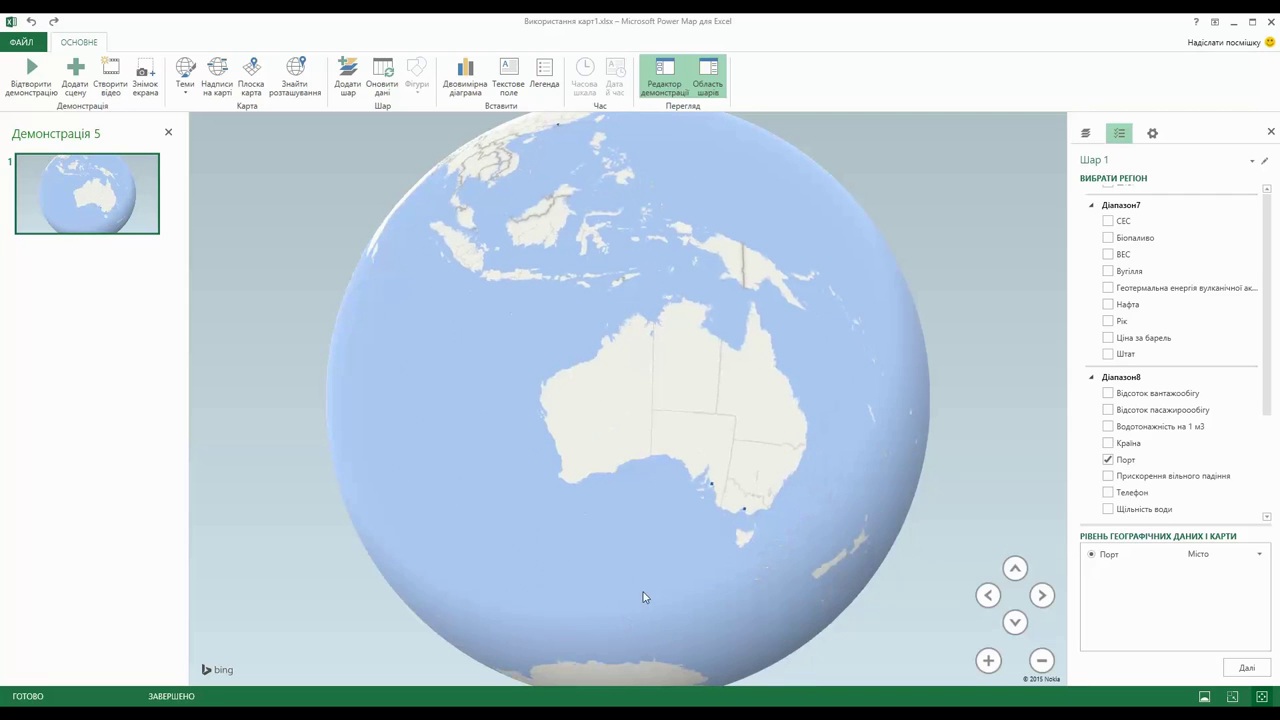
mouse_move(320, 700)
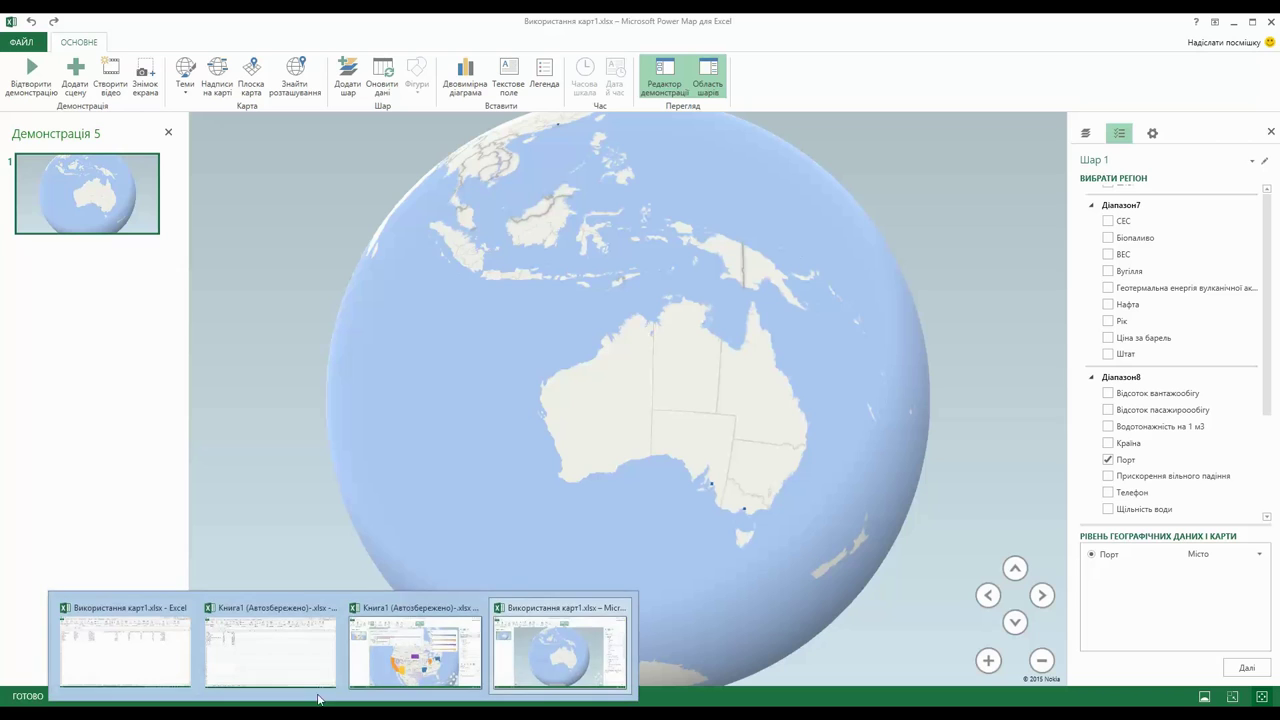
click(152, 663)
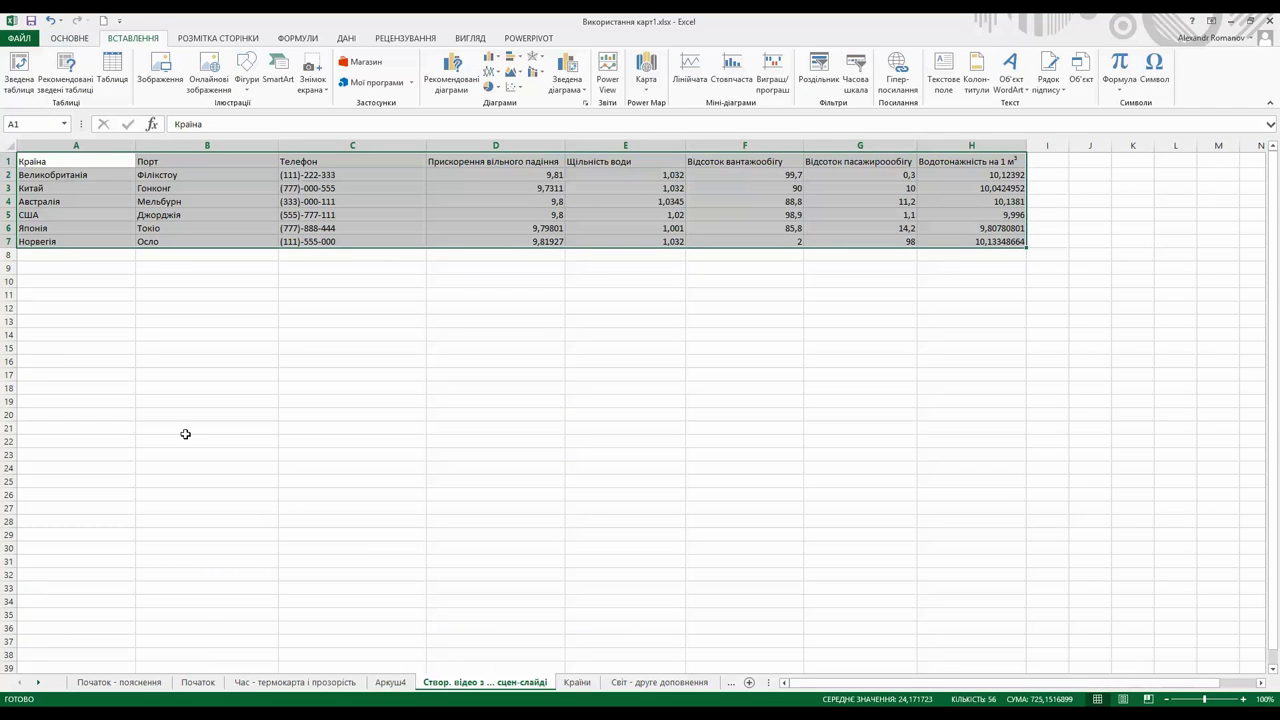
click(131, 229)
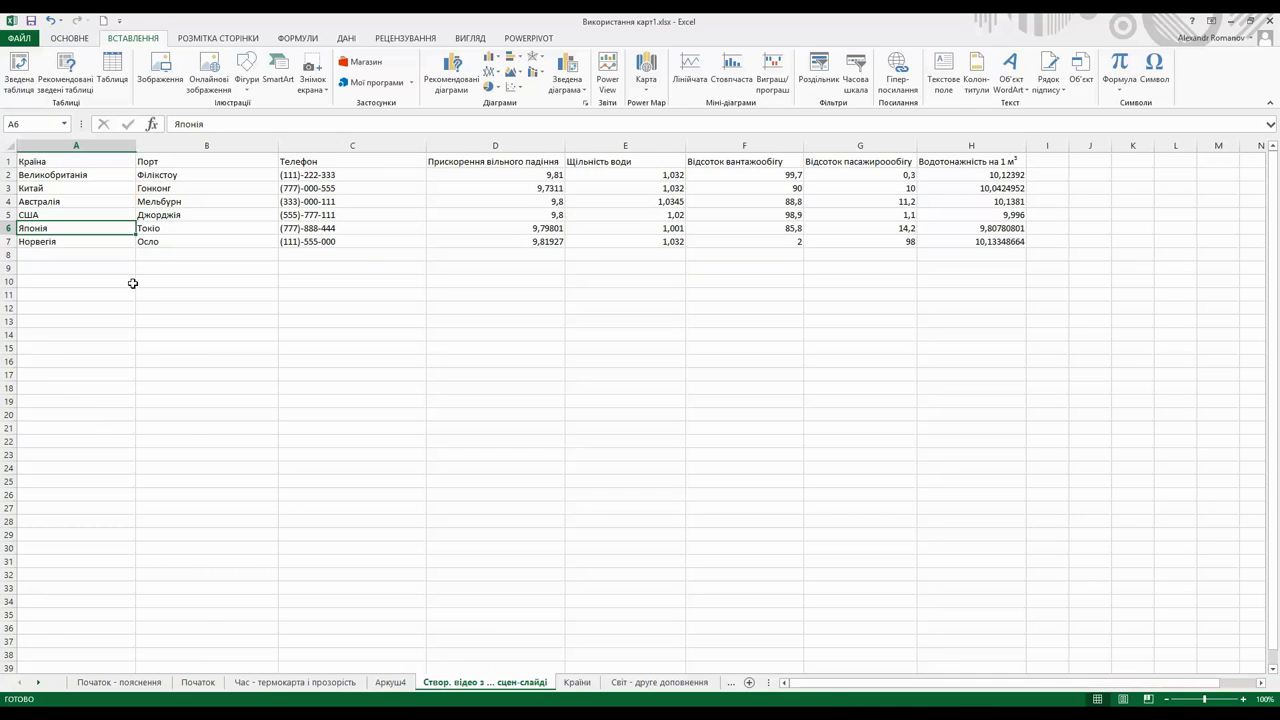
click(150, 202)
click(320, 712)
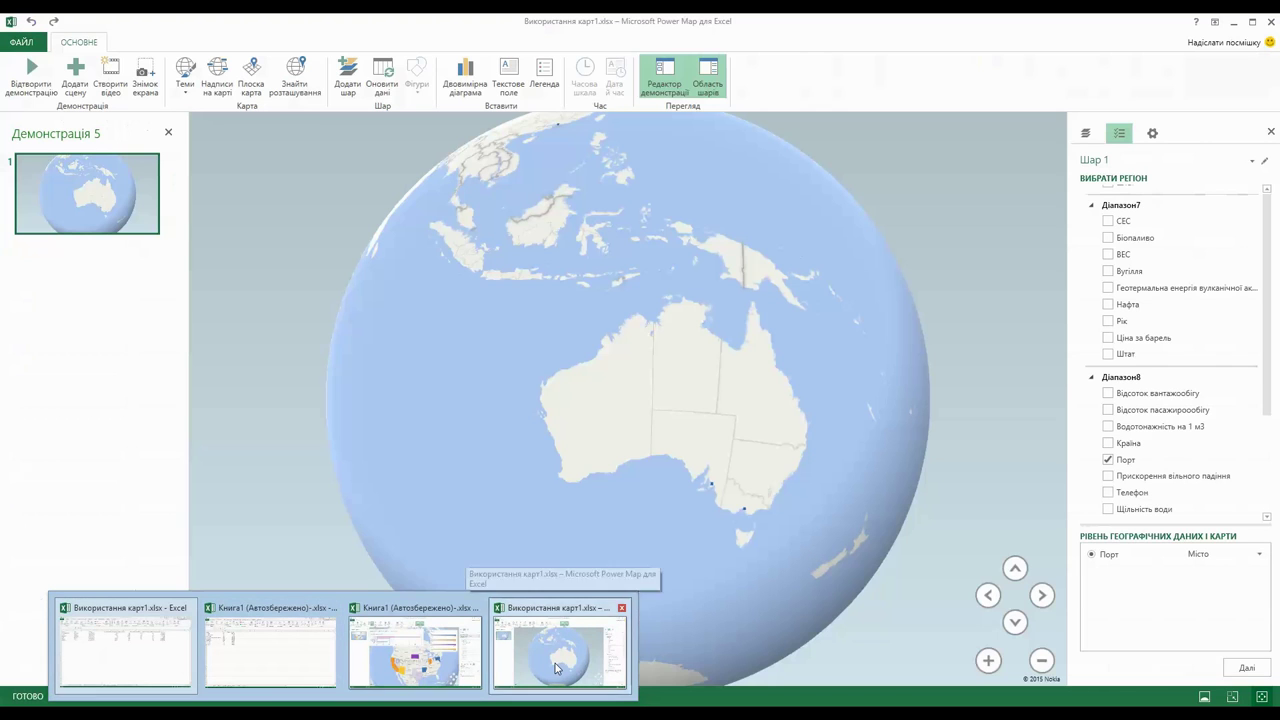
click(555, 663)
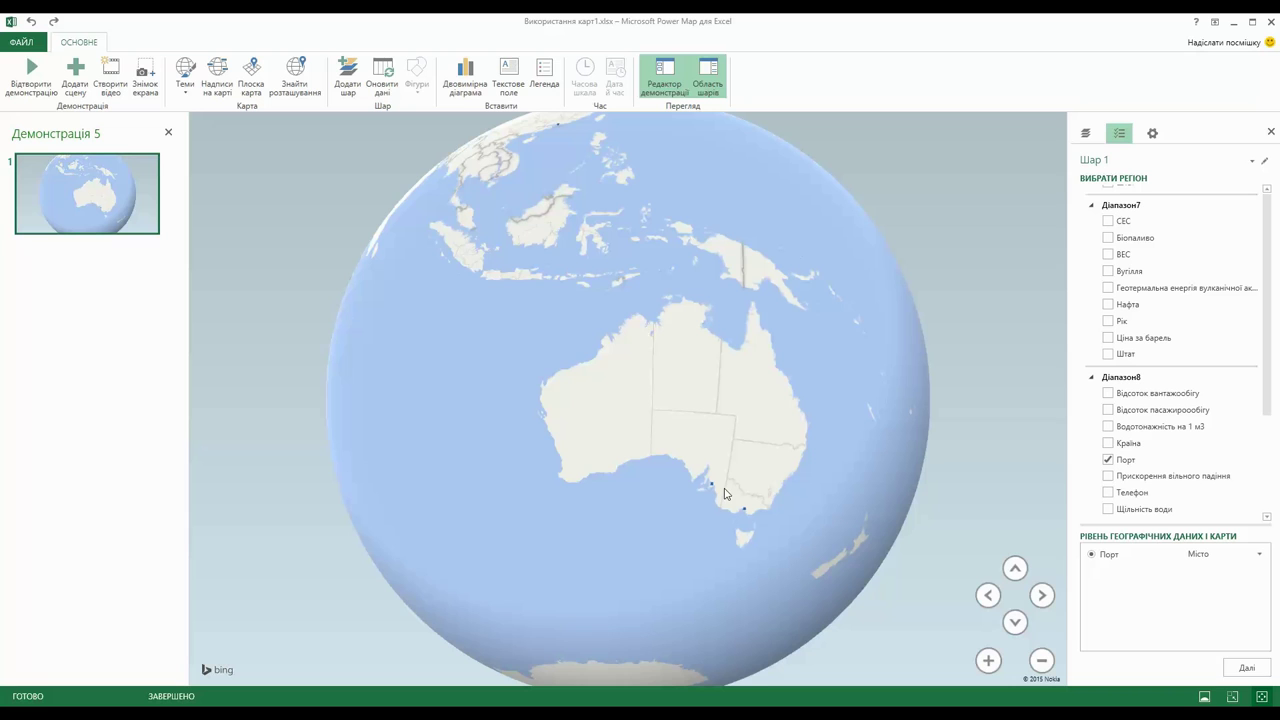
- Add Країна from Діапазон8 as a second geographic field and accept the geography mapped by Порт
click(1108, 444)
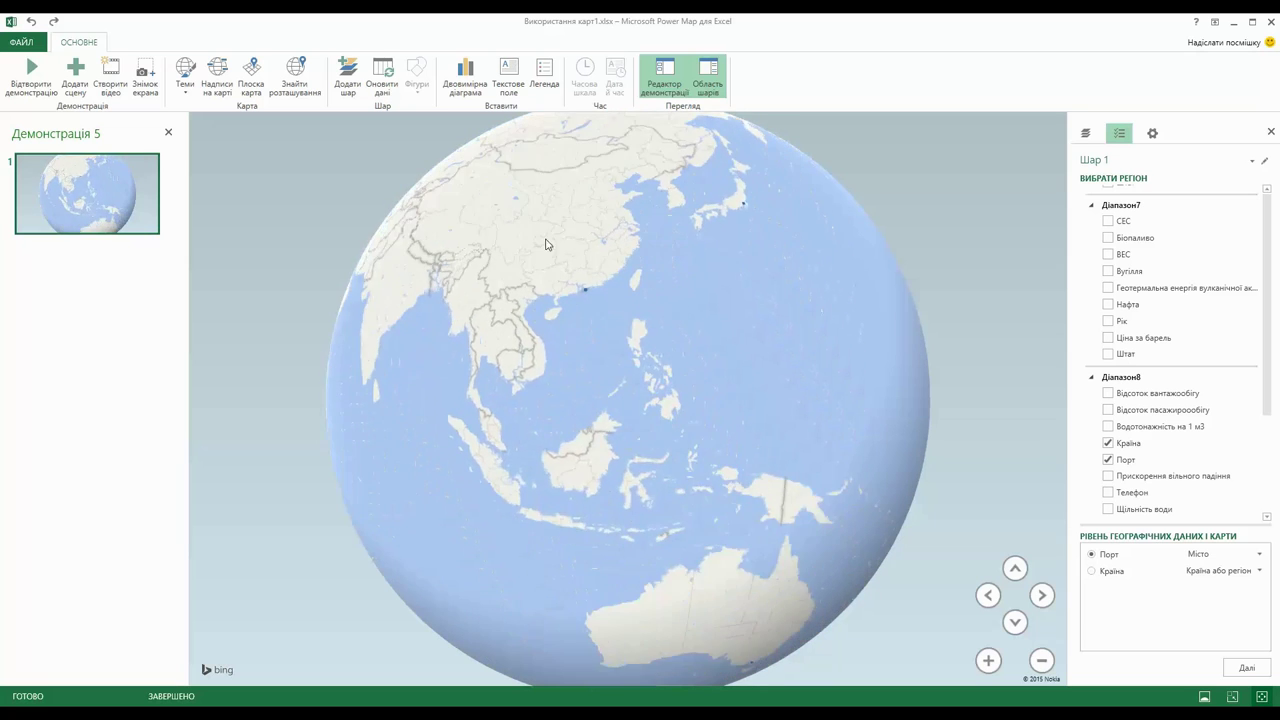
drag(673, 455, 800, 520)
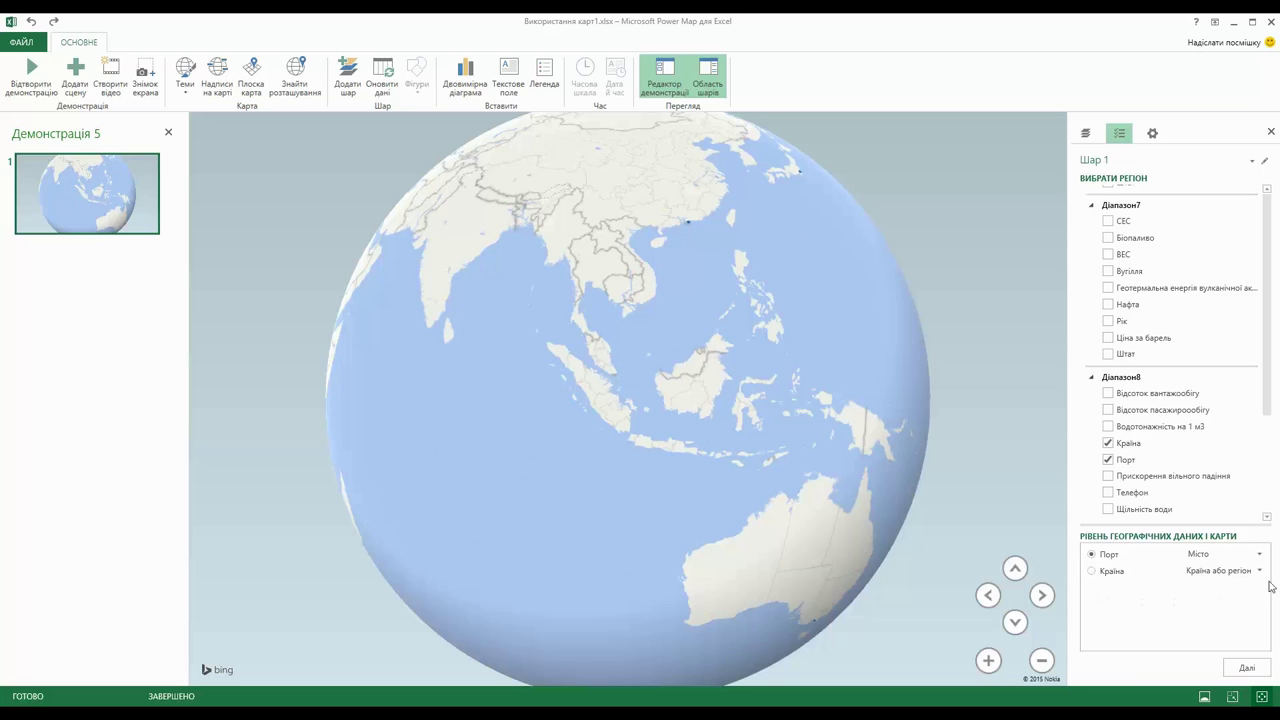
click(1245, 667)
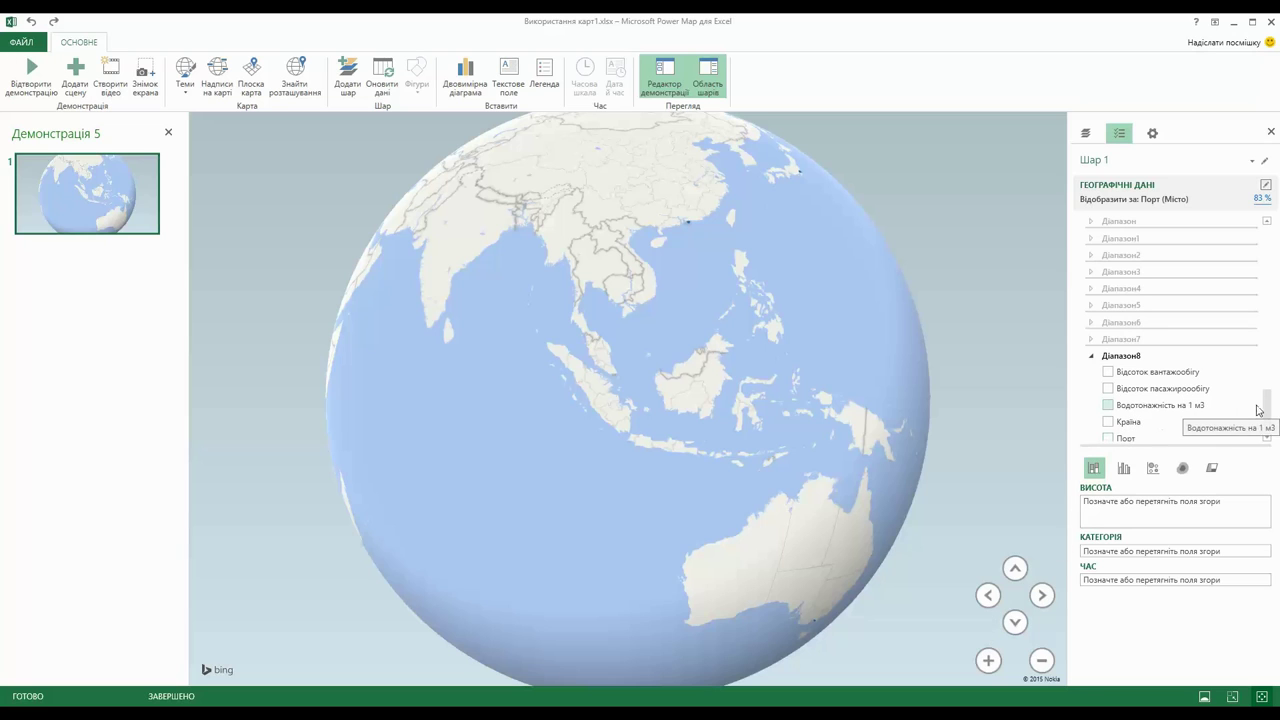
- Plot Водотонажність на 1 м3 from Діапазон8 as the height of the port columns
click(1108, 405)
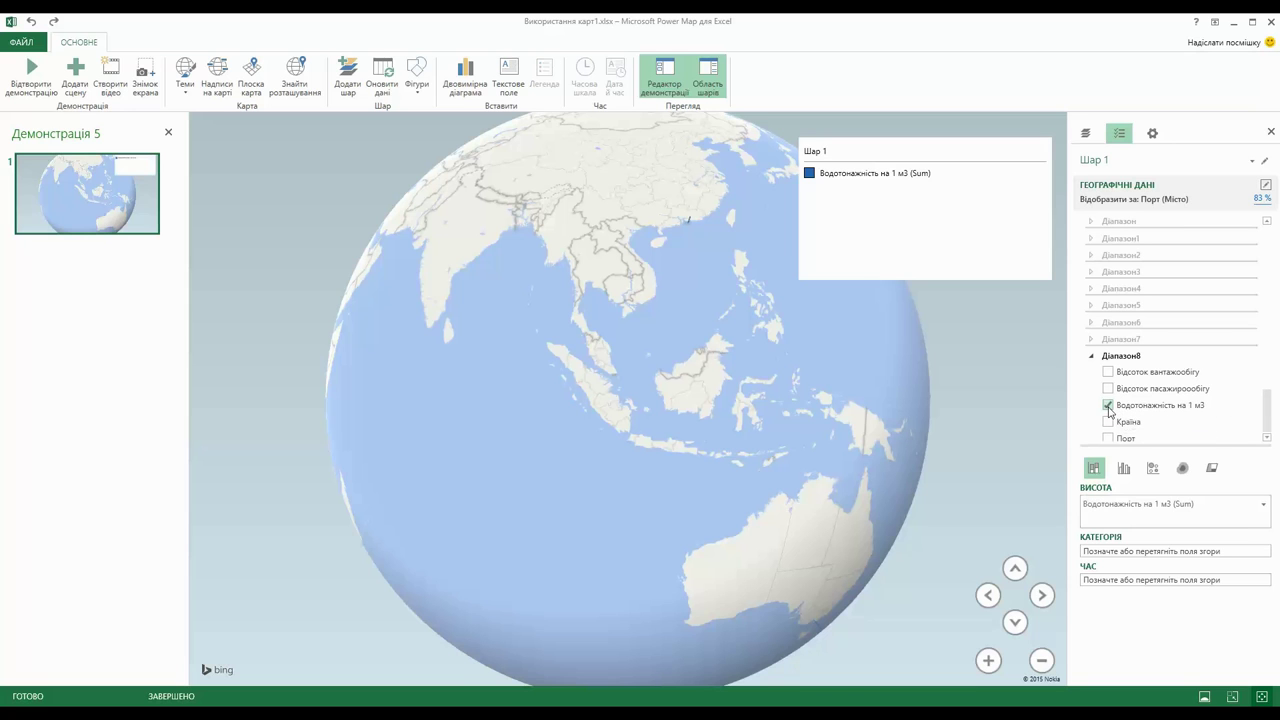
drag(755, 543, 738, 484)
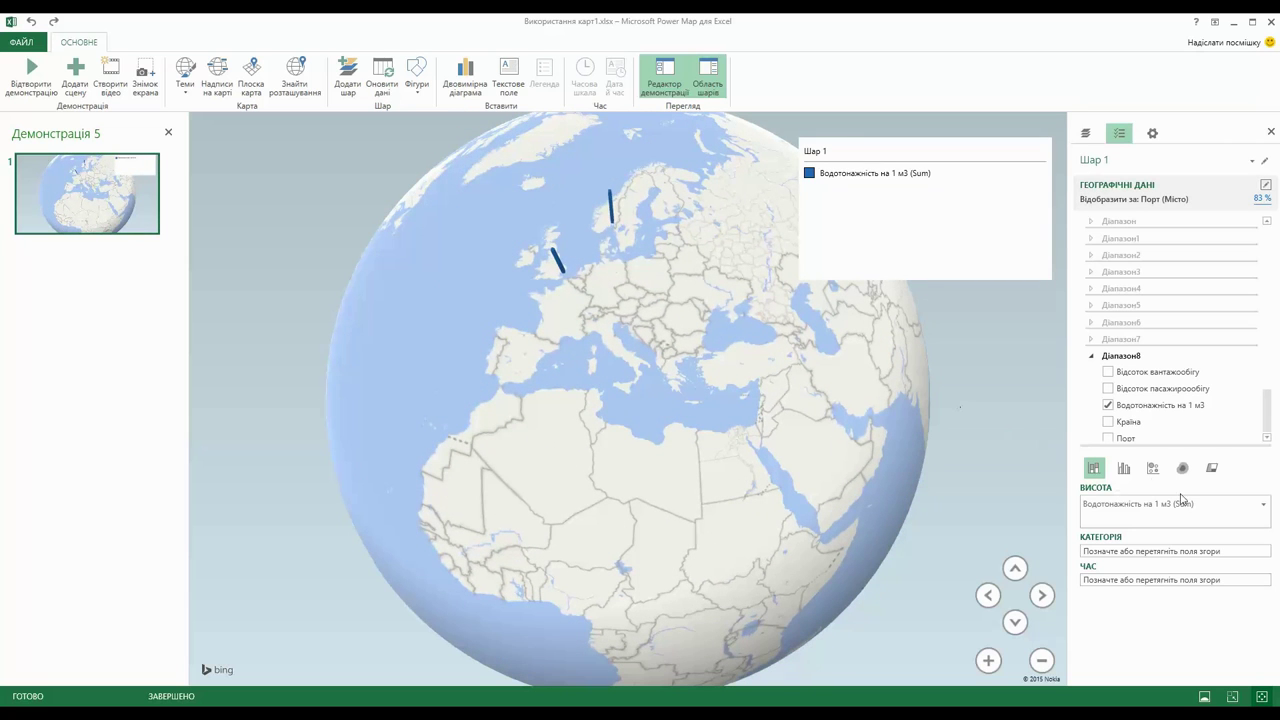
click(929, 264)
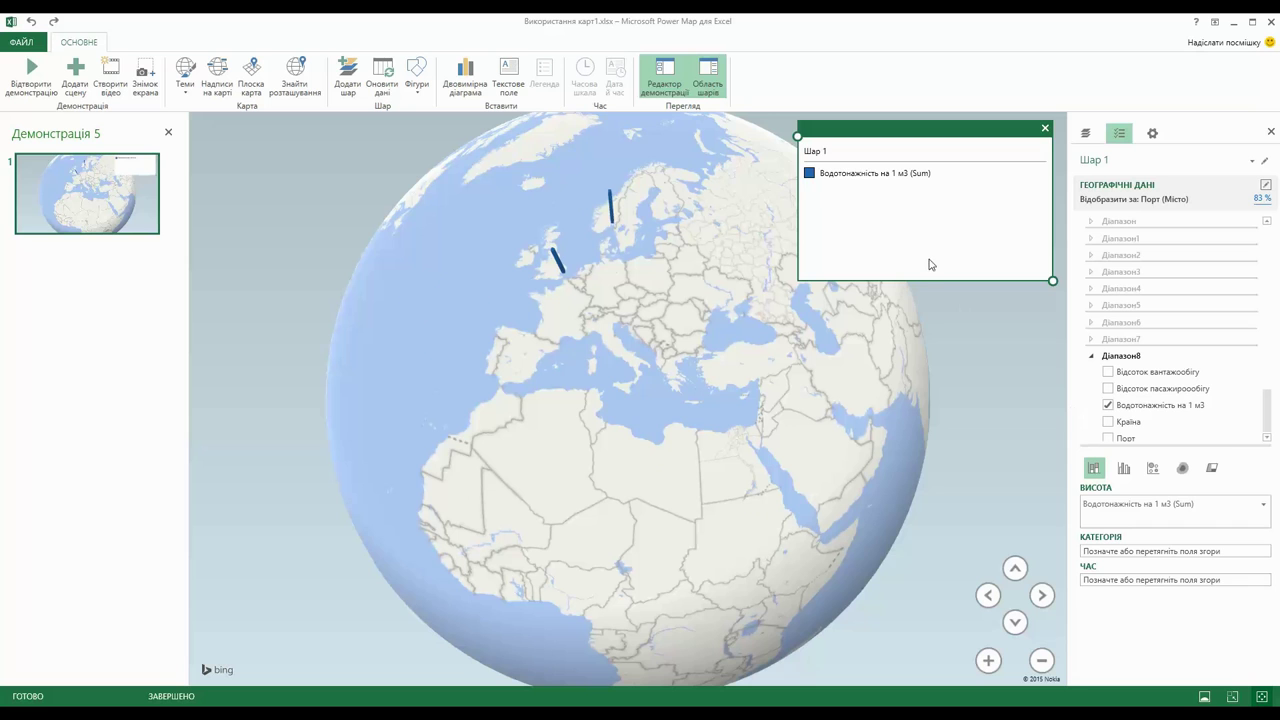
- Turn on map labels and frame the first scene on Europe with the United Kingdom and Norway port columns
drag(615, 359, 327, 254)
click(220, 88)
scroll(591, 316, up, 5)
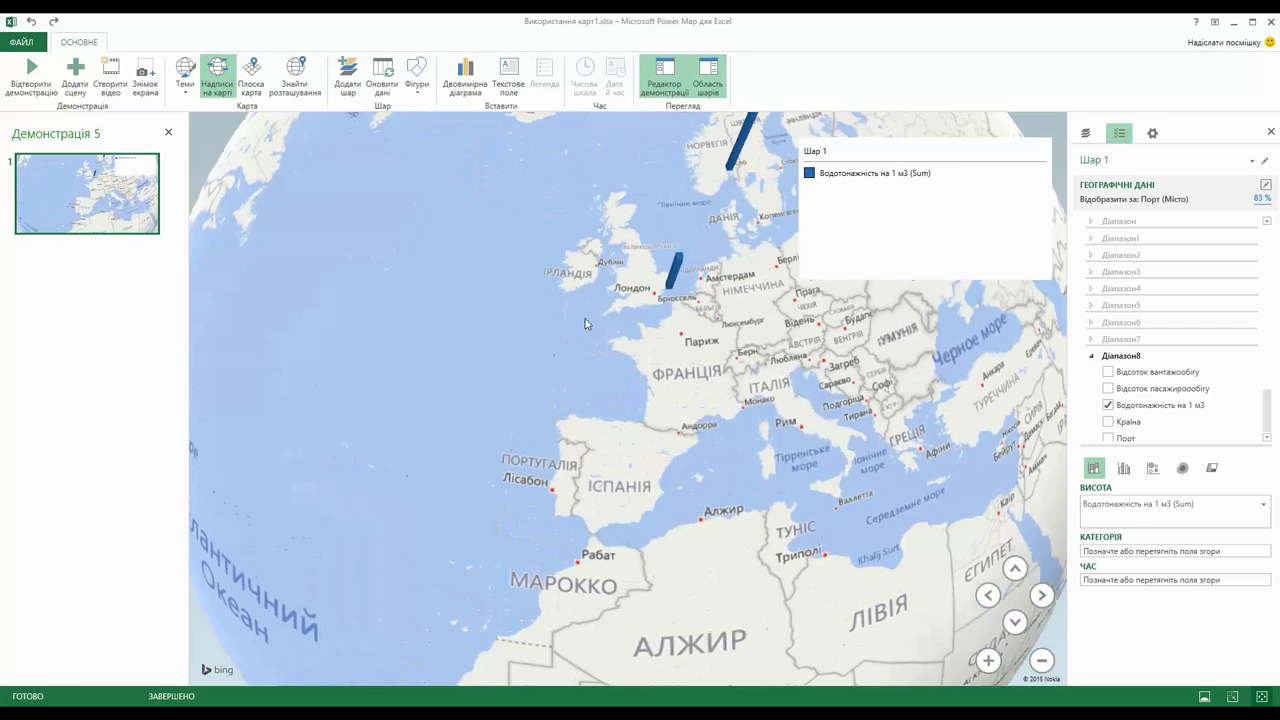
drag(591, 316, 506, 367)
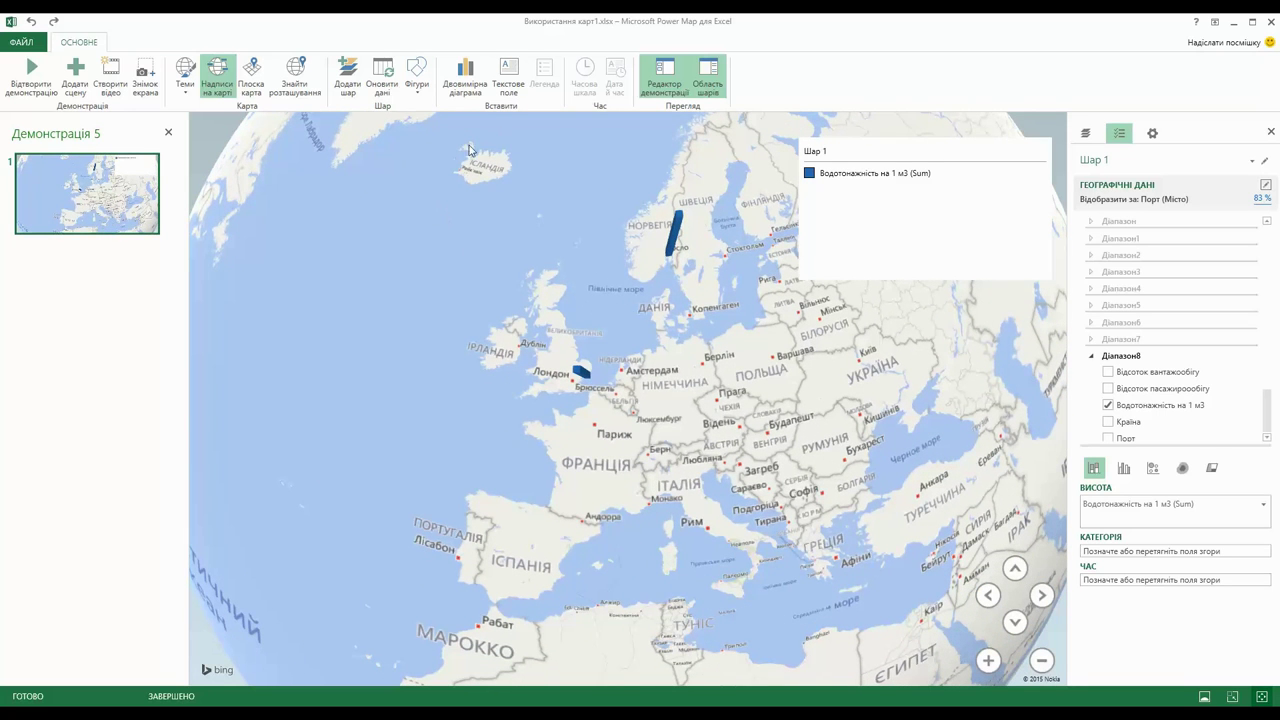
drag(528, 280, 485, 262)
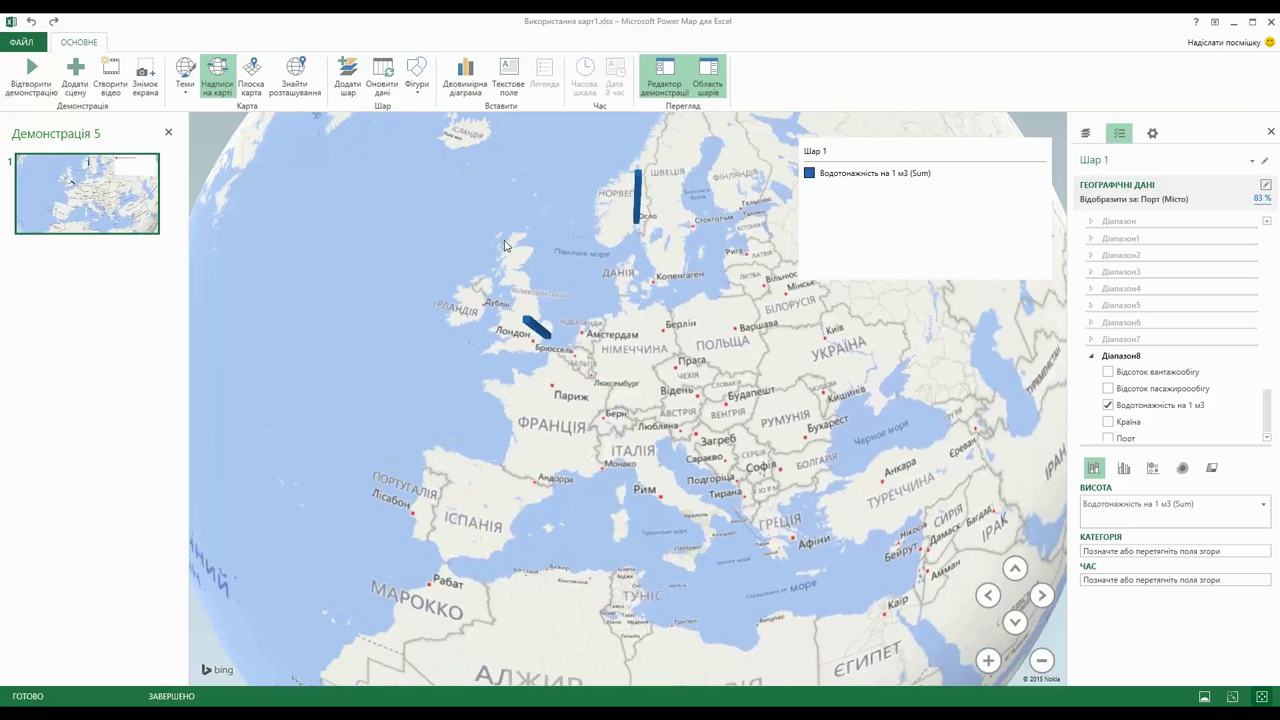
- Add a second scene to the tour and frame it on East Asia with the Hong Kong port column
click(73, 88)
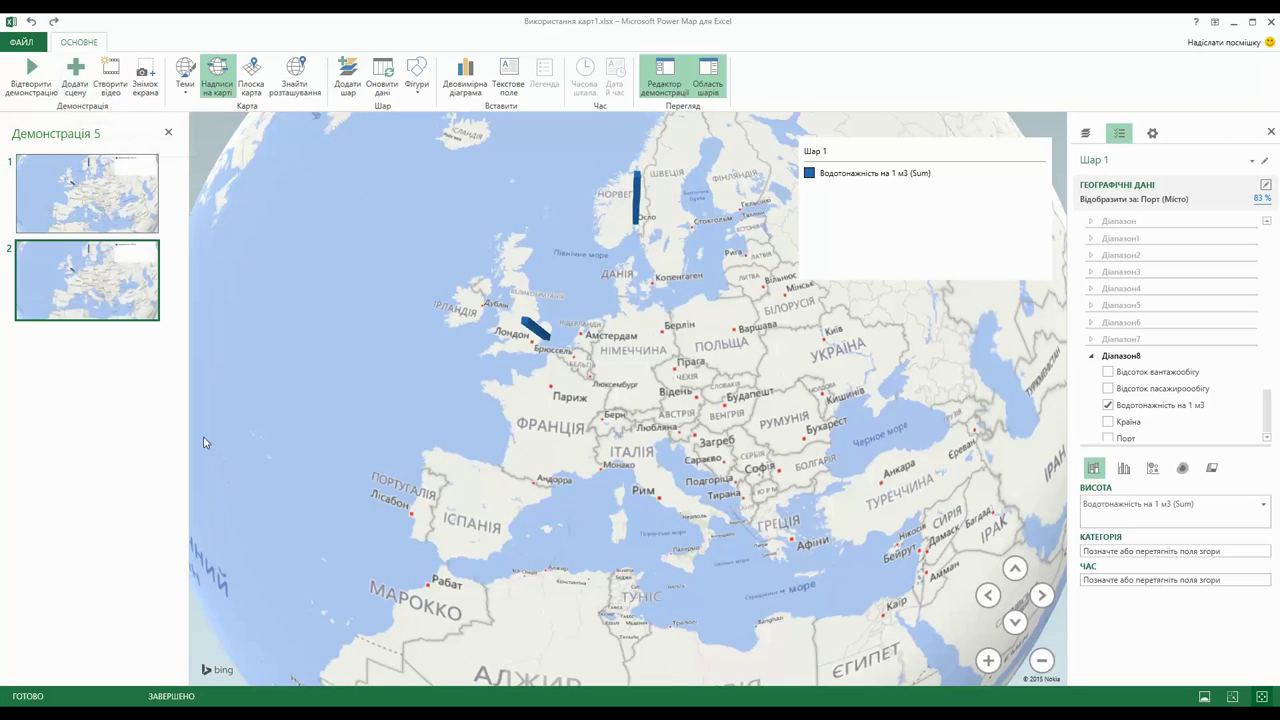
drag(830, 410, 567, 518)
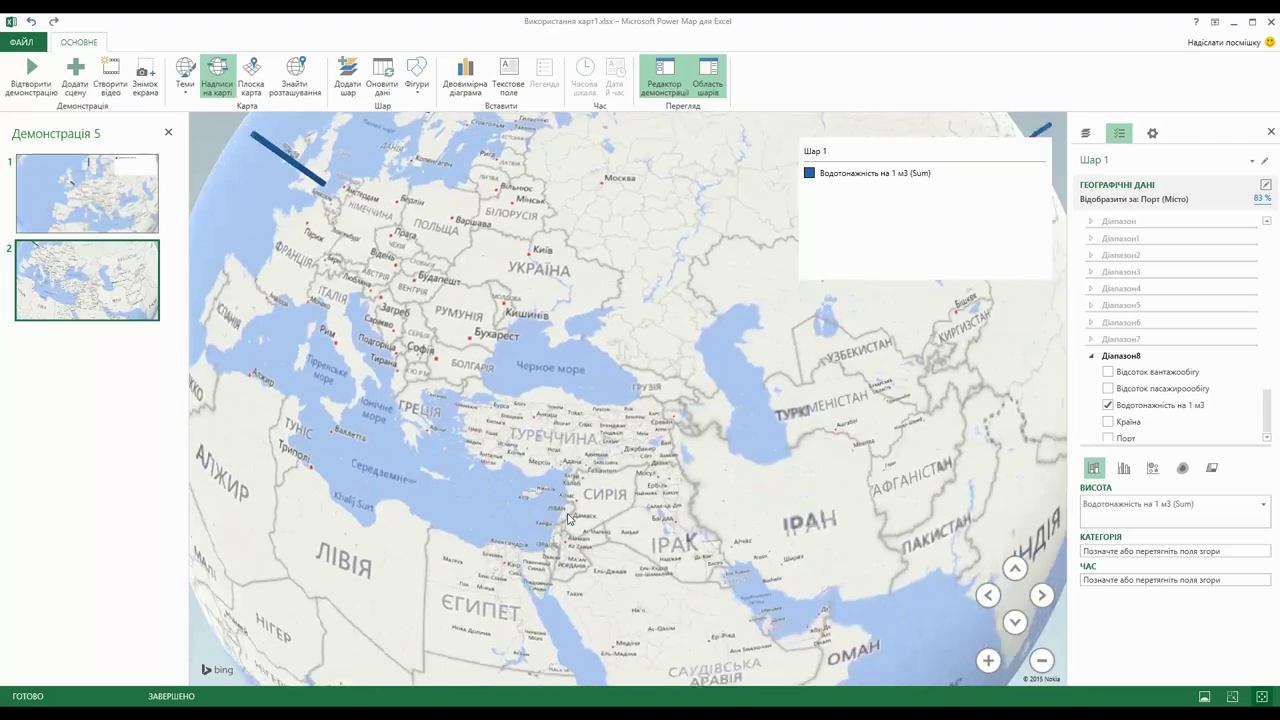
drag(900, 545, 720, 470)
drag(930, 500, 690, 500)
drag(900, 450, 700, 300)
drag(935, 510, 646, 452)
- Add a third scene framed on China, Japan and the Philippines with the Hong Kong and Tokyo port columns
click(78, 75)
drag(536, 518, 585, 373)
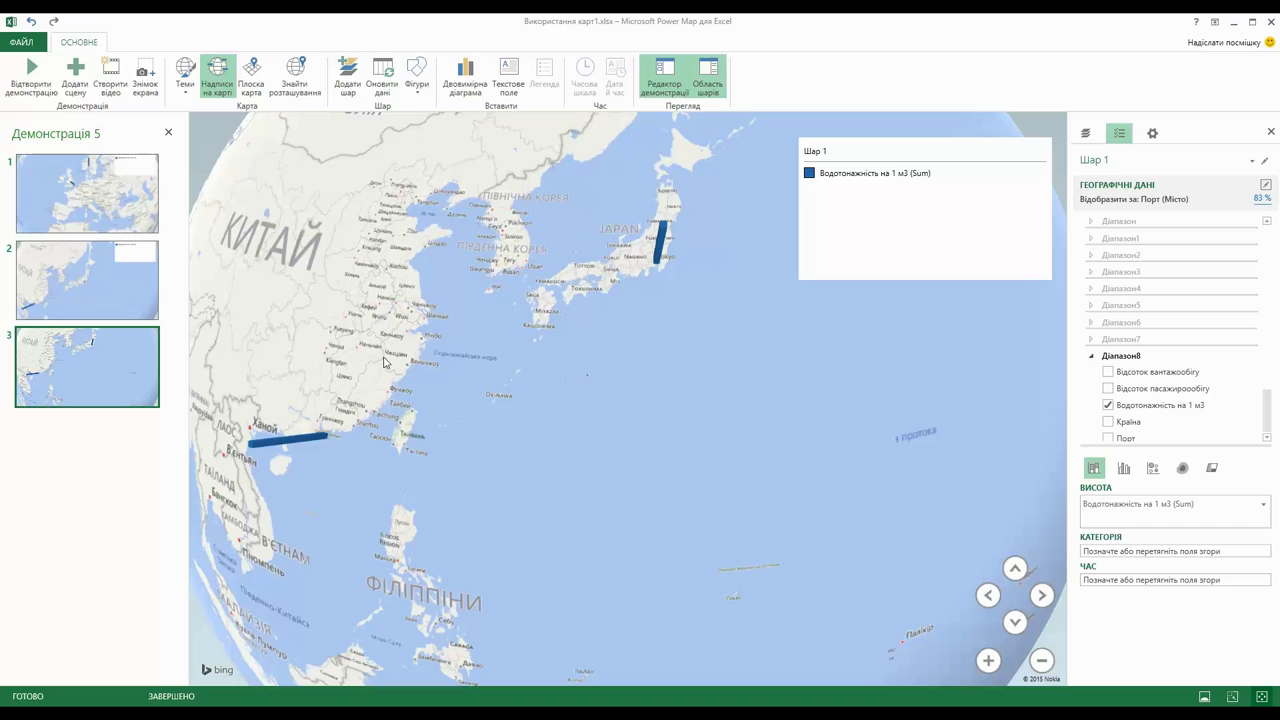
drag(453, 373, 463, 349)
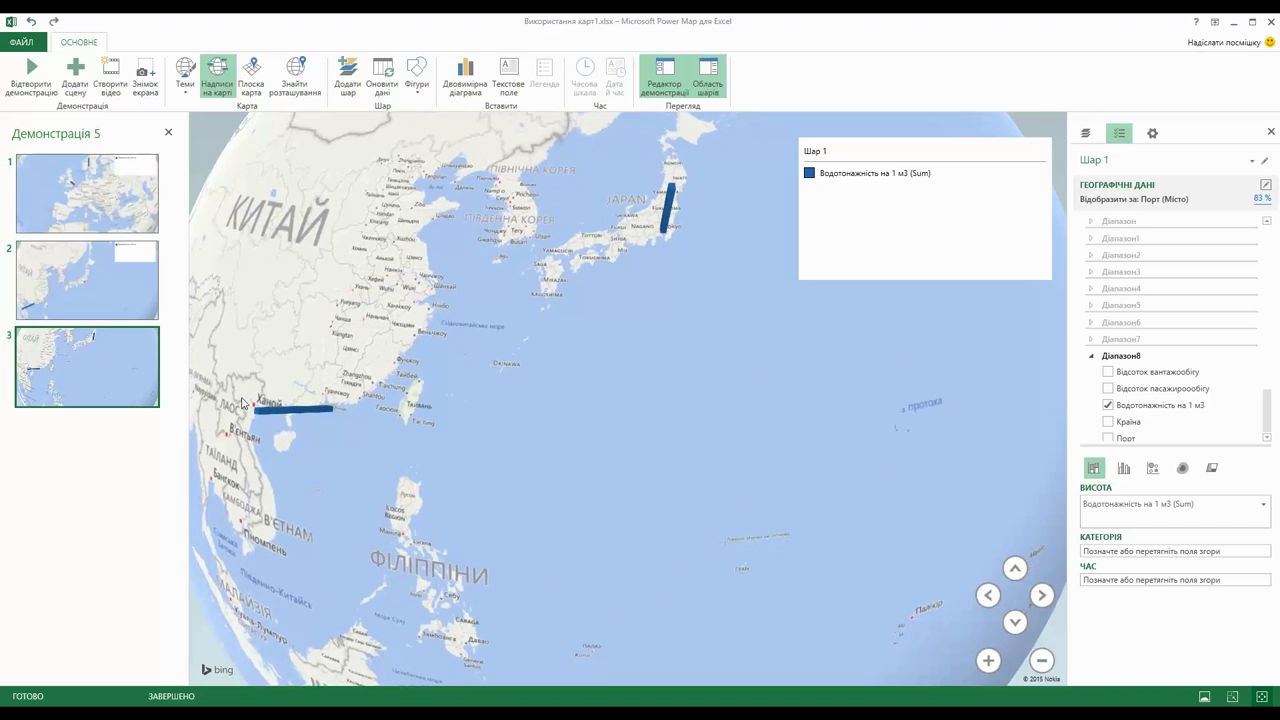
- Add a fourth scene with a tilted view of Southeast Asia and China around the Hong Kong port column
click(78, 75)
drag(410, 412, 783, 341)
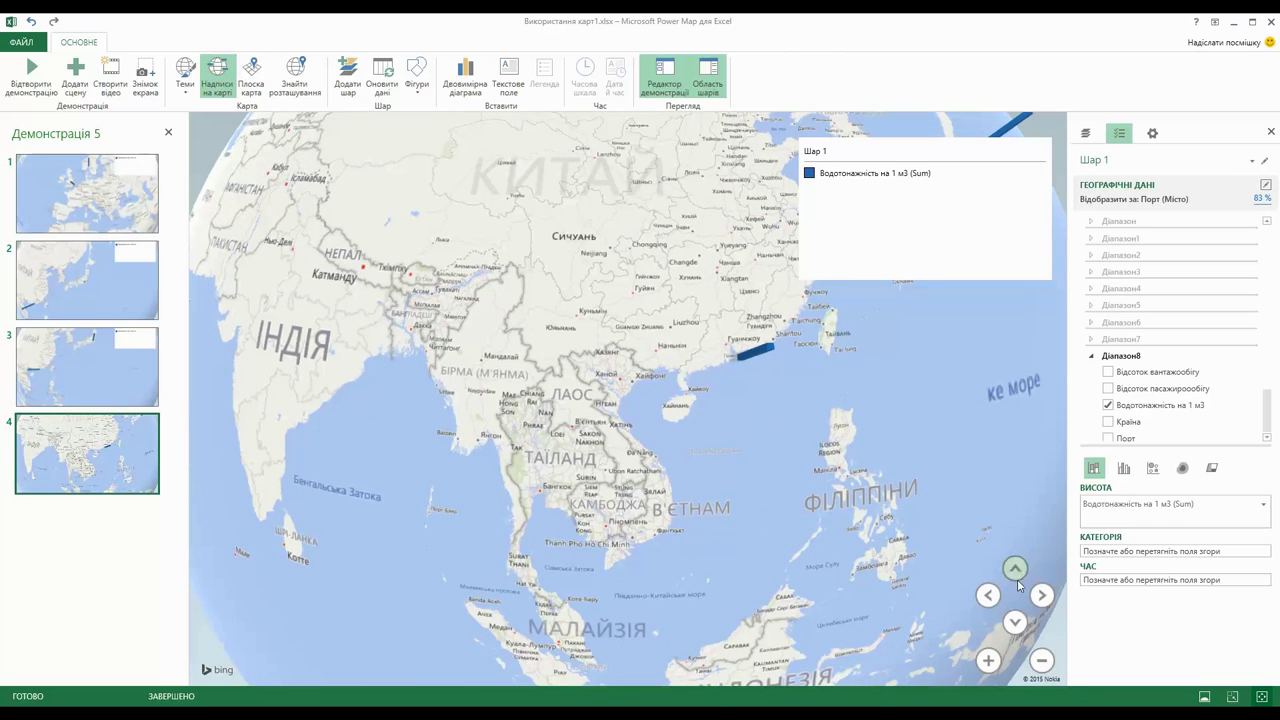
click(1015, 622)
click(1015, 622)
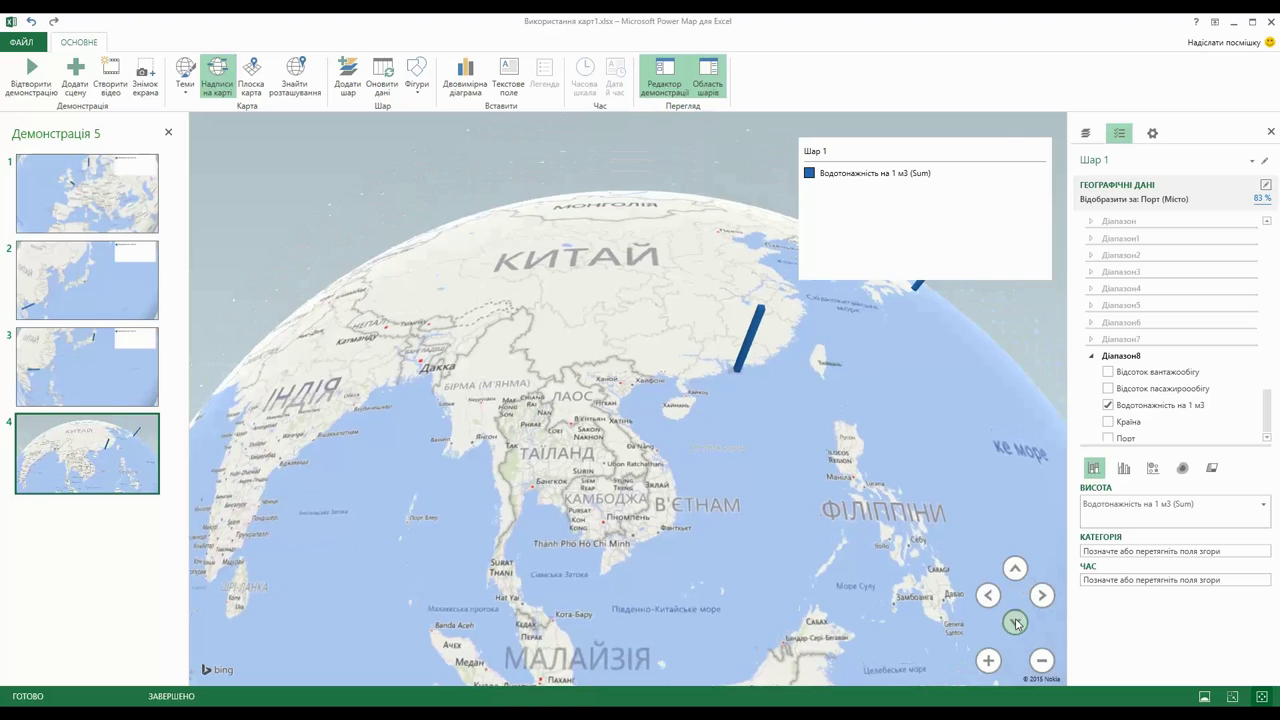
- Add a fifth scene to the tour and frame it on Australia with its southeastern port column
click(75, 80)
drag(700, 660, 786, 420)
scroll(680, 546, down, 3)
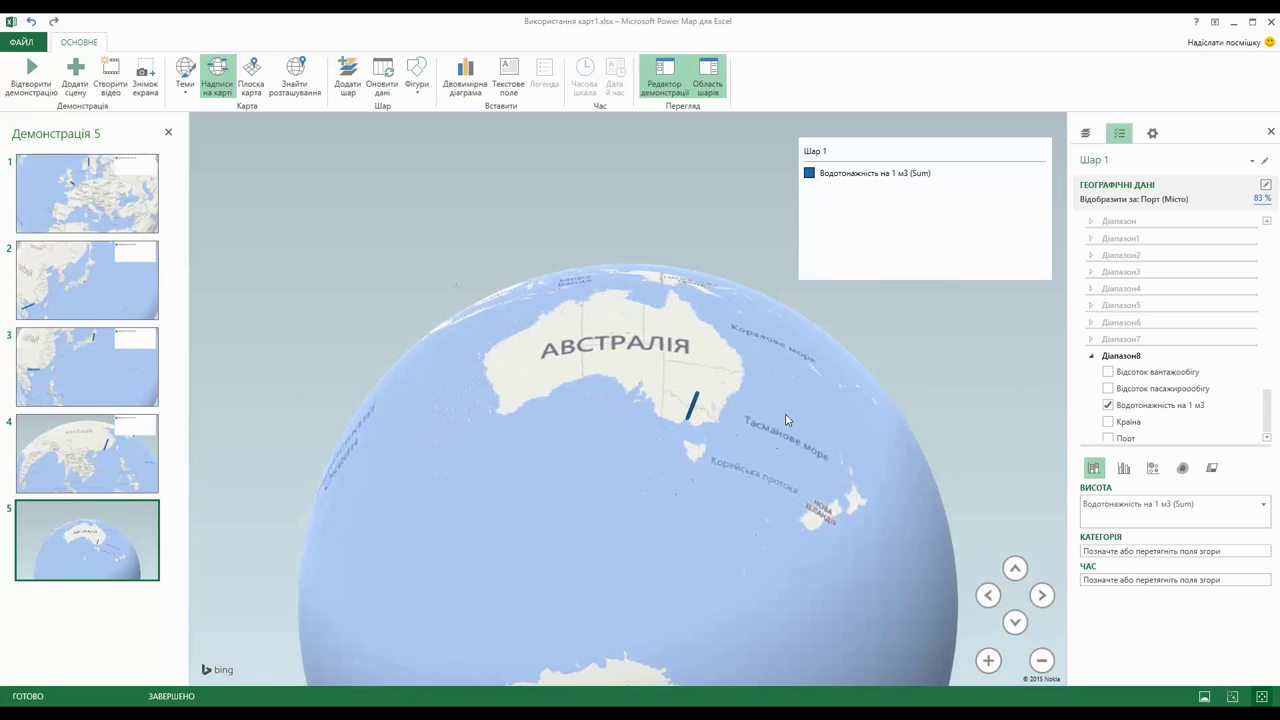
- Add a sixth scene with a tilted view of North America around the port column on the northwestern US coast
click(84, 77)
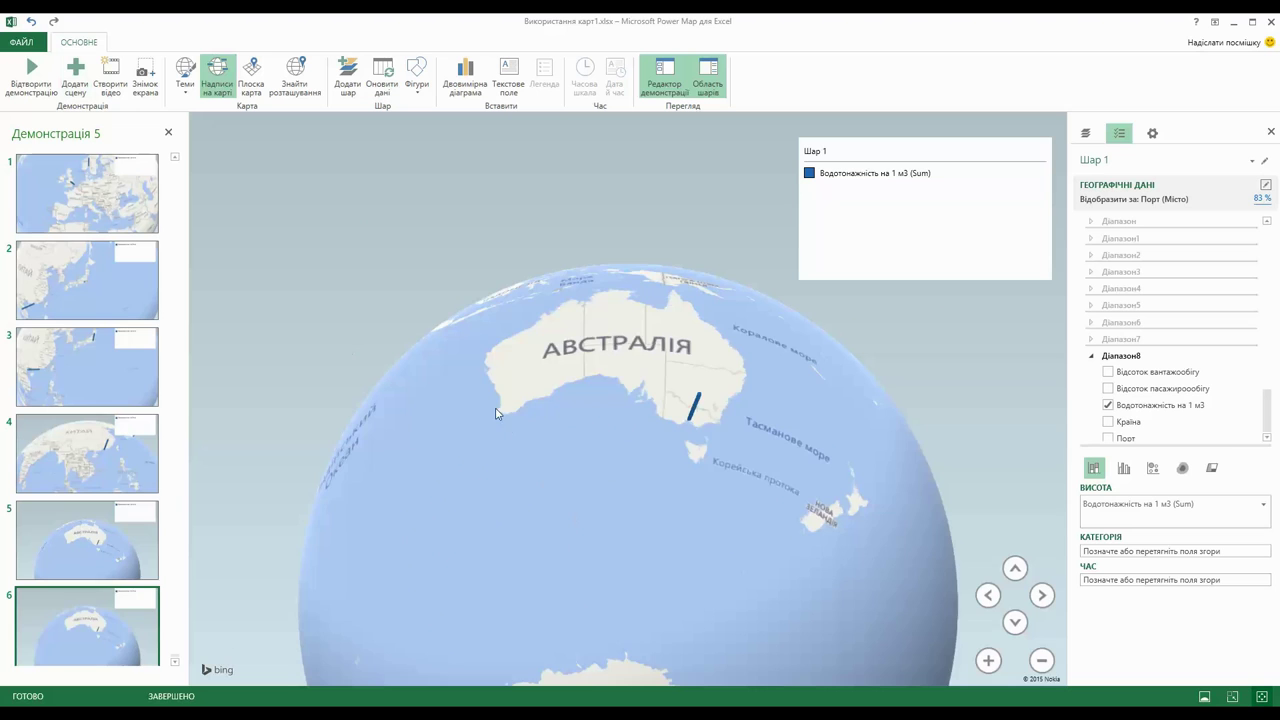
drag(497, 412, 777, 606)
drag(505, 414, 565, 527)
drag(498, 505, 620, 600)
scroll(624, 612, down, 5)
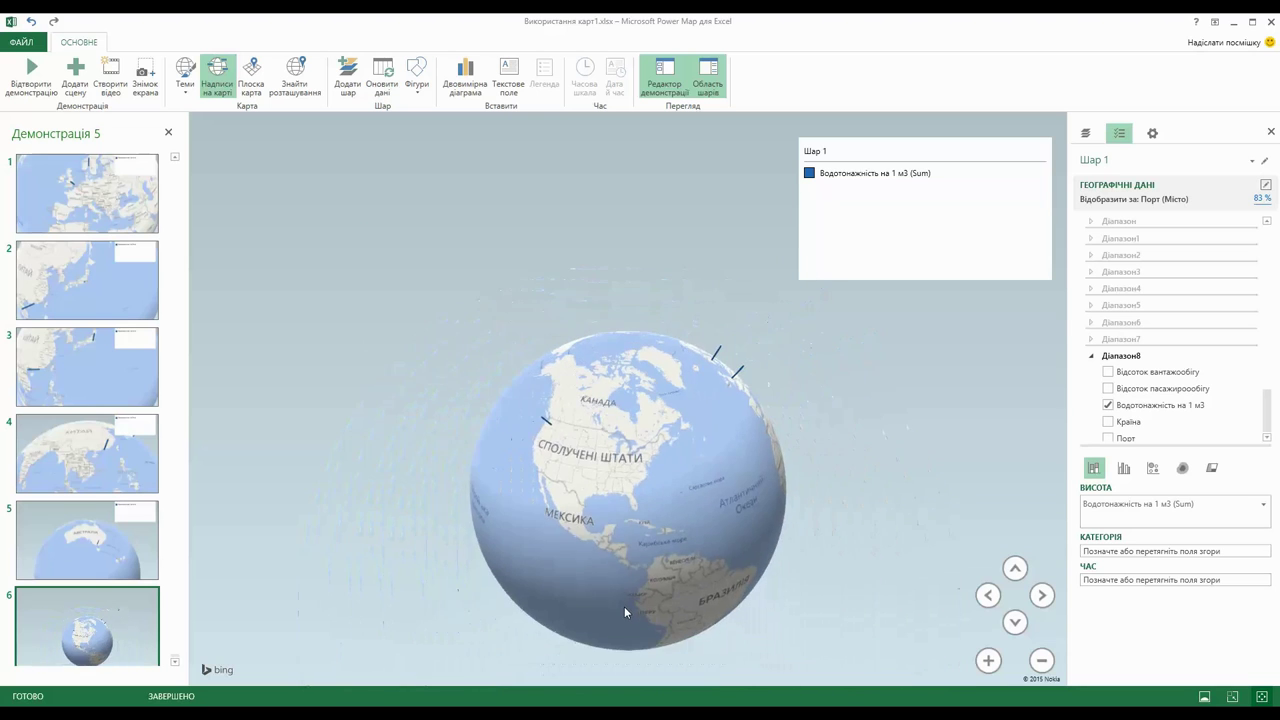
scroll(619, 560, up, 3)
scroll(556, 470, up, 3)
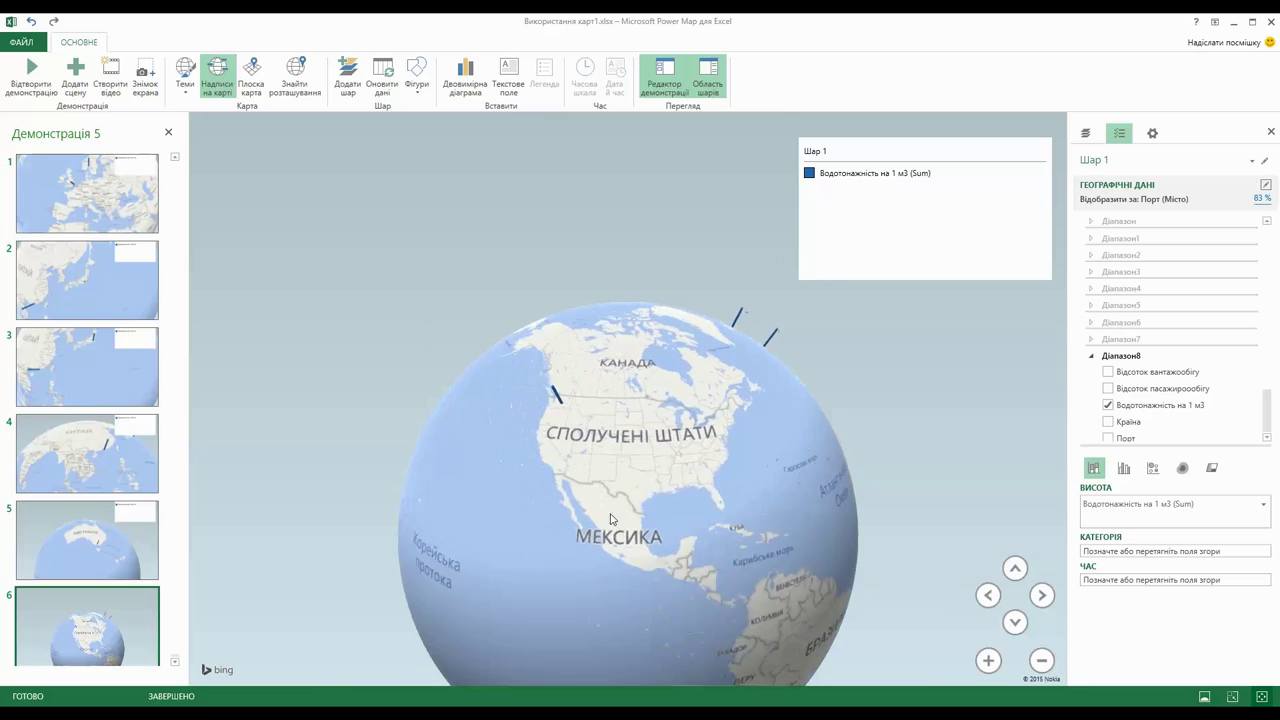
scroll(578, 520, up, 3)
scroll(580, 516, up, 2)
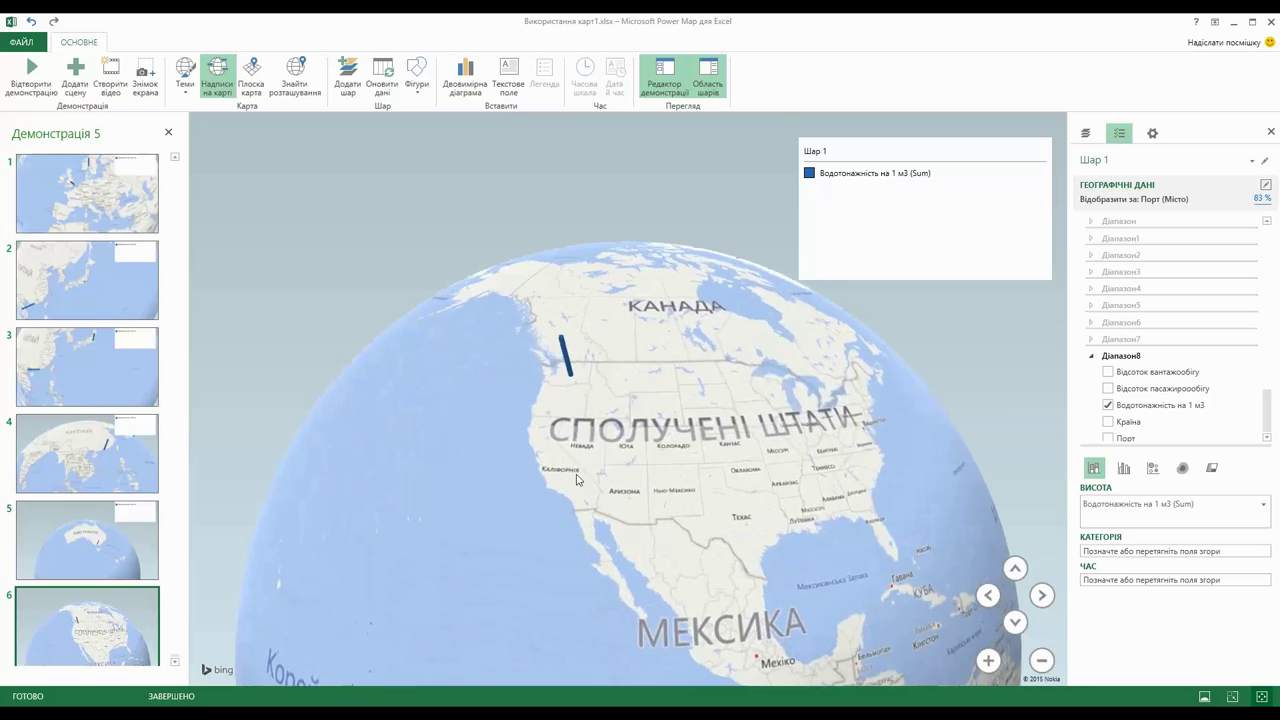
scroll(556, 560, up, 3)
drag(550, 573, 503, 497)
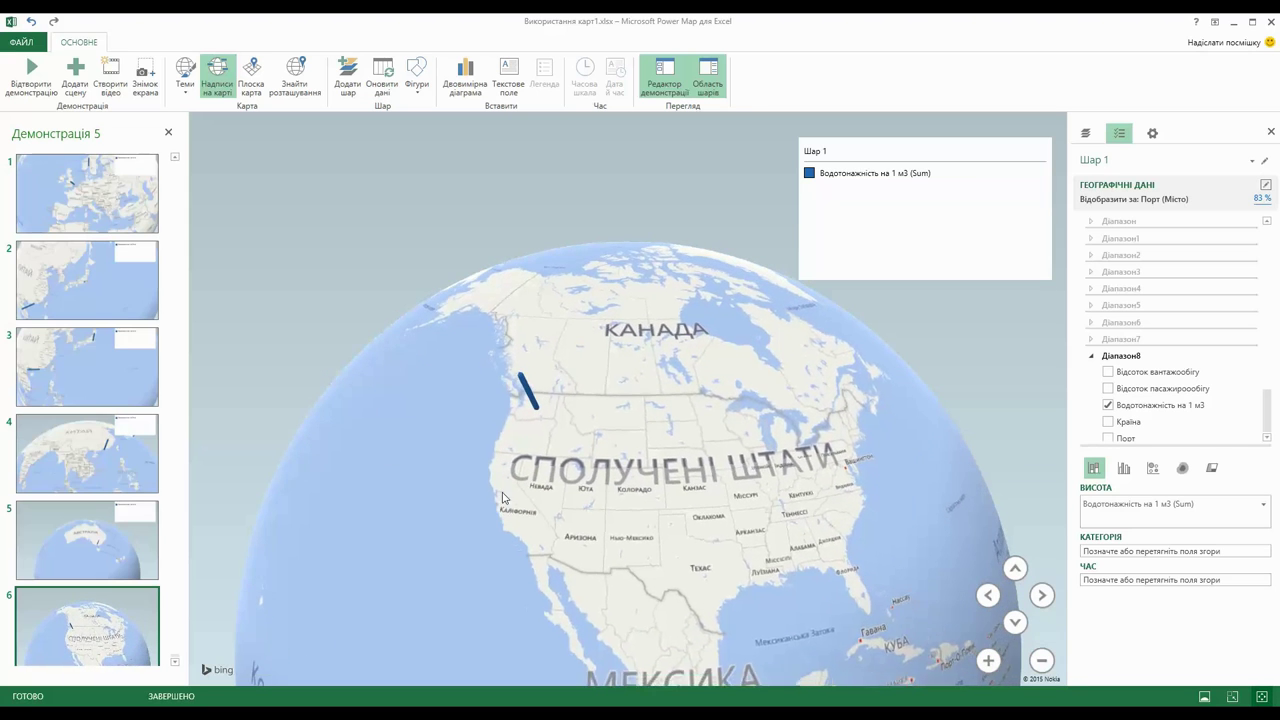
click(1014, 622)
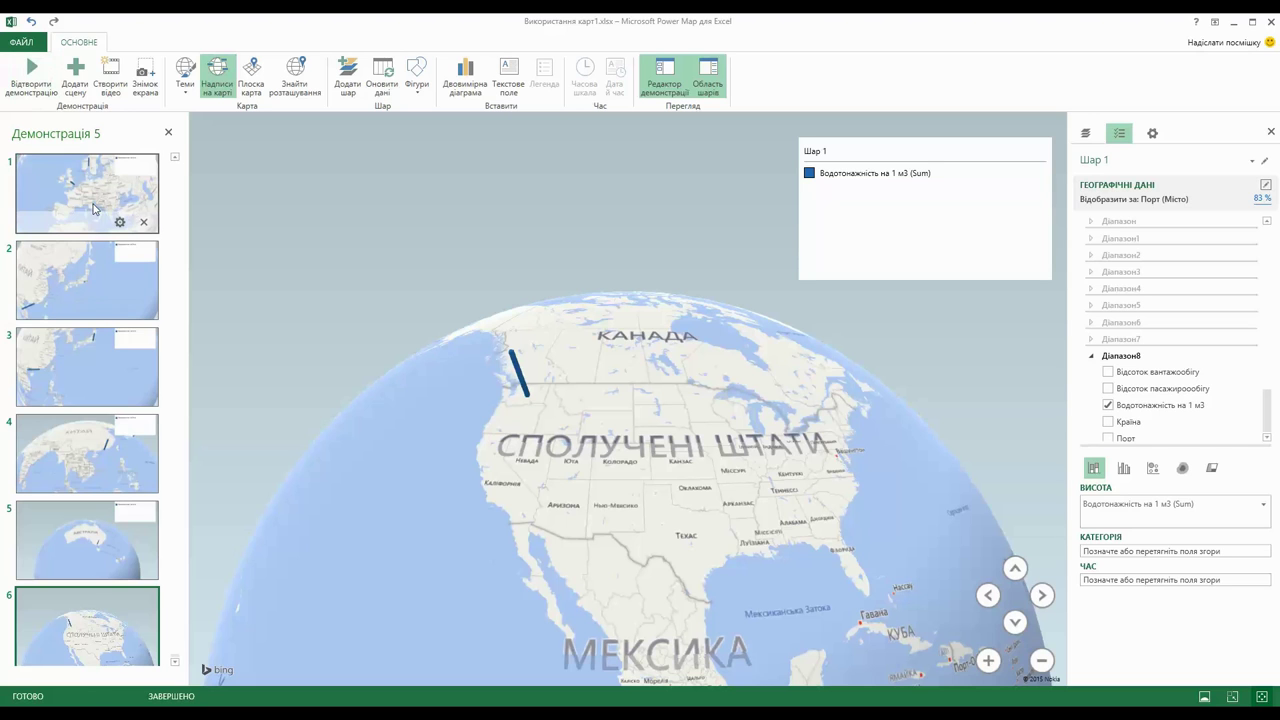
- Open the first scene's options and move the Australia scene up to third place in the tour
click(120, 222)
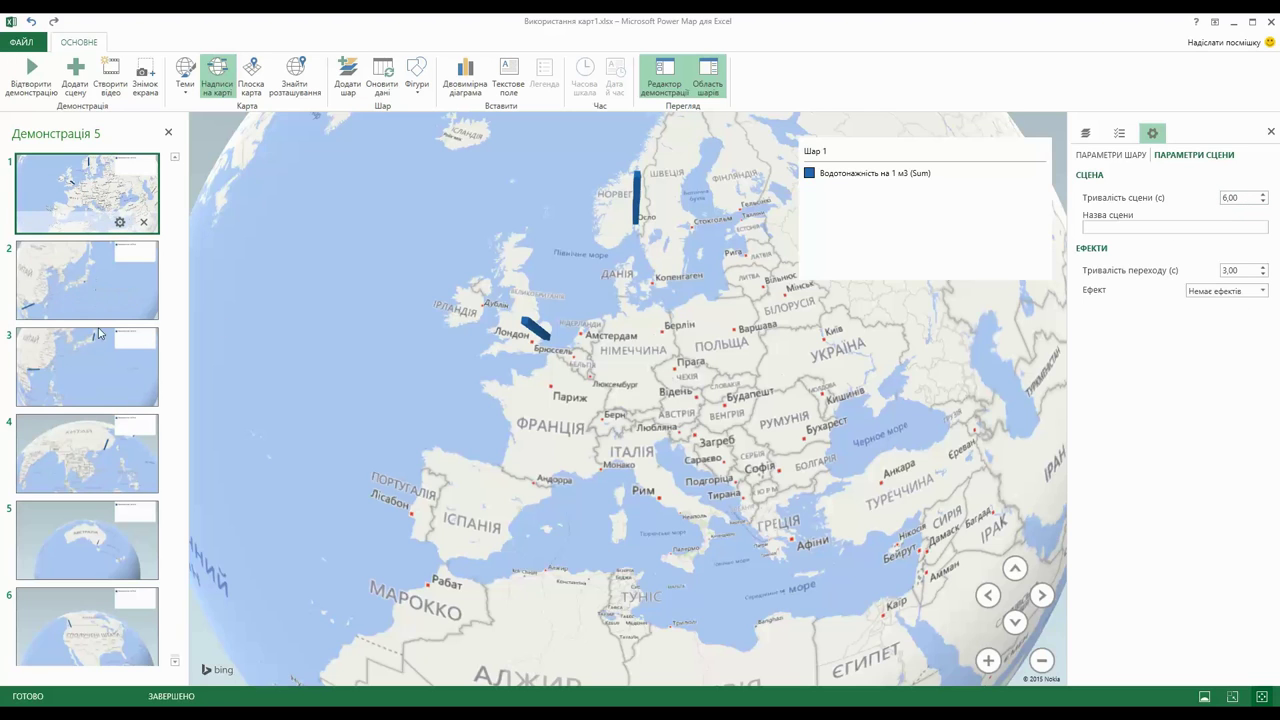
click(108, 446)
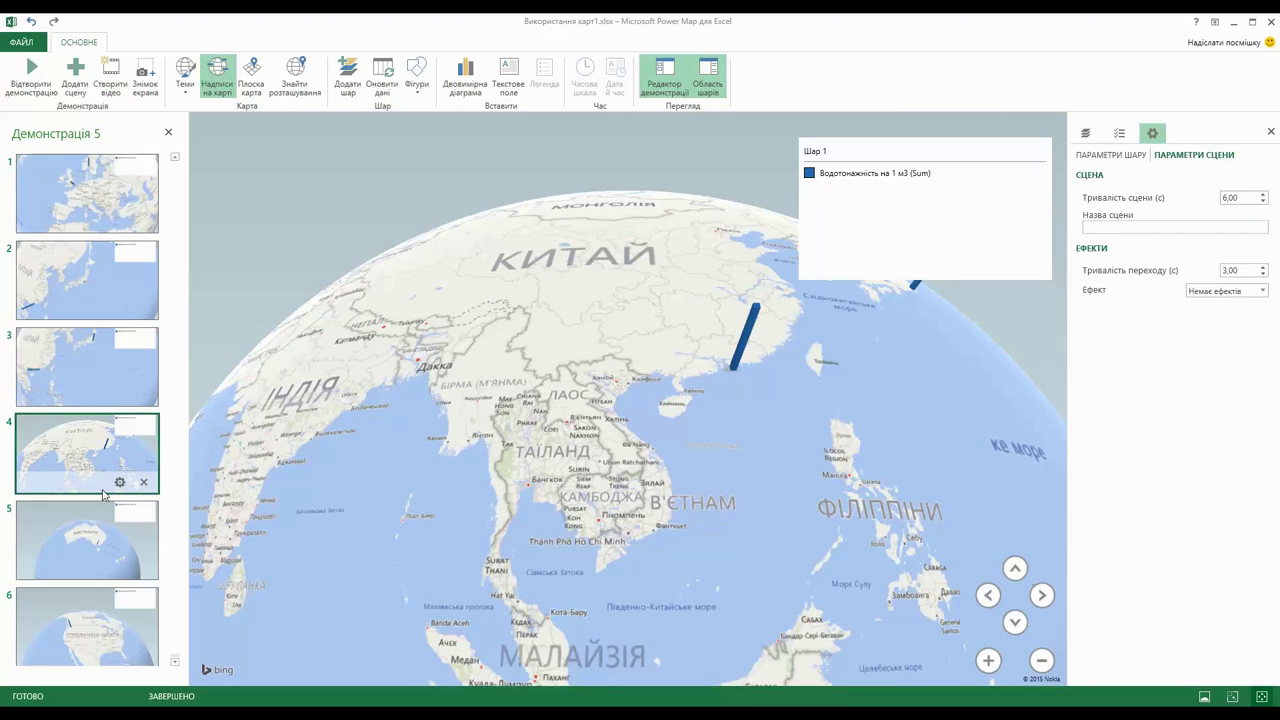
click(97, 540)
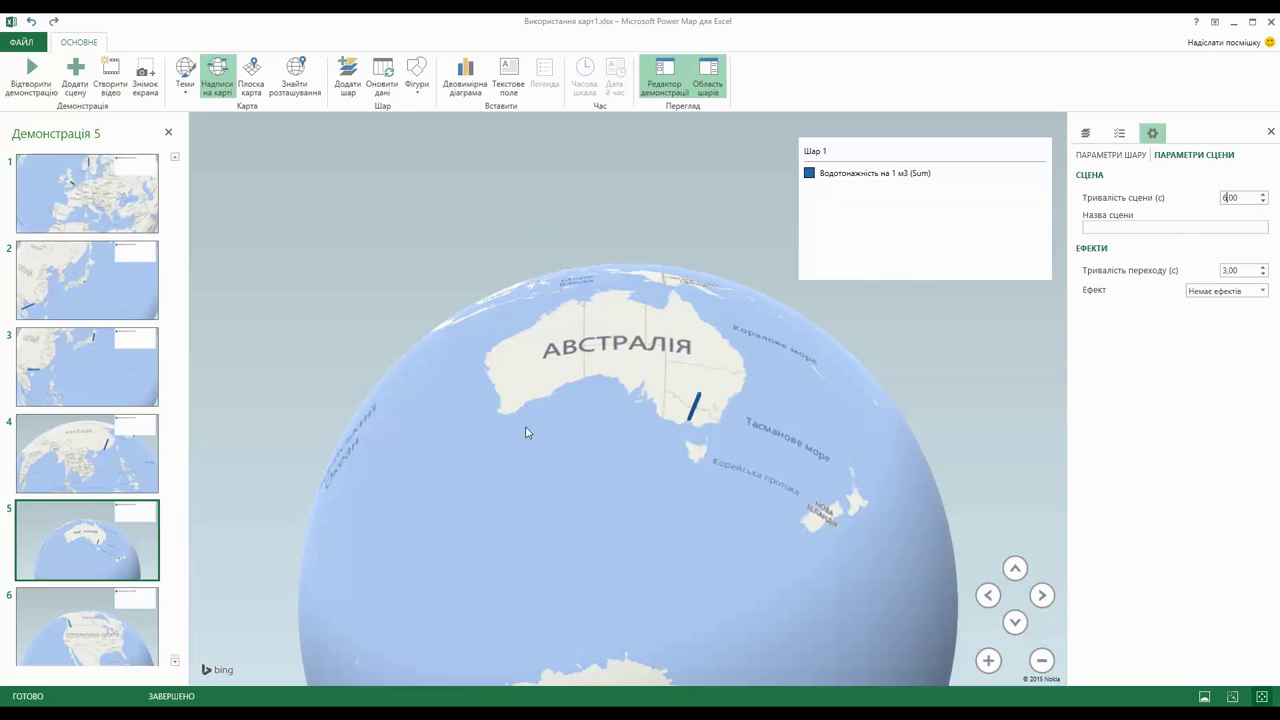
drag(95, 535, 100, 337)
- Apply the high-contrast theme with bright blue sea and black land to the first scene
click(145, 174)
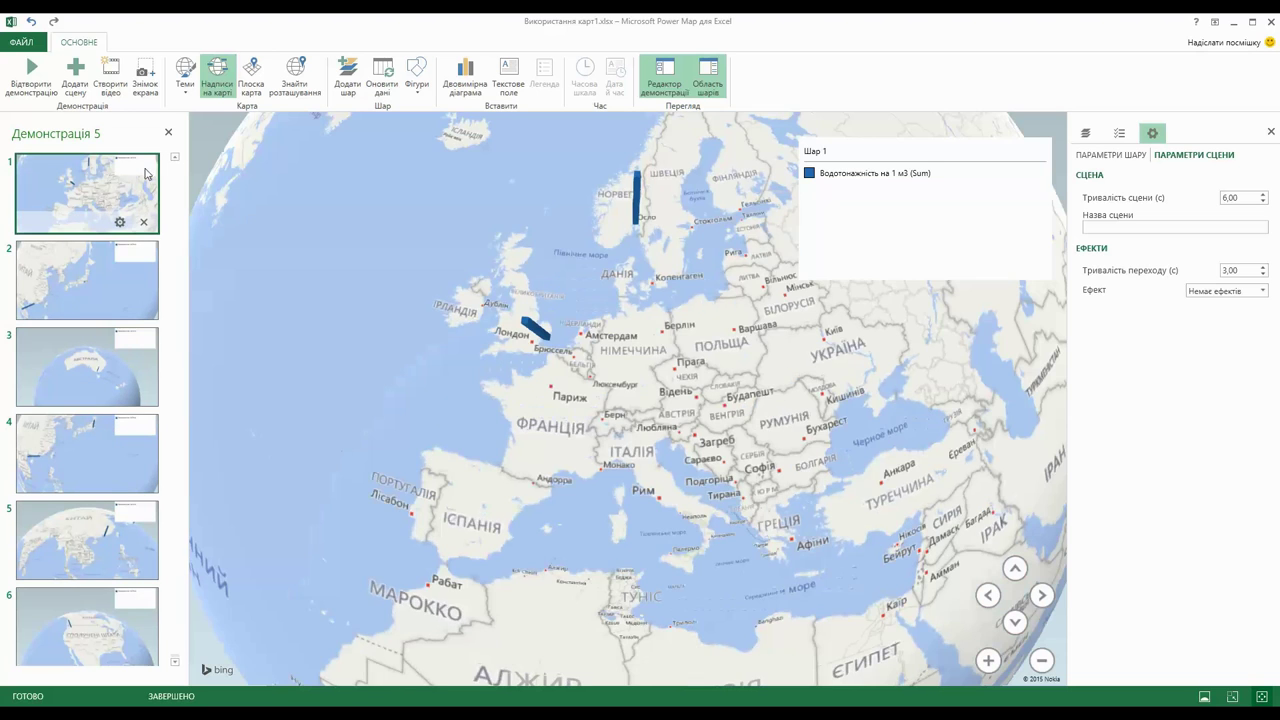
click(183, 88)
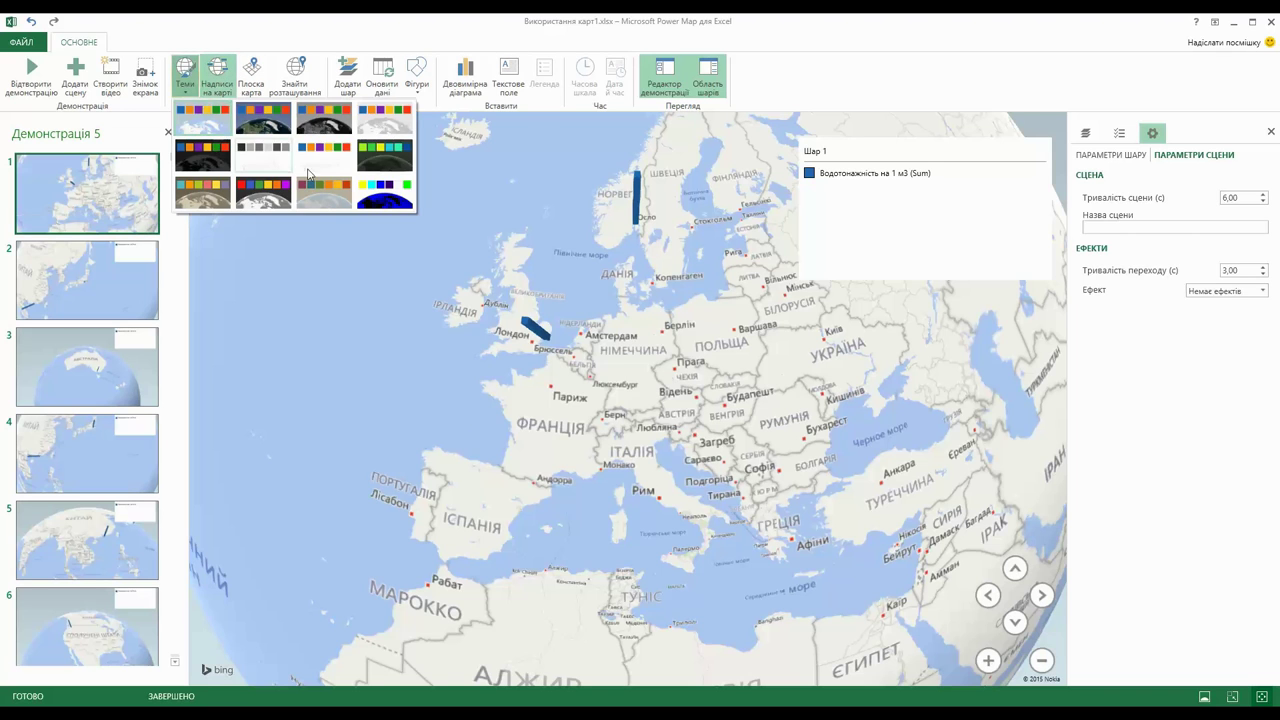
click(388, 205)
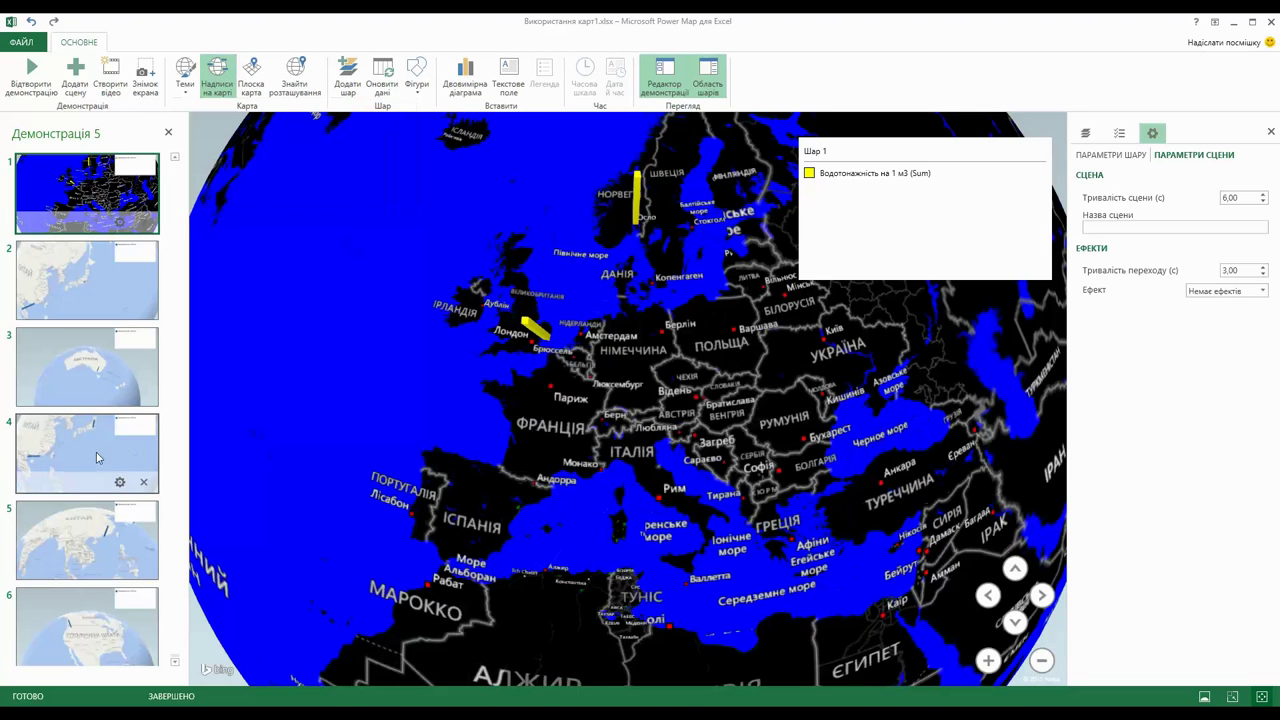
- Apply the "Кольорова чорна" theme to the fourth scene, showing the Hong Kong and Tokyo columns
click(95, 450)
click(185, 80)
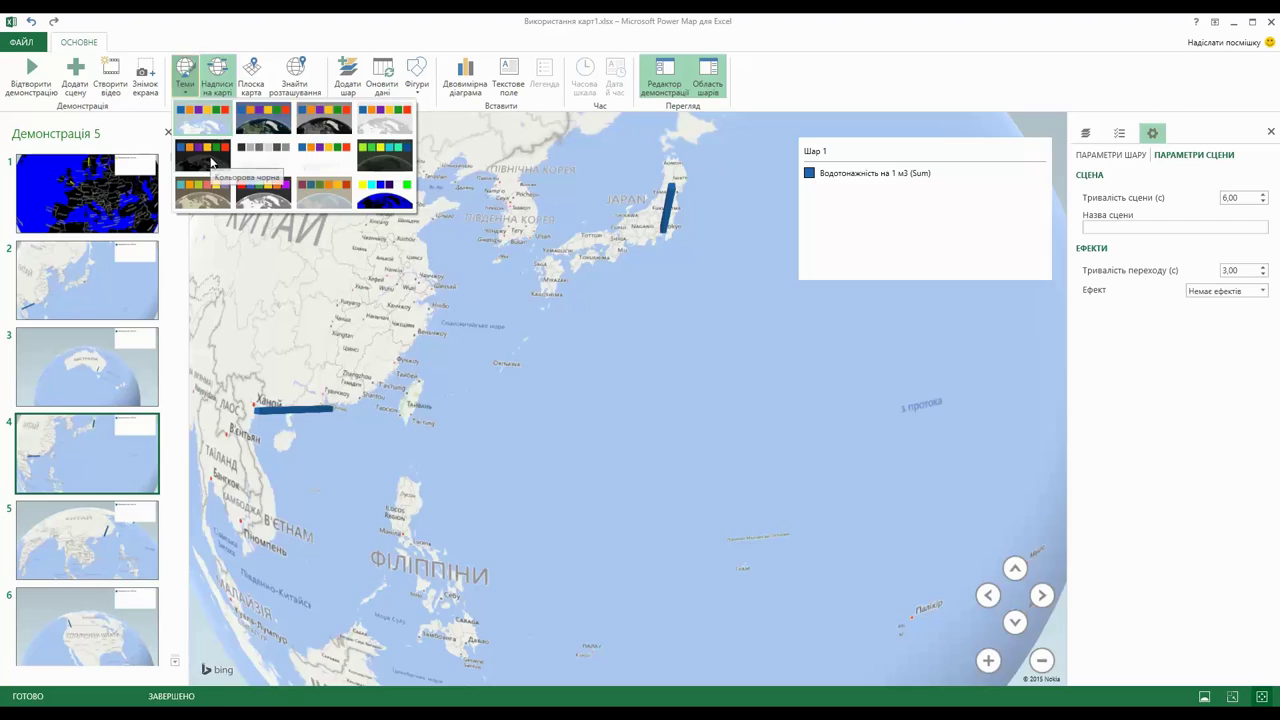
click(211, 162)
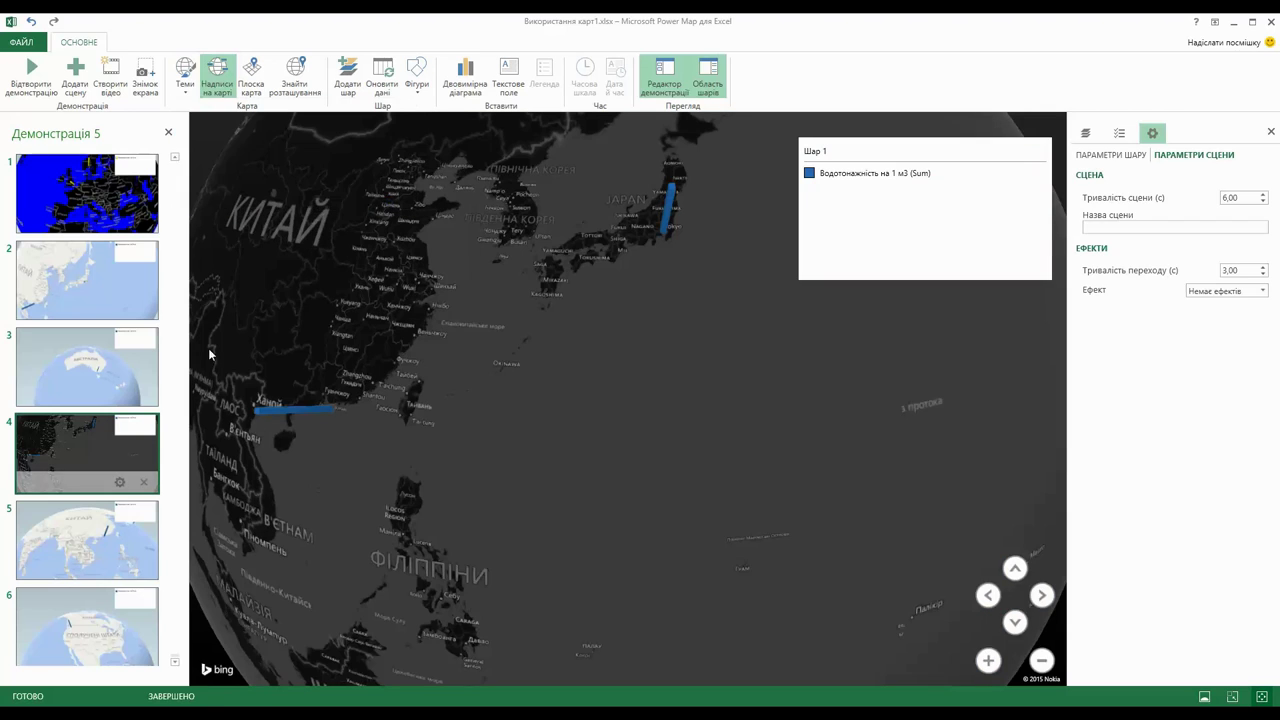
- Try showing the sixth scene, North America, as a flat map
click(108, 630)
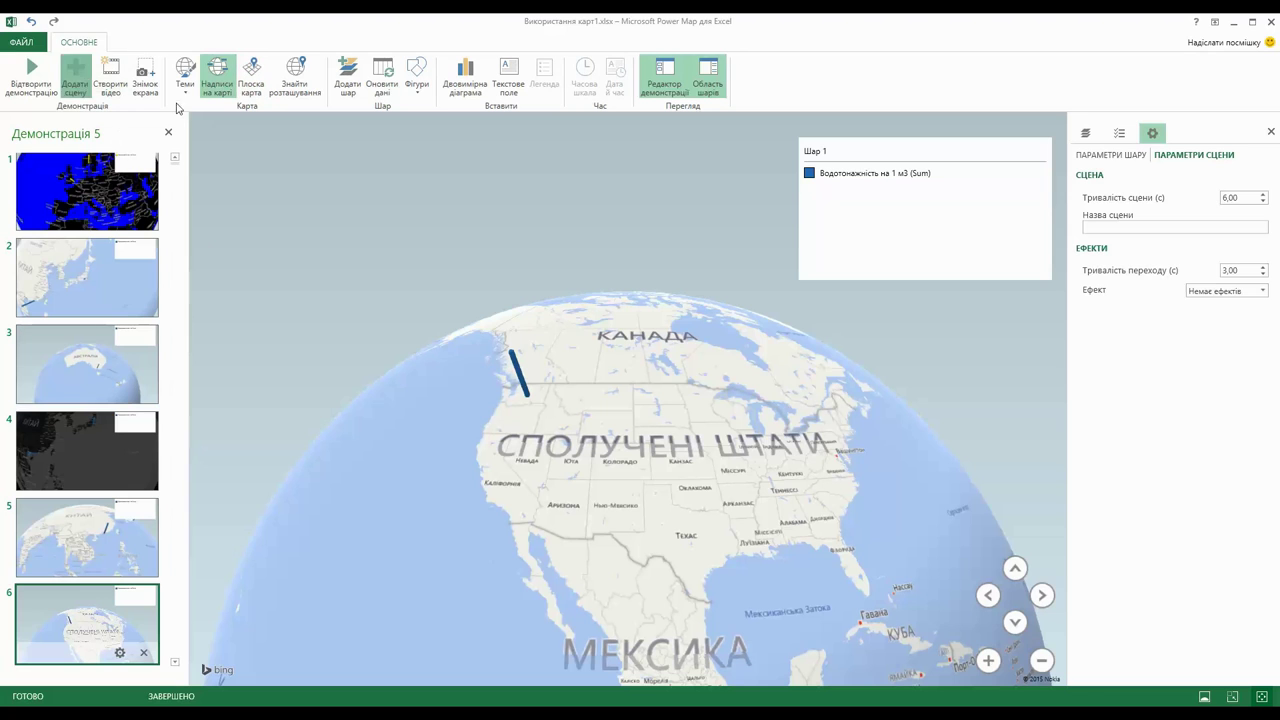
click(250, 85)
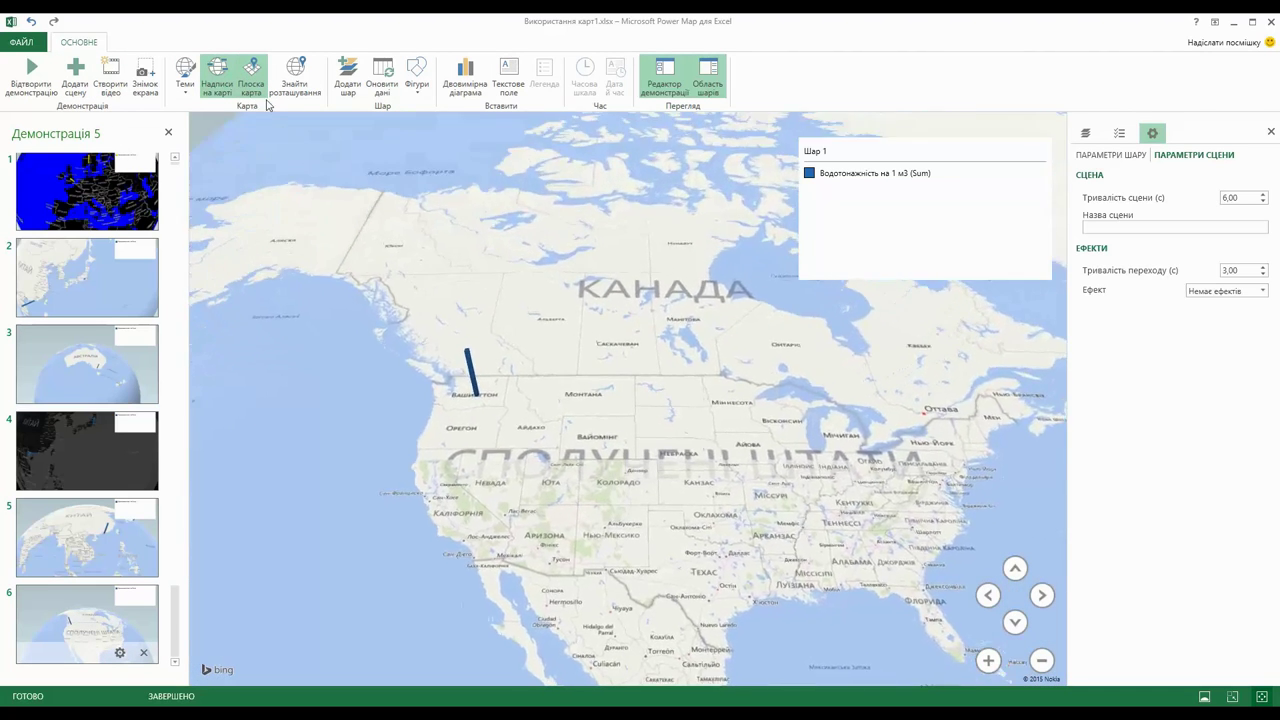
- Apply the color satellite imagery theme to the second scene, East Asia
click(125, 283)
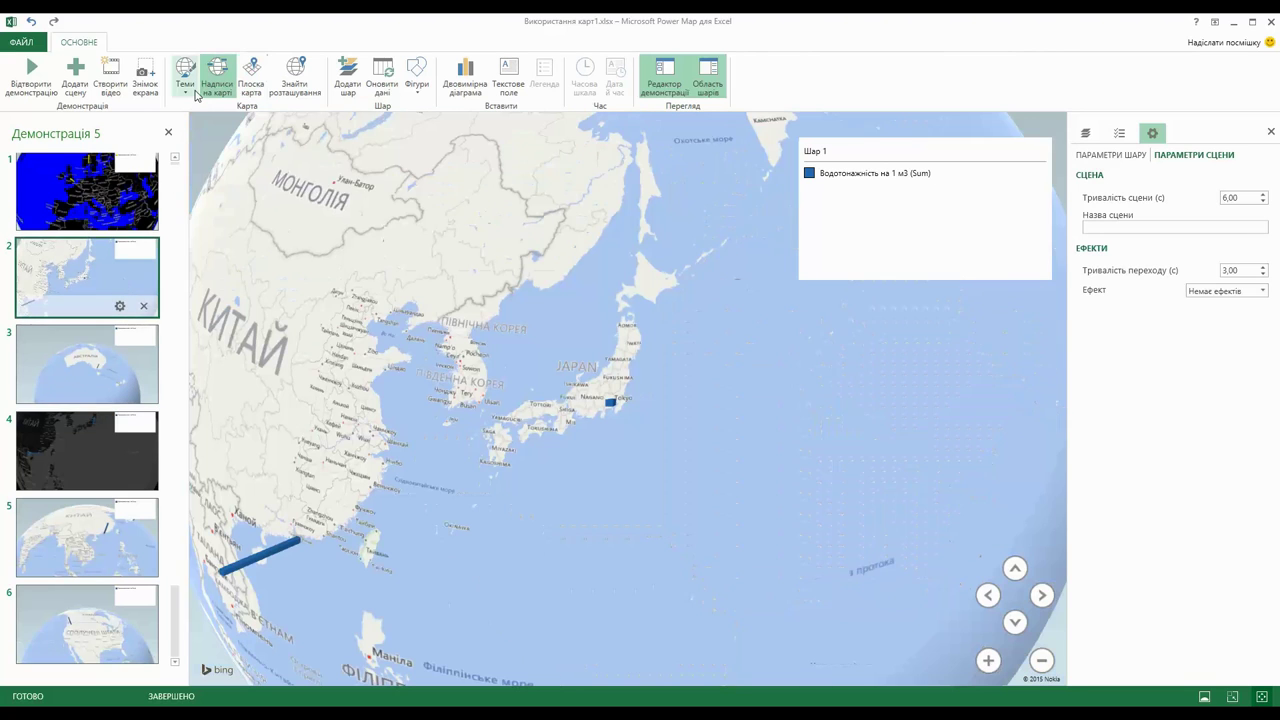
click(185, 75)
click(273, 130)
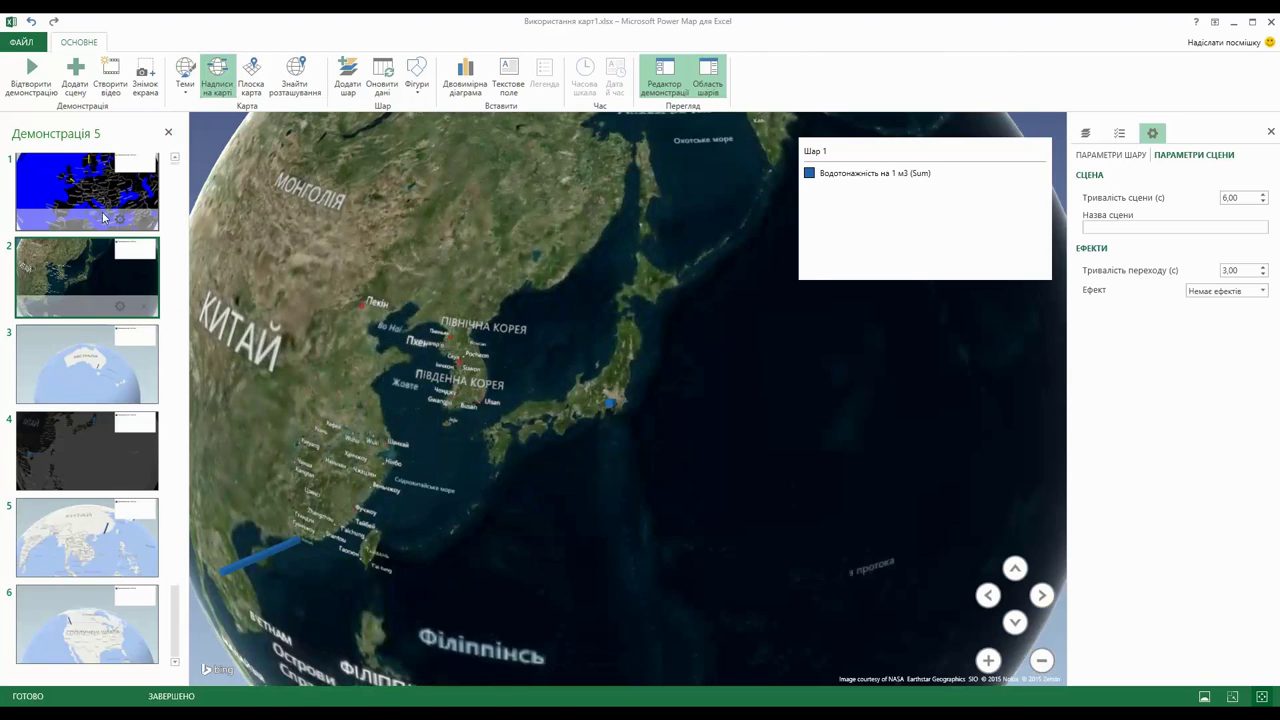
- Set the first scene's effect to "Коло"
click(104, 195)
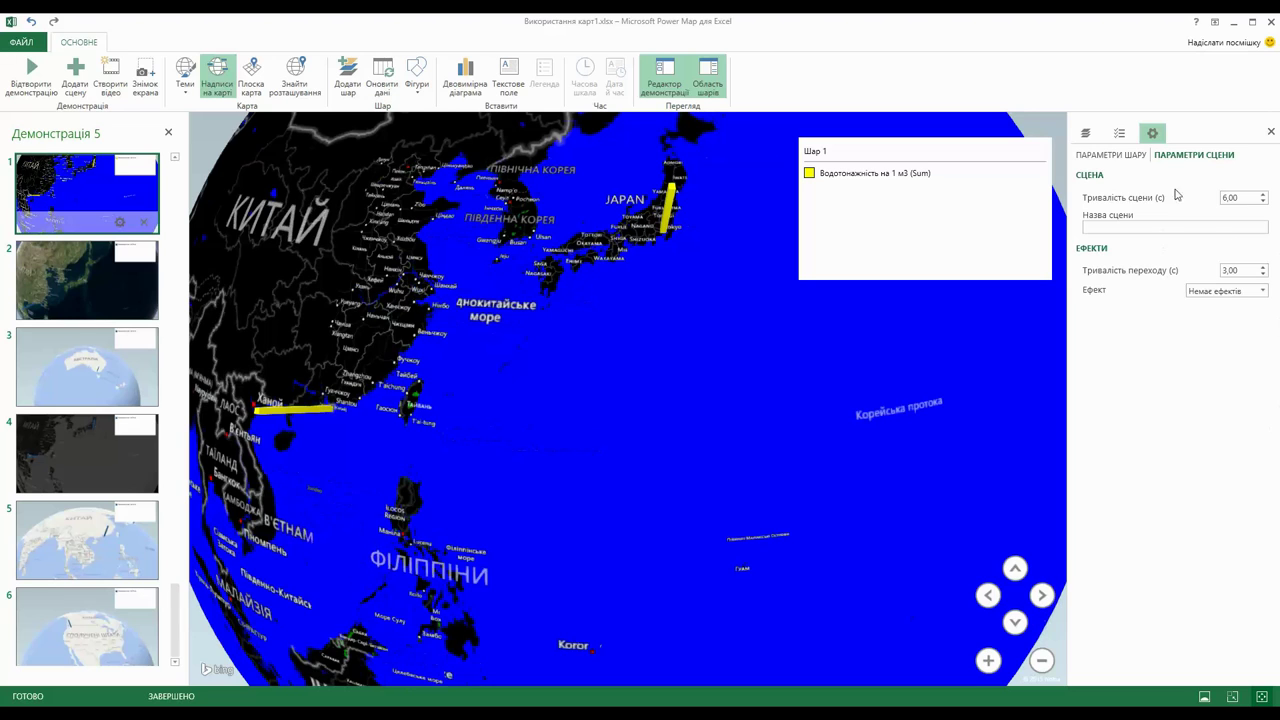
click(1262, 291)
click(1230, 318)
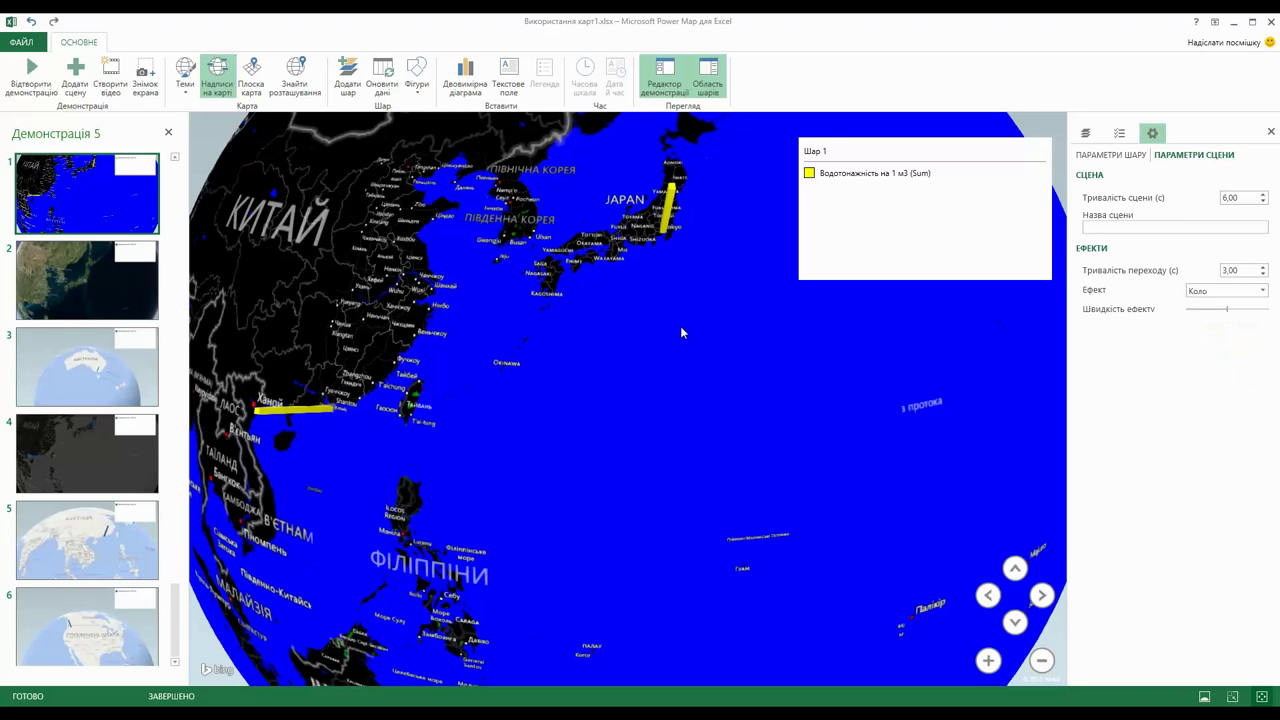
- Set the second scene's effect to "Доллі"
click(102, 269)
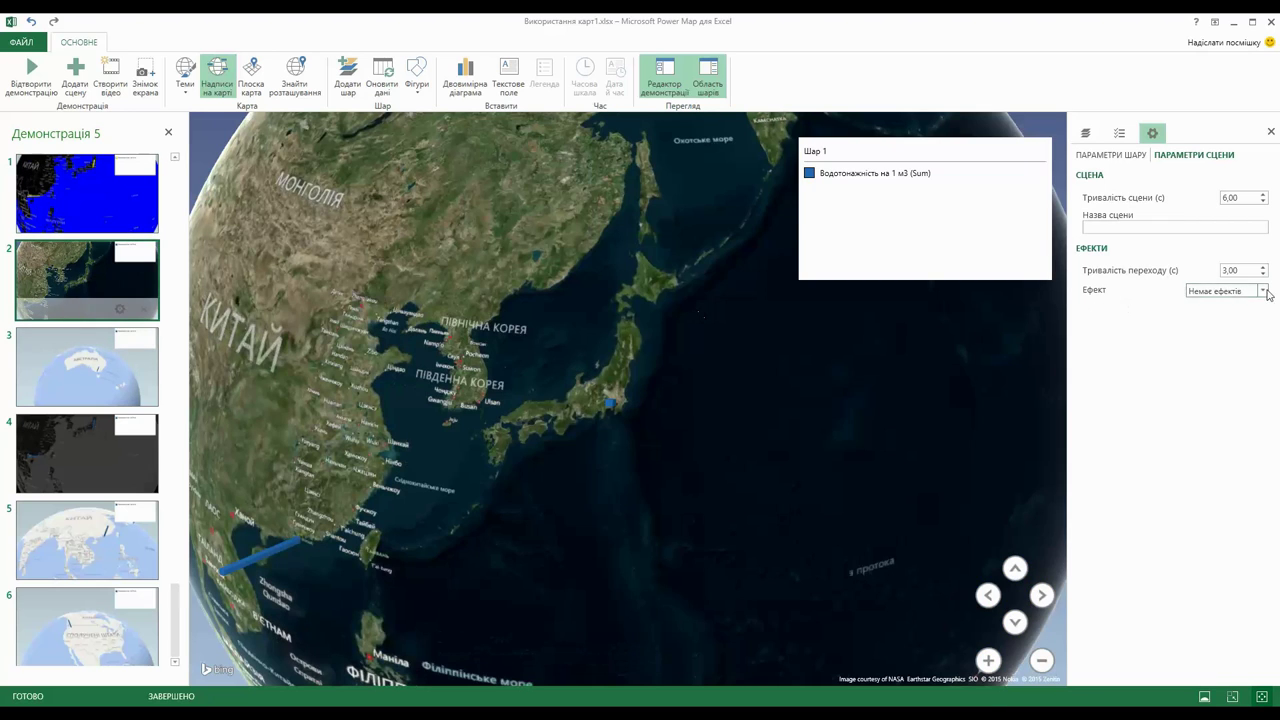
click(1264, 291)
click(1213, 332)
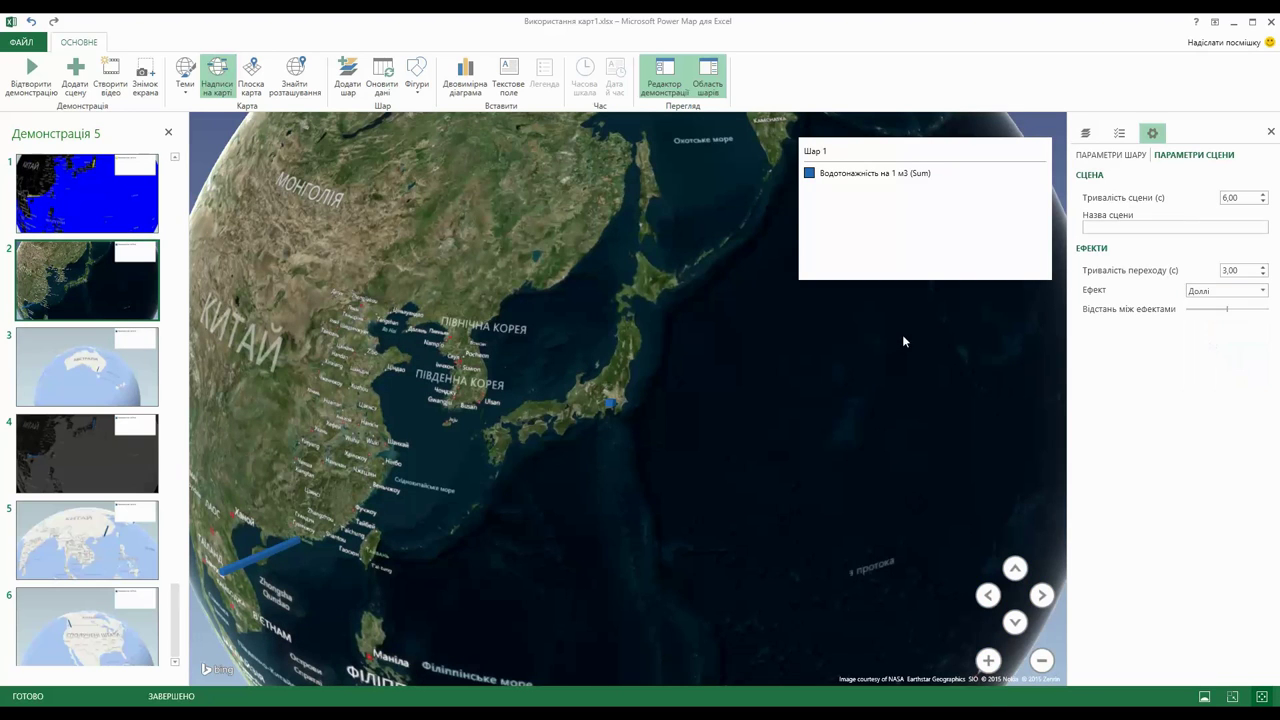
- Reframe the third scene closer on Australia and set its effect to "Проліт"
click(93, 373)
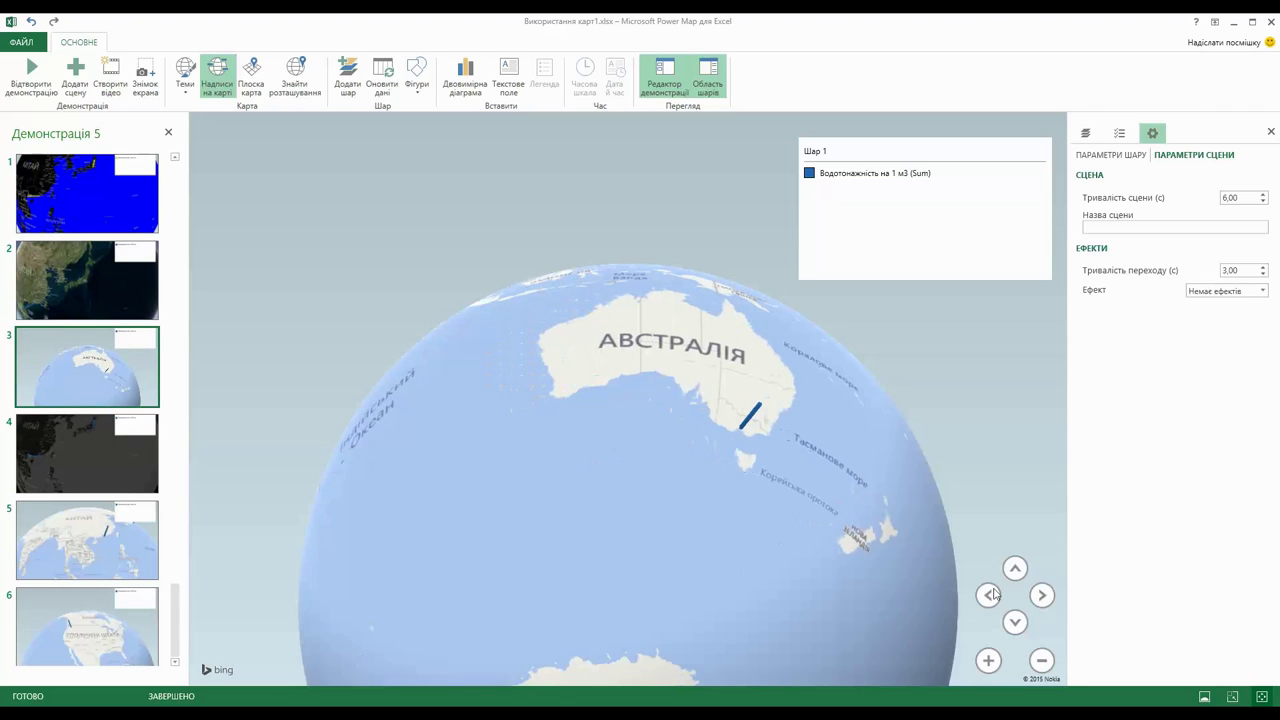
drag(773, 474, 757, 480)
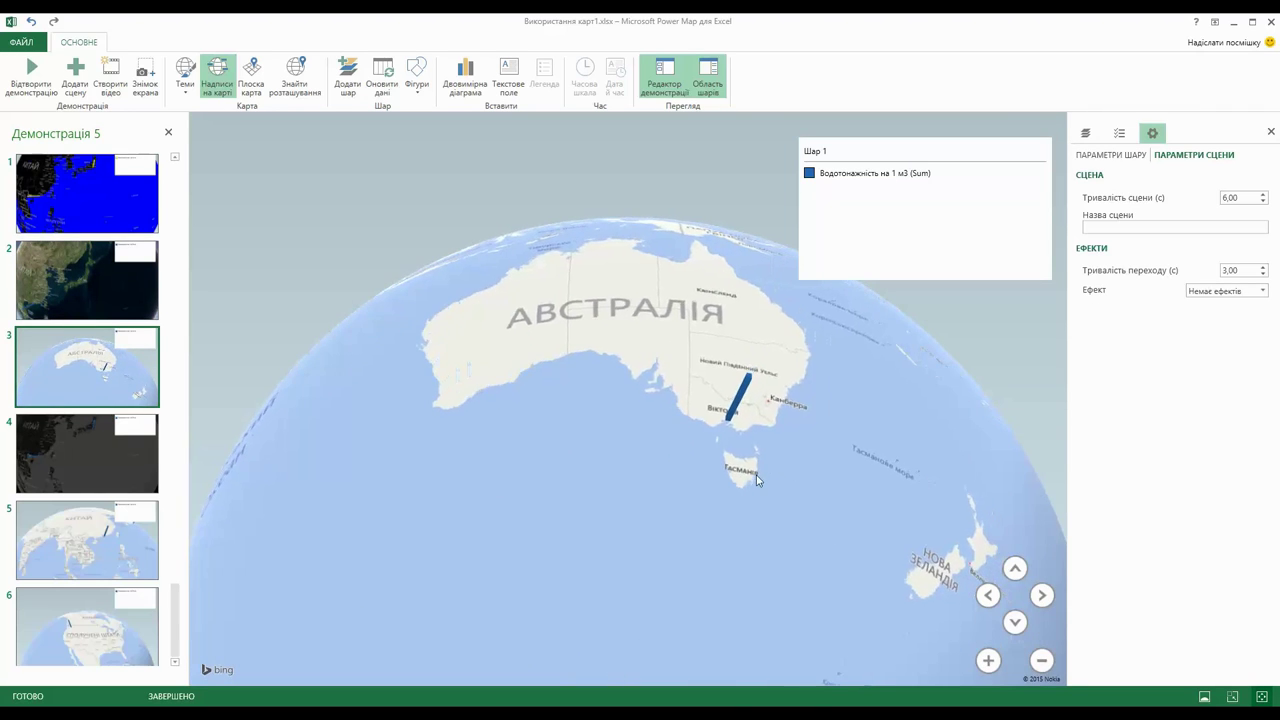
click(1263, 291)
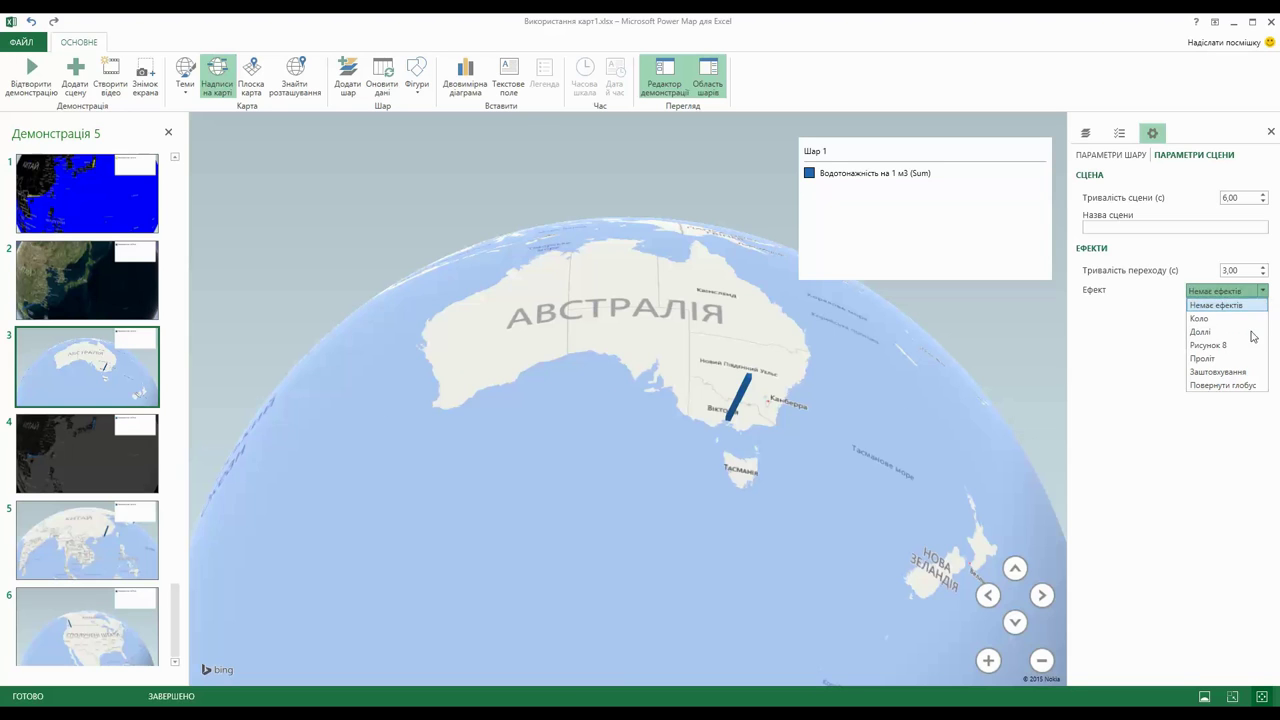
click(1231, 359)
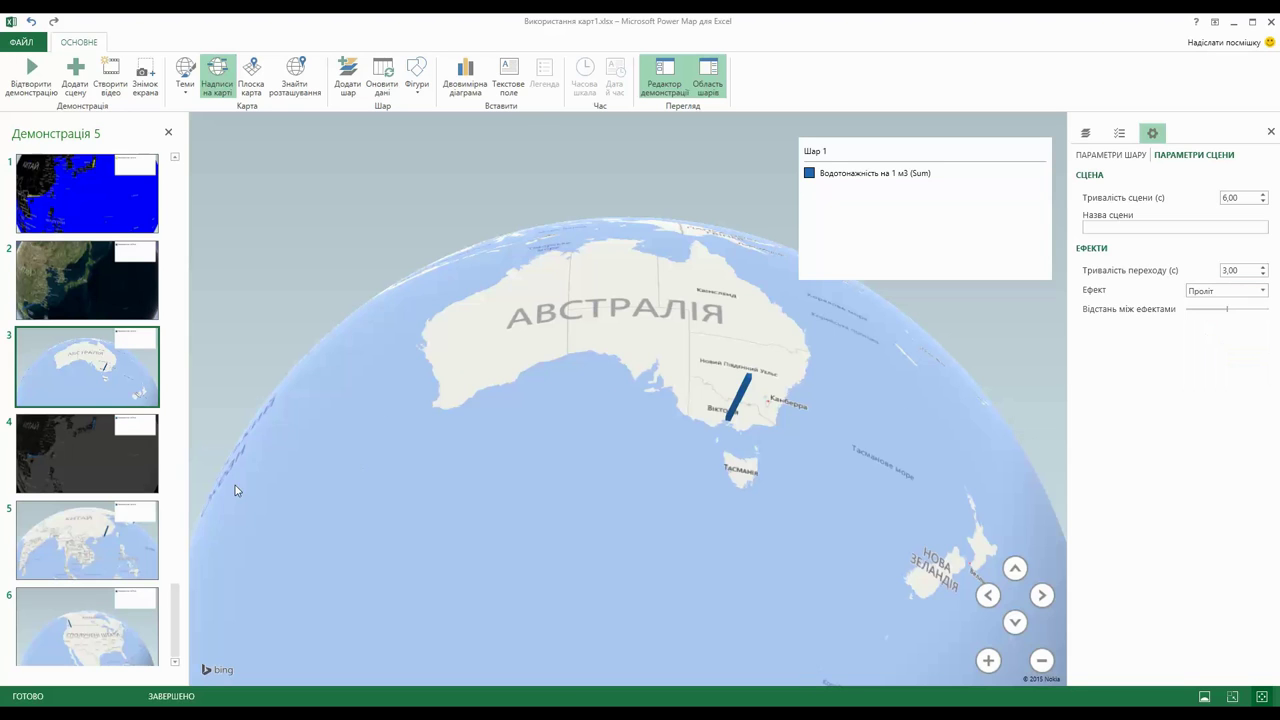
- Choose a camera movement effect for the fourth scene, the one with the black theme
click(87, 455)
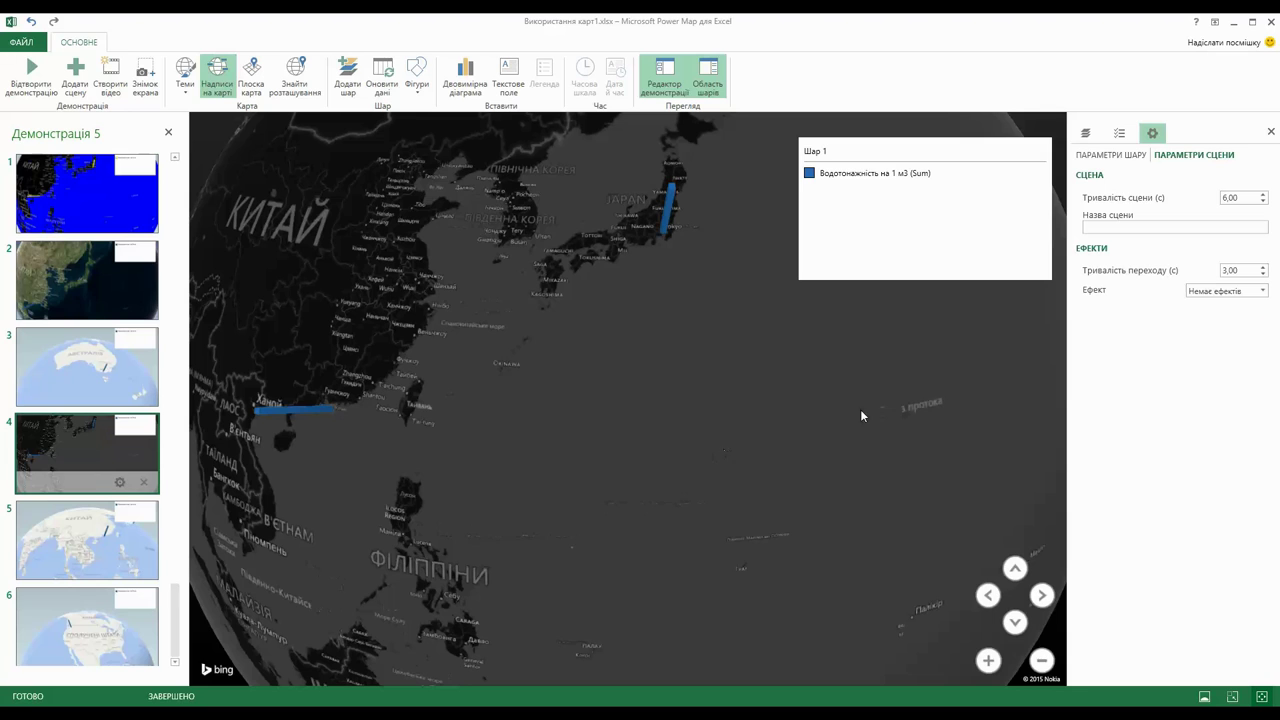
click(1263, 293)
click(1221, 354)
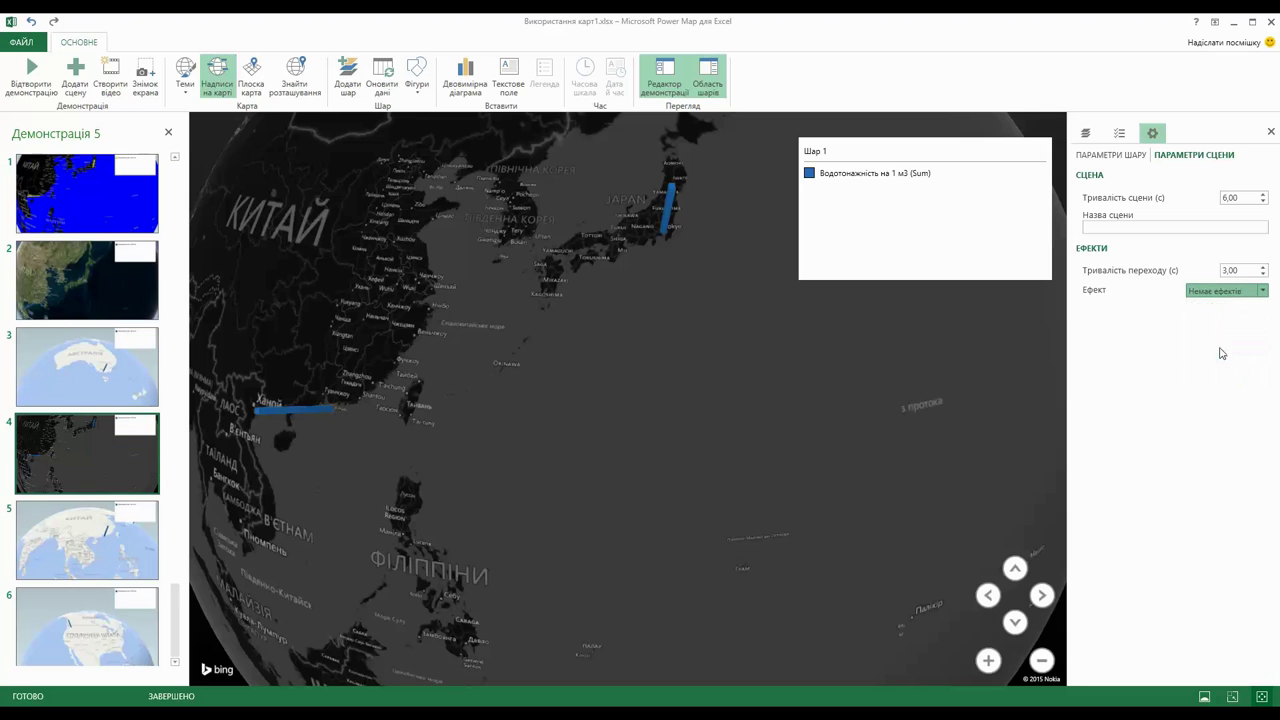
- Give the fifth scene, Southeast Asia, the light gray map theme and the "Повернути глобус" effect
click(118, 572)
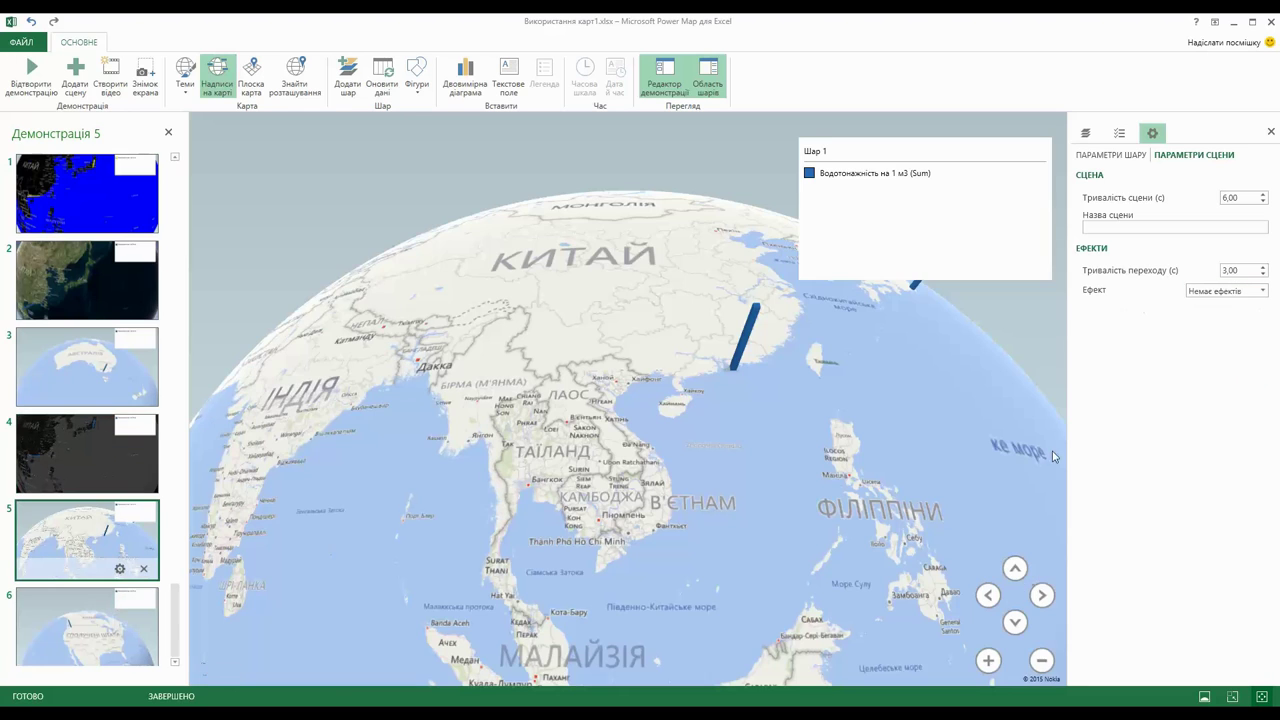
click(186, 80)
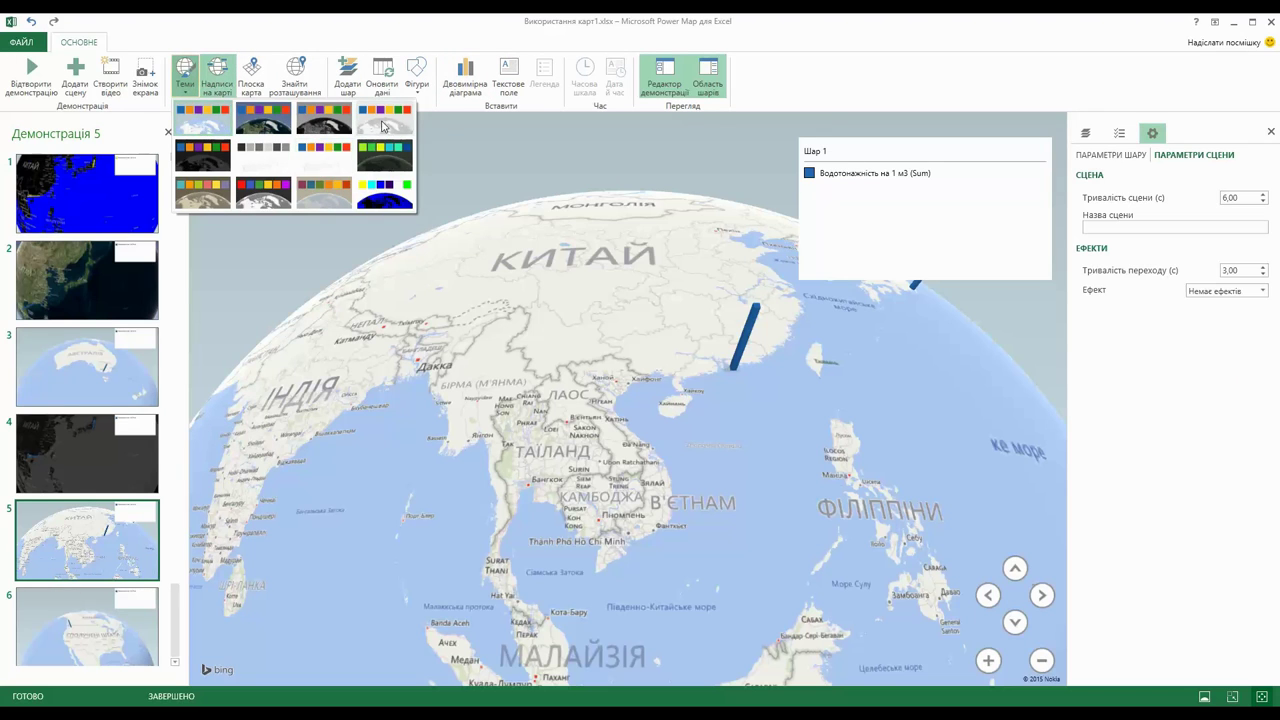
click(383, 125)
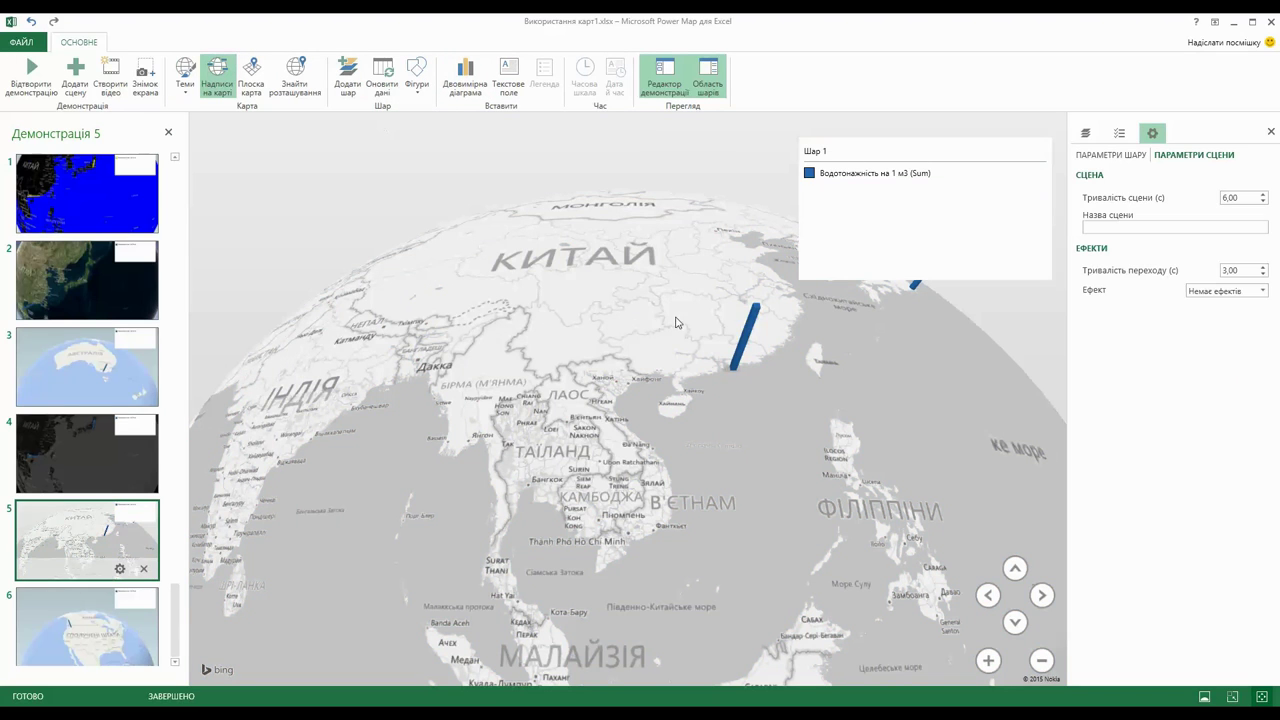
click(1263, 291)
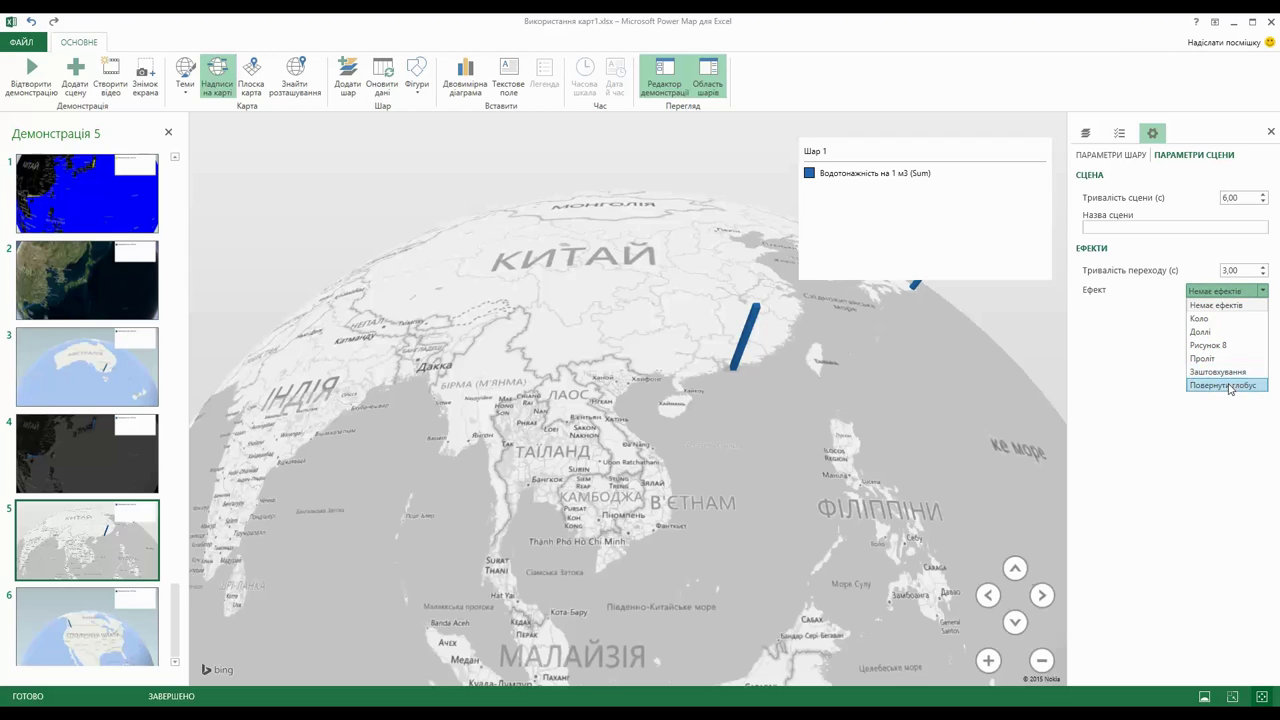
click(1228, 385)
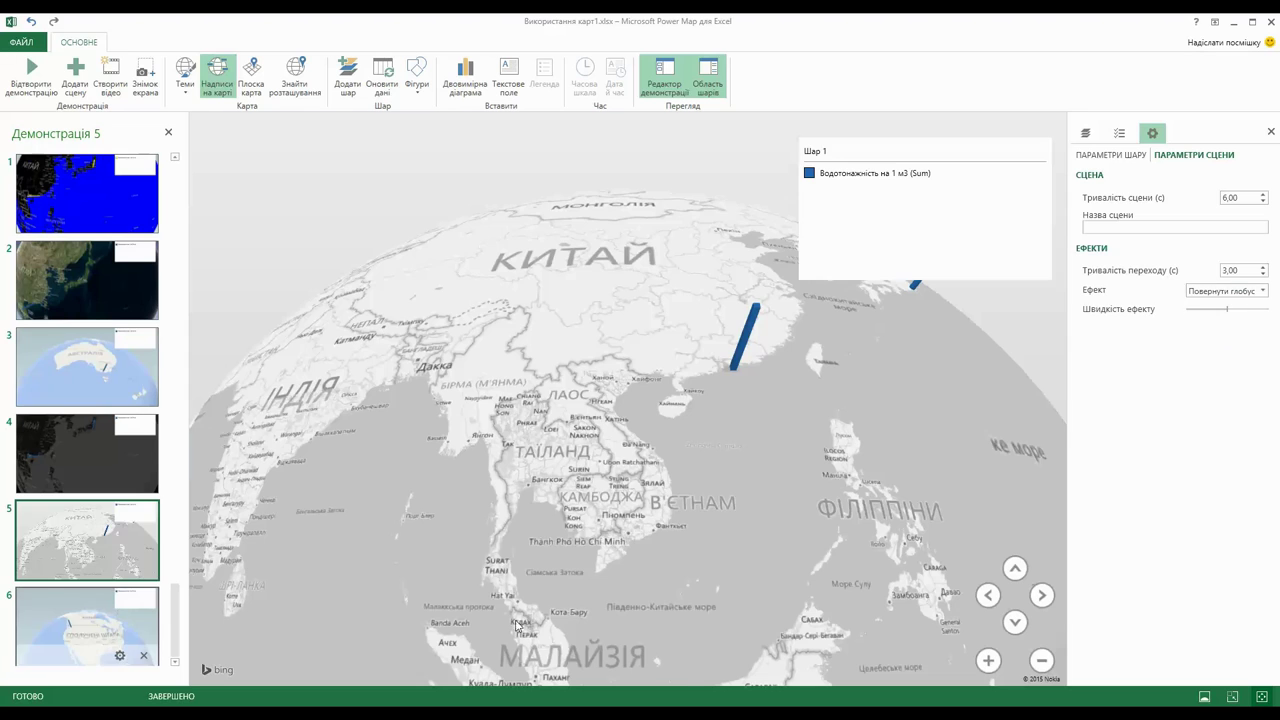
- Set the sixth scene's effect to "Заштовхування" and play the whole tour through
click(87, 625)
click(1260, 292)
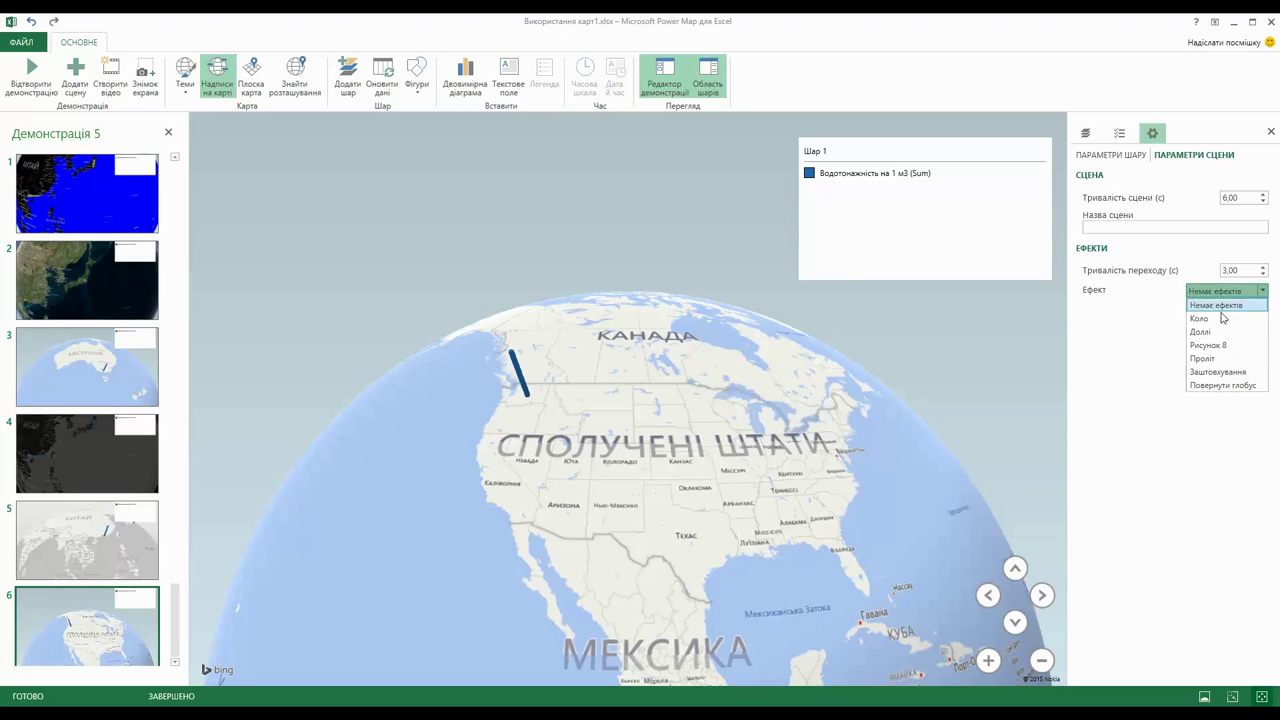
click(1217, 374)
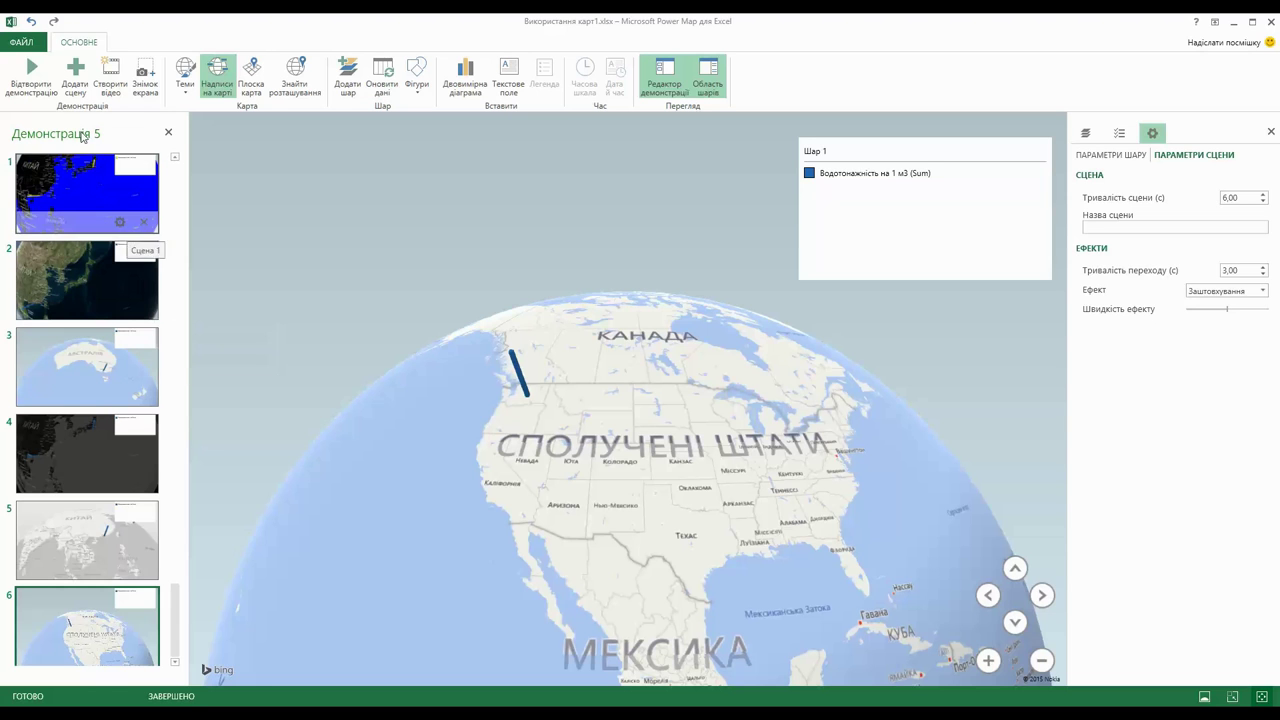
click(33, 73)
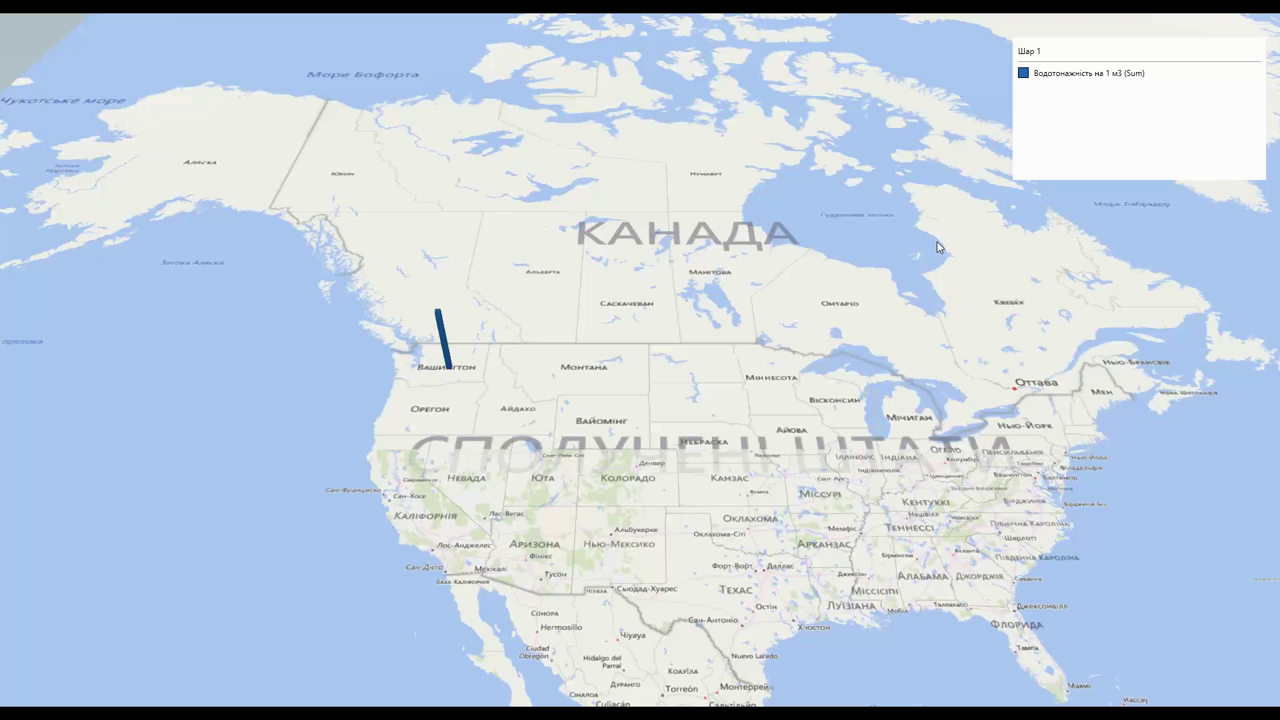
key(Escape)
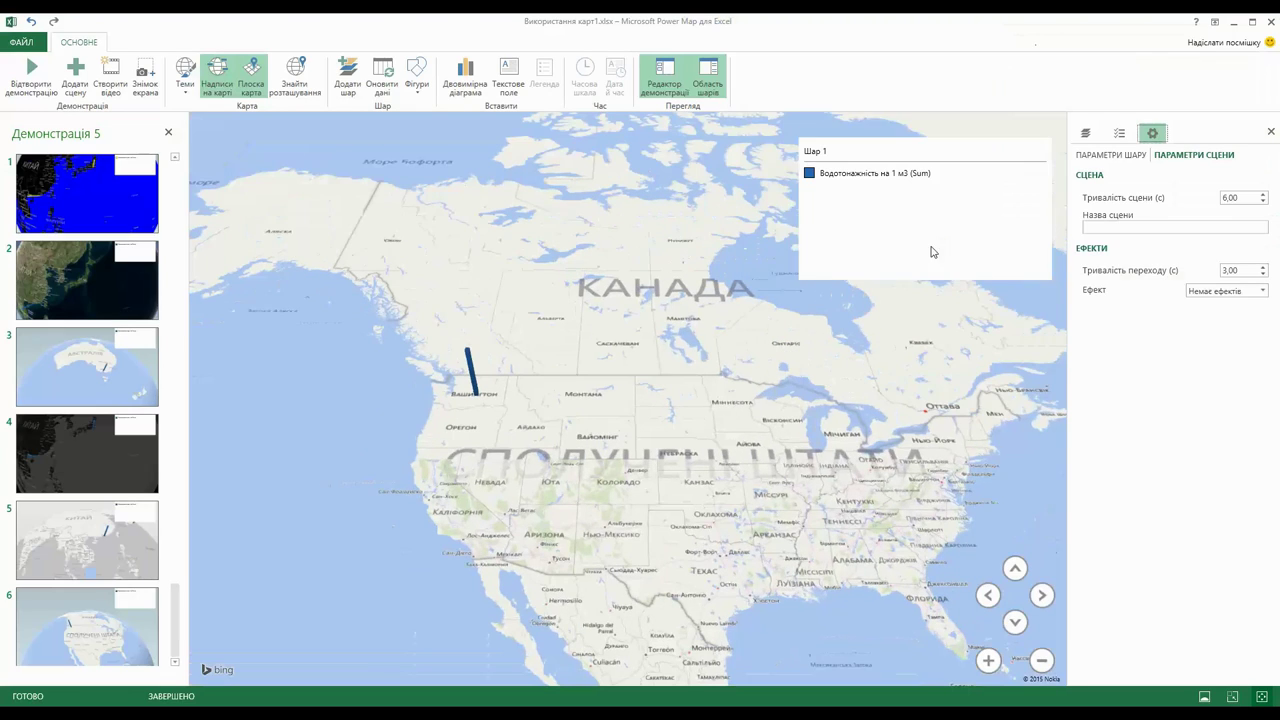
- Reorder the scenes: move the black-theme scene ahead of Australia and the blue-sea scene to fifth place
mouse_move(115, 492)
drag(108, 446, 92, 326)
mouse_move(119, 383)
drag(84, 216, 103, 563)
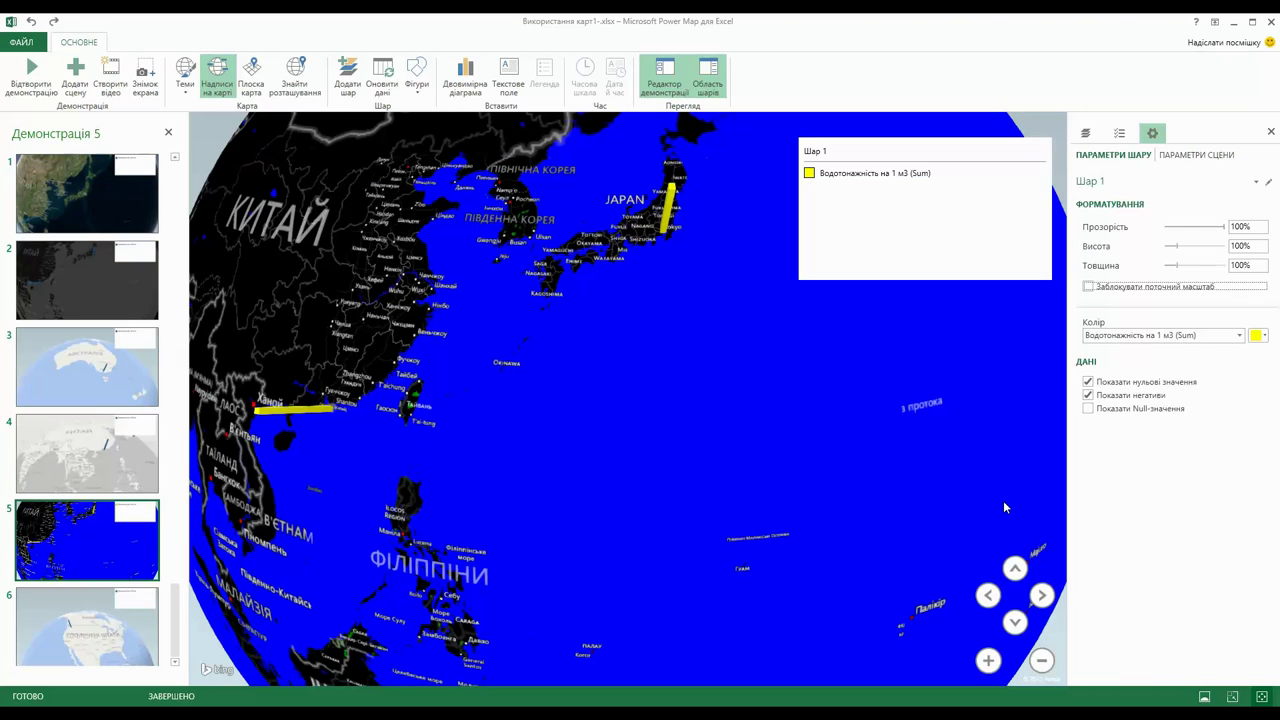
- Give the fifth scene's yellow columns the star shape and set their thickness to 242%
click(415, 87)
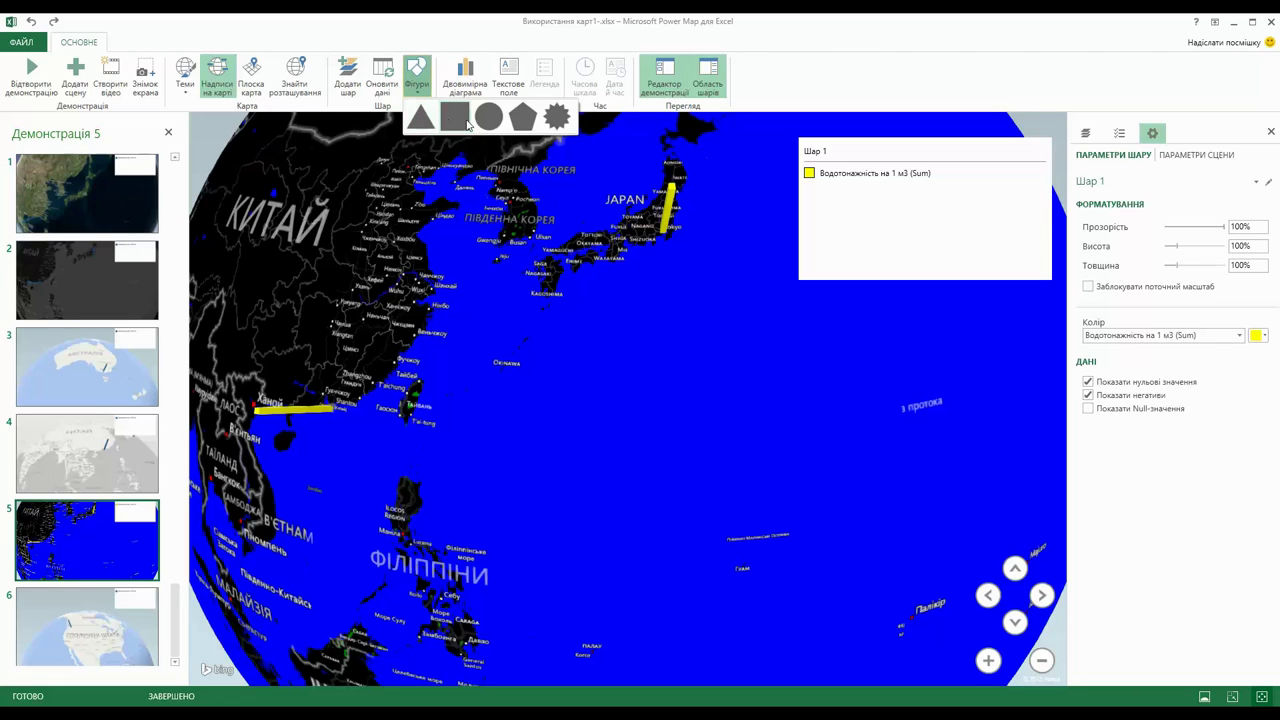
click(553, 118)
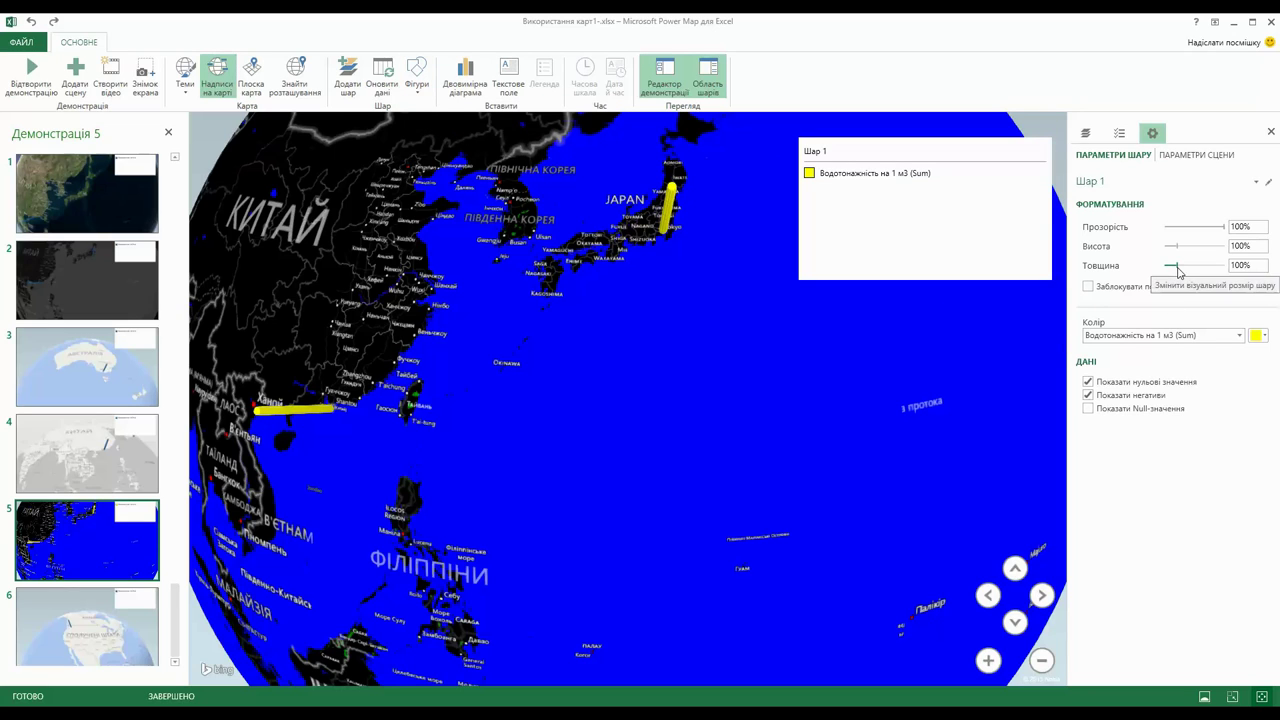
drag(1180, 265, 1193, 266)
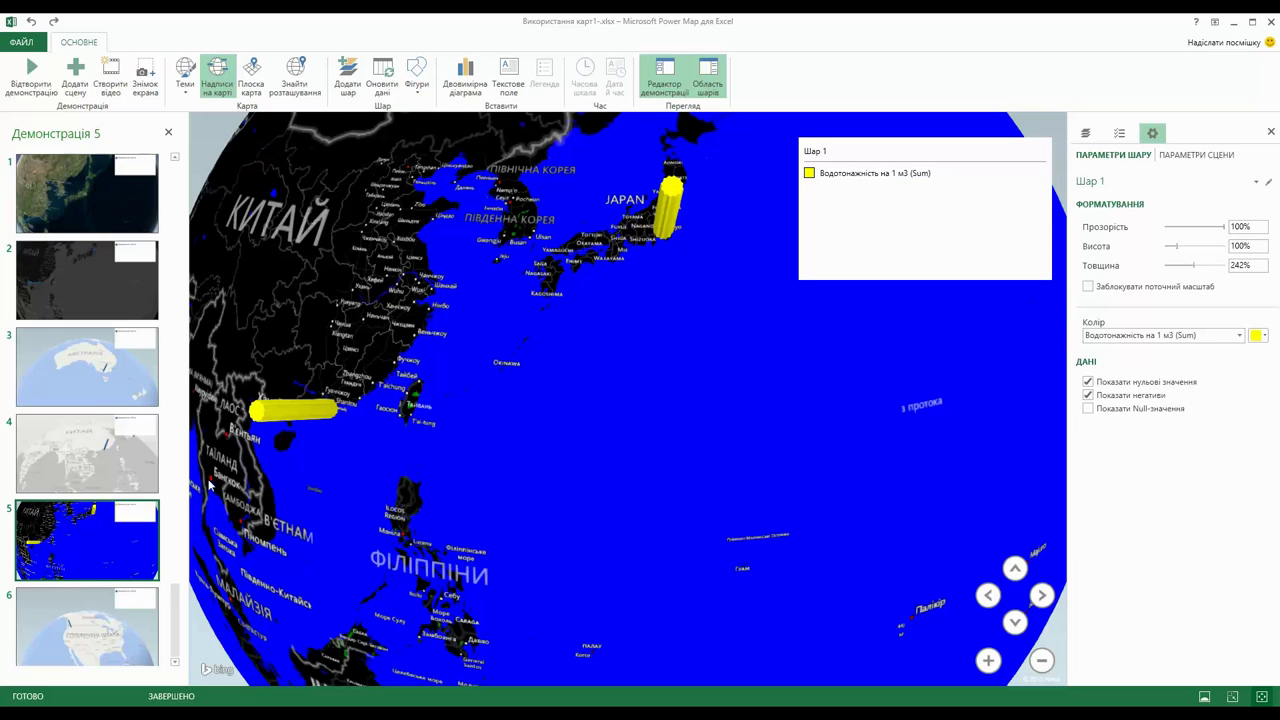
- Make the Australia scene's column triangular, with height 208% and thickness 418%
click(113, 369)
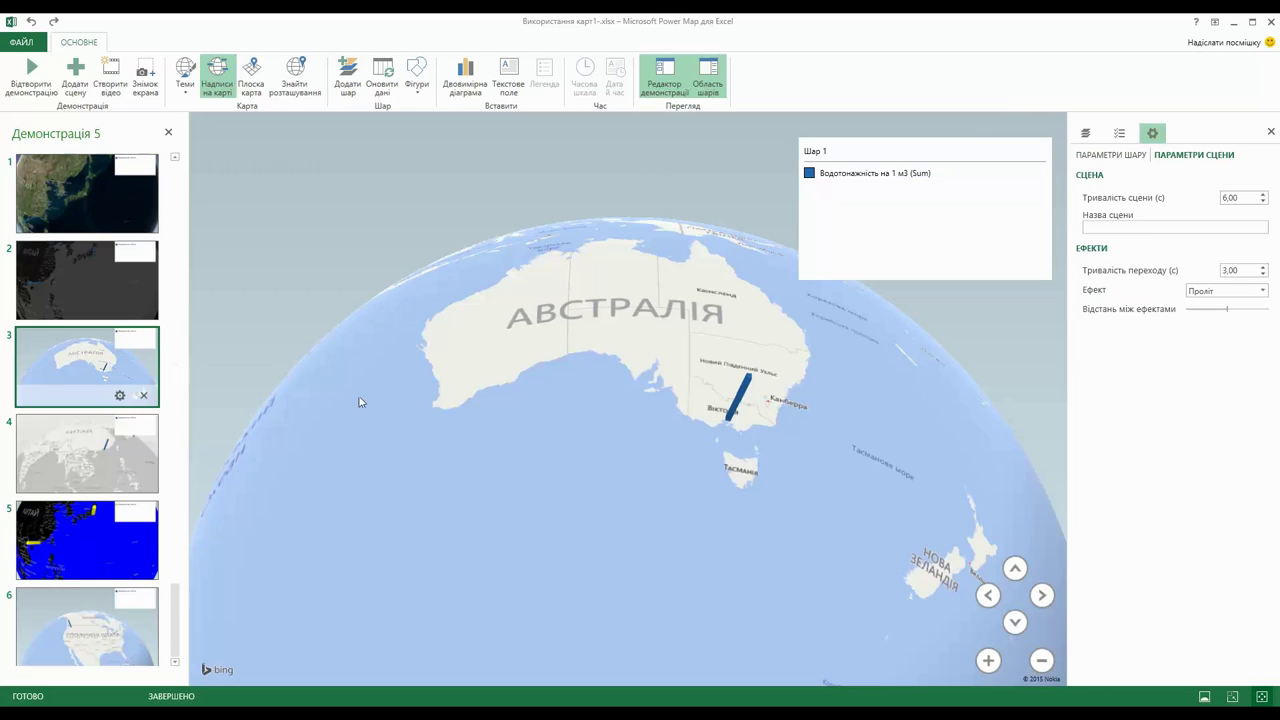
click(418, 90)
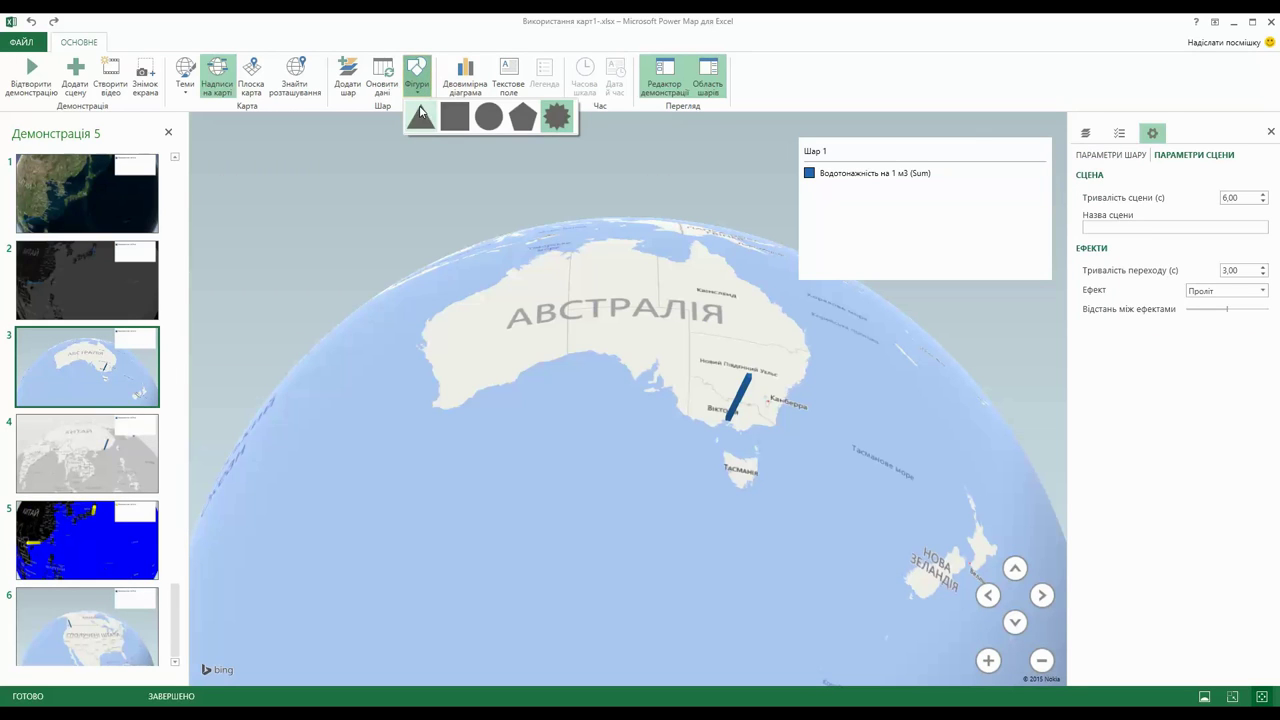
click(421, 117)
click(1113, 155)
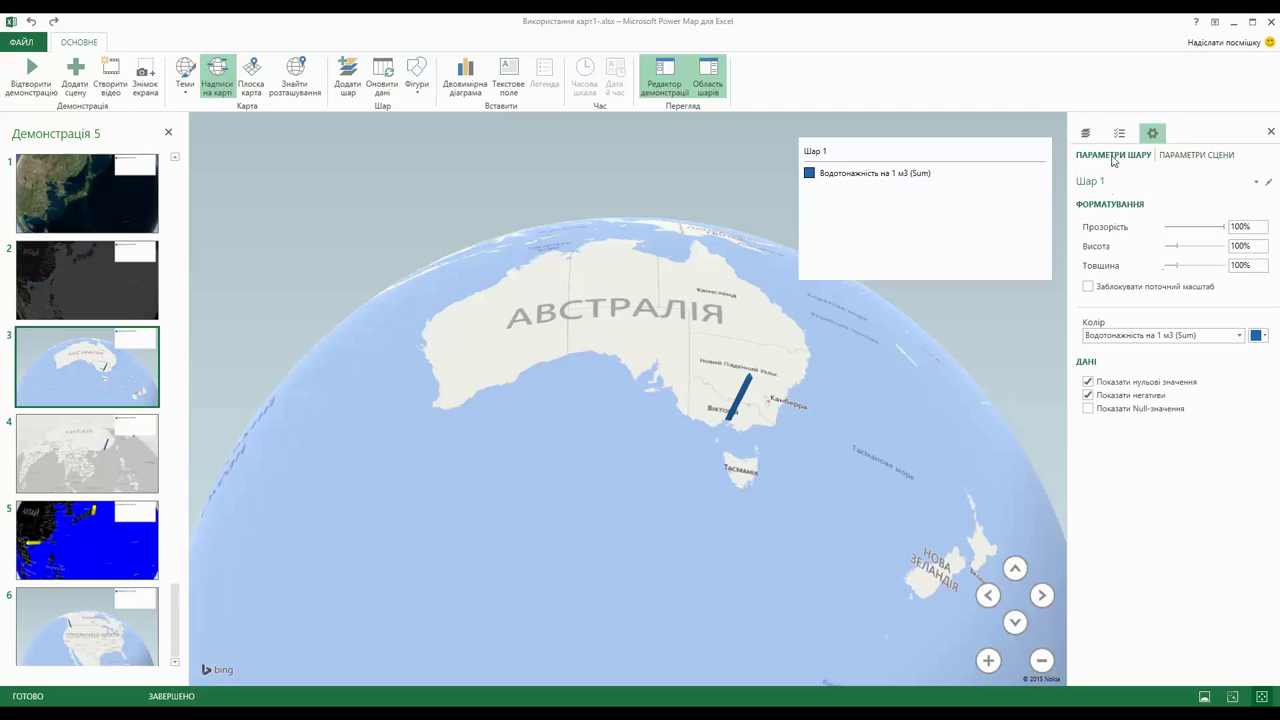
drag(1176, 247, 1217, 271)
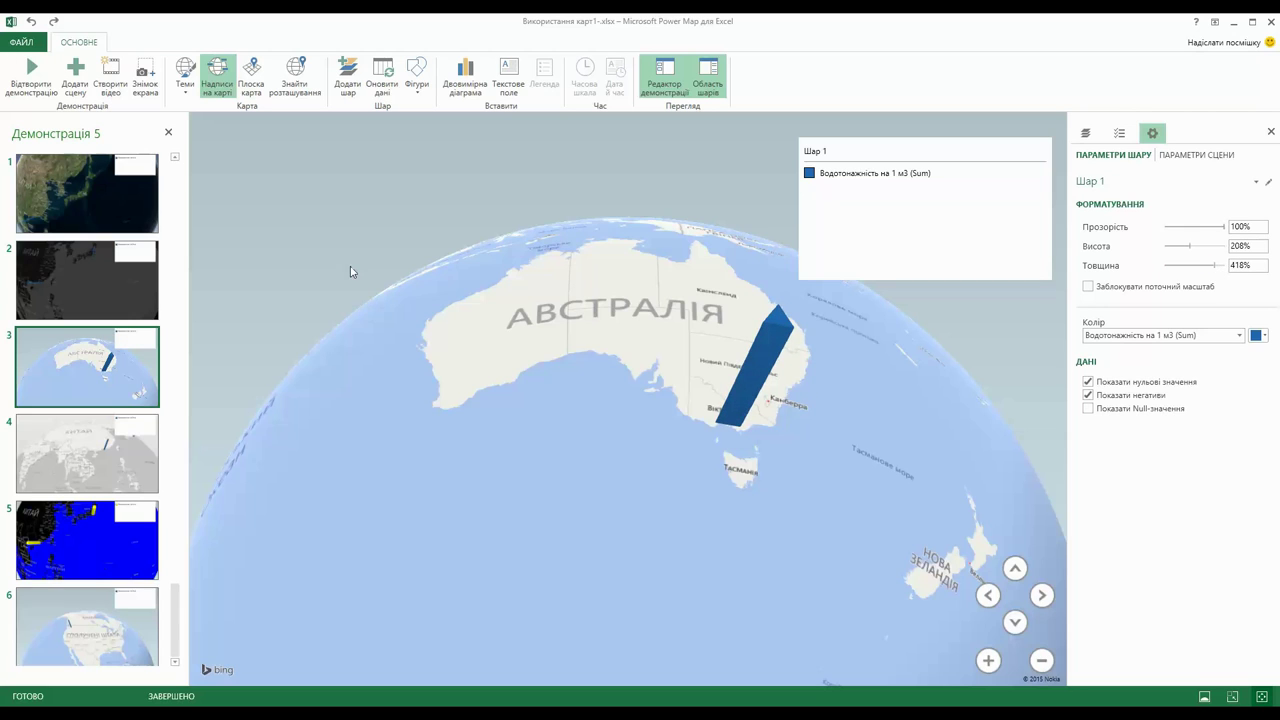
- Make the column in the sixth scene, the United States, circular and set its thickness to 424%
mouse_move(158, 483)
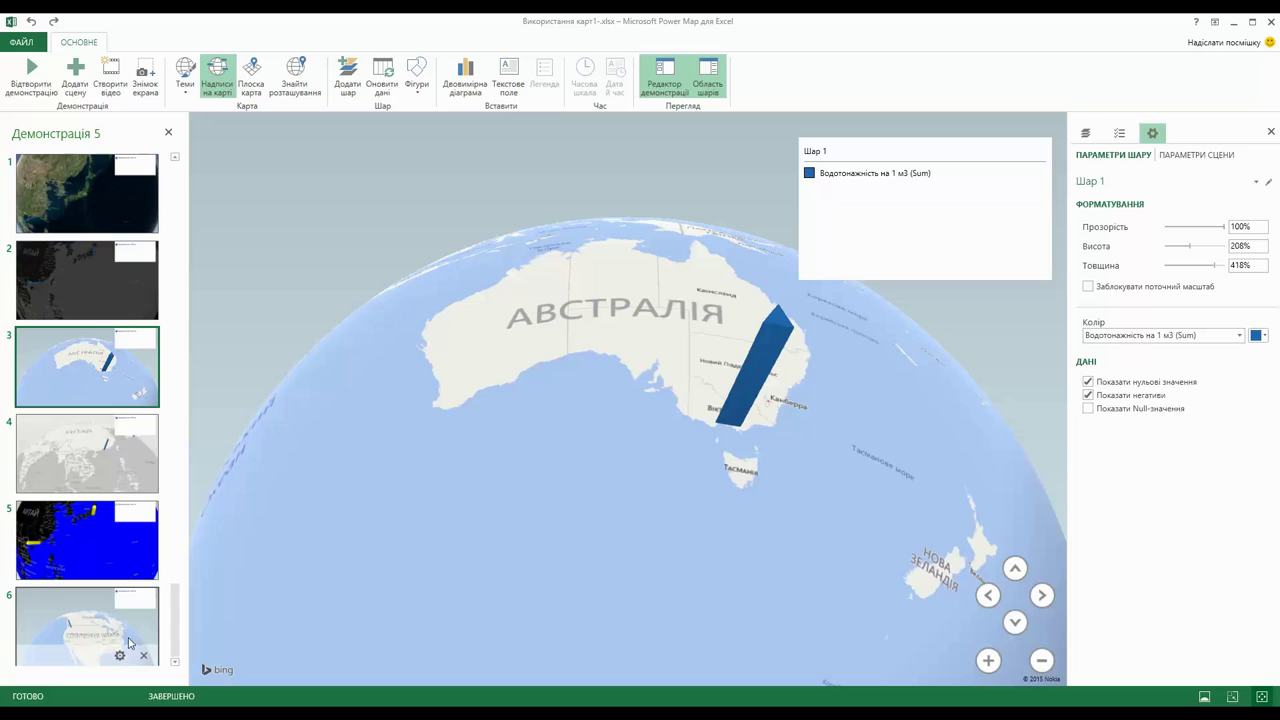
mouse_move(104, 549)
click(95, 620)
click(417, 90)
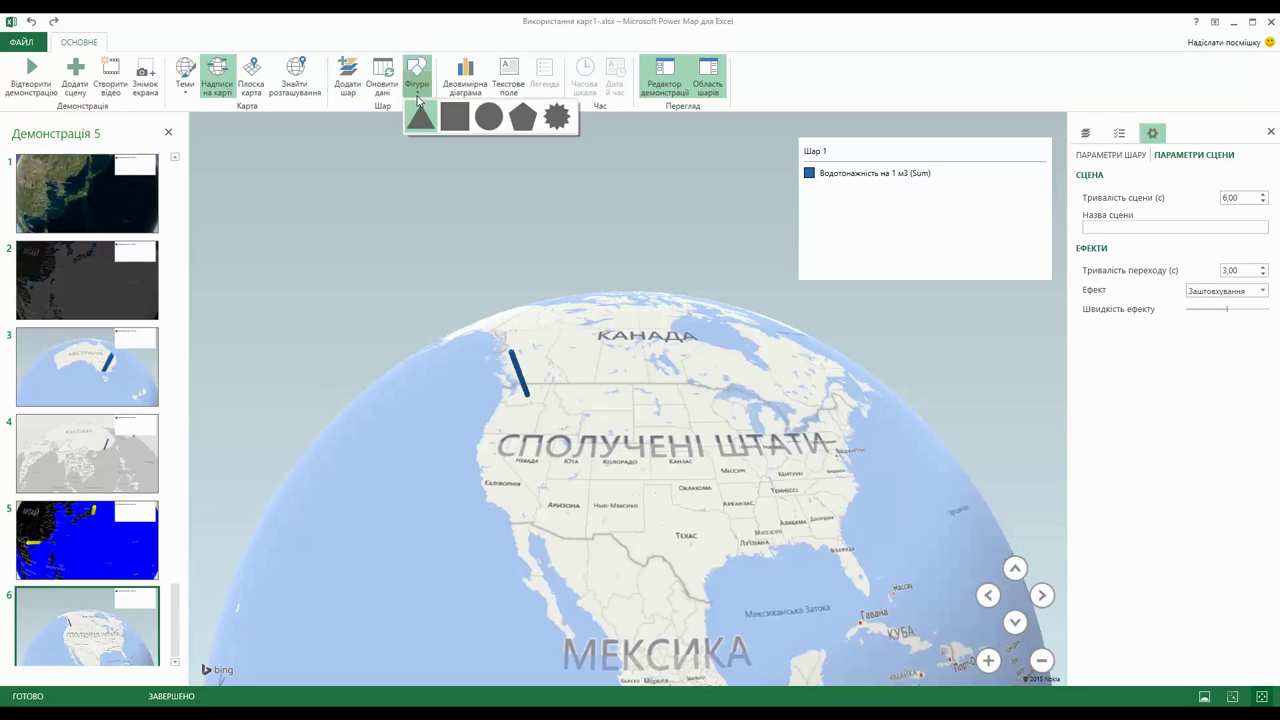
click(493, 122)
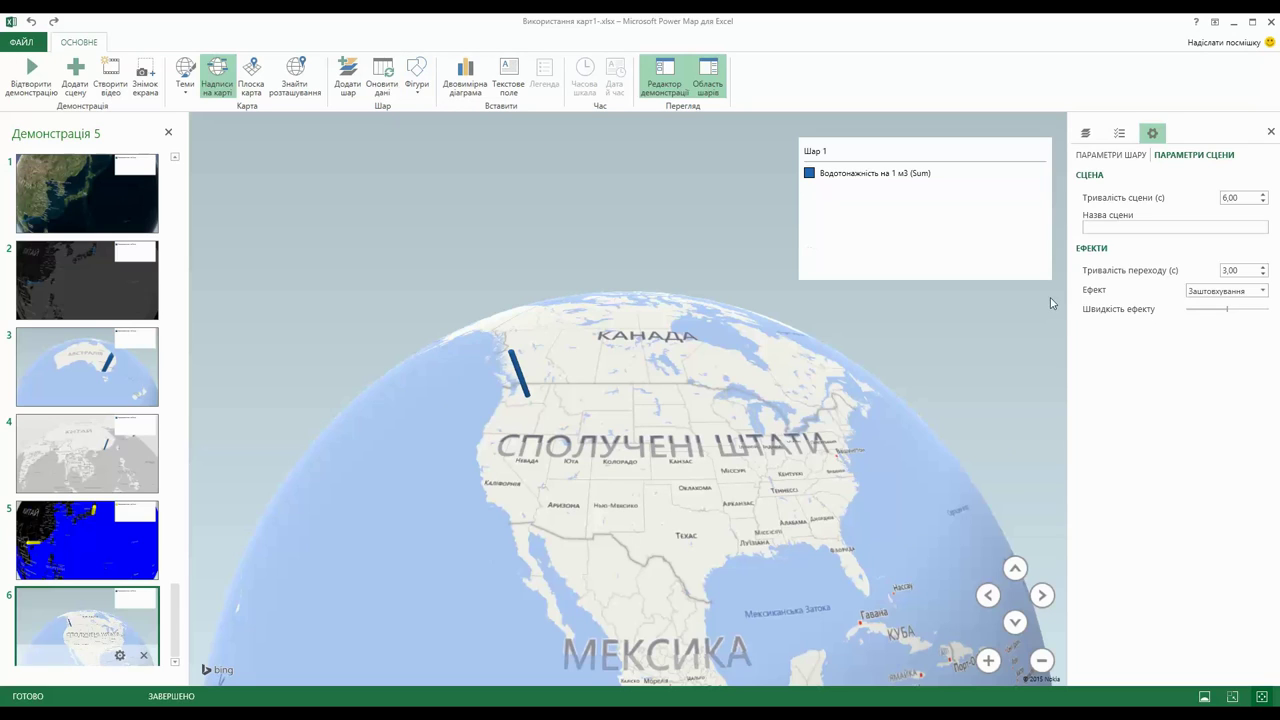
click(1111, 155)
drag(1176, 266, 1222, 268)
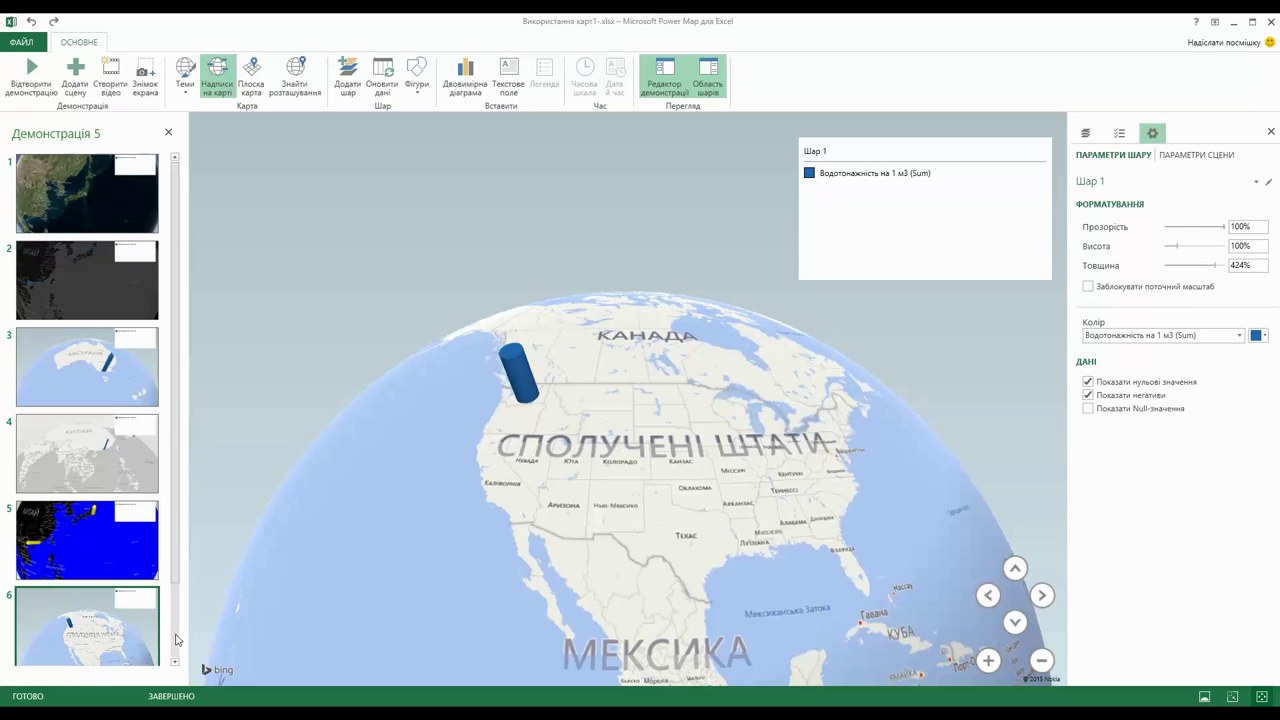
- Play the whole tour, return to the editor and view the available column shapes
scroll(178, 625, down, 1)
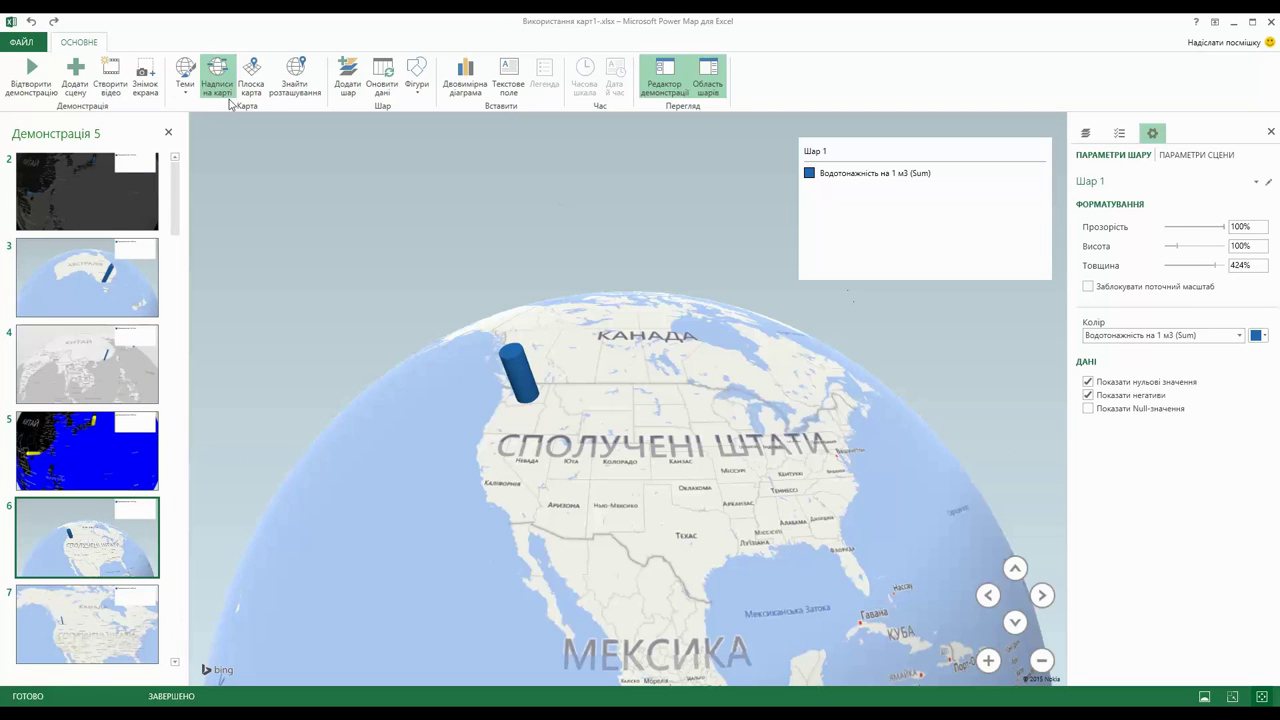
click(23, 80)
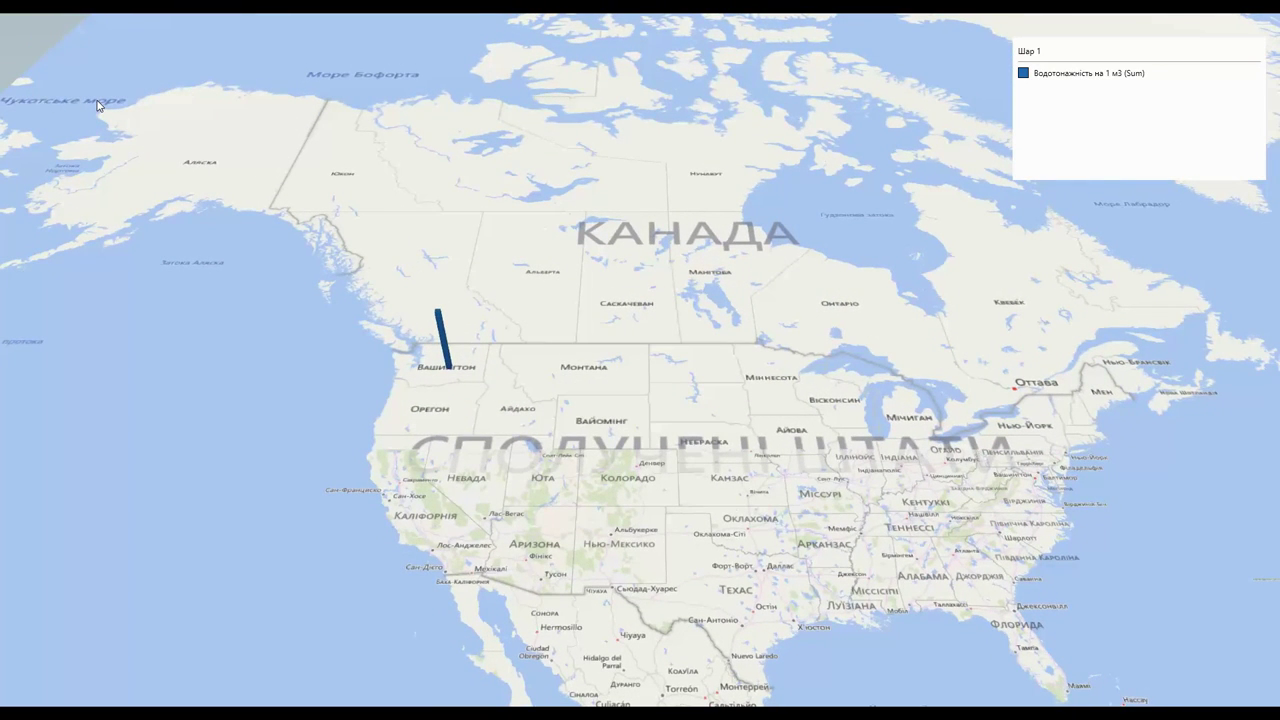
key(Escape)
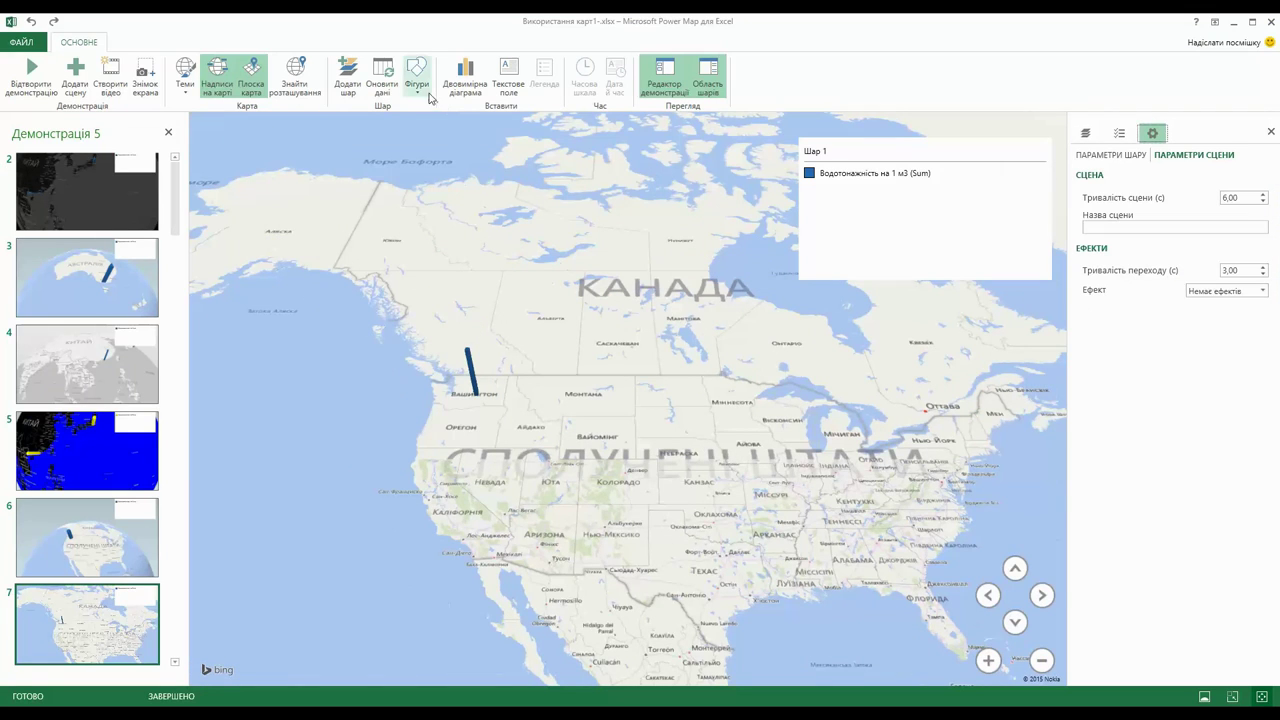
click(420, 94)
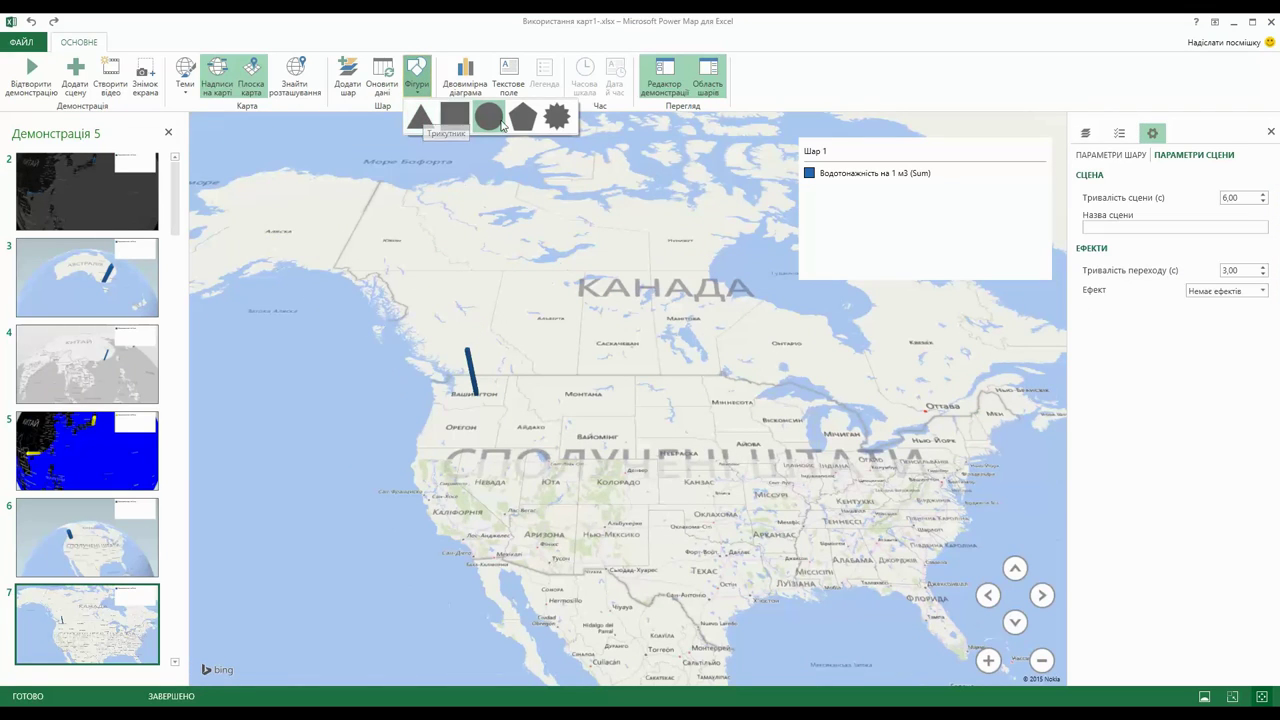
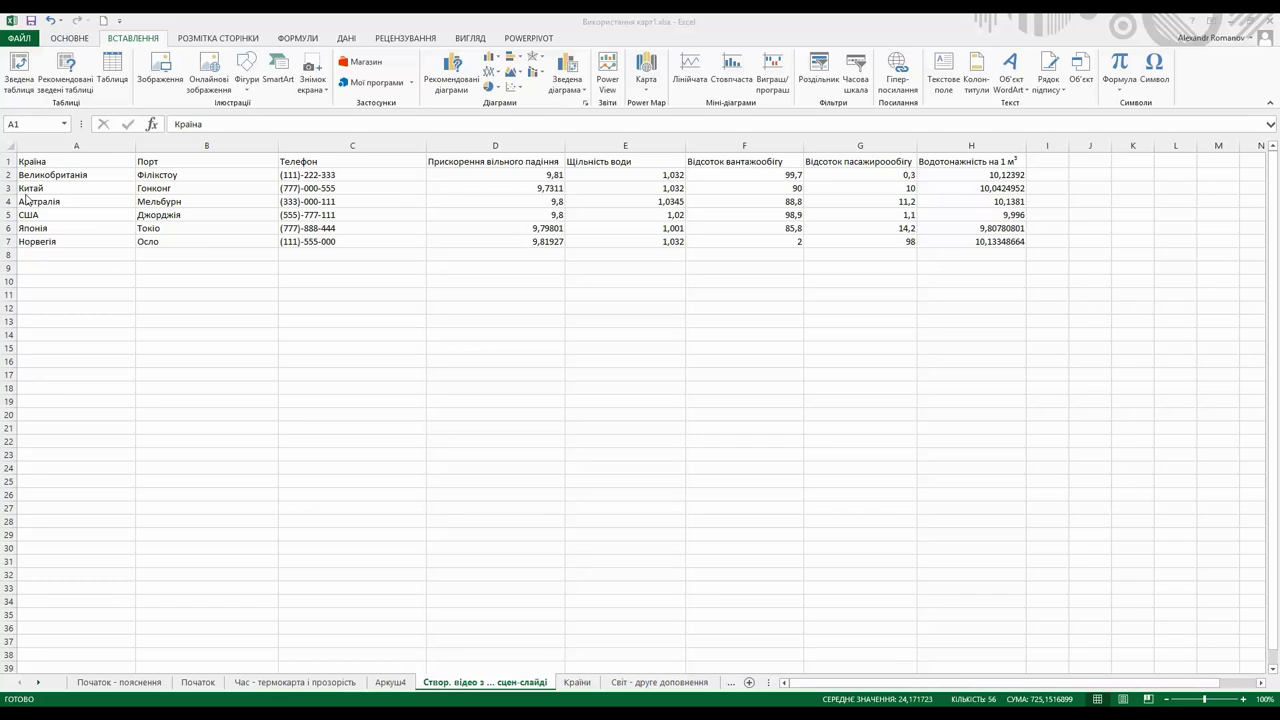
- In the Excel ports table, examine the gravity and water density columns and the displacement formulas in column H
click(54, 162)
key(ctrl+a)
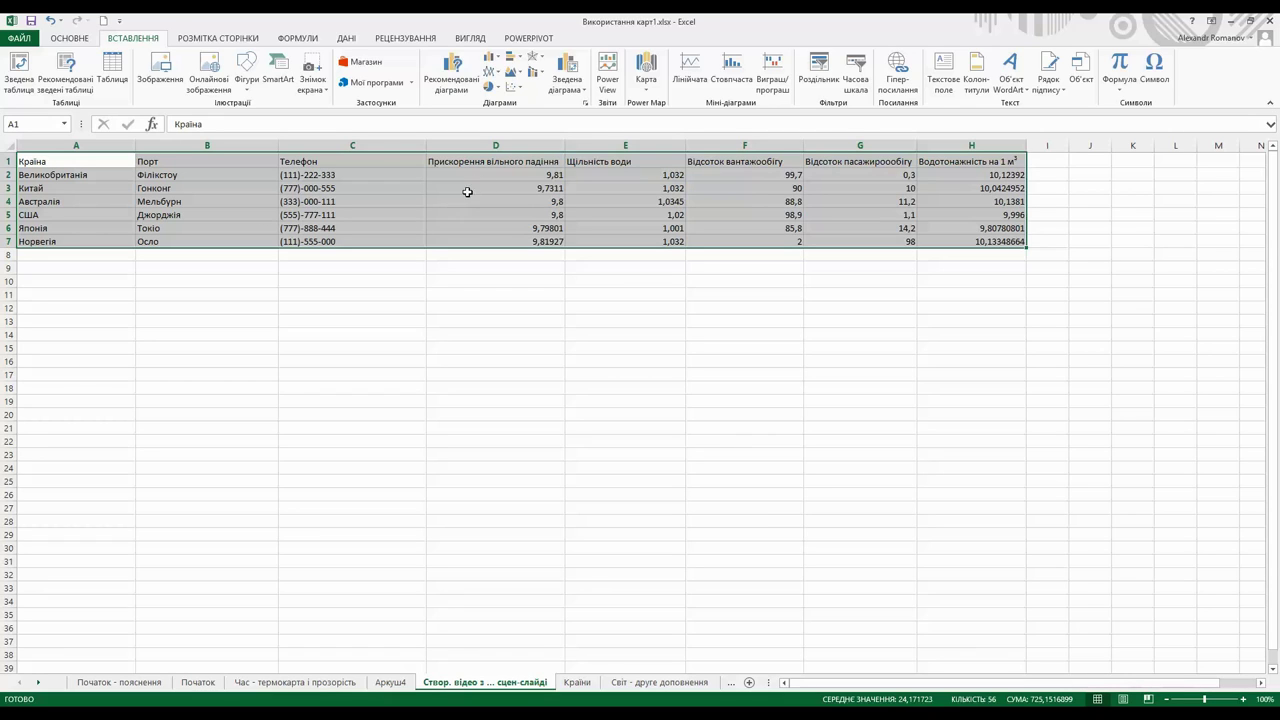
click(495, 161)
drag(495, 161, 503, 243)
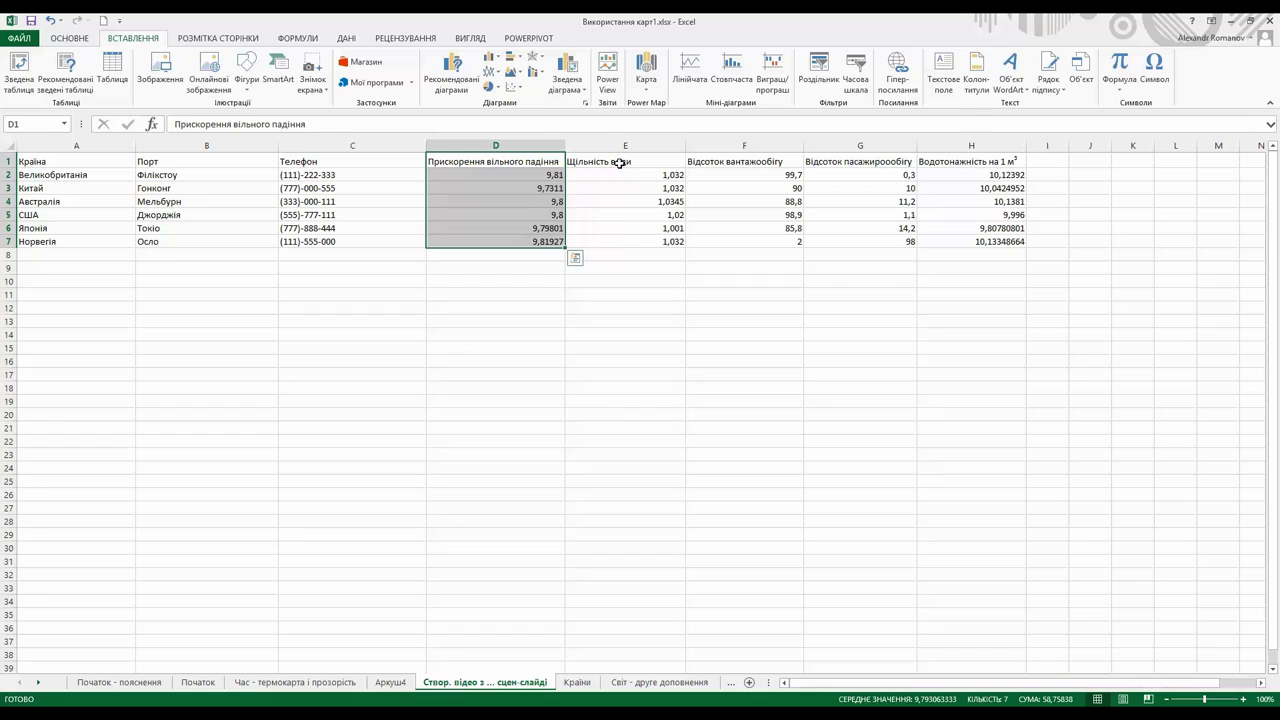
drag(620, 163, 620, 241)
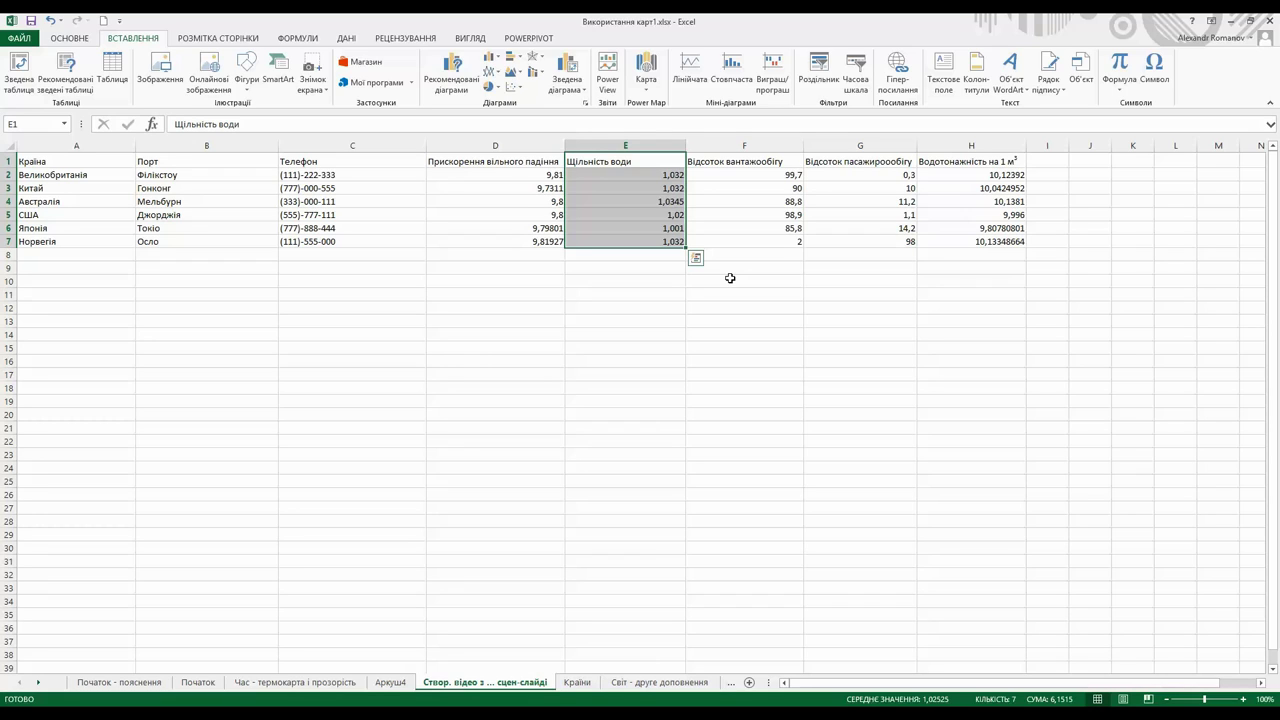
click(995, 175)
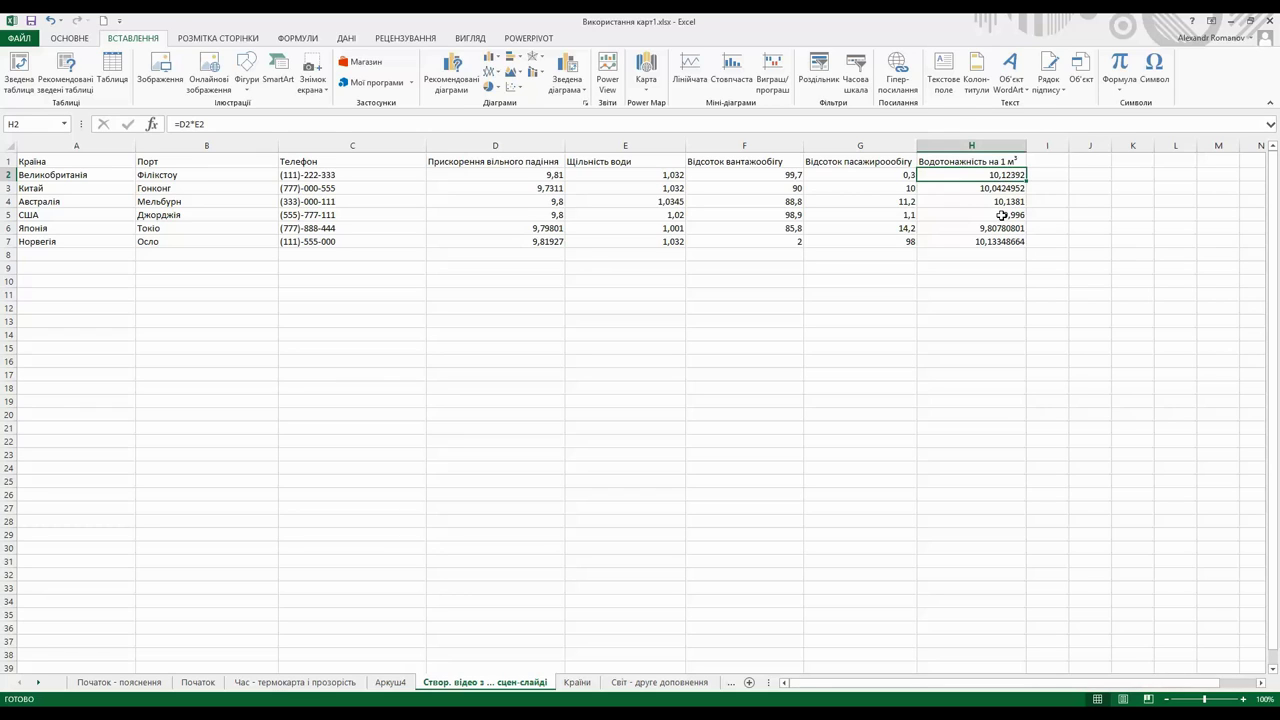
click(1001, 215)
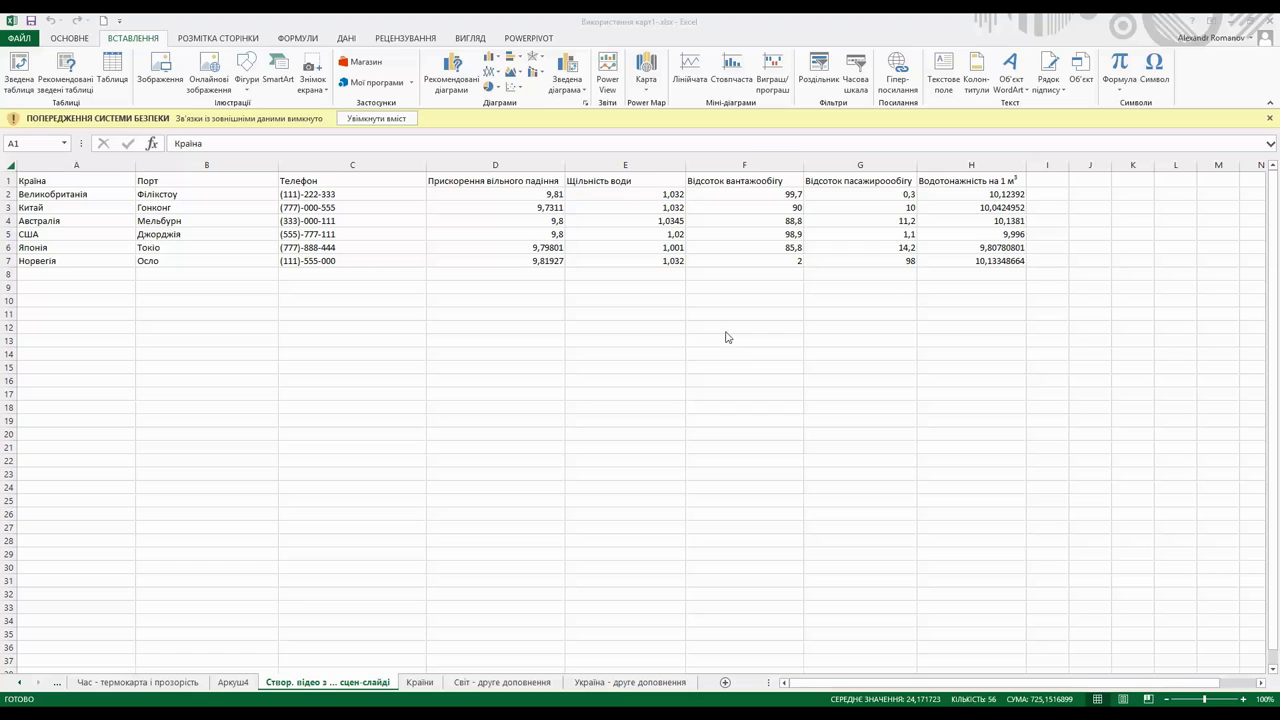
- Select the entire ports worksheet and start a new Power Map tour from it
click(11, 168)
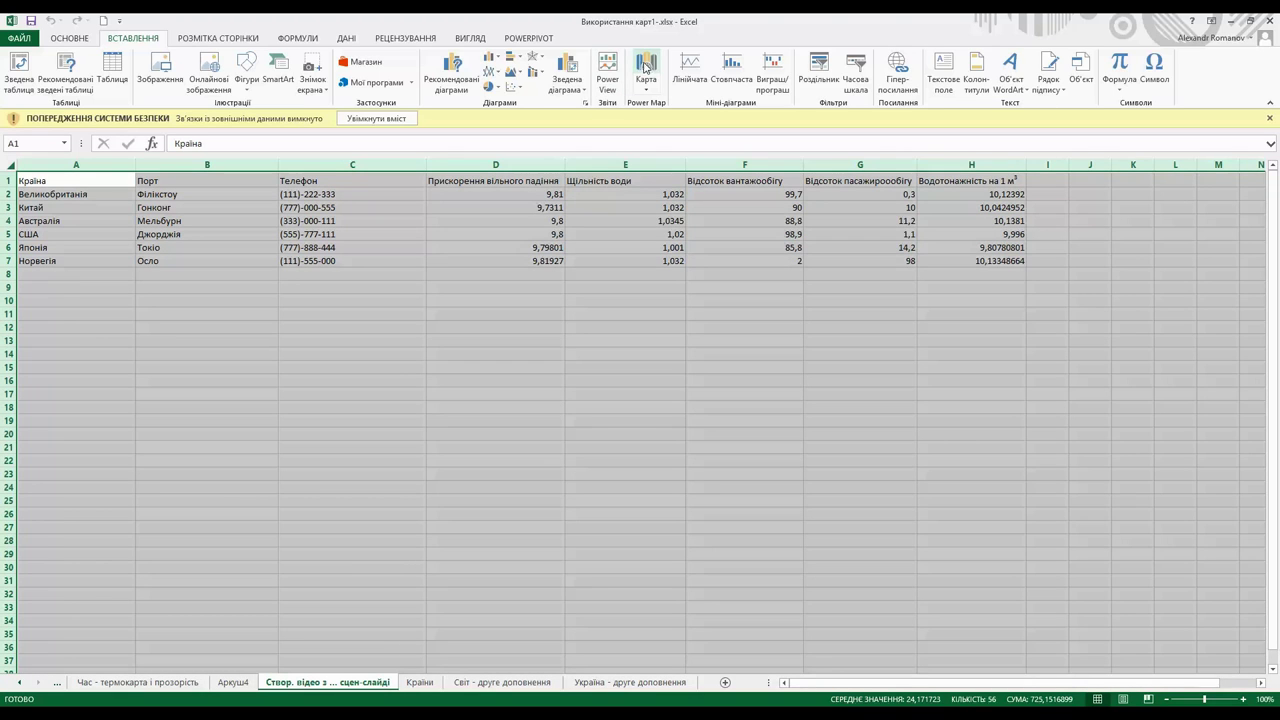
click(645, 66)
click(665, 128)
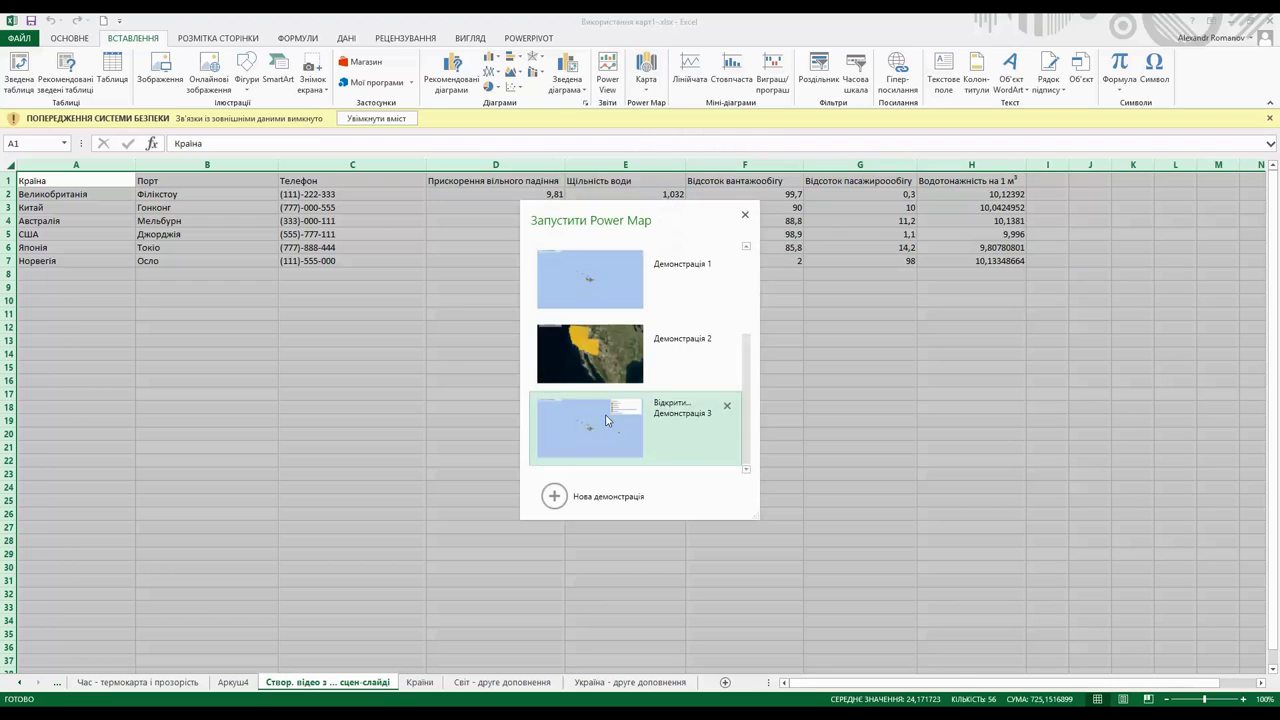
click(553, 496)
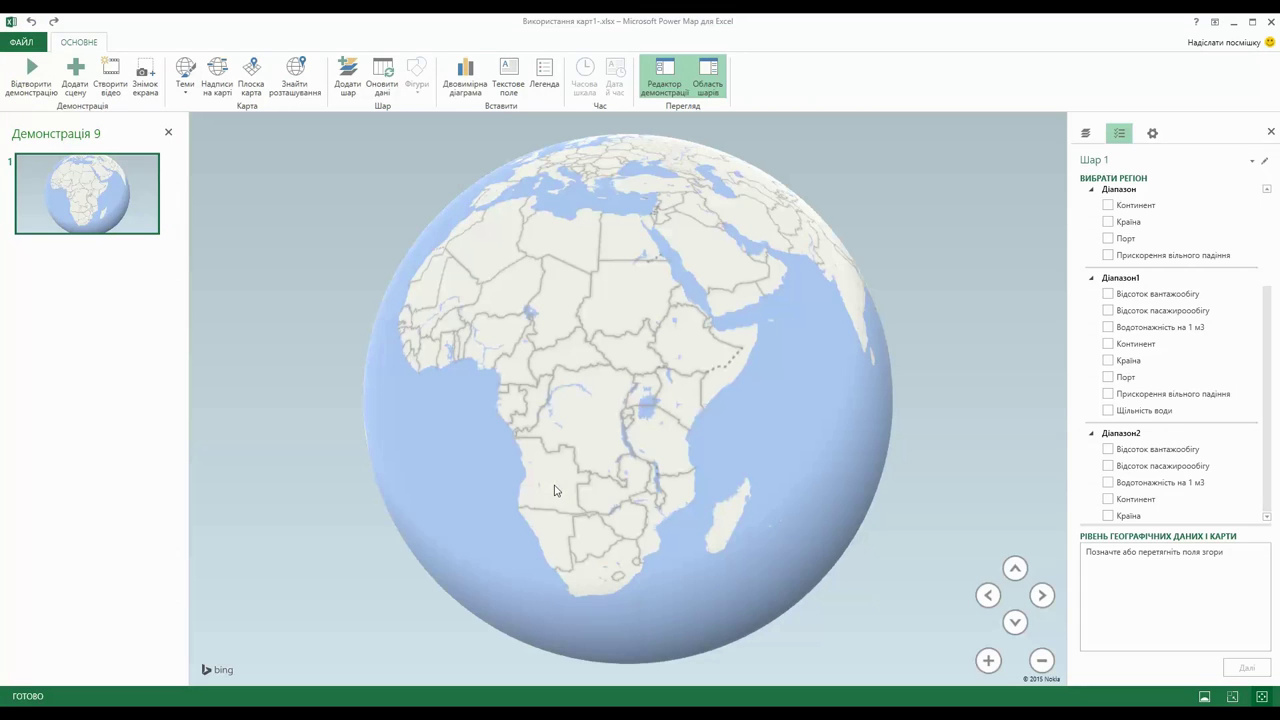
- Collapse the field ranges Діапазон through Діапазон7, keeping the ports fields of Діапазон8 expanded
click(1091, 278)
click(1089, 190)
click(1091, 223)
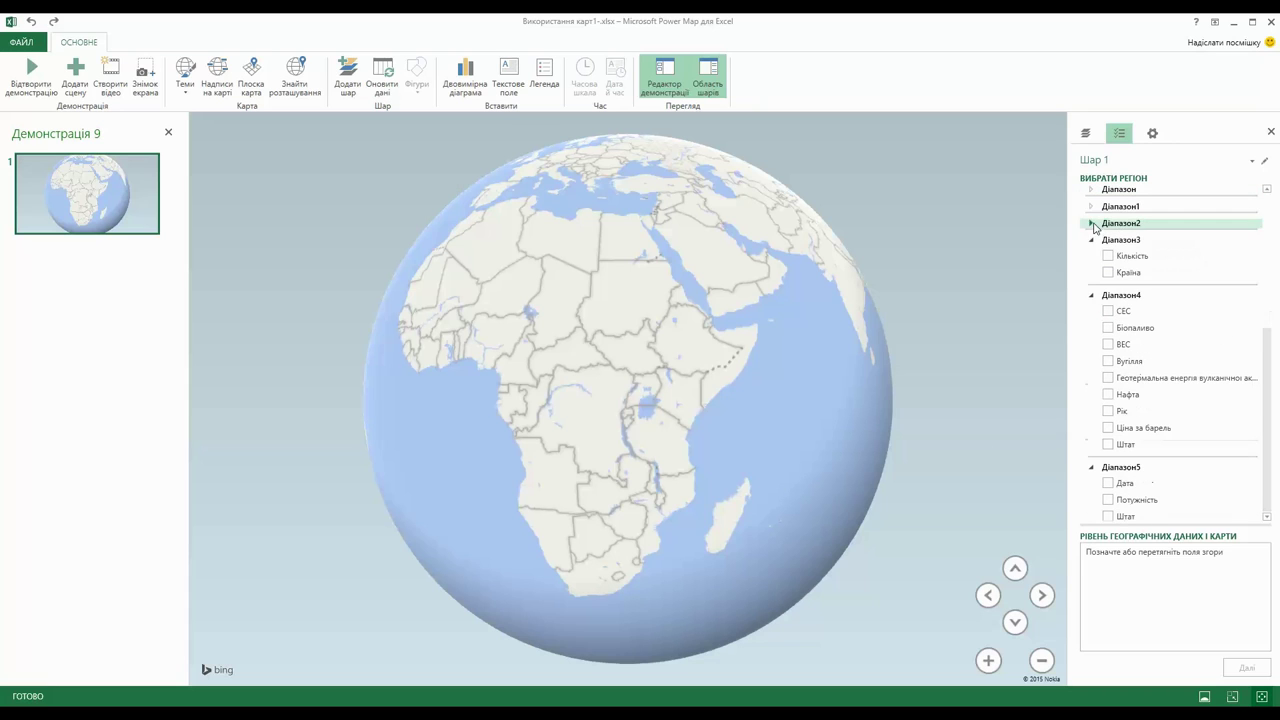
click(1091, 296)
click(1091, 384)
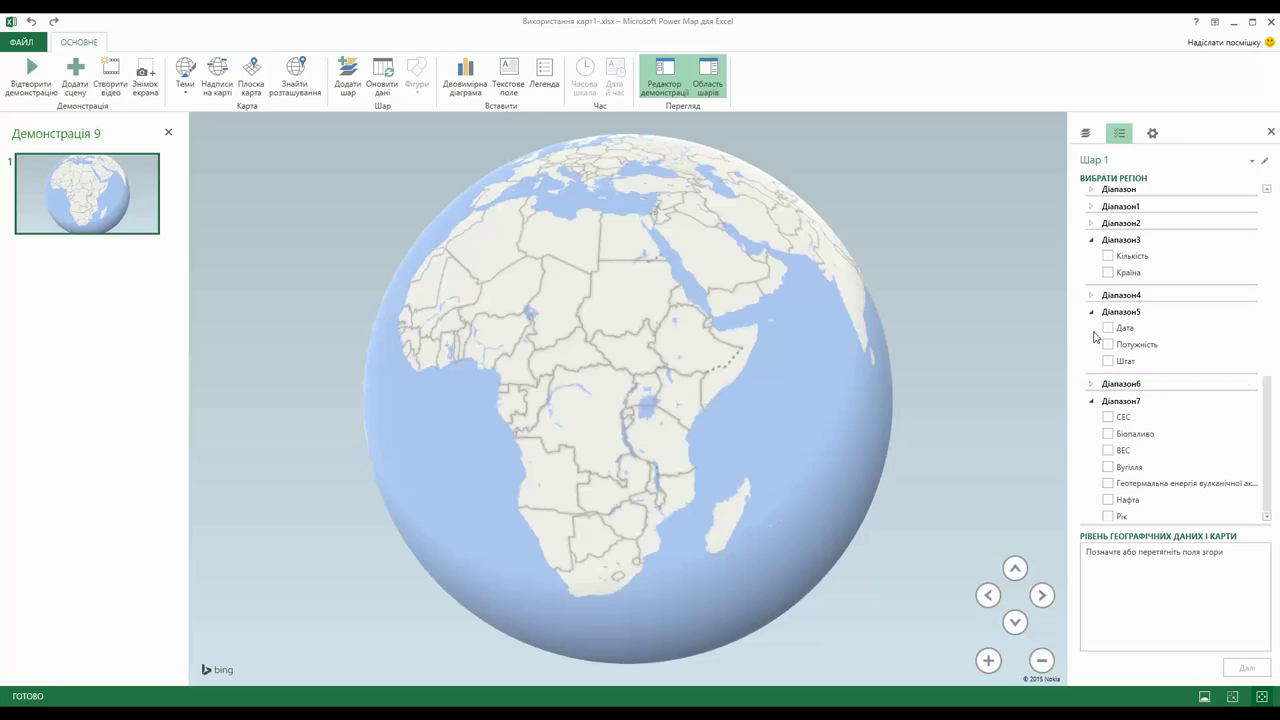
click(1091, 312)
click(1091, 346)
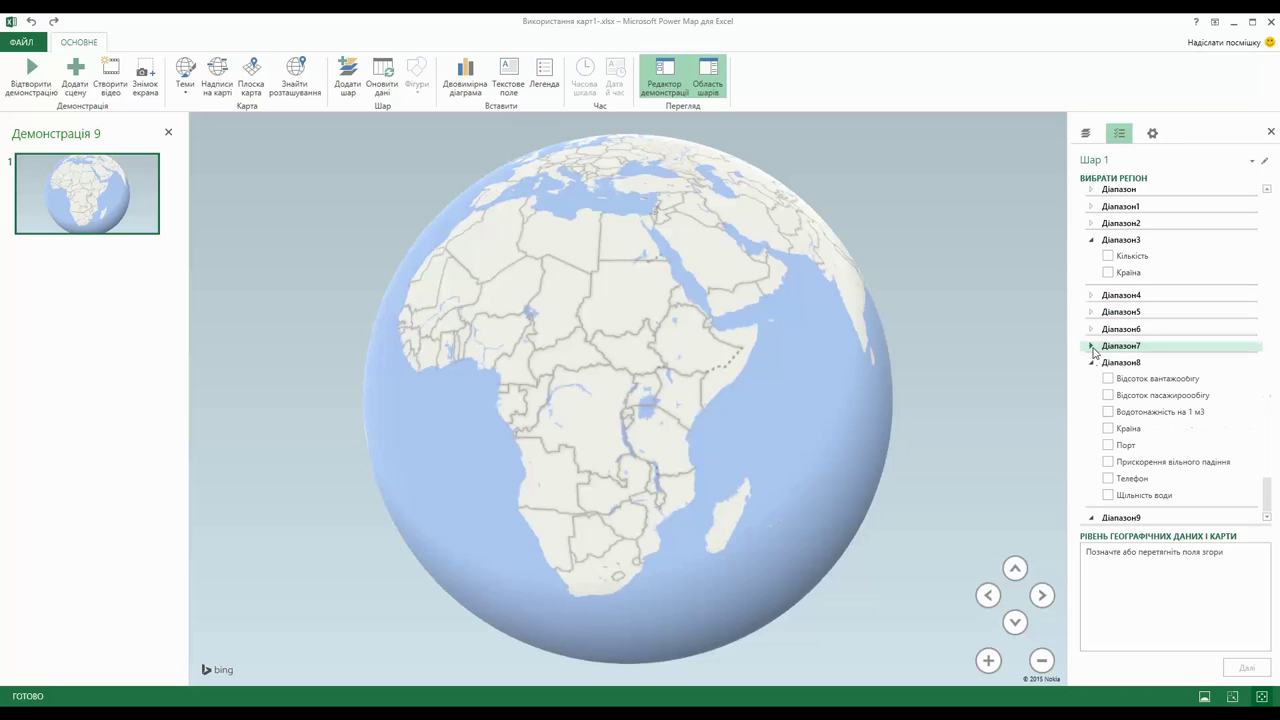
click(1091, 241)
- Plot Діапазон8 geographically by Країна as country or region and use Країна as the column category
click(1108, 389)
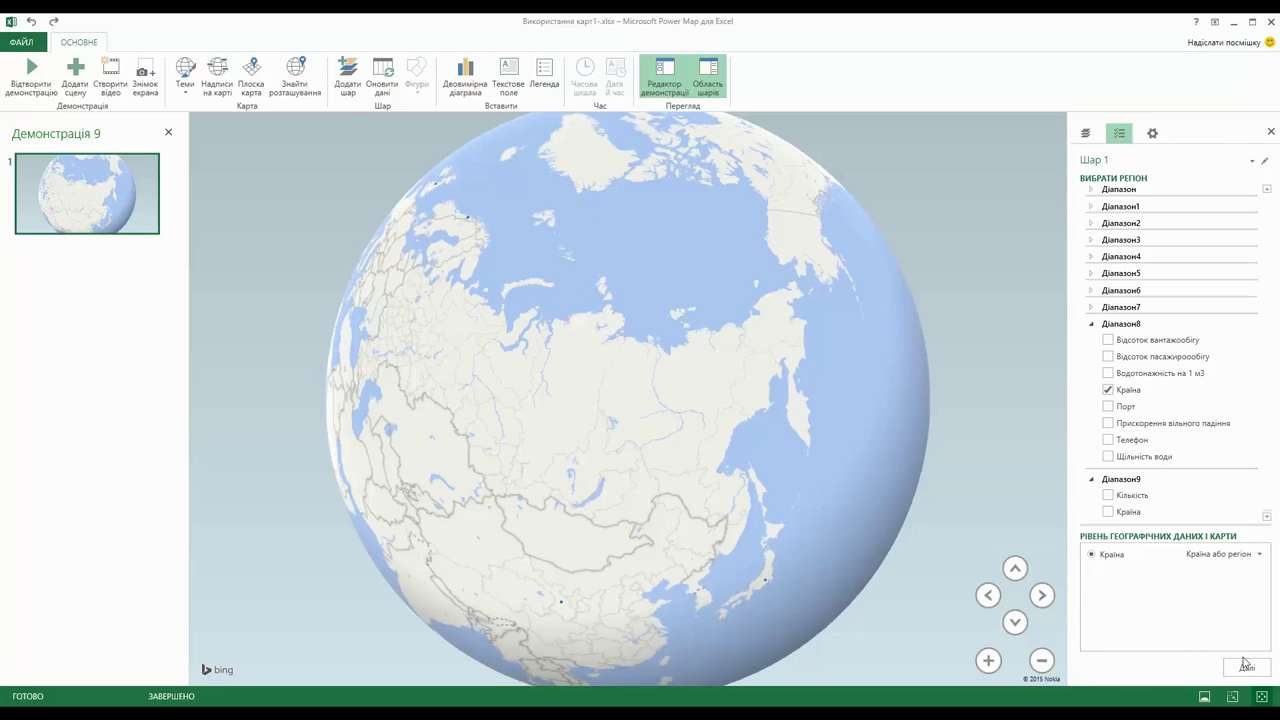
click(1245, 668)
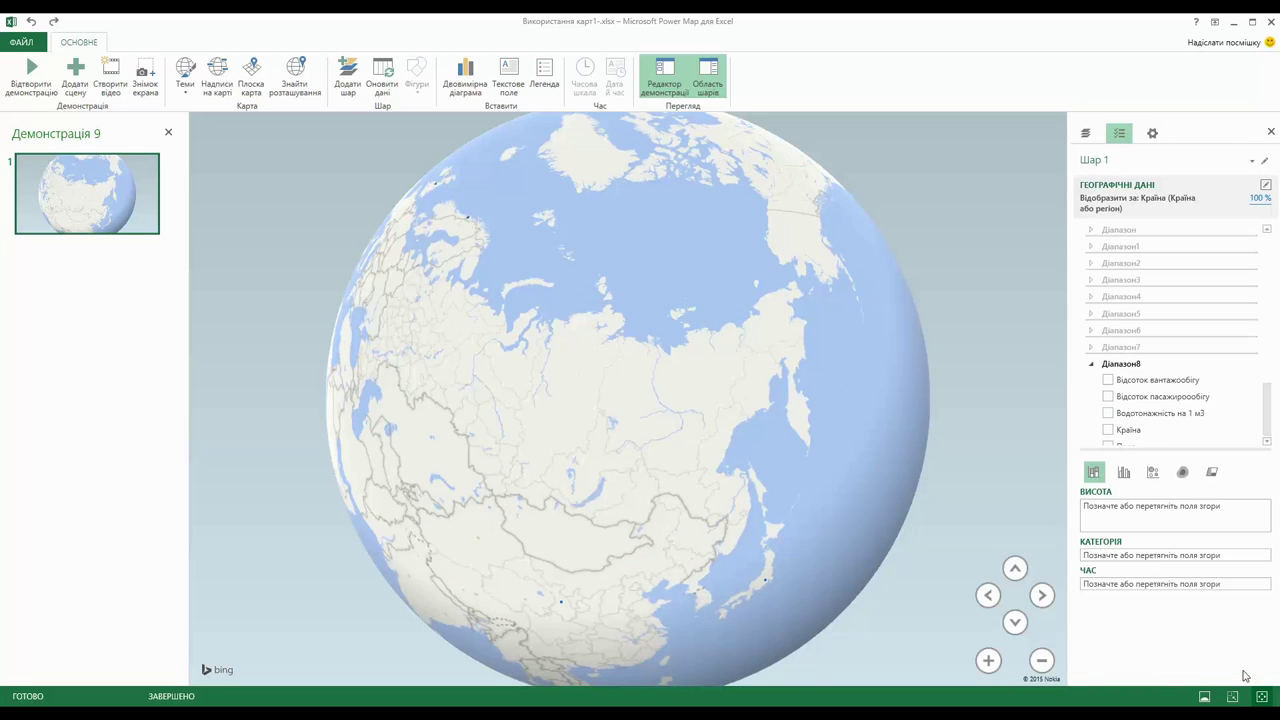
click(1108, 431)
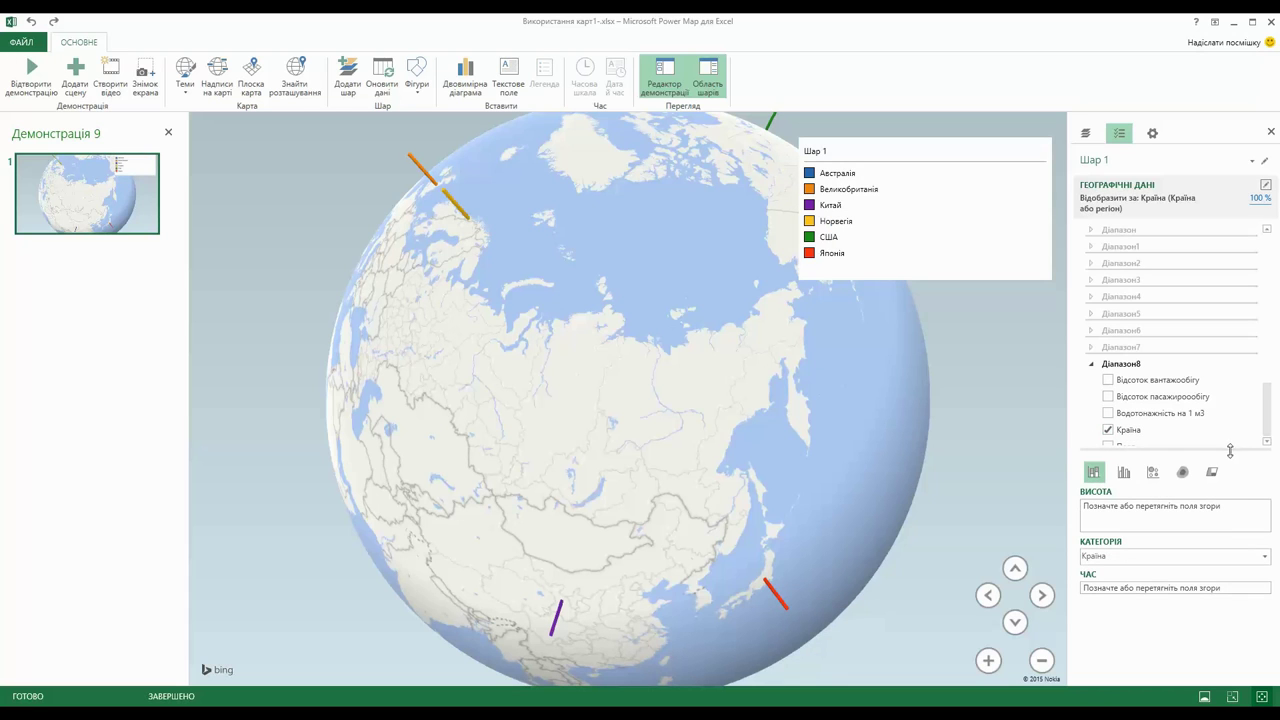
- Switch the ports layer to the region visualization and rotate the zoomed-out globe to view the shaded countries
click(1213, 477)
click(1041, 662)
drag(771, 580, 679, 322)
mouse_move(601, 404)
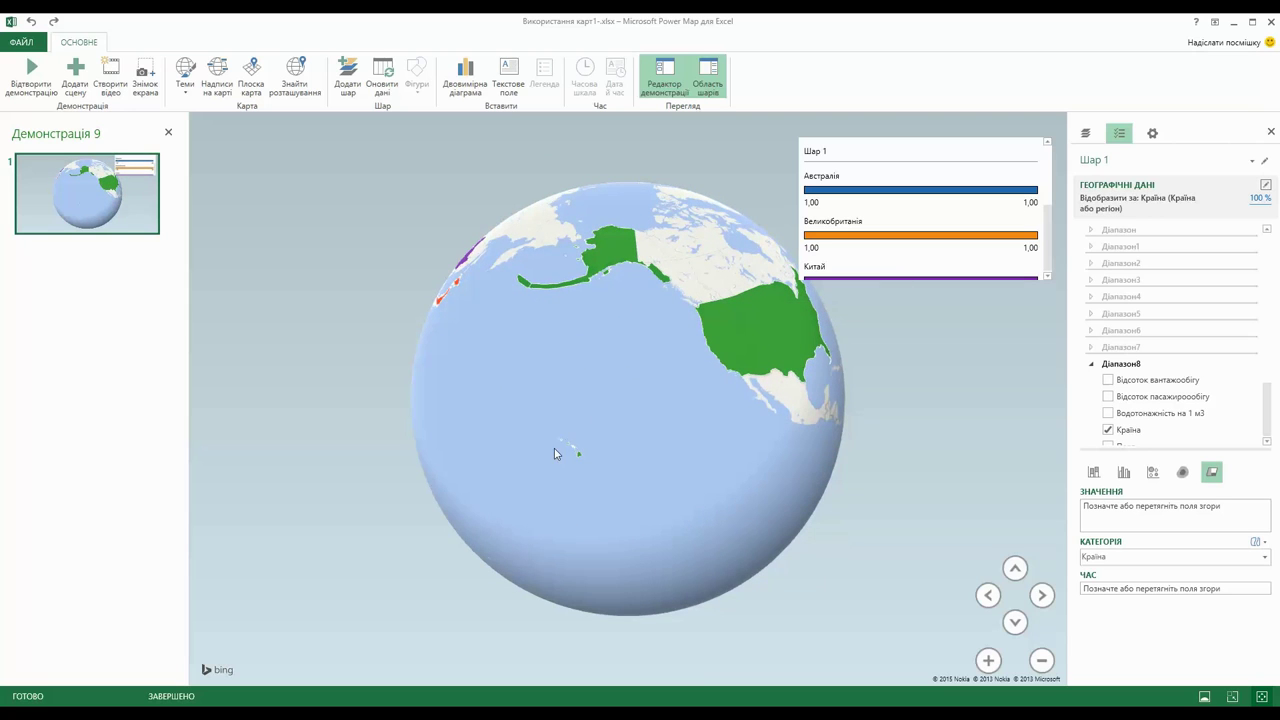
drag(678, 479, 491, 406)
scroll(645, 446, down, 5)
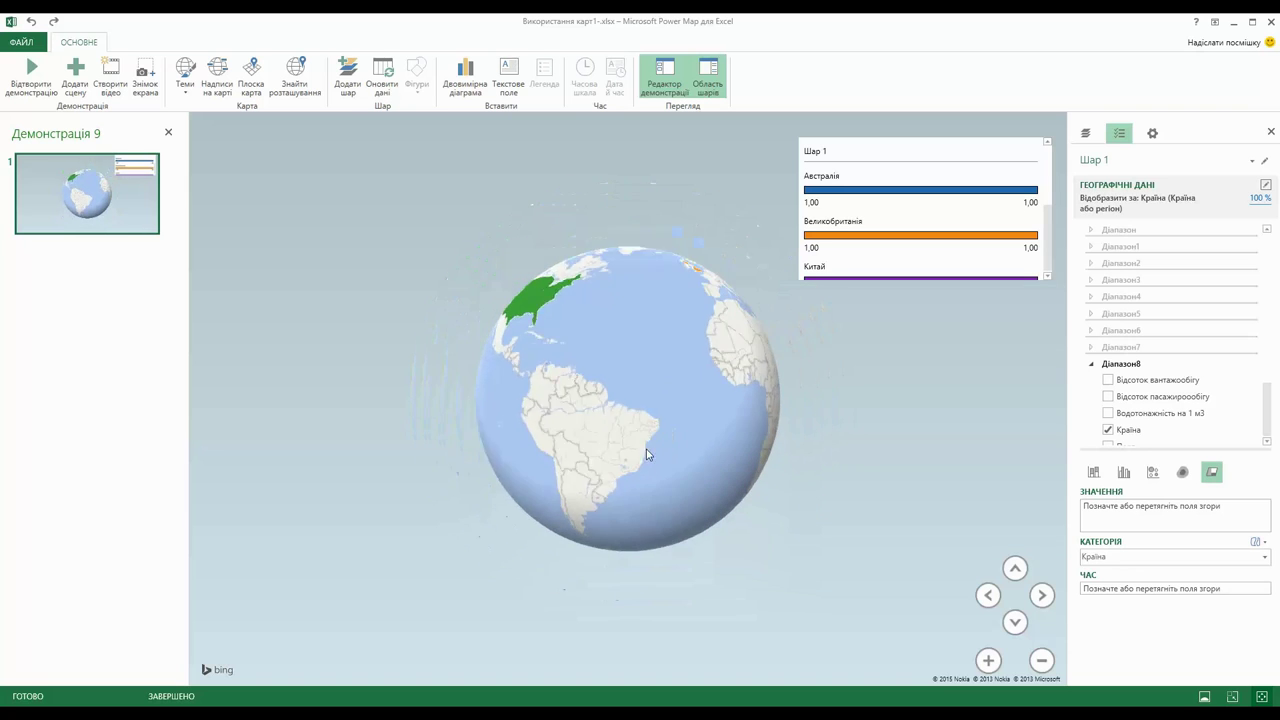
mouse_move(645, 446)
mouse_down()
mouse_move(572, 379)
mouse_move(609, 446)
mouse_move(733, 429)
mouse_move(622, 455)
mouse_up()
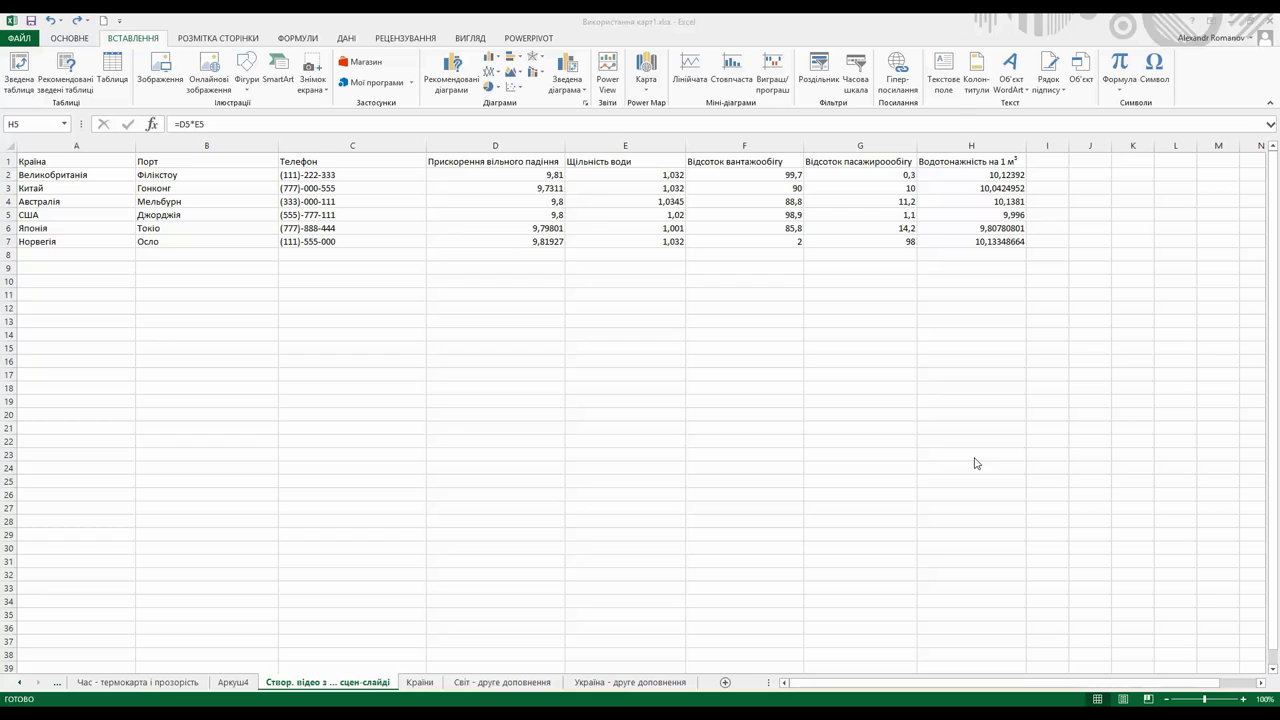
- In the Excel workbook, open the Світ - друге доповнення sheet and examine its Bing map and the store link in A14
click(527, 687)
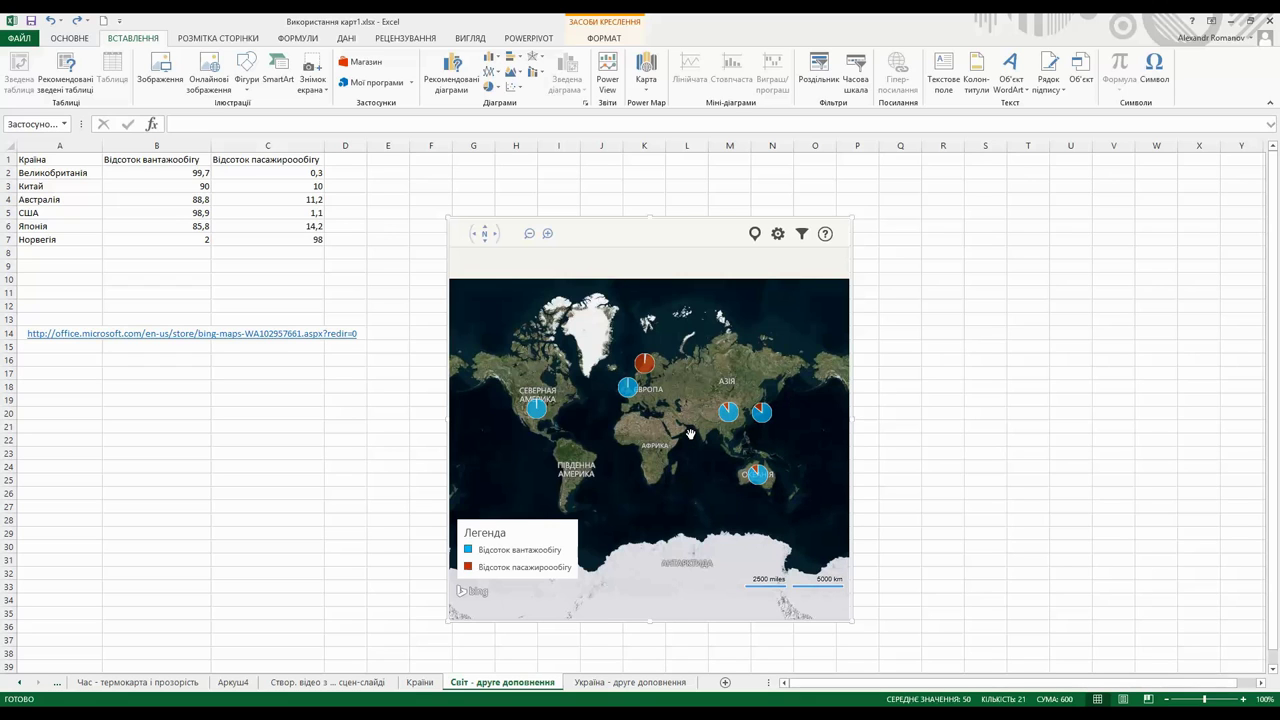
drag(690, 433, 694, 363)
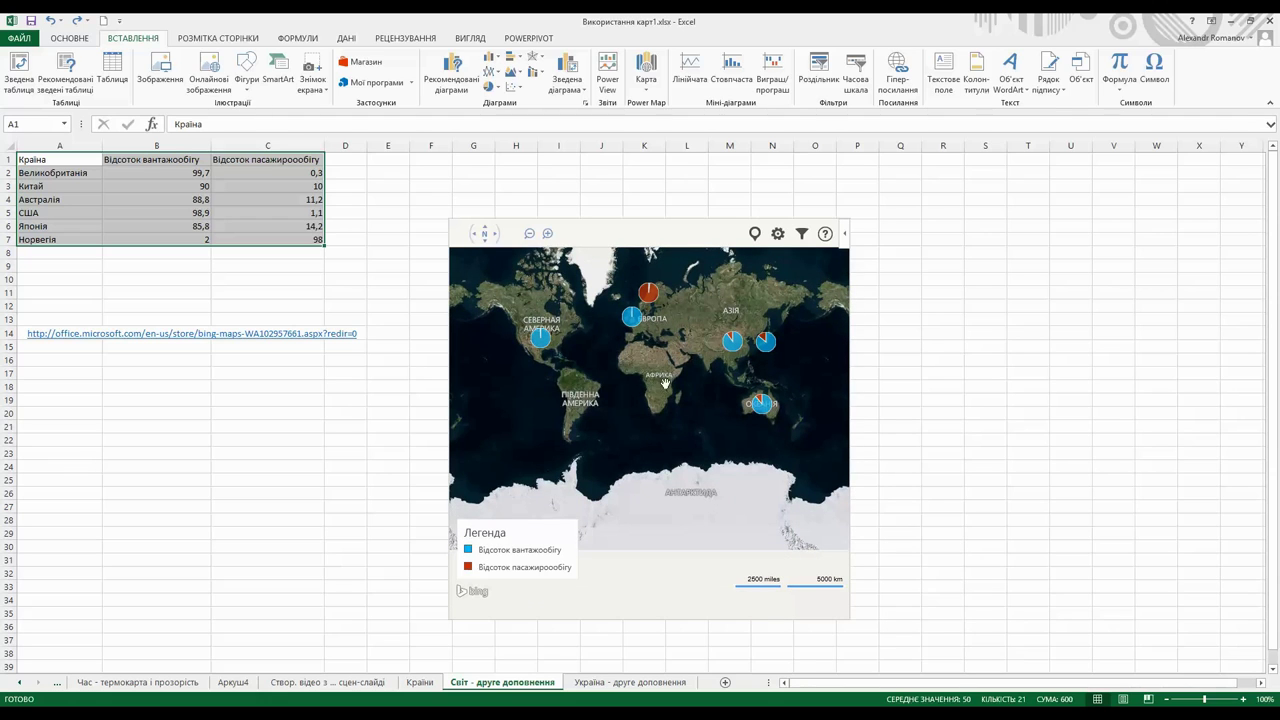
drag(702, 416, 786, 412)
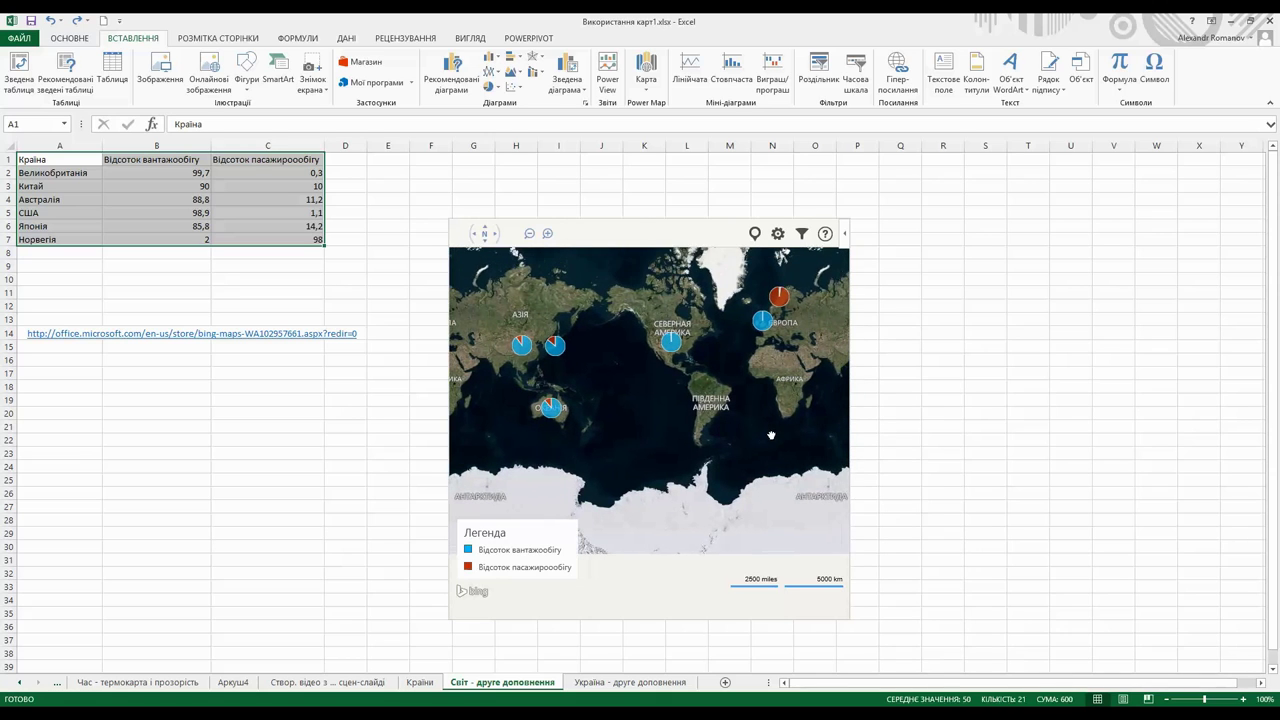
mouse_move(545, 242)
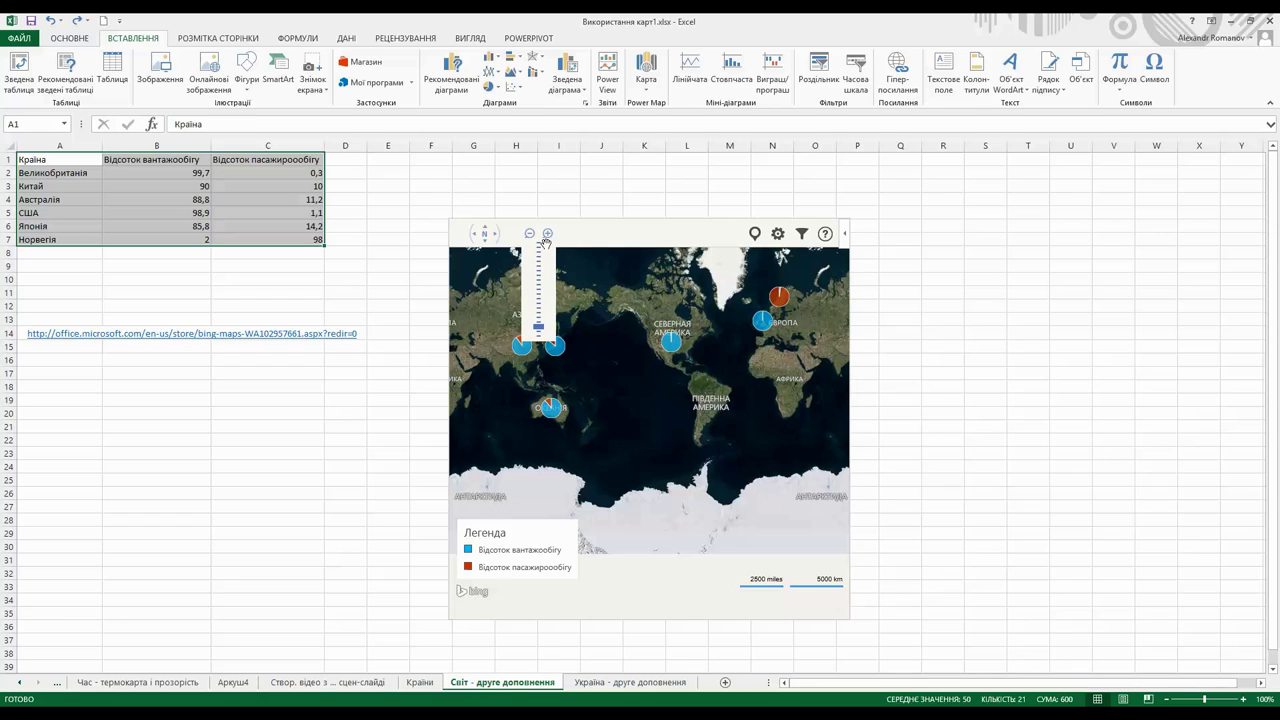
click(620, 222)
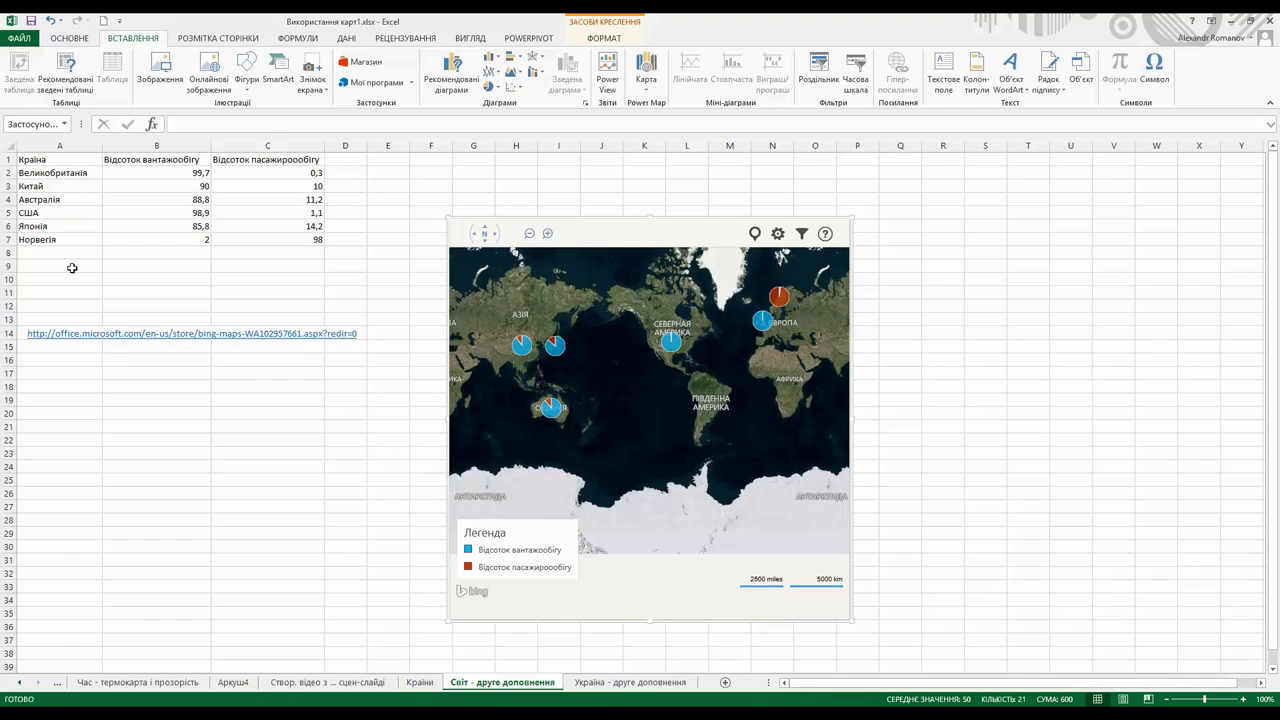
click(19, 334)
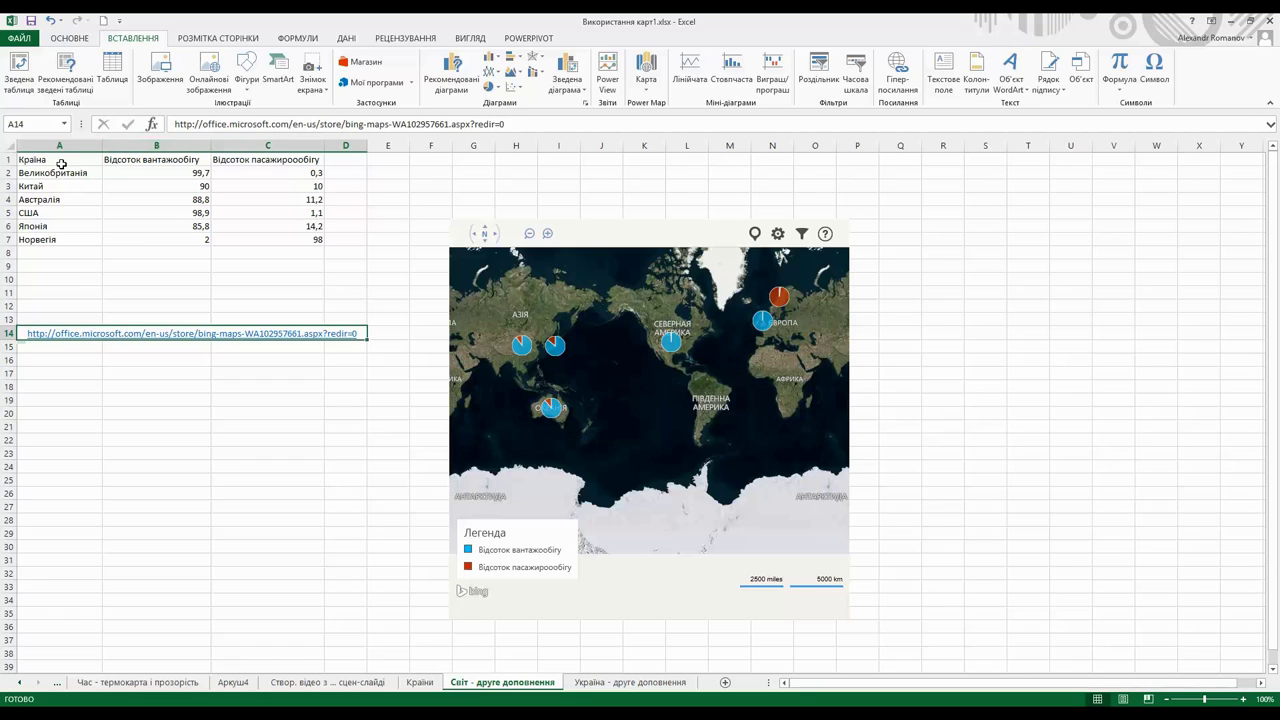
- Delete the existing map and insert a new Bing Maps app for the country table A1:C7, dismissing its welcome message
drag(61, 163, 266, 240)
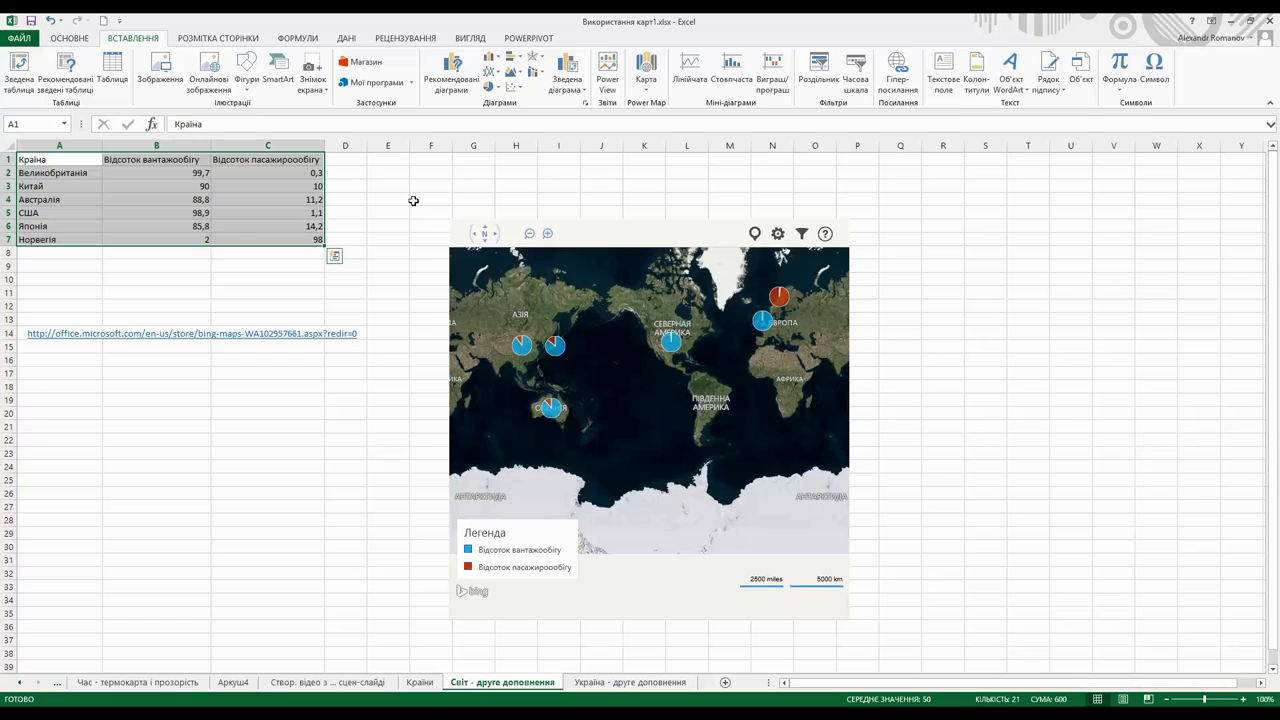
click(591, 221)
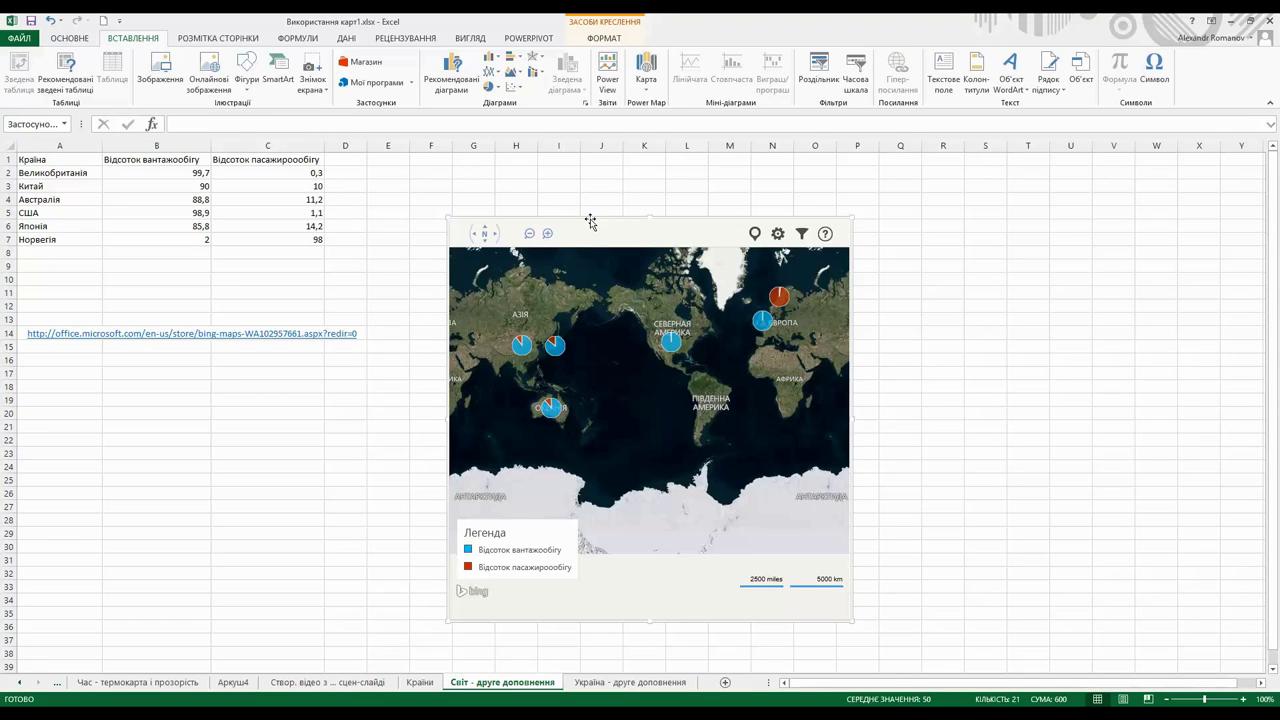
key(Delete)
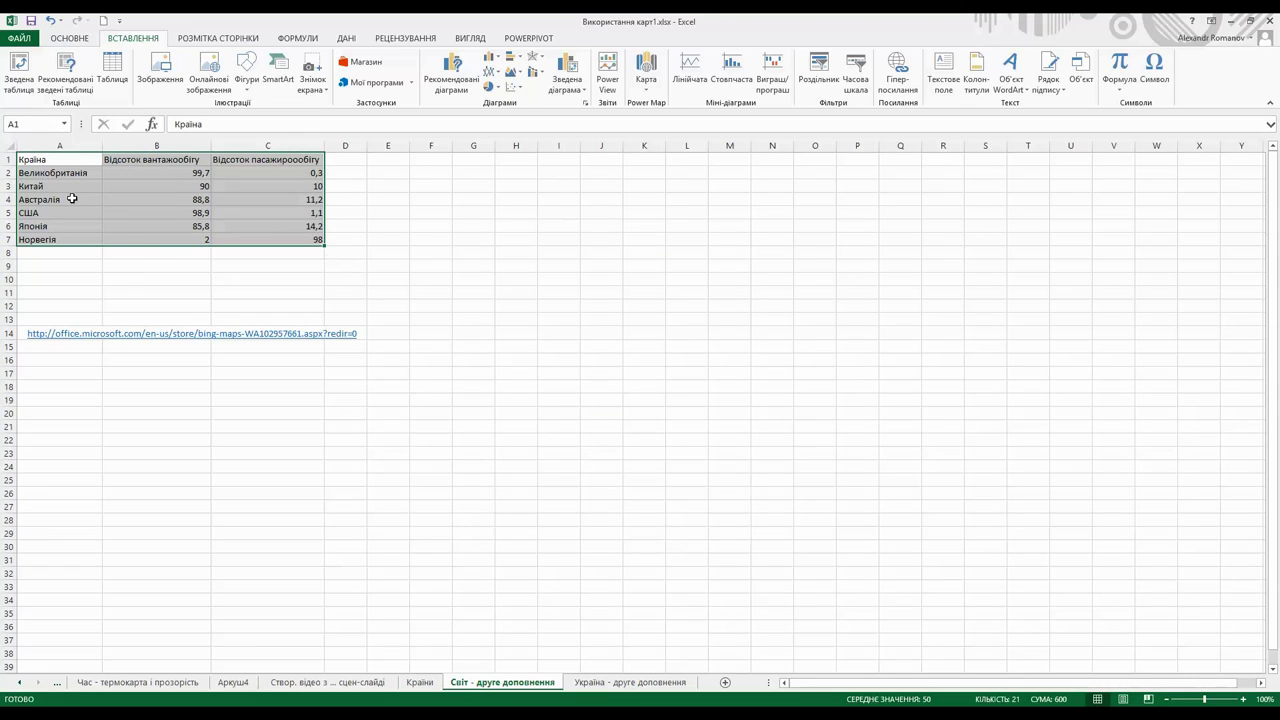
click(372, 82)
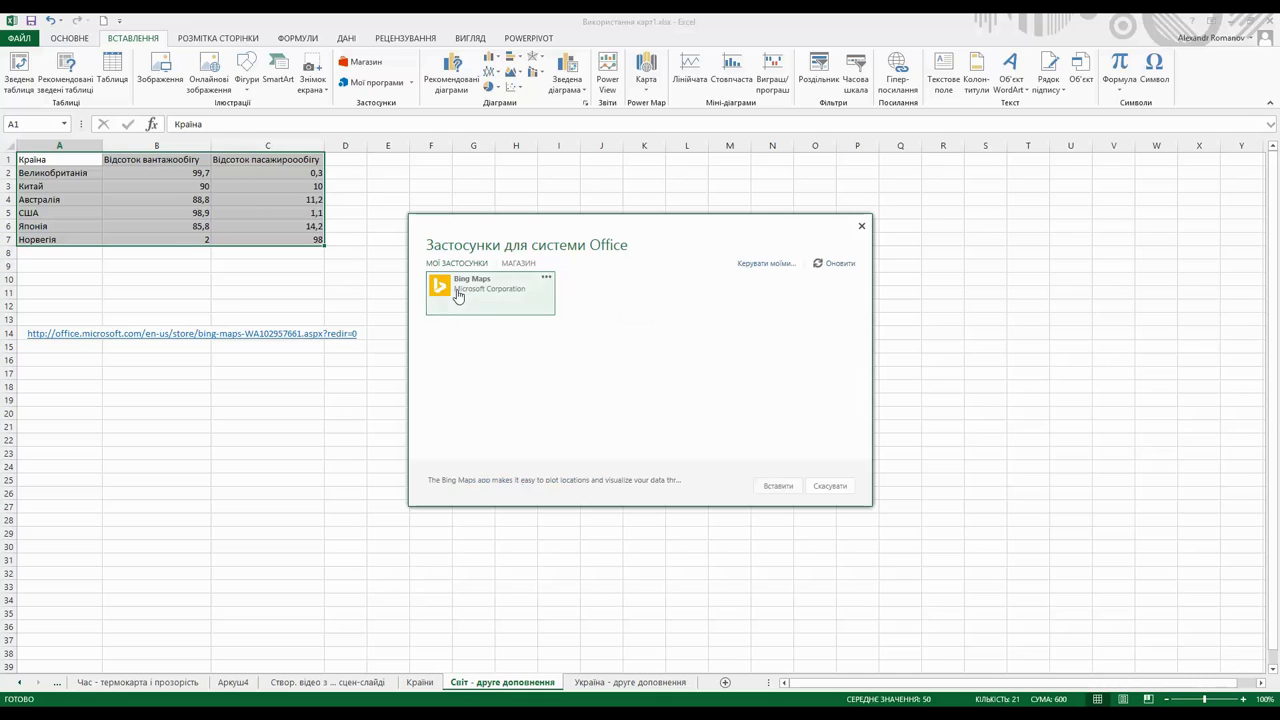
double_click(457, 295)
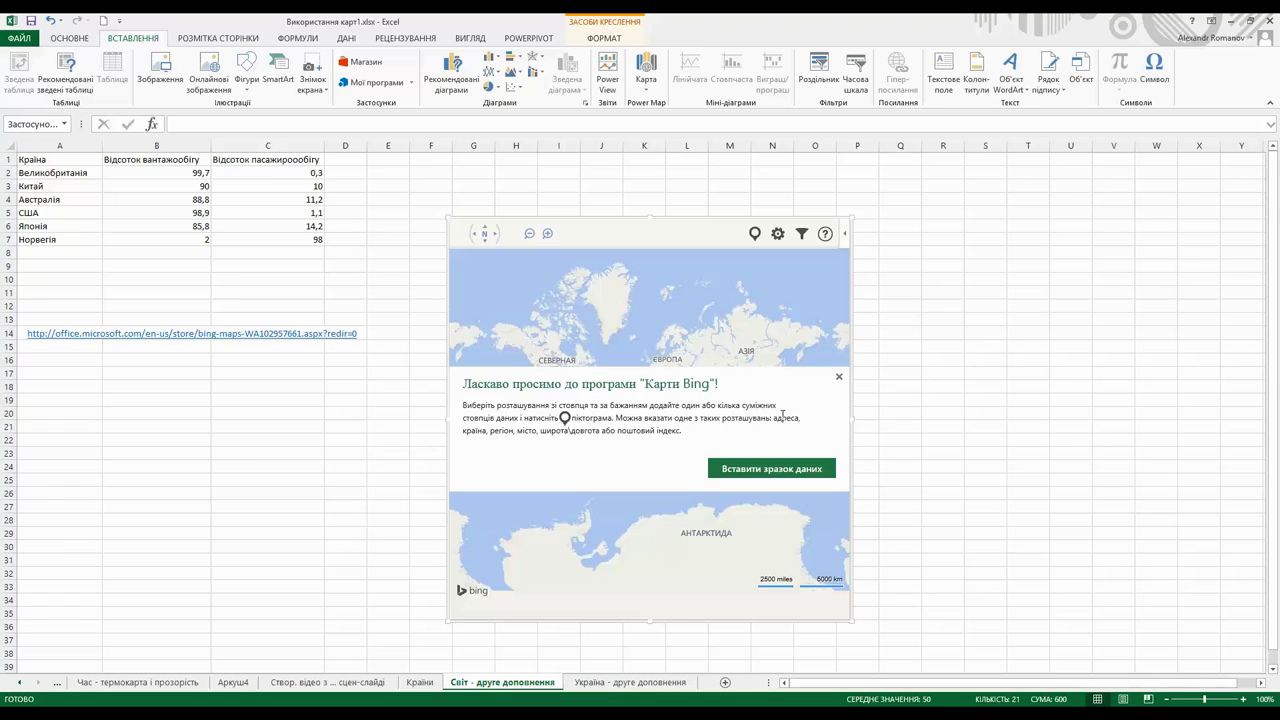
click(840, 378)
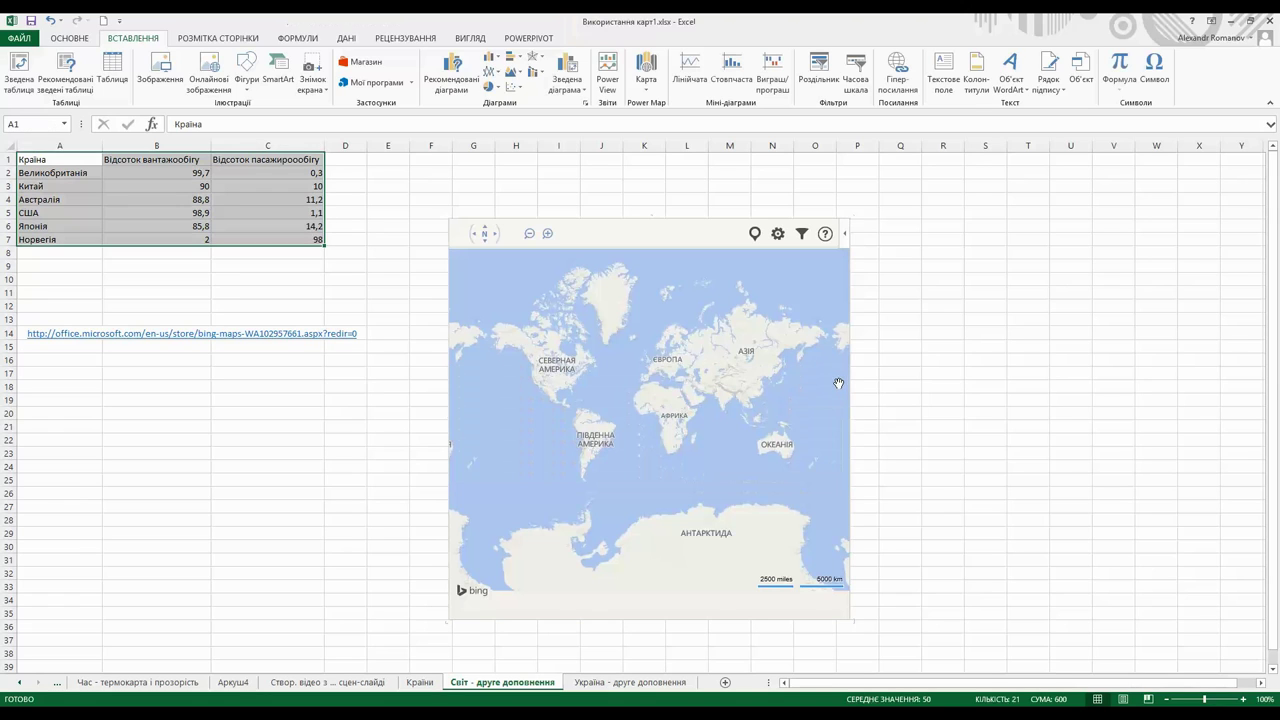
- Set the new map's type to Автоматично and plot the selected country data on it
click(777, 237)
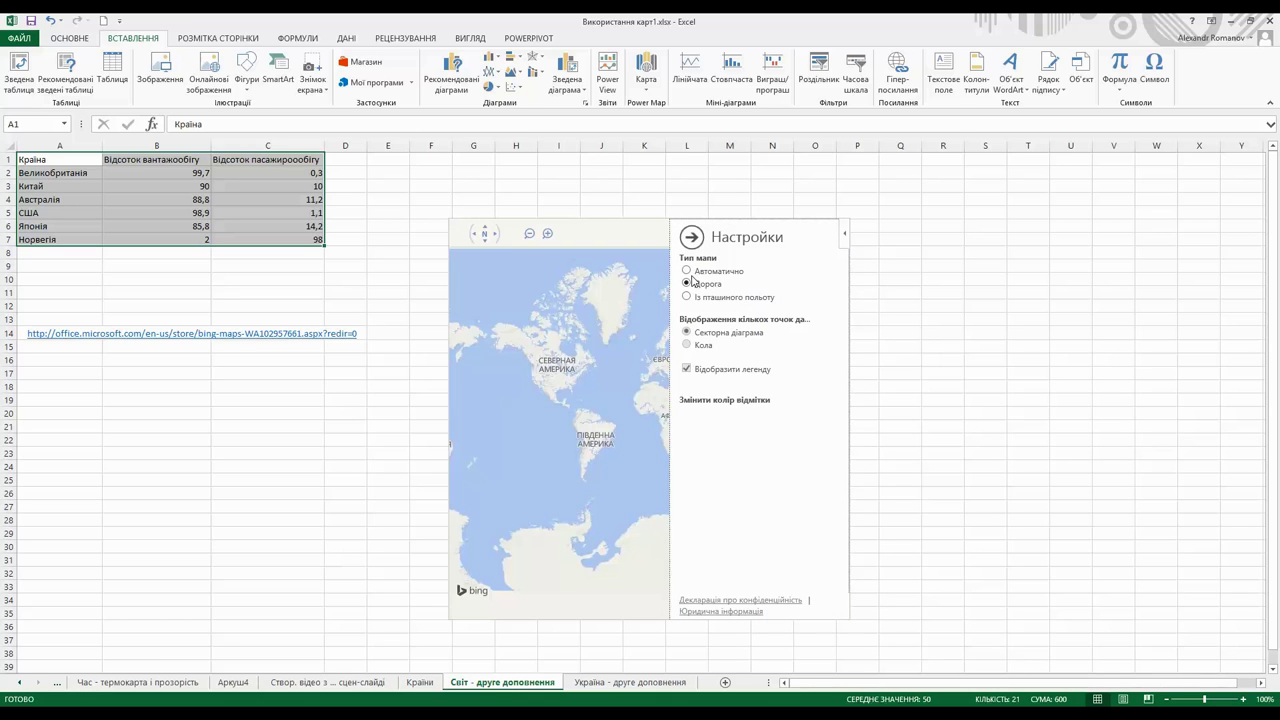
click(687, 271)
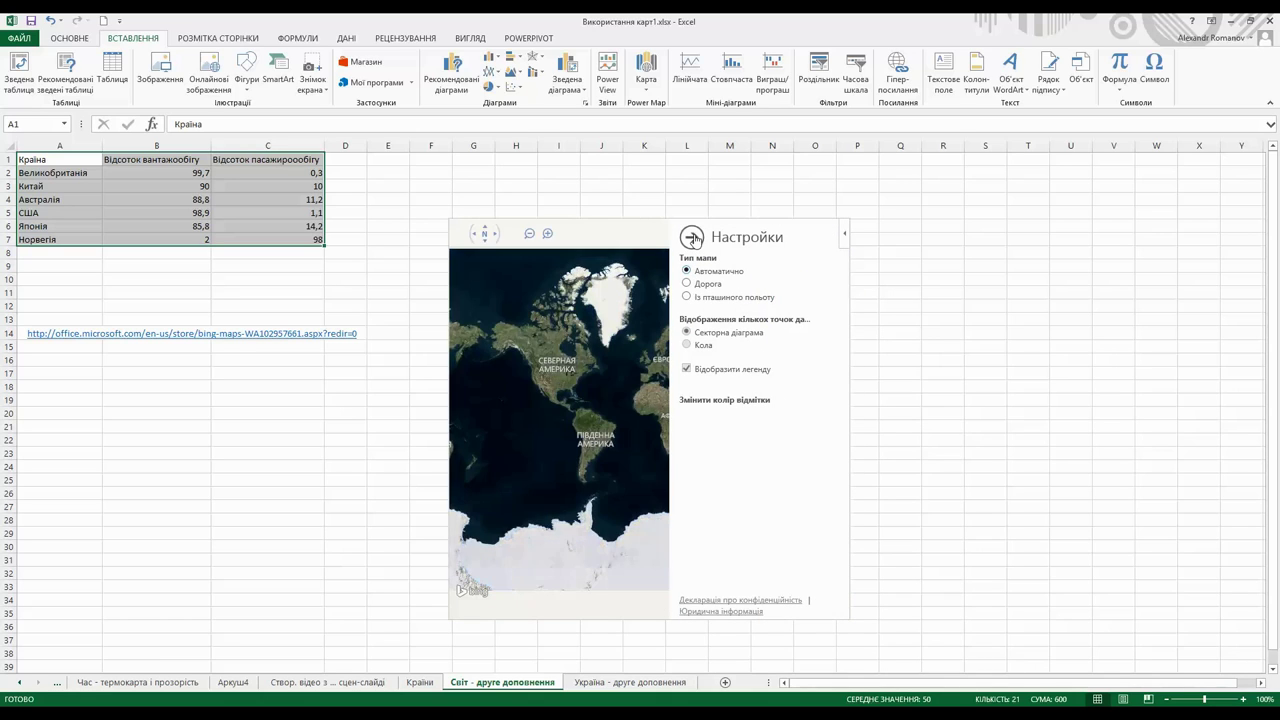
click(692, 238)
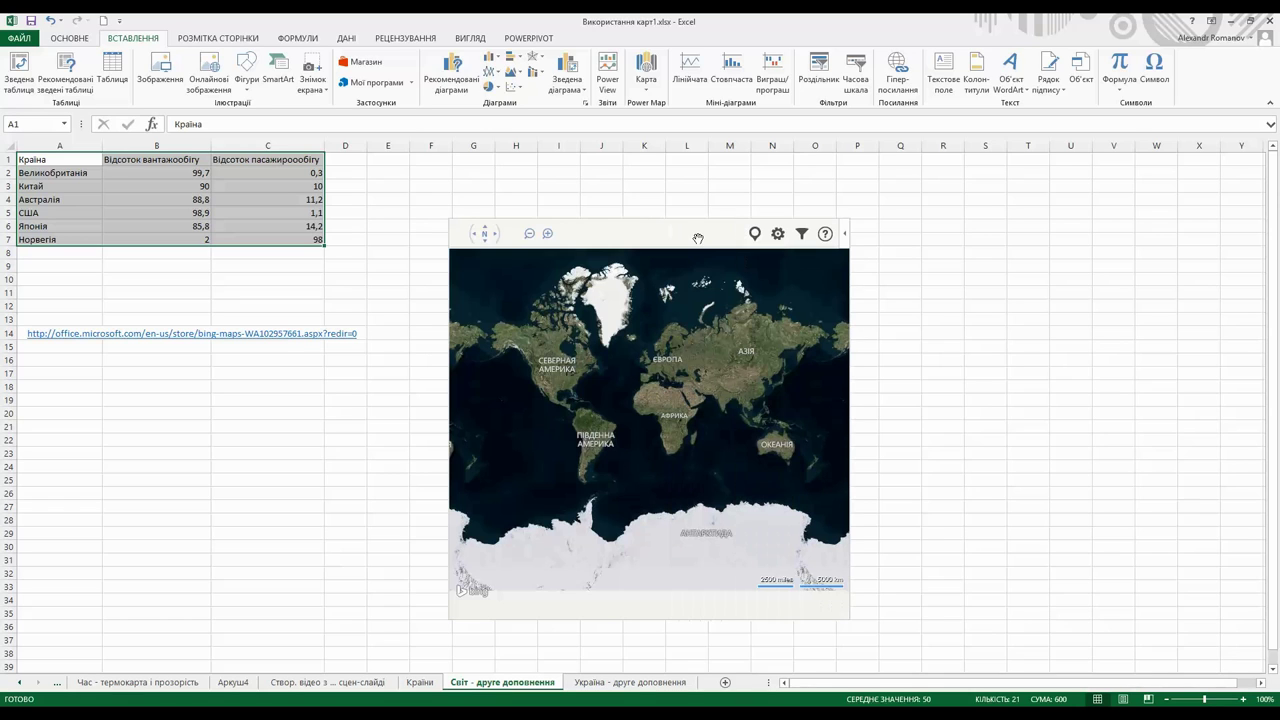
click(755, 235)
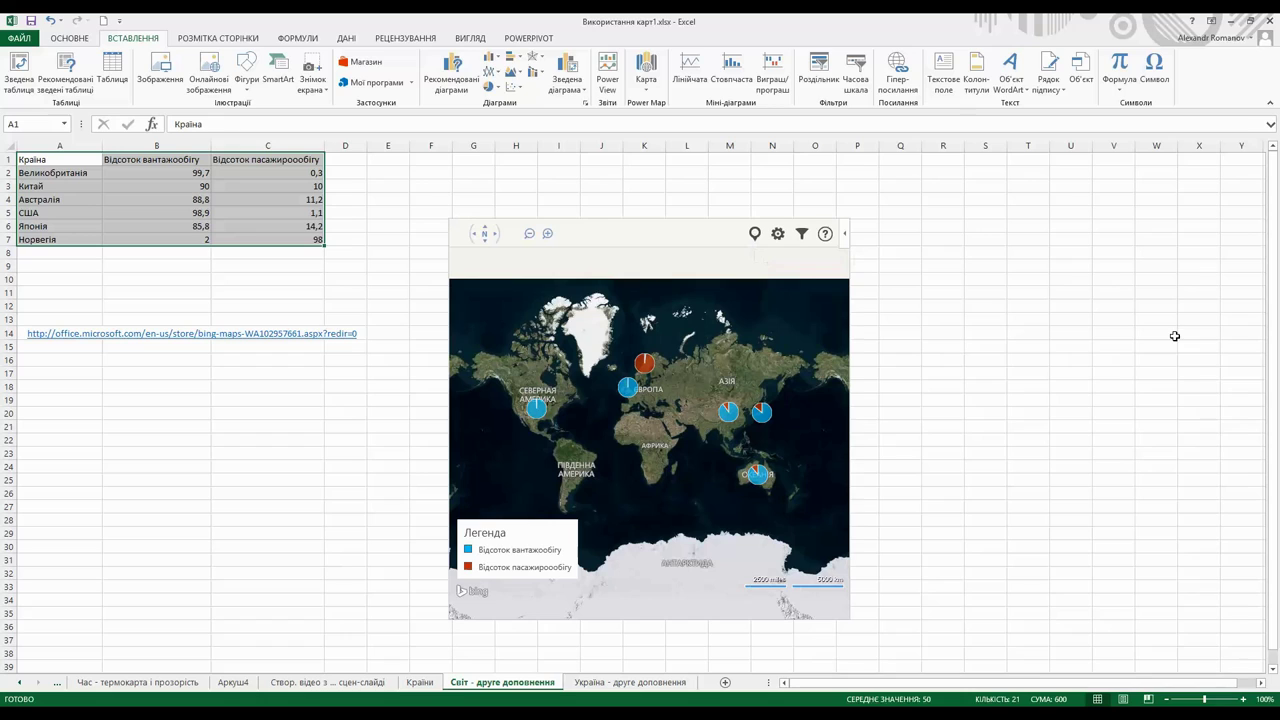
- View the country filter options of the Bing map and close them without changes
click(802, 236)
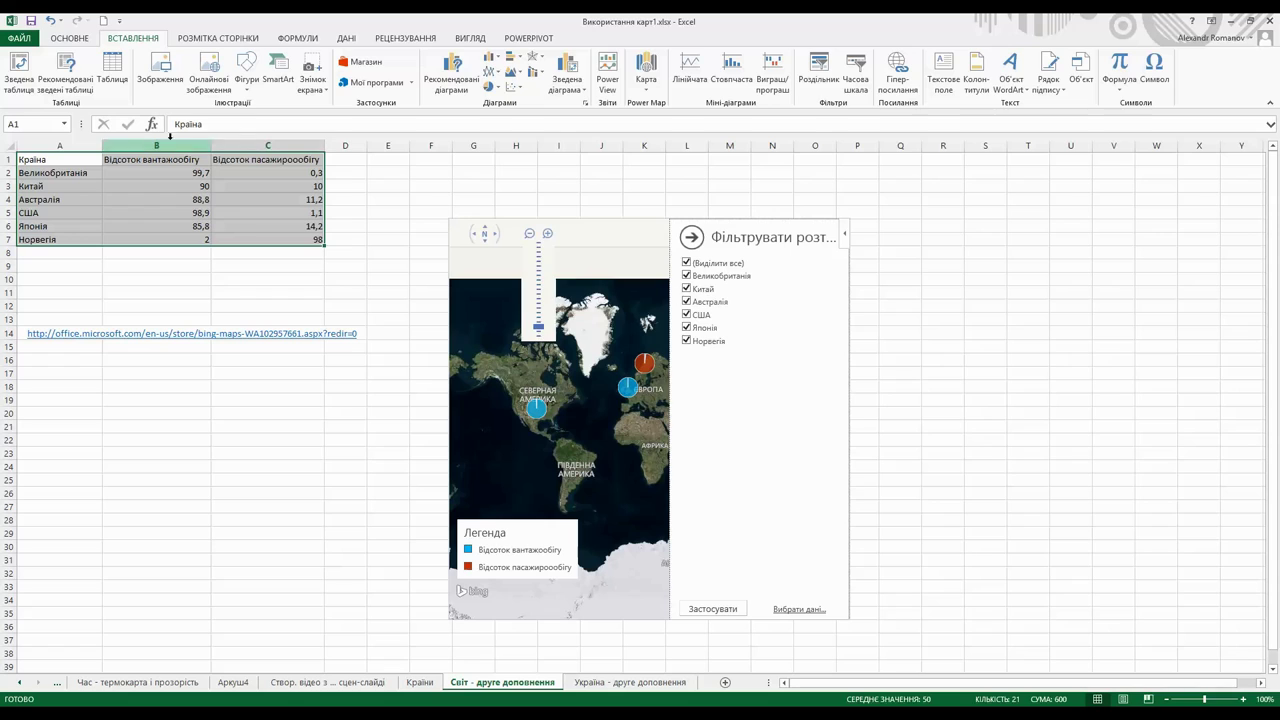
click(690, 240)
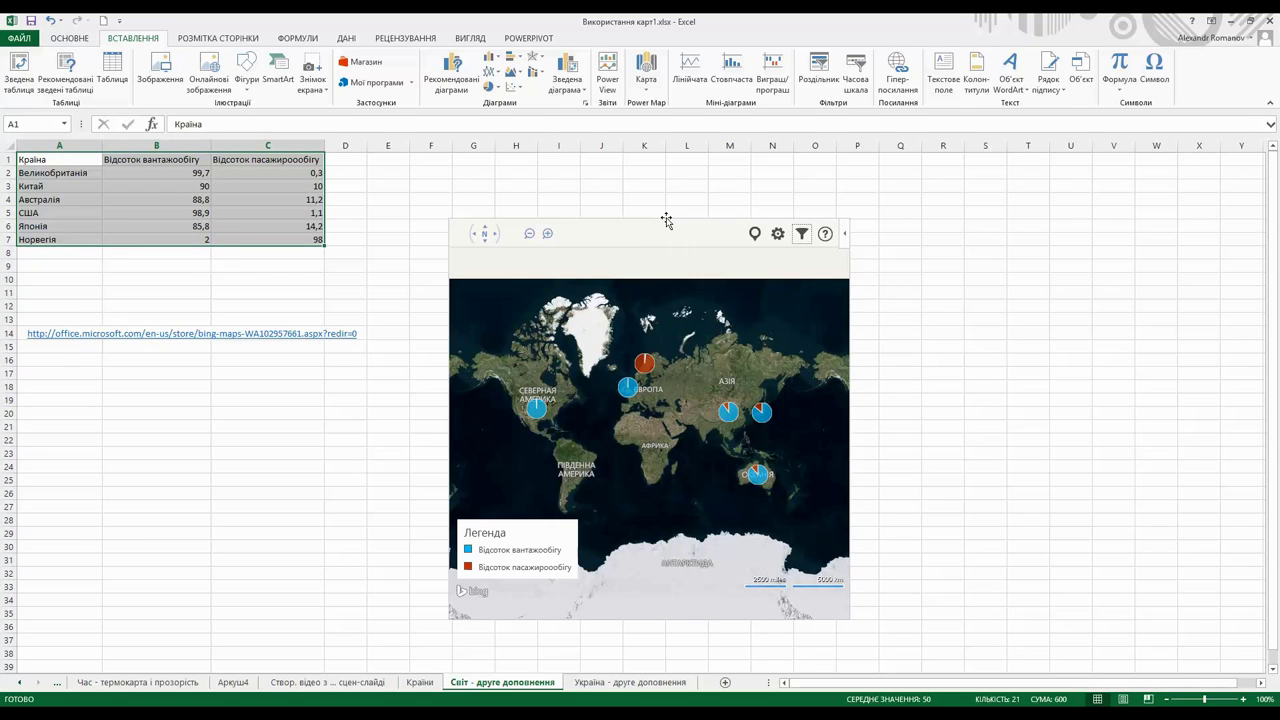
click(666, 219)
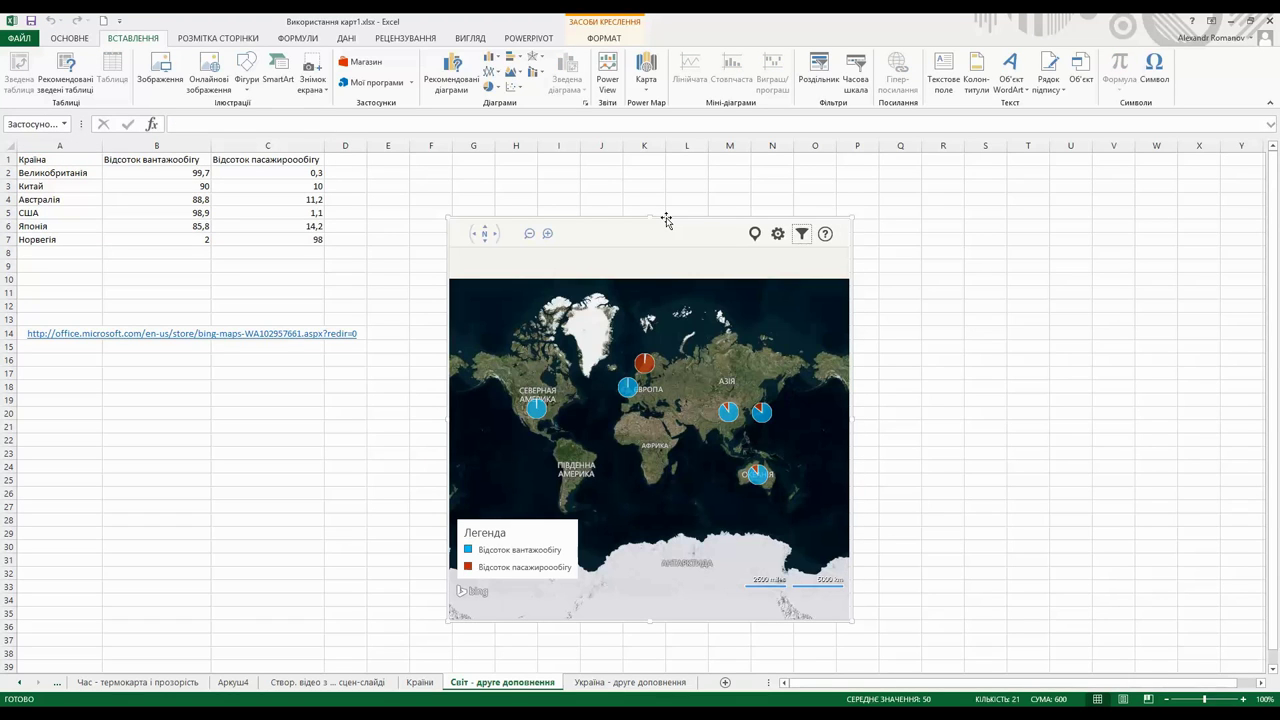
- On the Україна - друге доповнення sheet, select A1:C10 and insert the Bing Maps app, dismissing its welcome message
click(600, 685)
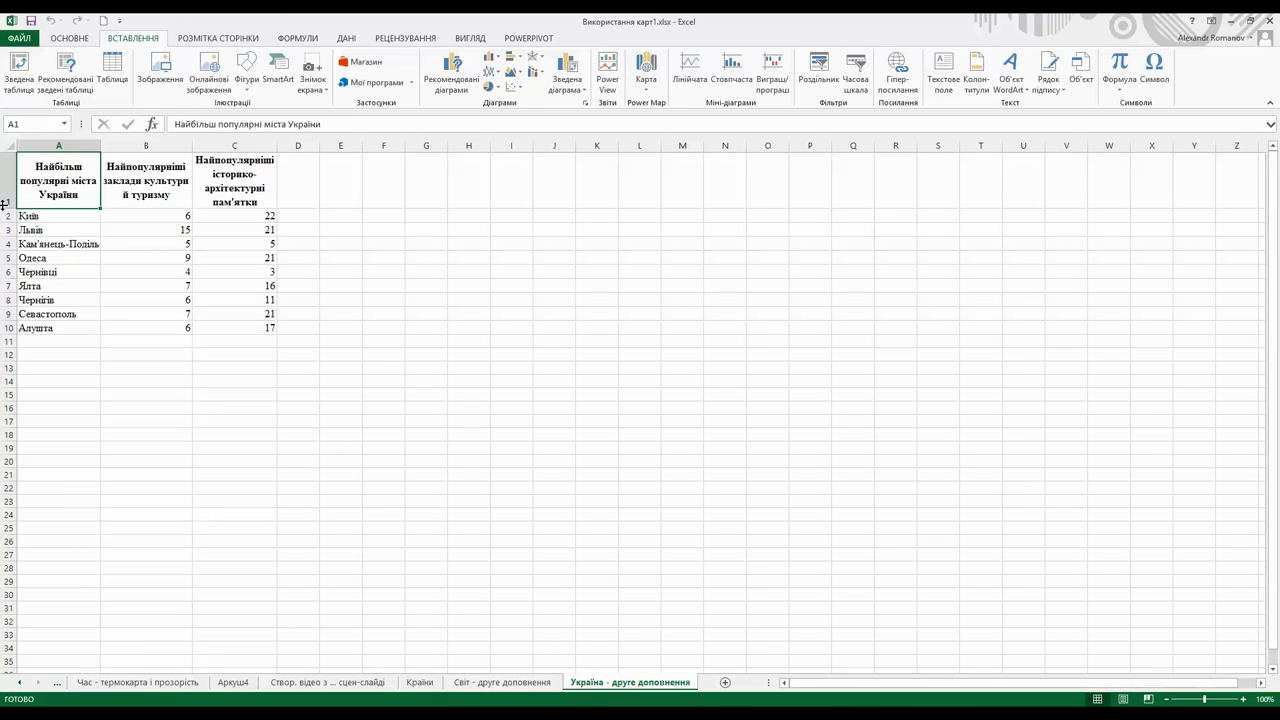
drag(33, 190, 242, 328)
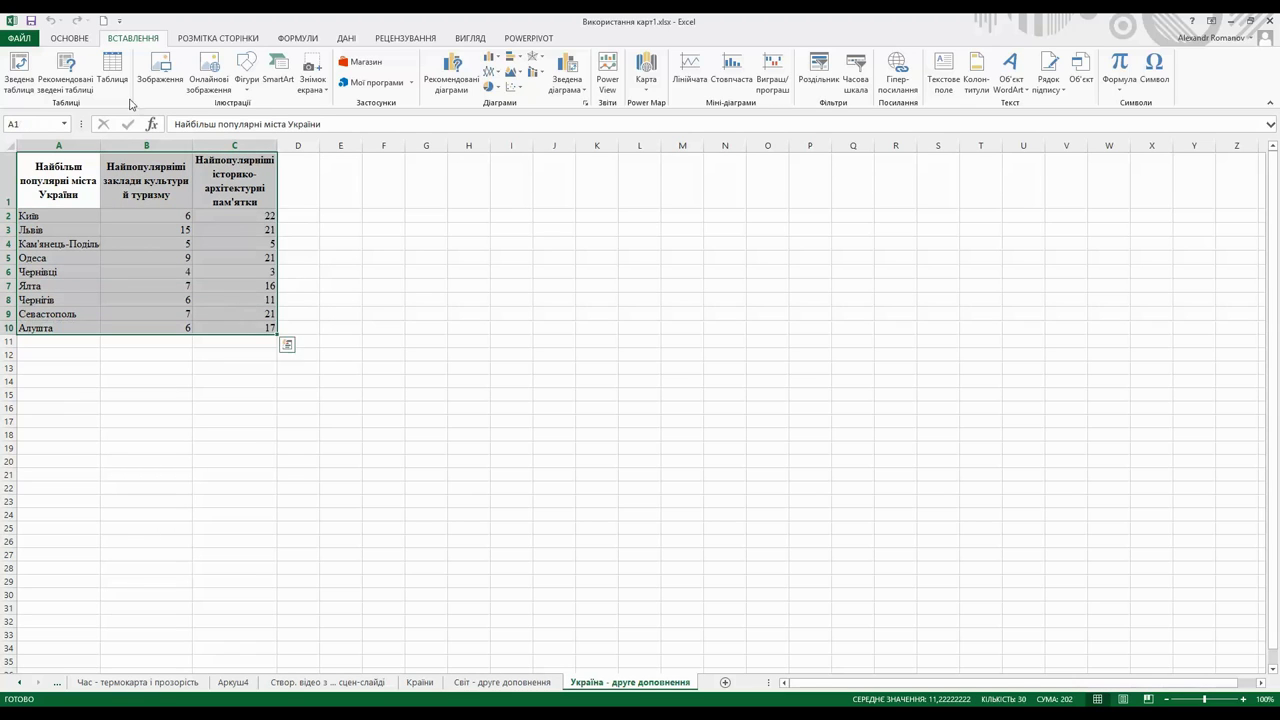
click(368, 88)
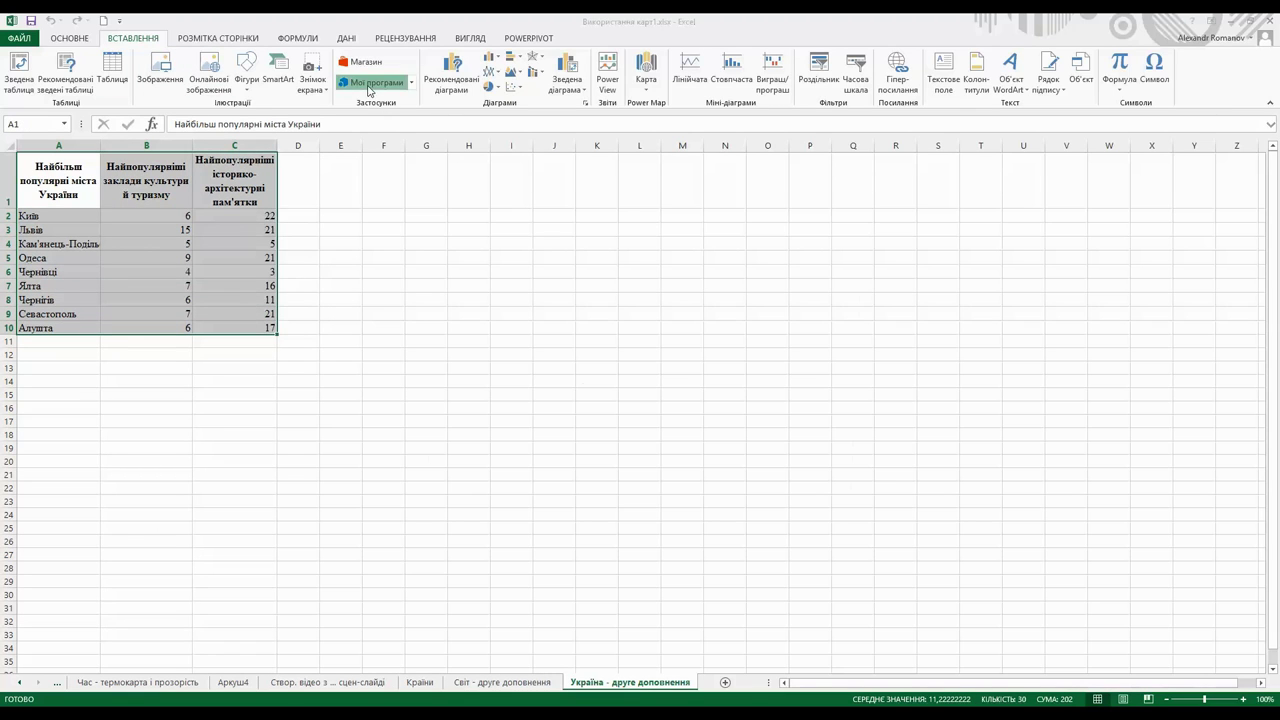
click(471, 293)
double_click(471, 293)
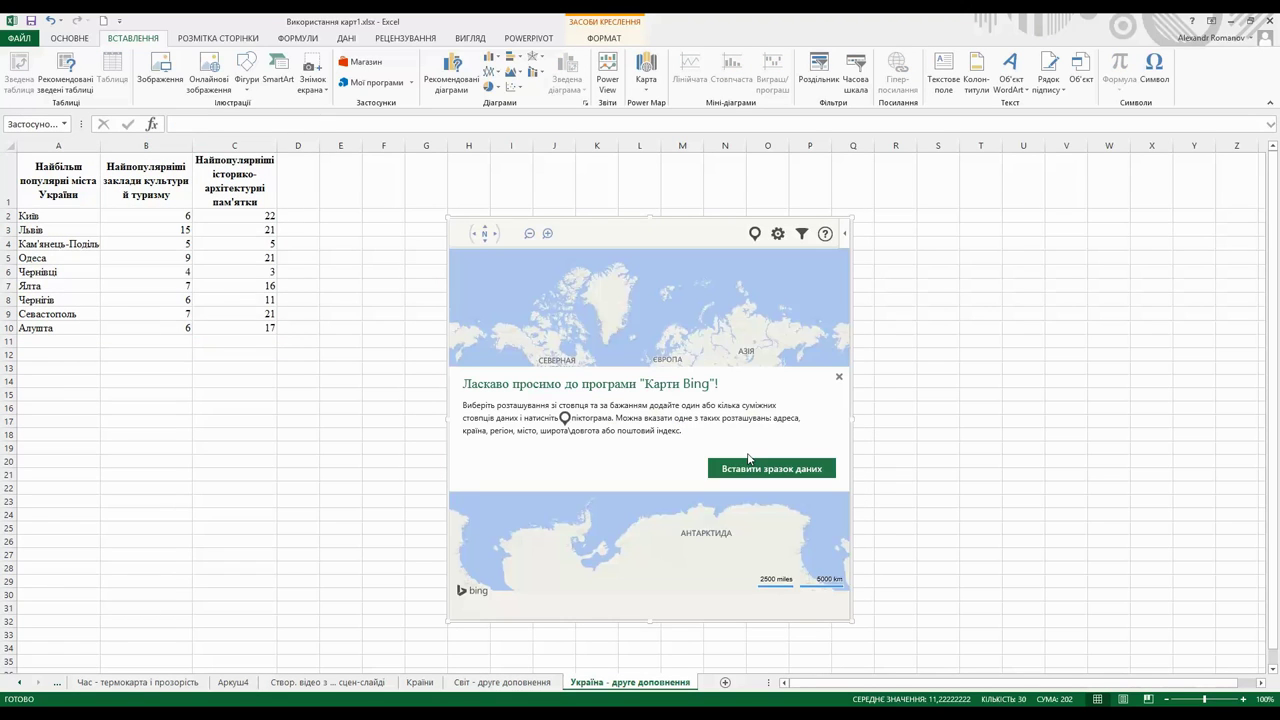
click(840, 381)
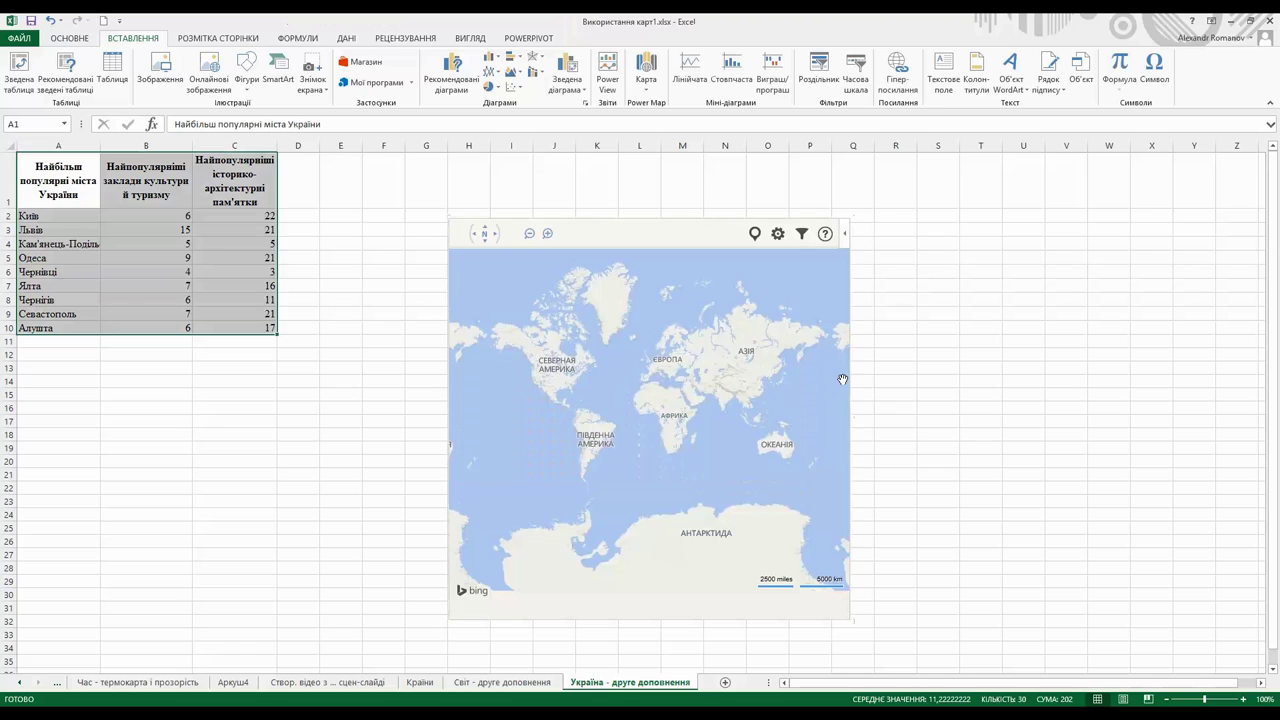
- Set the Ukraine map's type to Автоматично and plot the selected city data on it
click(778, 234)
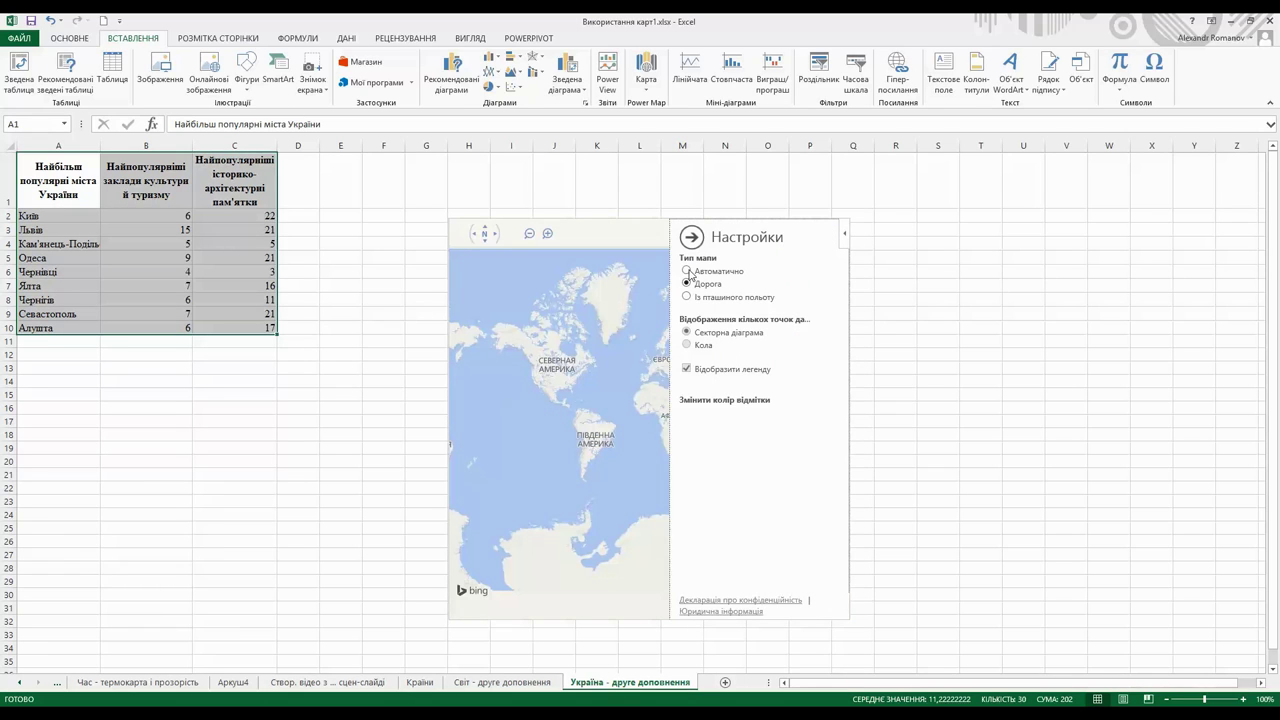
click(687, 272)
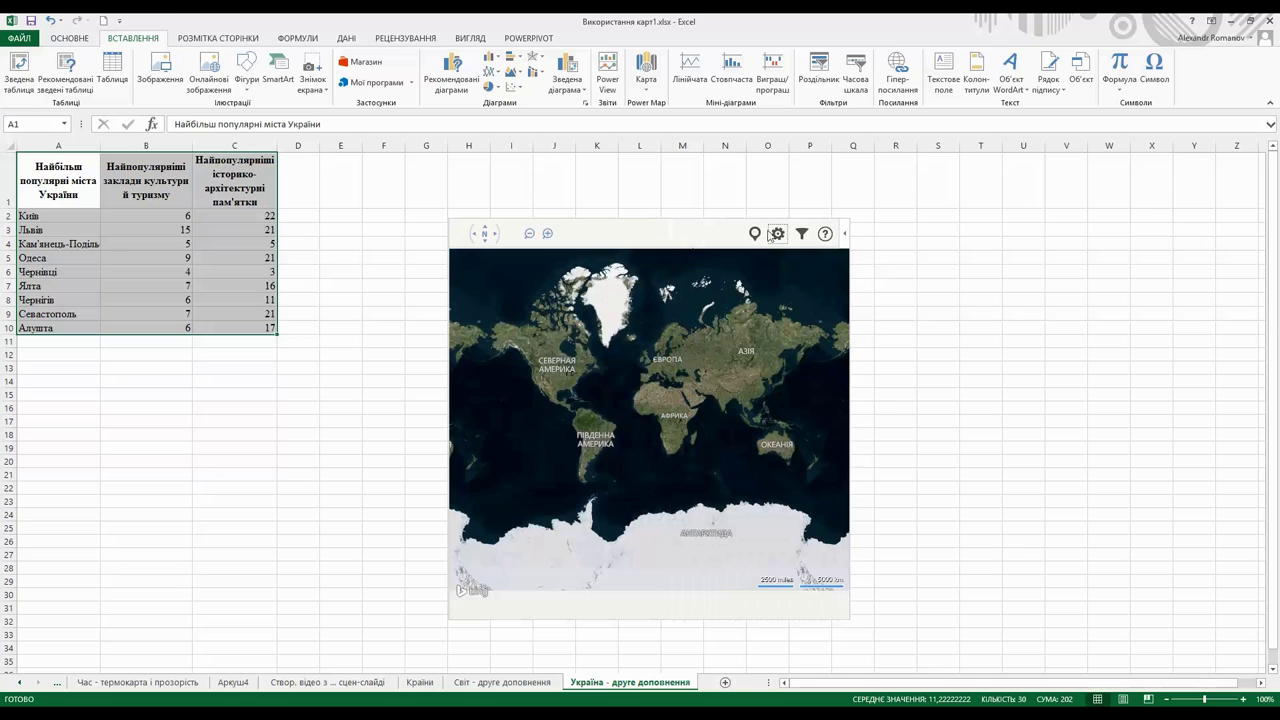
click(754, 234)
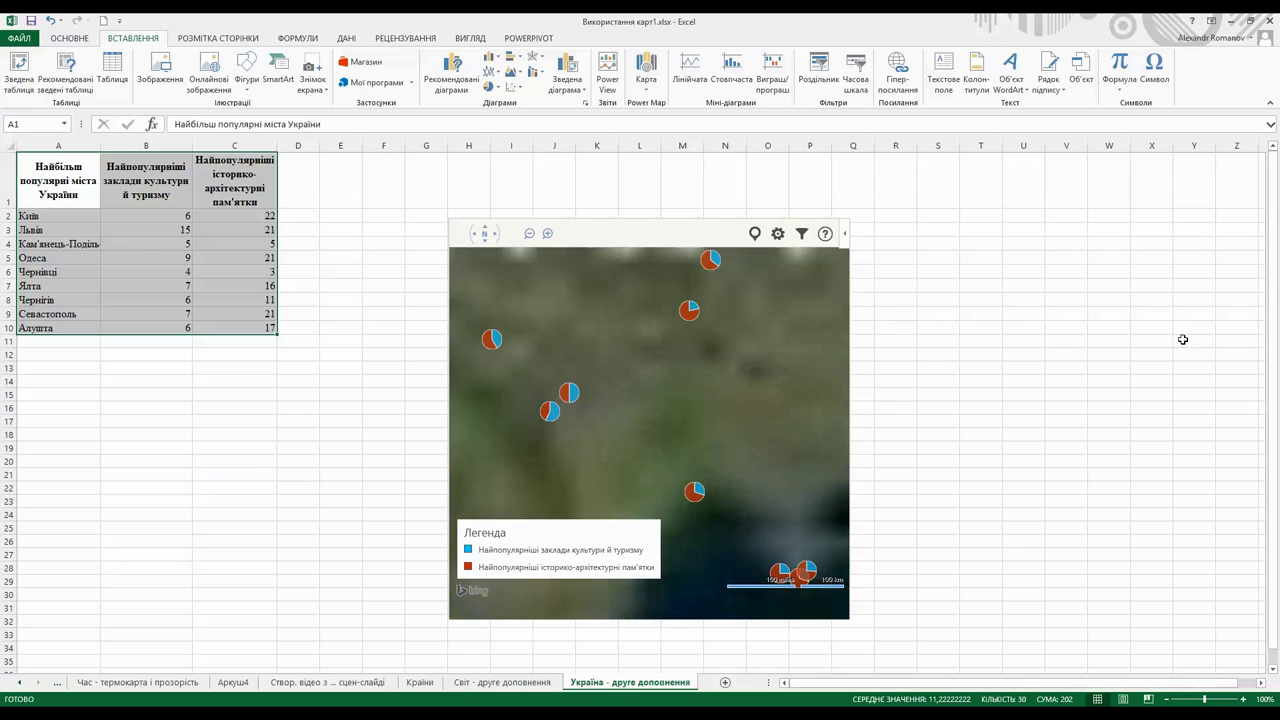